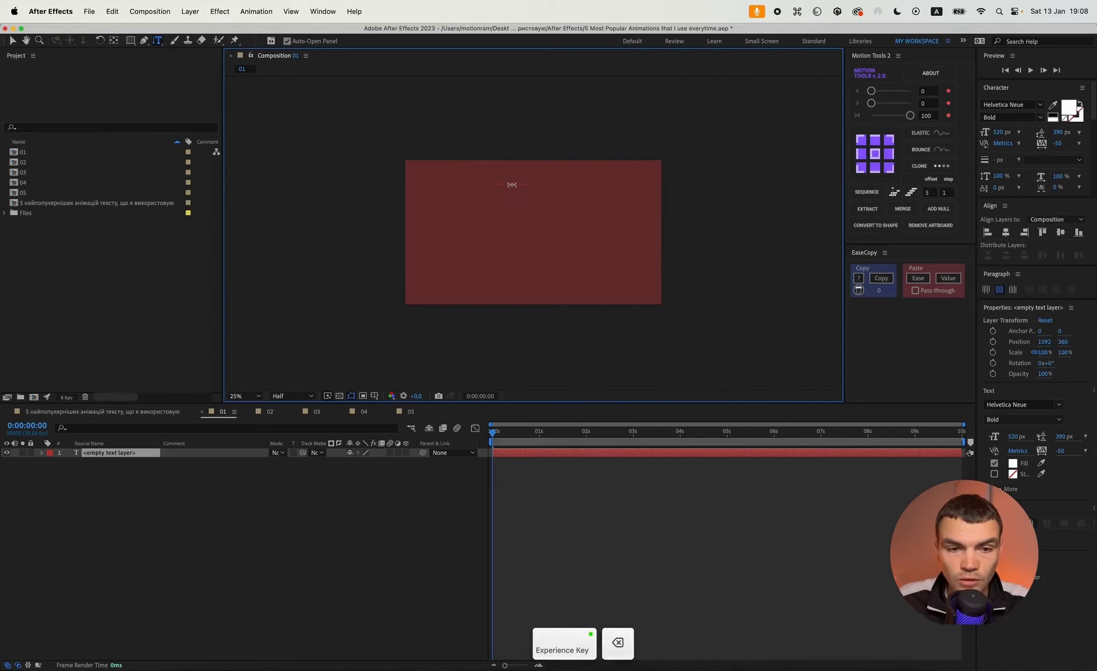
Step: Complete the vertical text as "motionram" and set its font size to 500 px
type("onram")
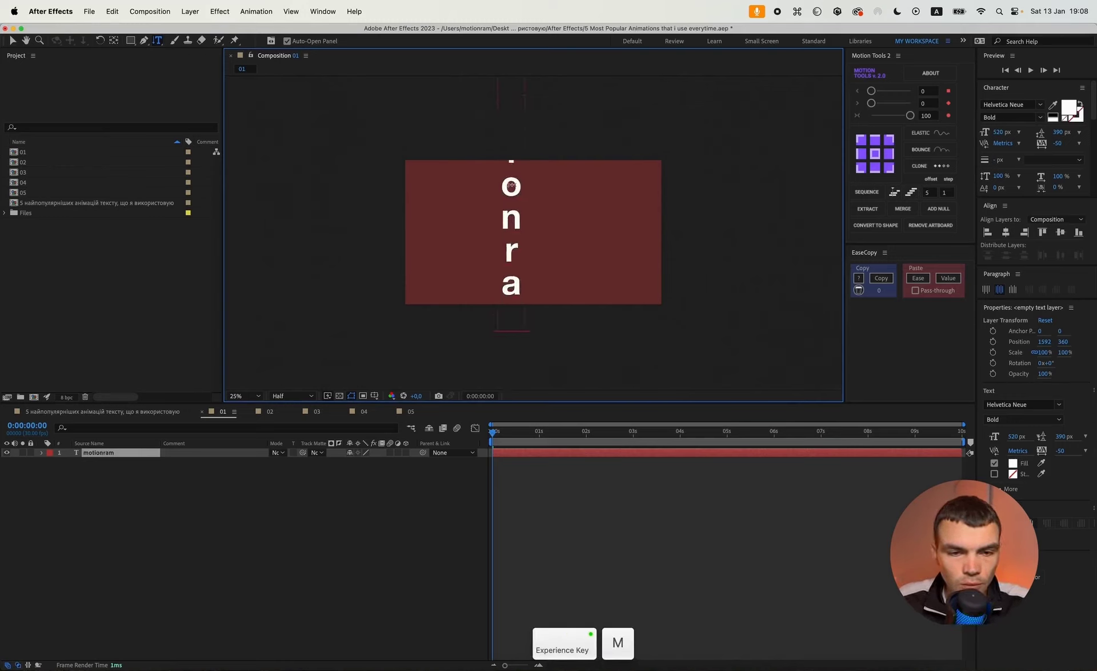
key("super+a")
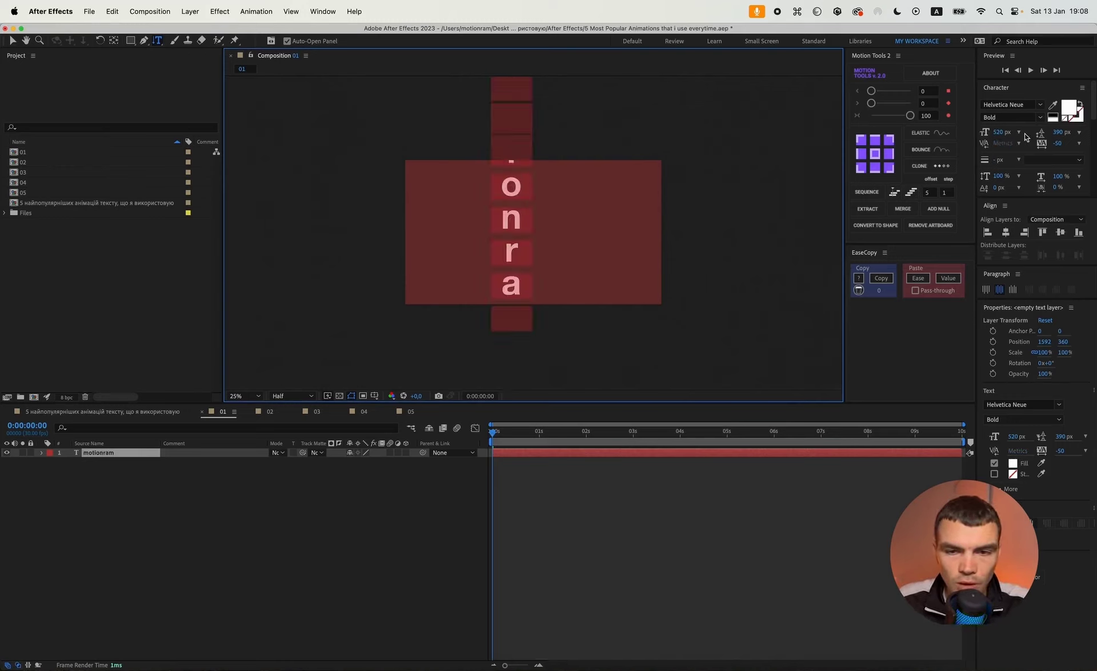
left_click(1003, 132)
type("500")
key("Return")
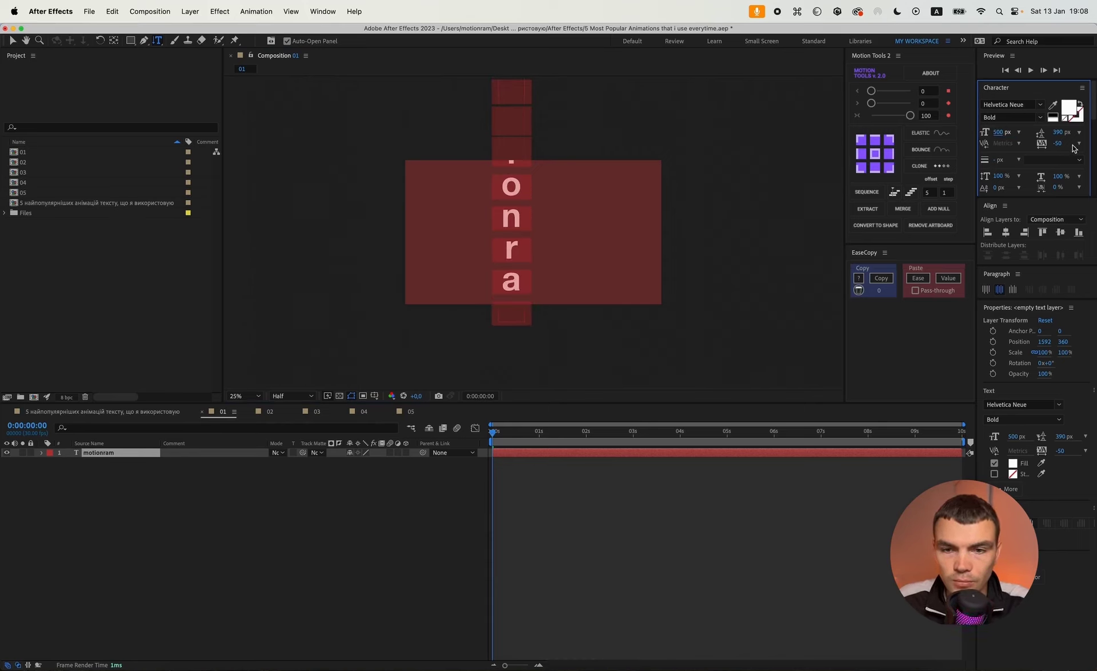
Step: Format the vertical text in Dela Gothic One with all caps and set its tracking to -187
left_click(1022, 106)
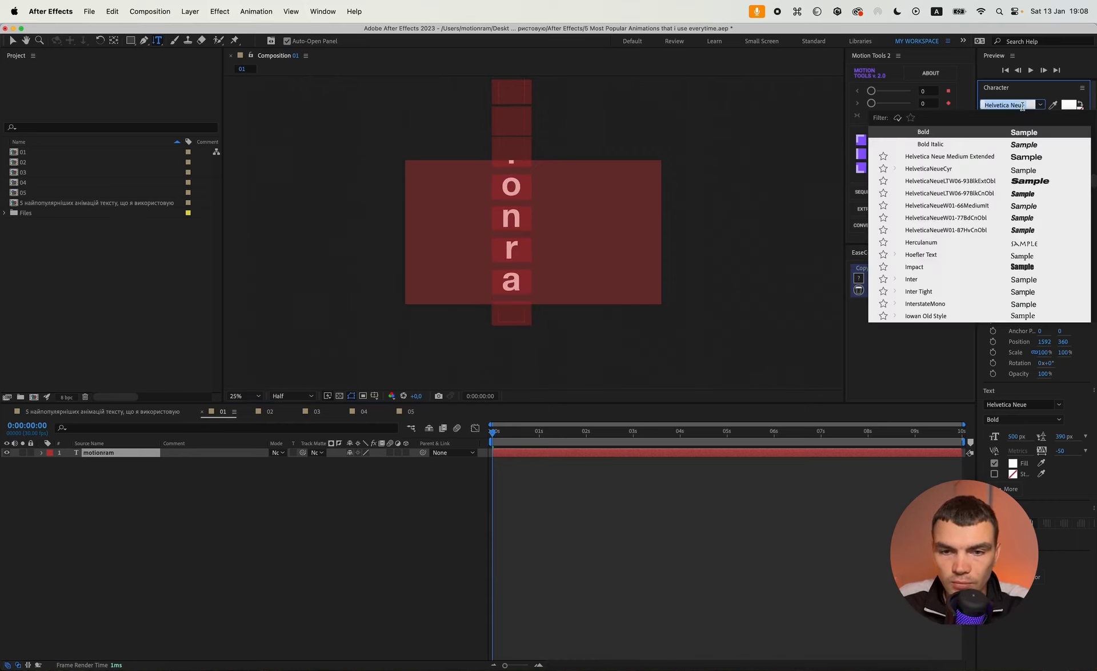
type("dela")
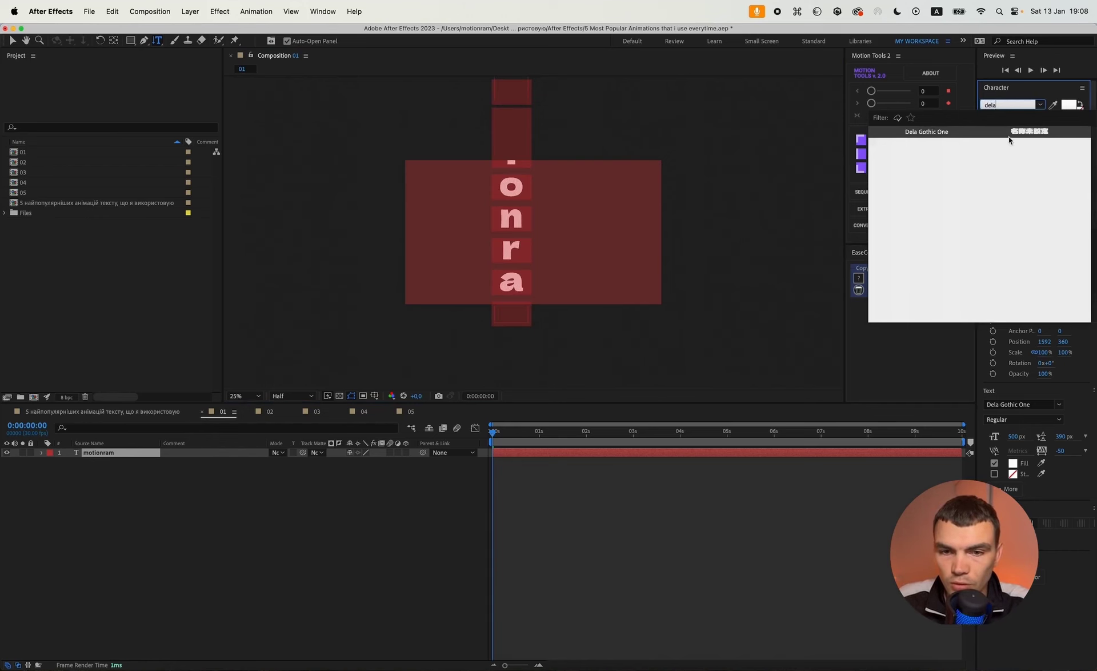
left_click(1009, 136)
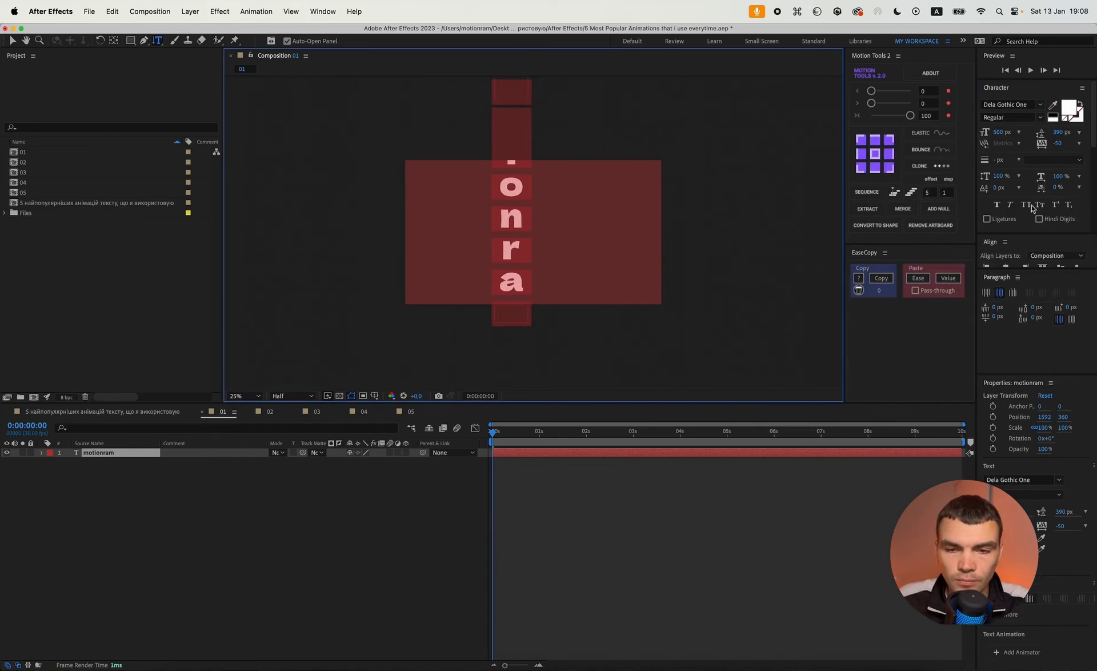
left_click(1027, 206)
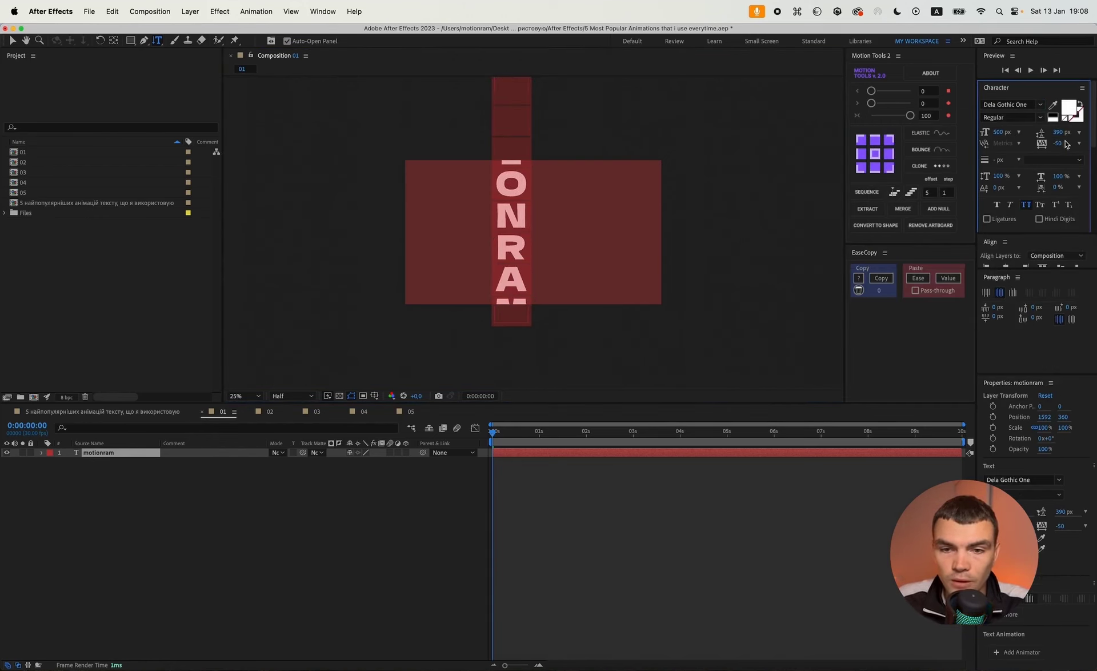
left_click_drag(1057, 144, 988, 149)
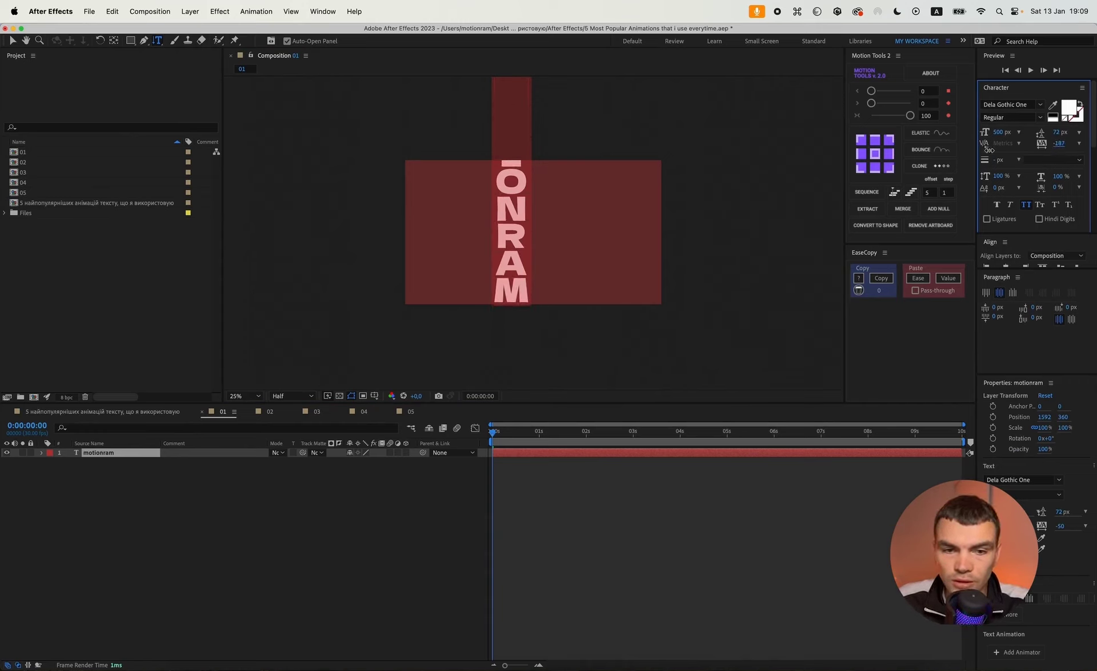
Step: Centre the text layer's anchor point and align it to the composition's middle, and pre-compose it as "Text 01"
left_click(874, 155)
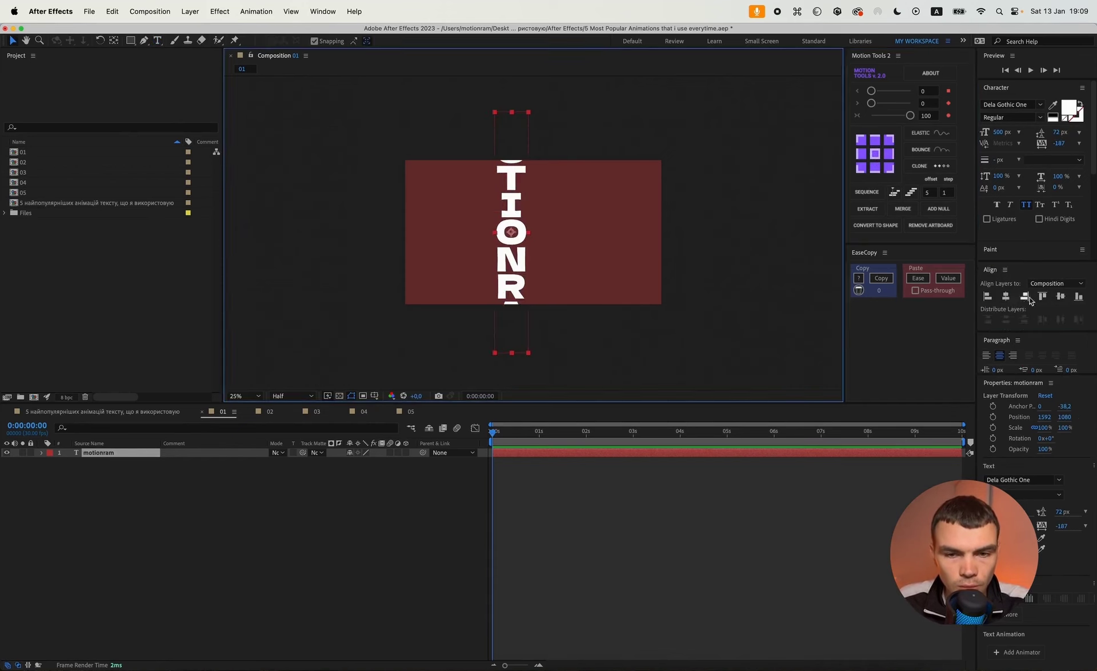
left_click(1006, 297)
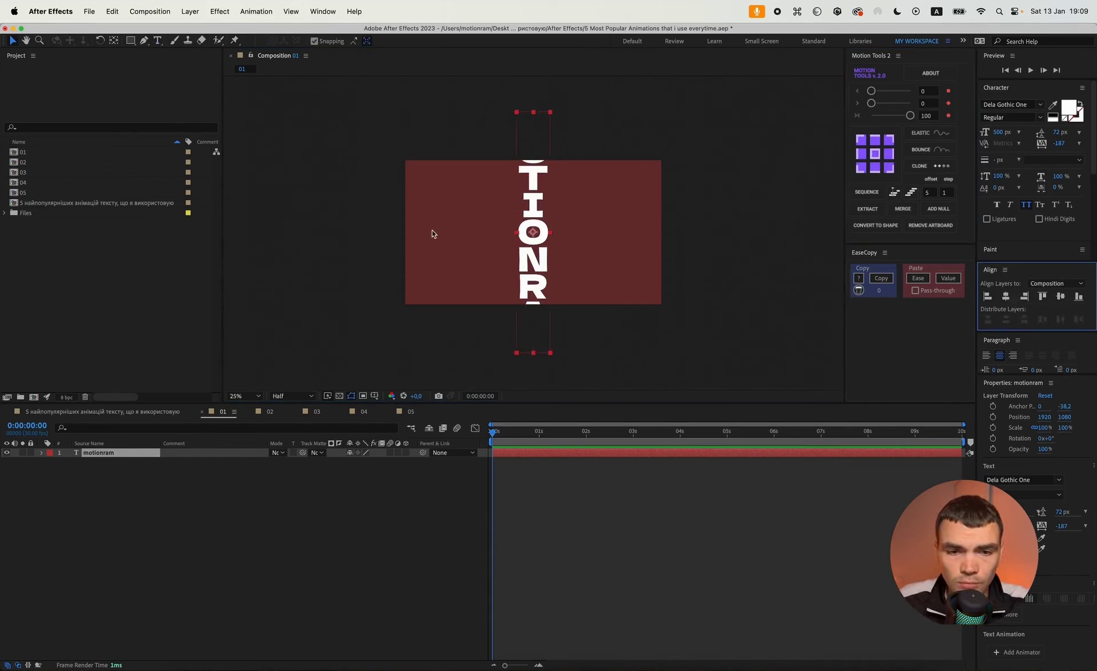
key("super+shift+c")
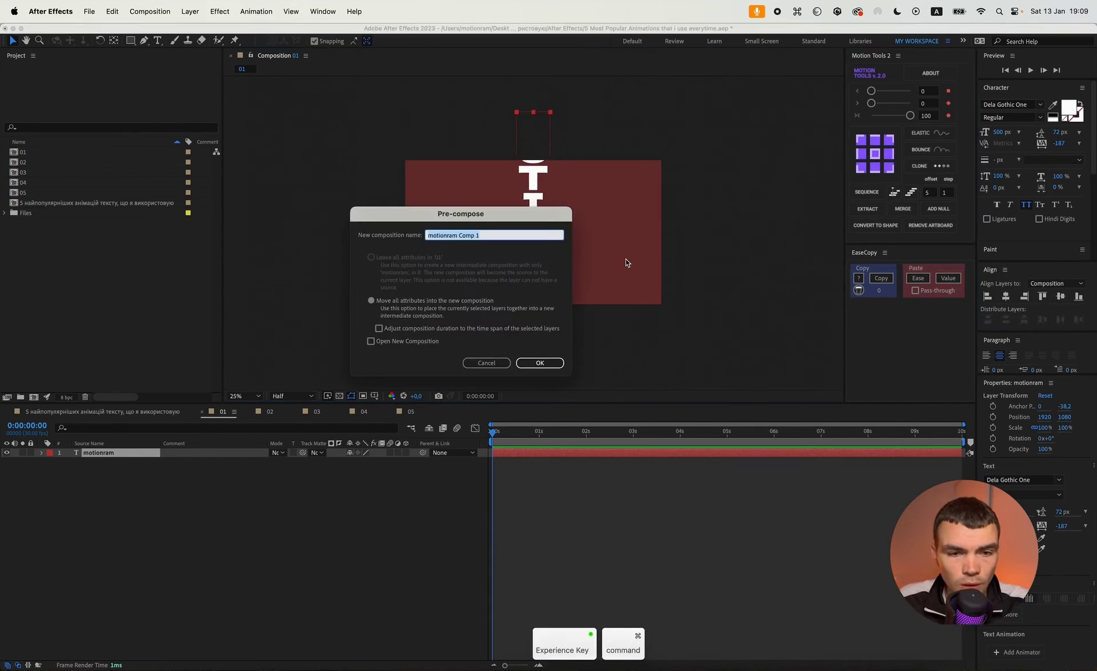
type("Text 01")
key("Return")
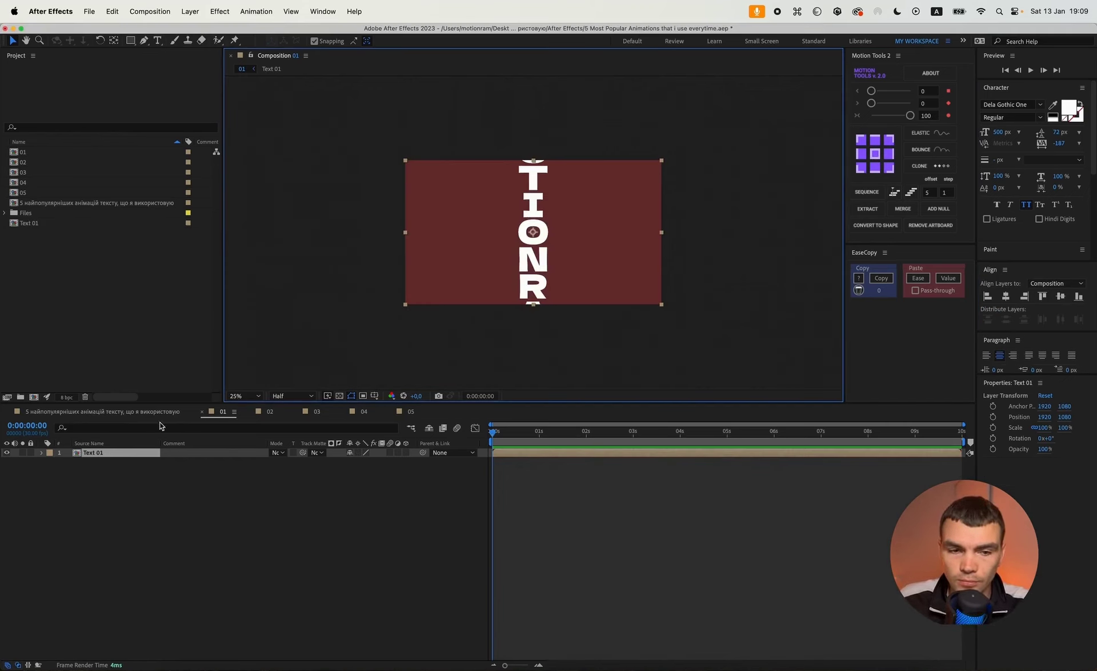
Step: Resize the Text 01 composition to 538 x 3741 px with the aspect ratio unlocked so it fits the whole word
double_click(119, 452)
left_click_drag(489, 433, 584, 433)
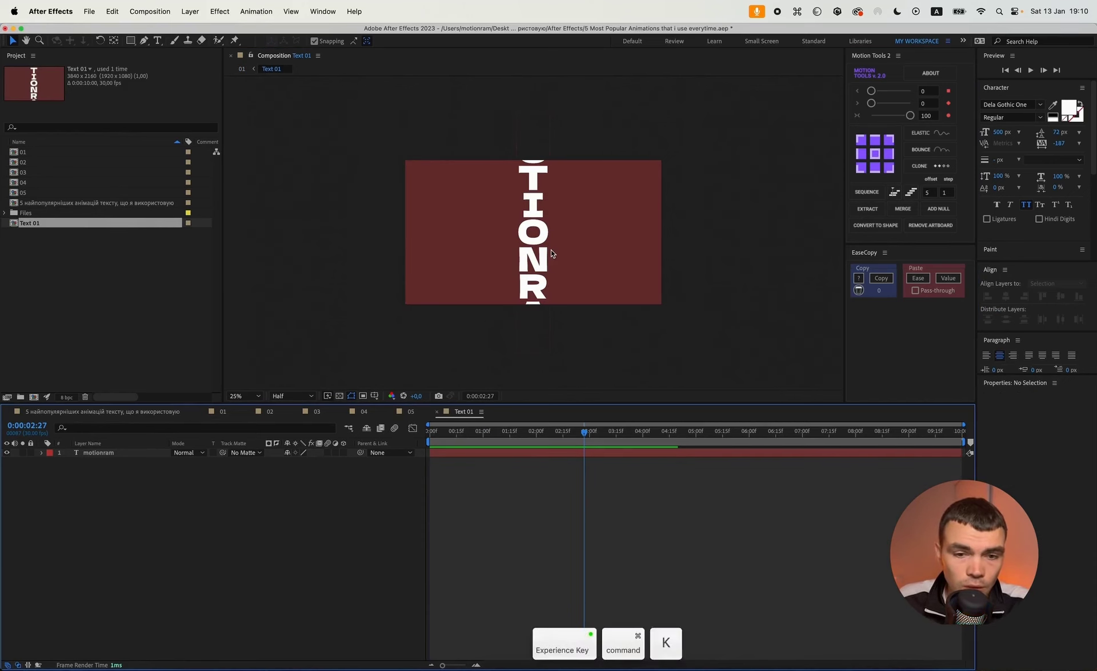
key("super+k")
left_click(875, 361)
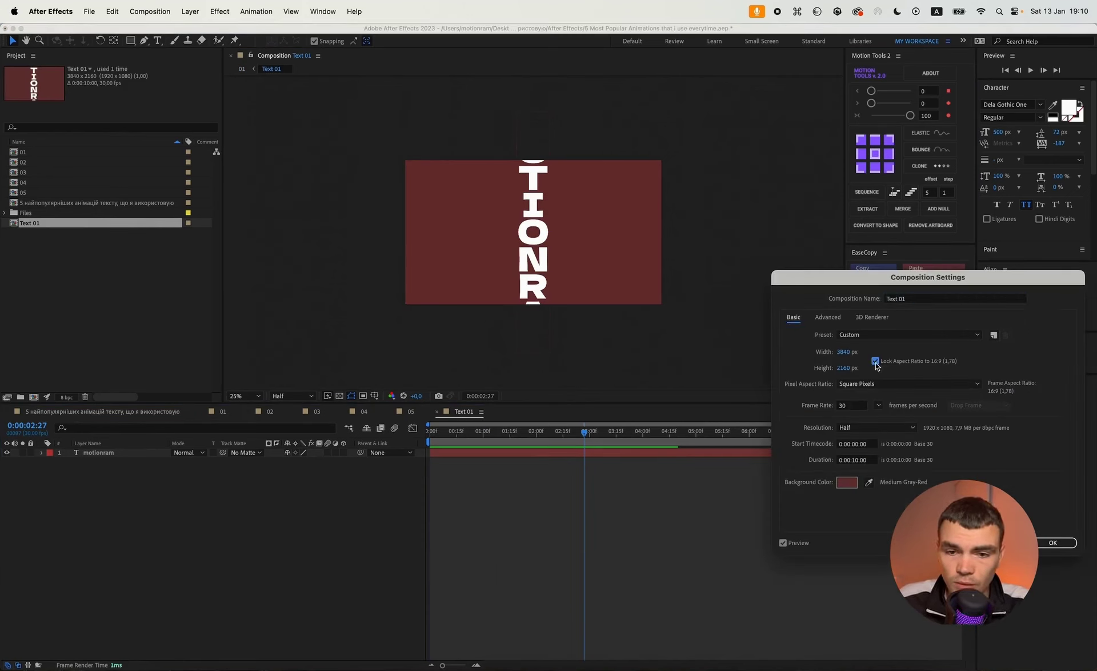
mouse_move(844, 352)
left_mouse_down()
mouse_move(859, 356)
mouse_move(837, 355)
left_mouse_up()
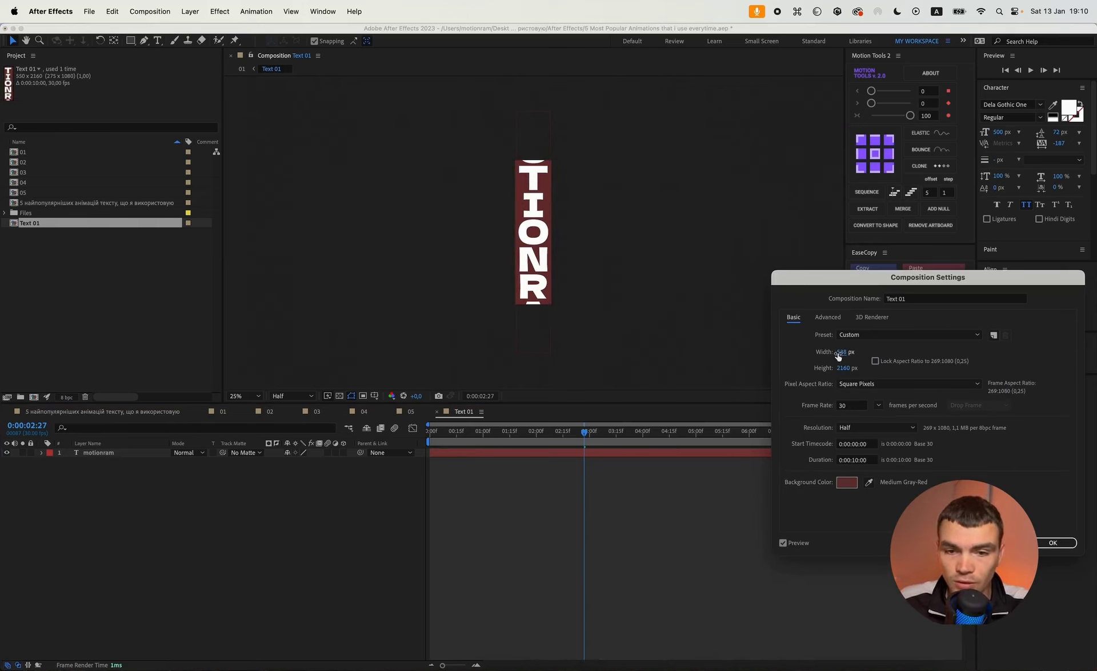
mouse_move(952, 367)
left_mouse_down()
mouse_move(880, 373)
mouse_move(938, 371)
left_mouse_up()
left_click_drag(843, 368, 796, 369)
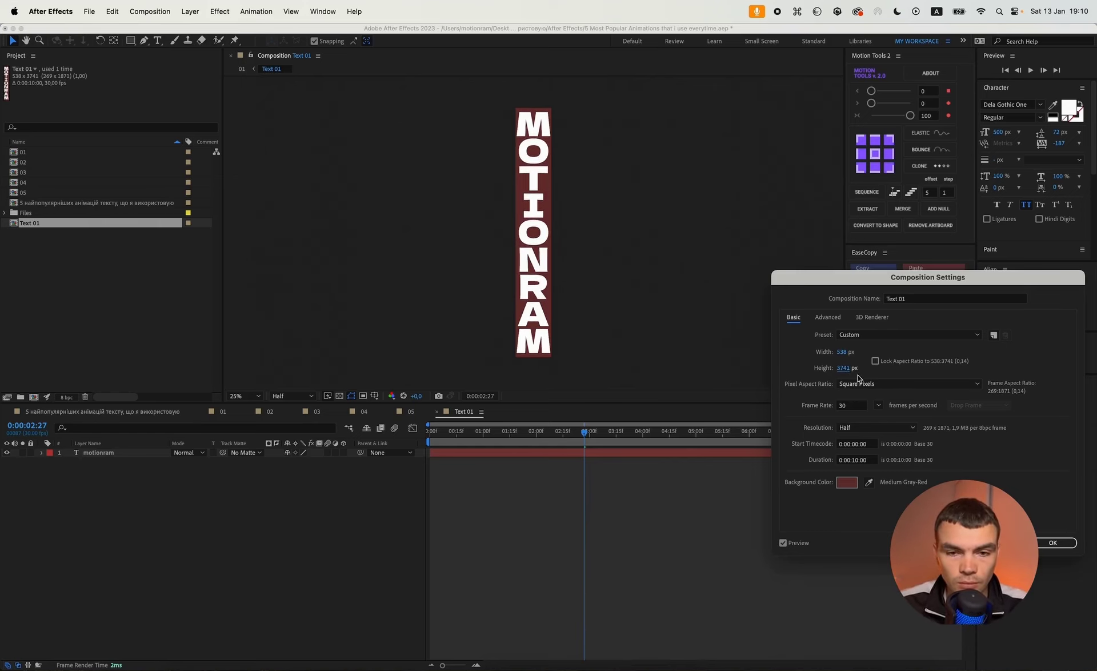
left_click(1052, 541)
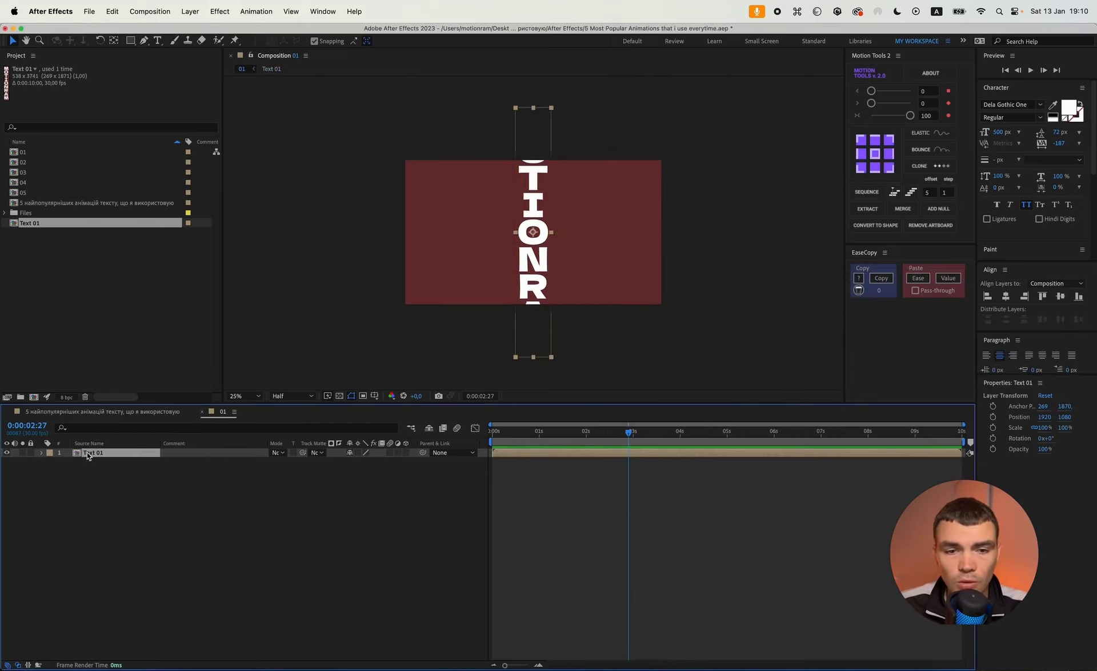
Step: Duplicate the Text 01 layer in composition 01 to make two more columns right of the centre one
key("super+d")
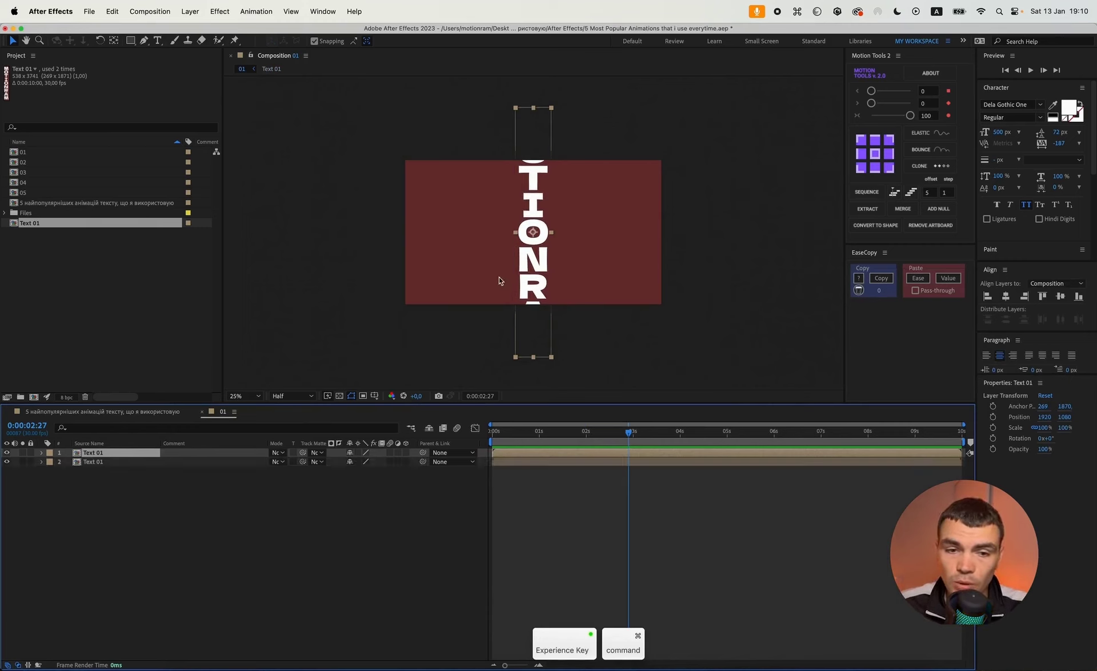
left_click_drag(531, 255, 621, 255)
key("super+d")
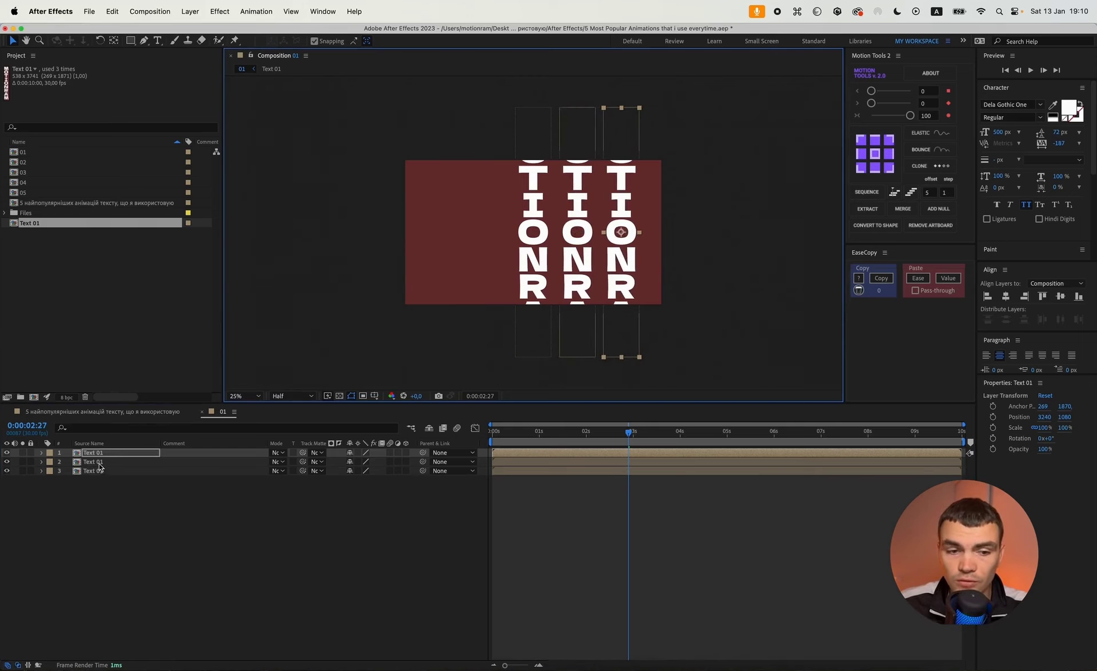
Step: Duplicate the two columns right of centre and move the copies to the left side of the composition
left_click(109, 460, "shift")
key("super+d")
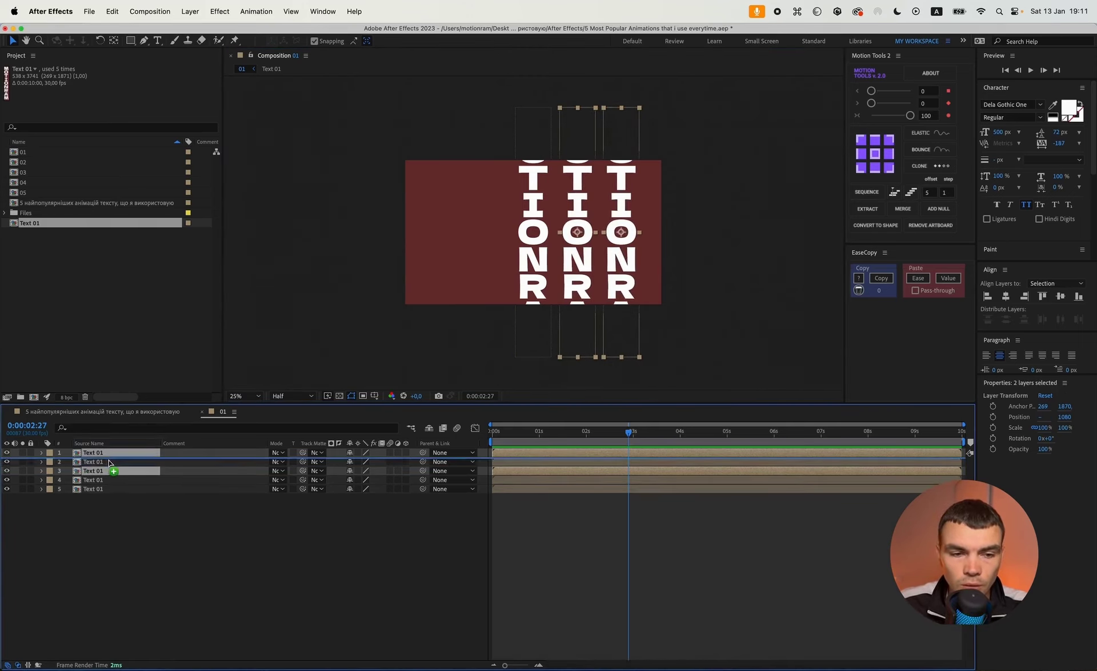
left_click_drag(108, 461, 109, 459)
left_click_drag(576, 239, 441, 236)
Step: Reposition the outer and inner text columns horizontally so all five are evenly spaced across the frame
left_click(440, 575)
left_click_drag(624, 256, 636, 257)
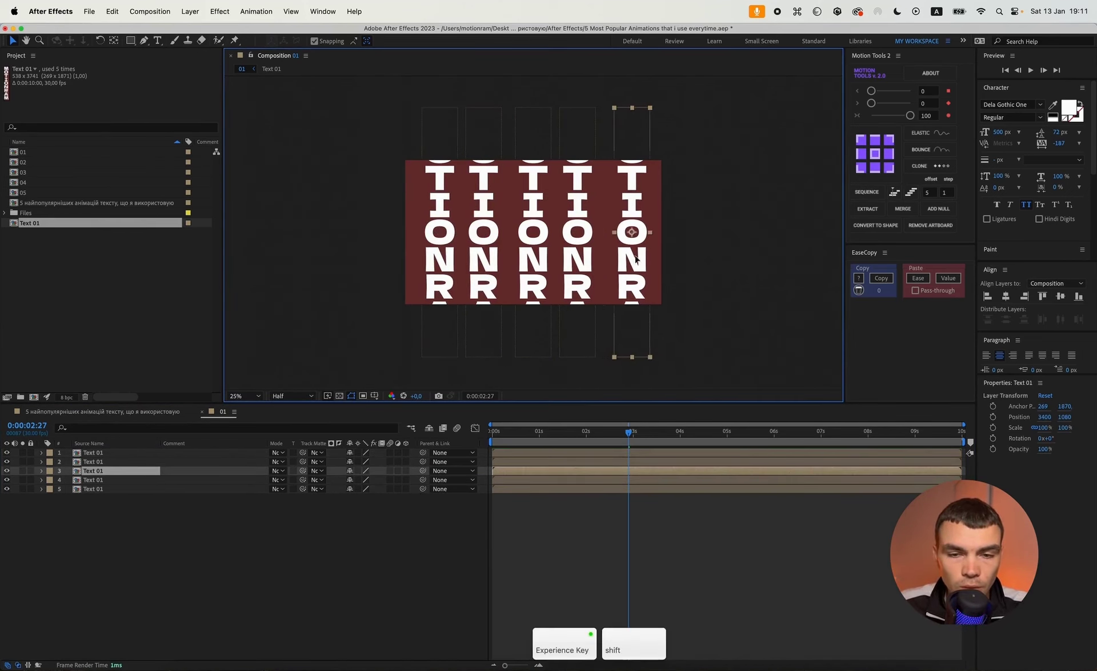
left_click_drag(435, 239, 438, 237)
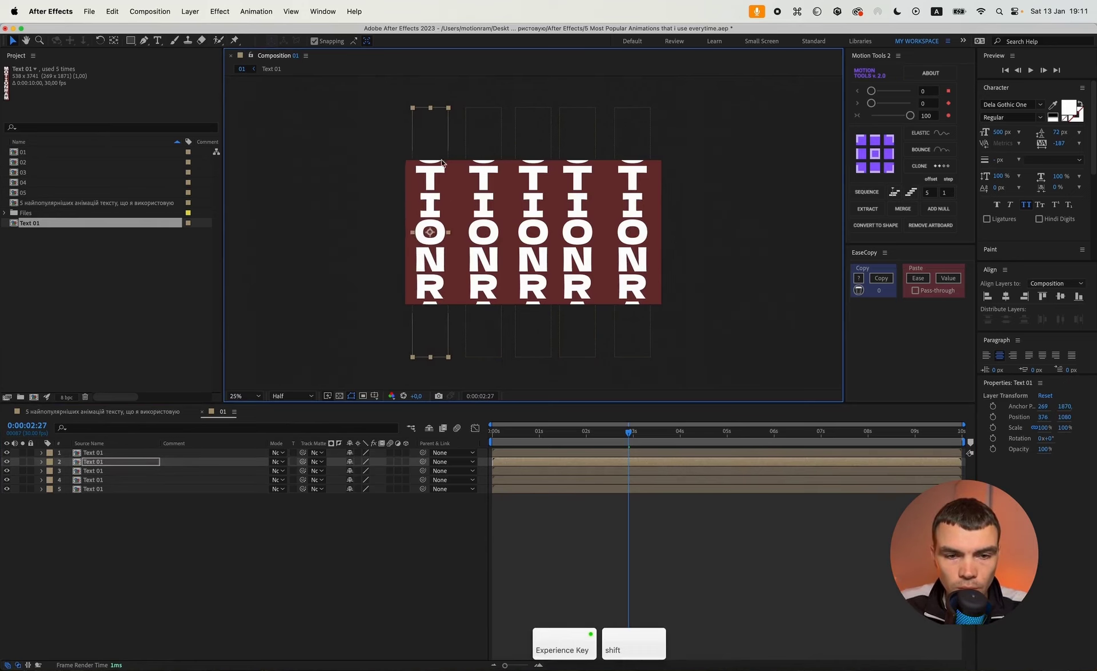
left_click_drag(586, 234, 535, 233)
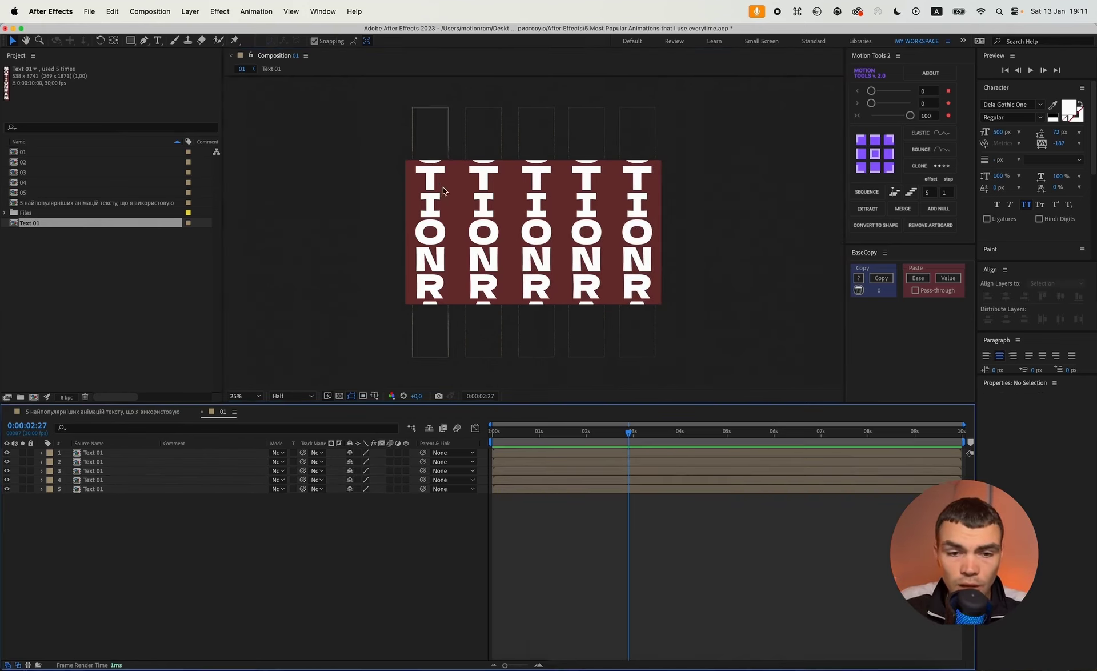
Step: Move the leftmost column down to a Y position of 2560 and apply the CC RepeTile effect to it
left_click_drag(443, 191, 447, 290)
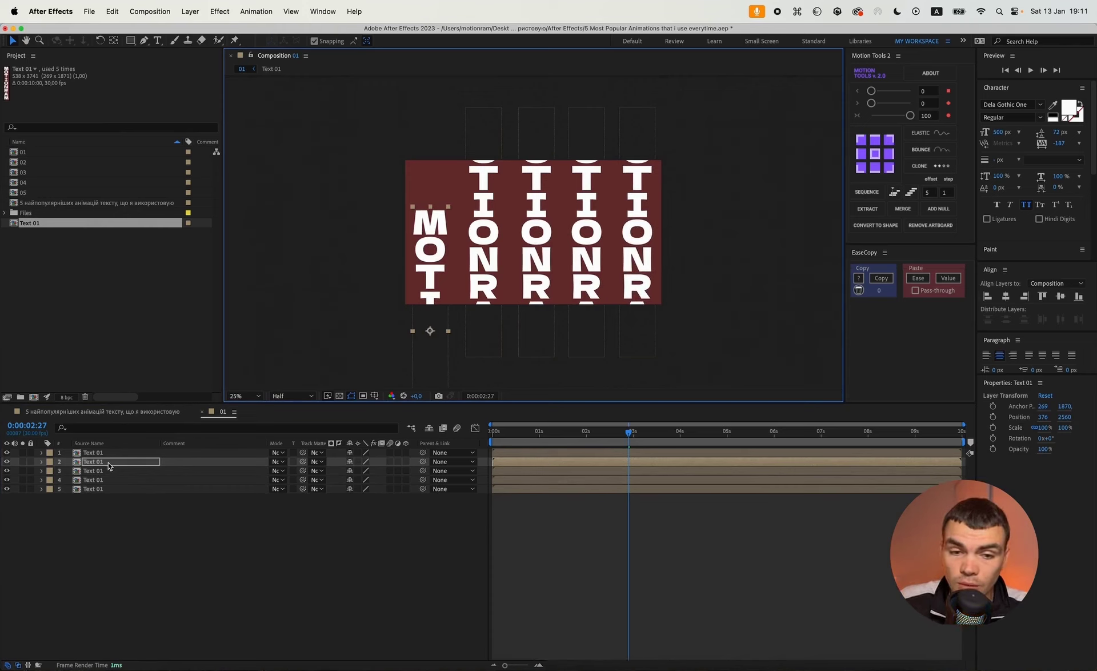
key("ctrl+space")
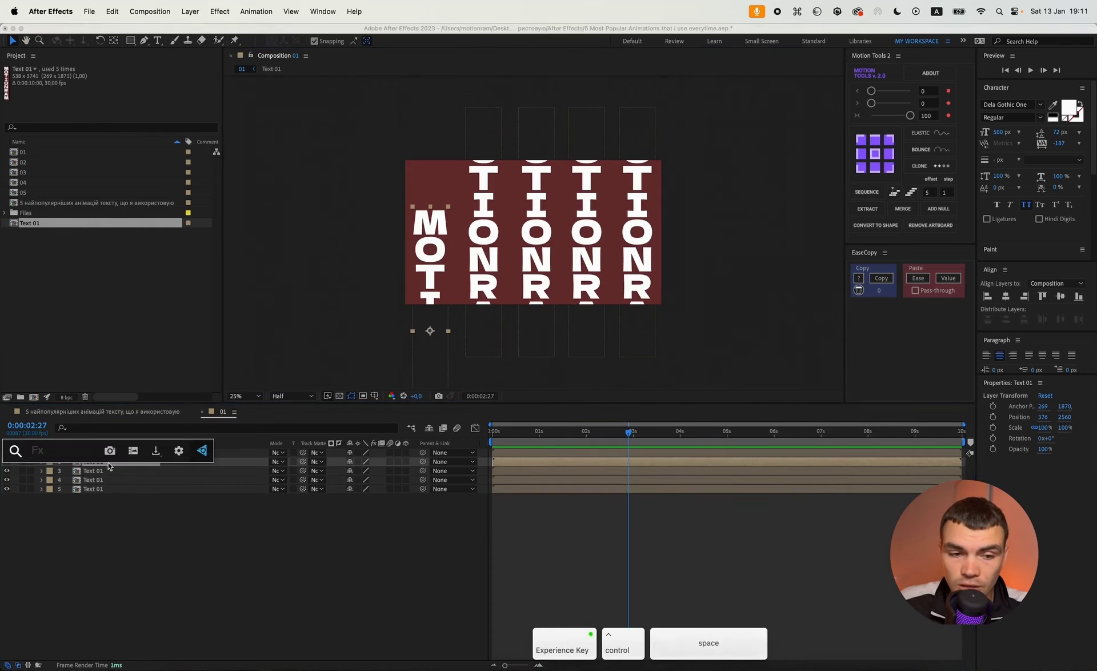
type("ccre")
key("Return")
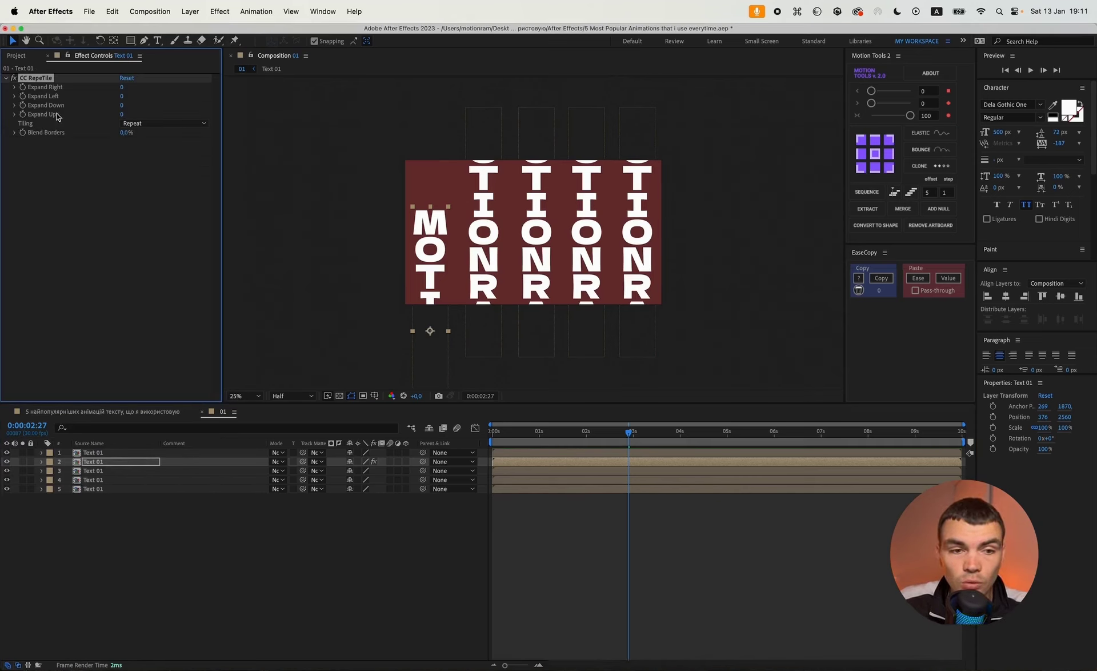
Step: Set the leftmost column's CC RepeTile to Expand Down 5224 and Expand Up 3810
left_click(120, 109)
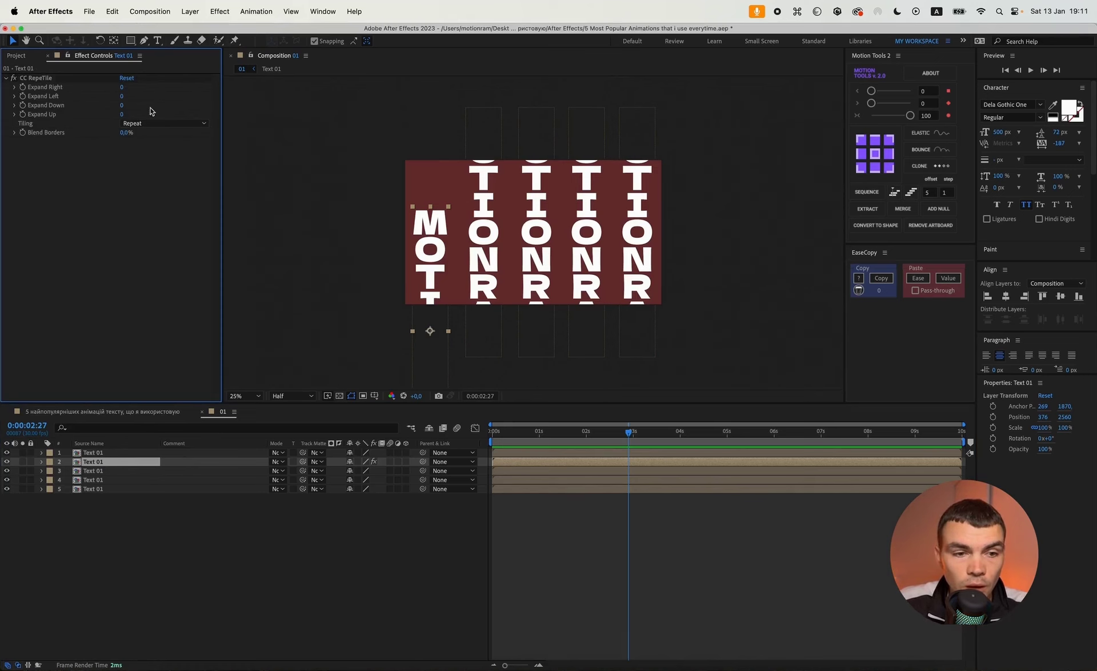
left_click_drag(123, 107, 305, 109)
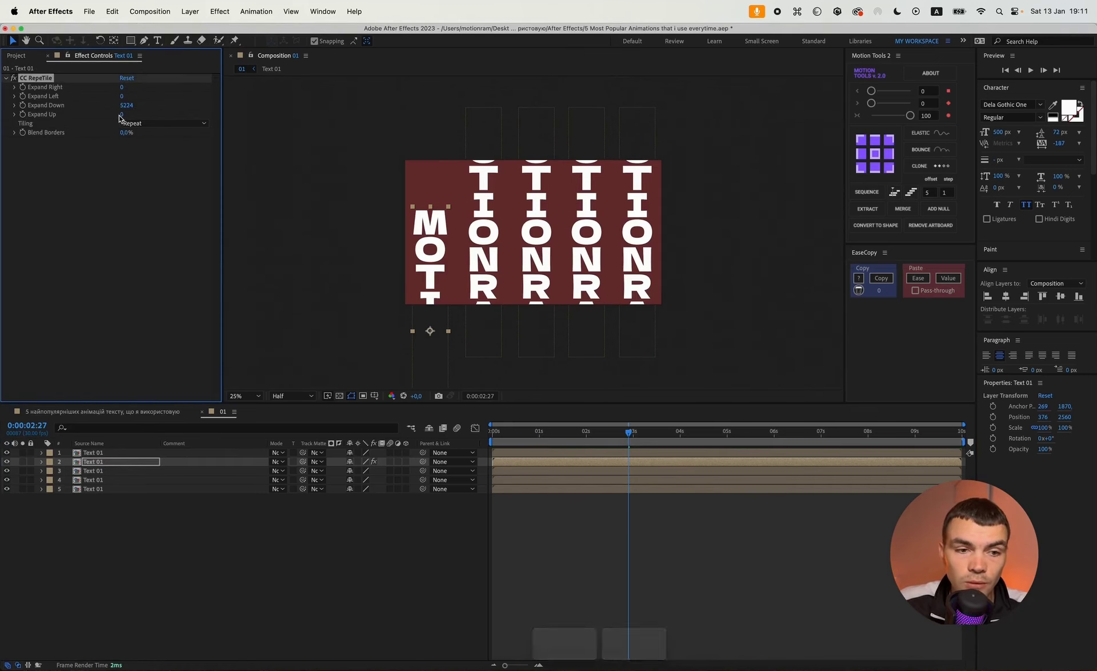
left_click_drag(121, 115, 320, 124)
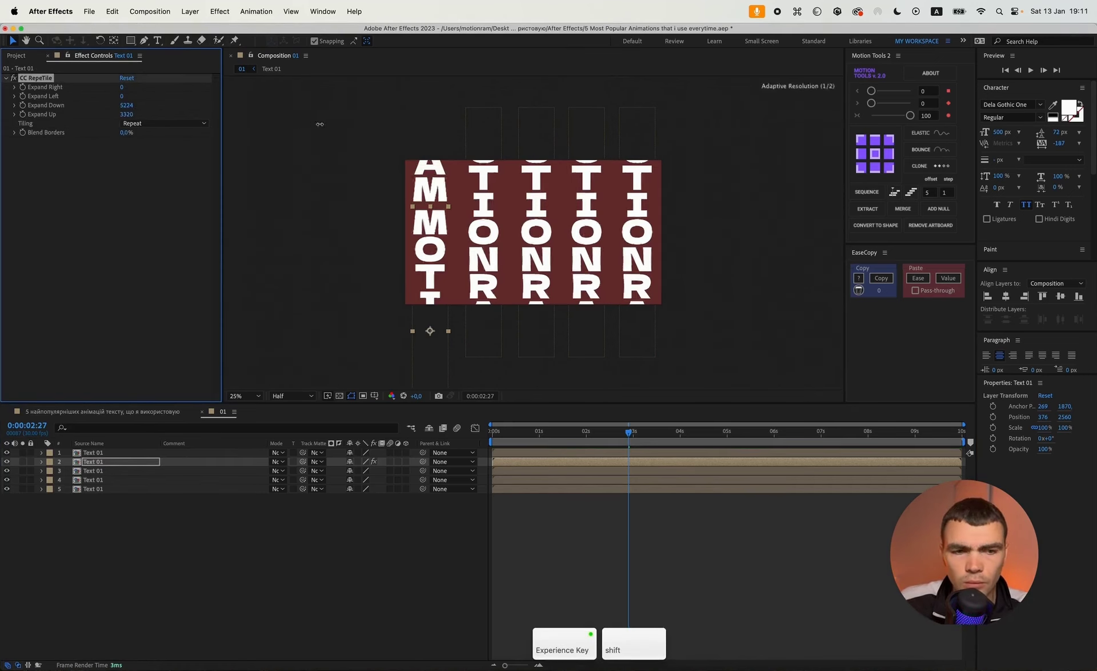
Step: Paste the CC RepeTile effect with its settings onto the other Text 01 layers
left_click(95, 453)
left_click(101, 490, "shift")
key("super+v")
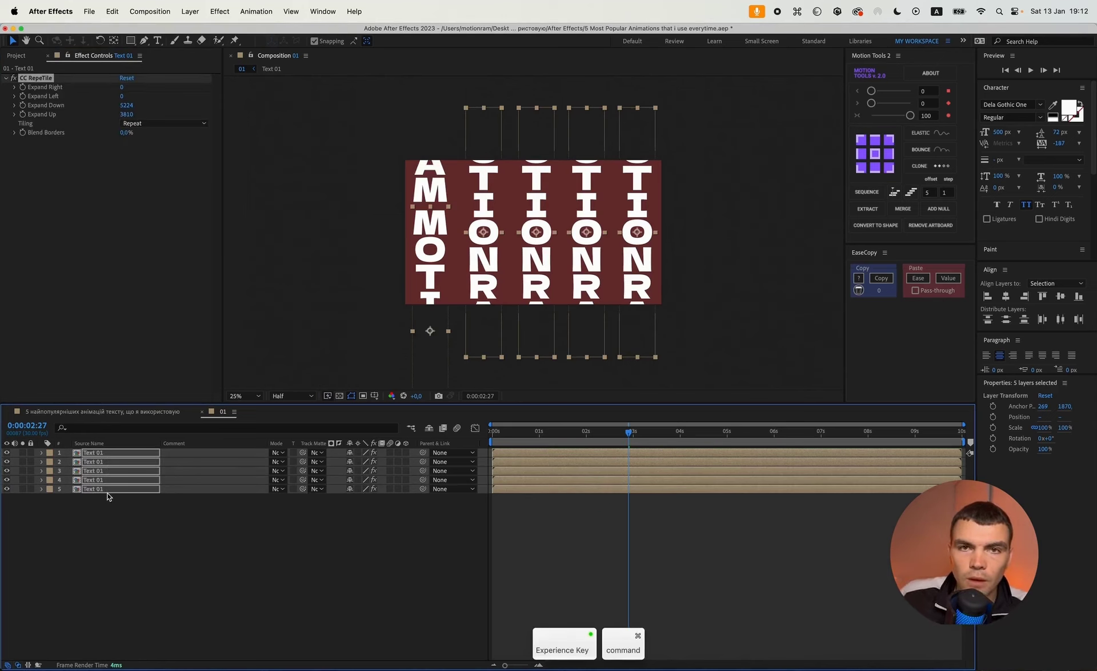
Step: Centre the leftmost text column vertically in the composition
left_click(255, 585)
left_click(445, 286)
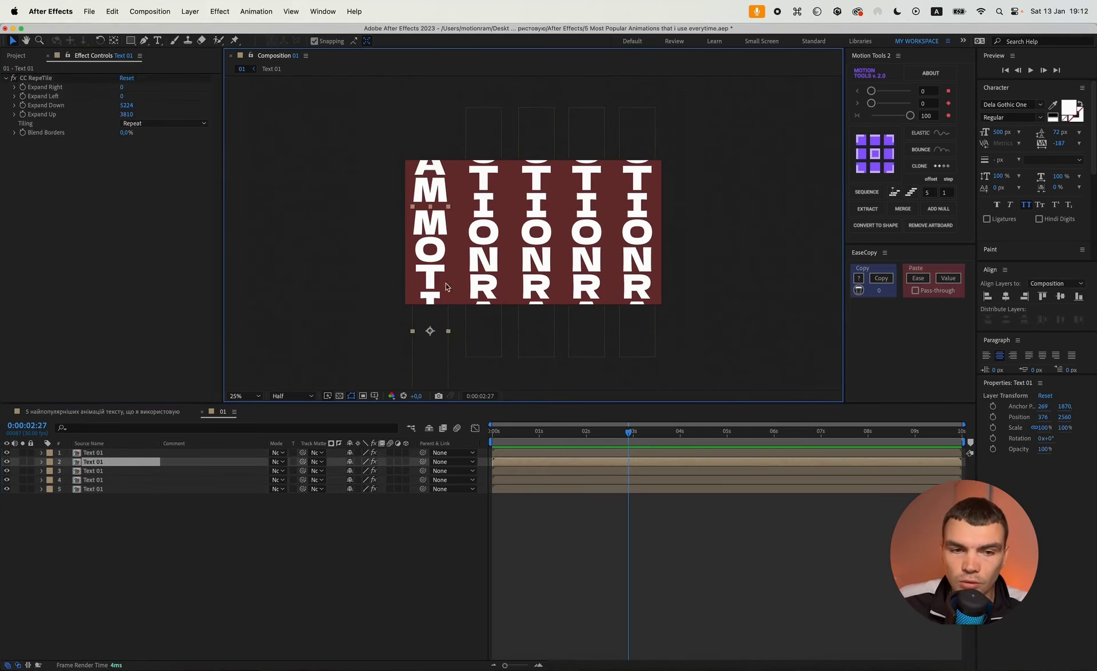
left_click(1060, 296)
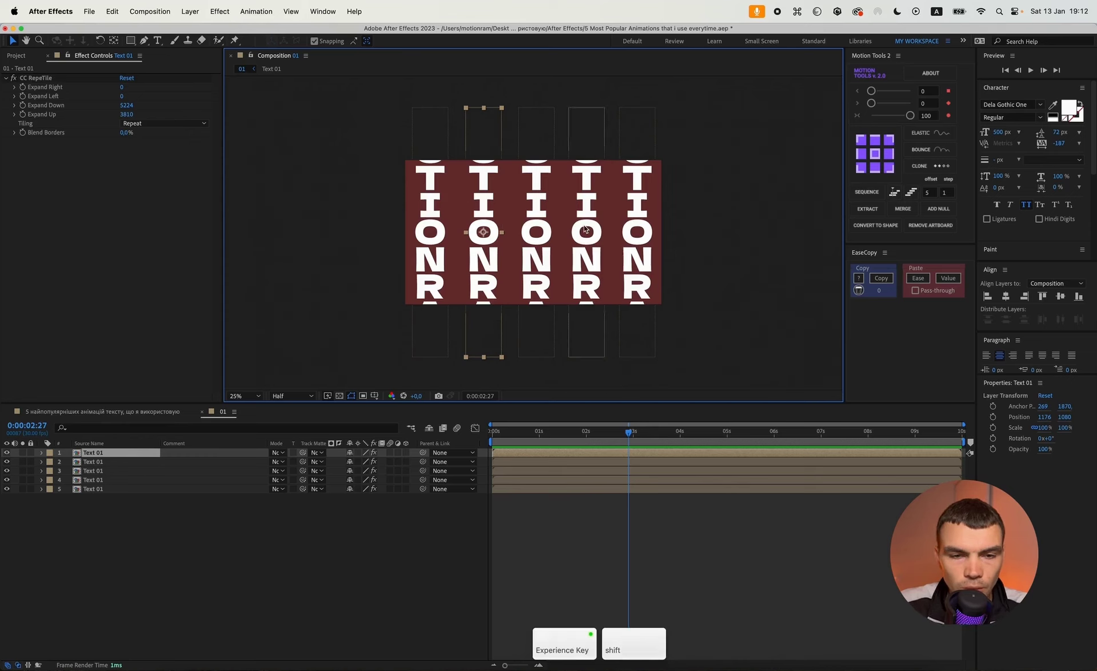
Step: Shift the first, third and fifth text columns down together to offset them from the other two
left_click(431, 245)
left_click(536, 246, "shift")
left_click(637, 251, "shift")
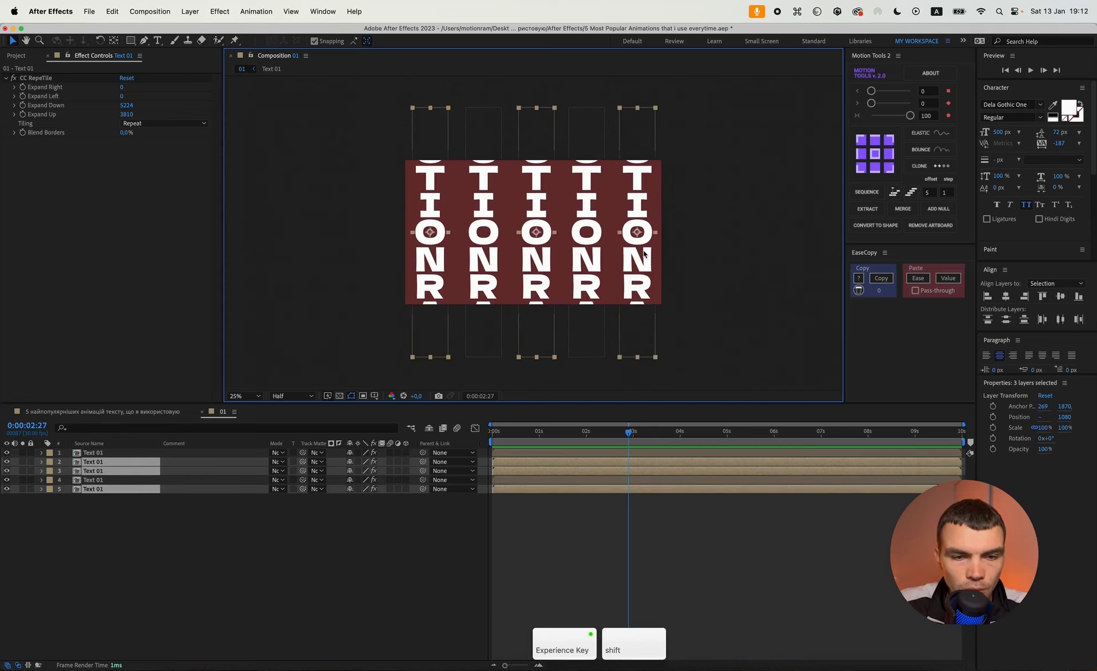
left_click_drag(640, 252, 640, 275)
Step: Add a null object at the start of composition 01 and centre its anchor point and position in the frame
left_click(135, 550)
key("Home")
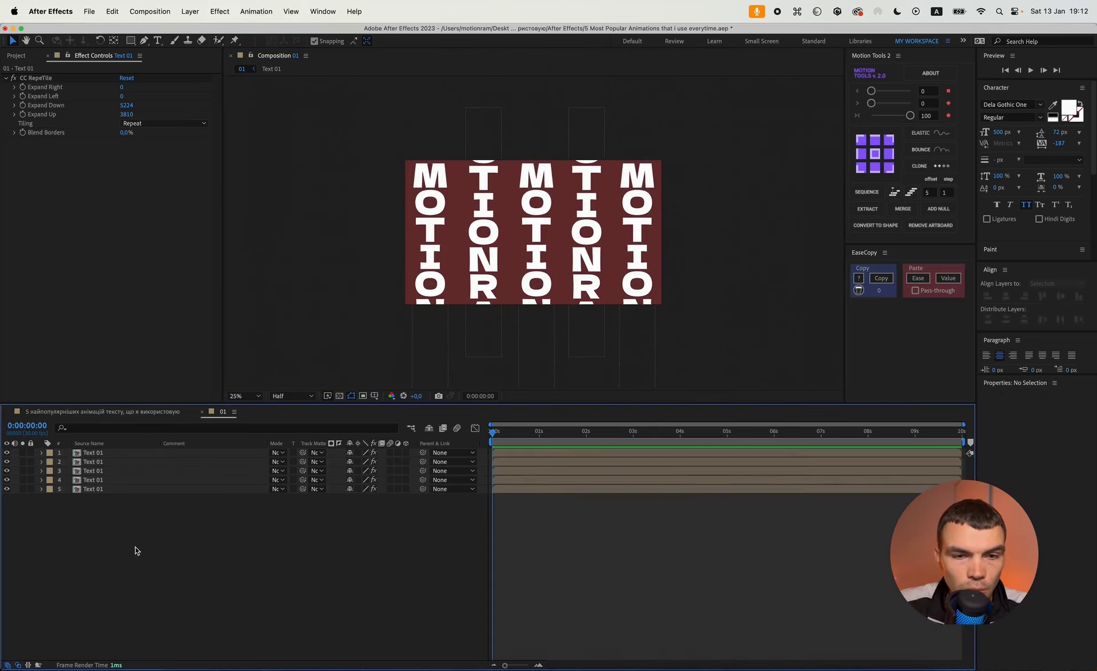
right_click(152, 516)
mouse_move(189, 525)
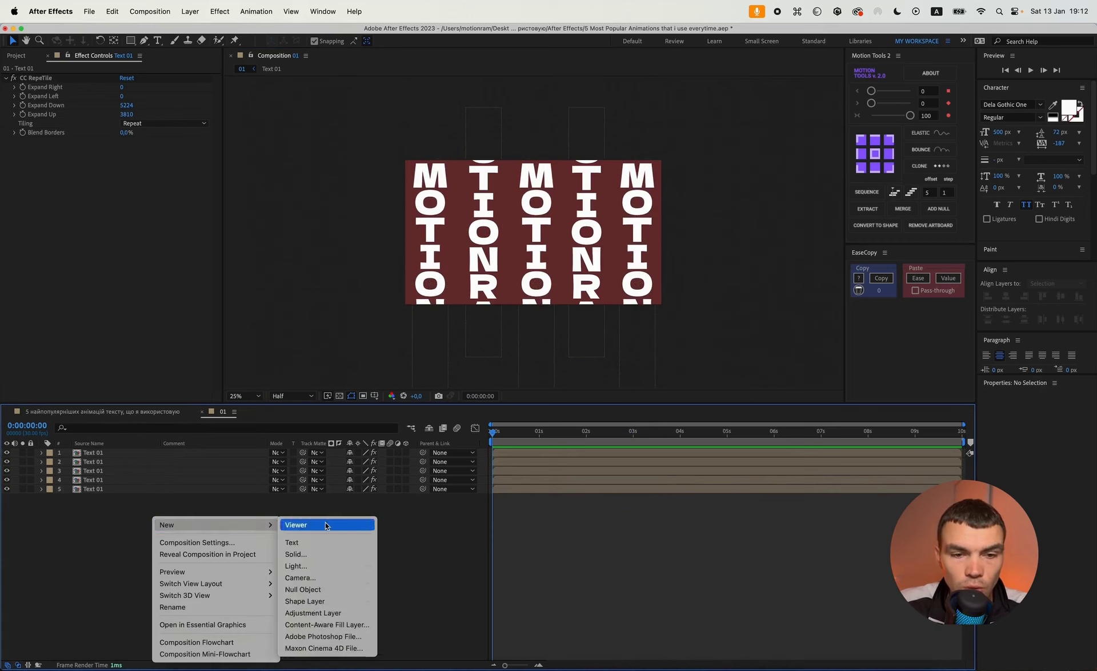
left_click(321, 589)
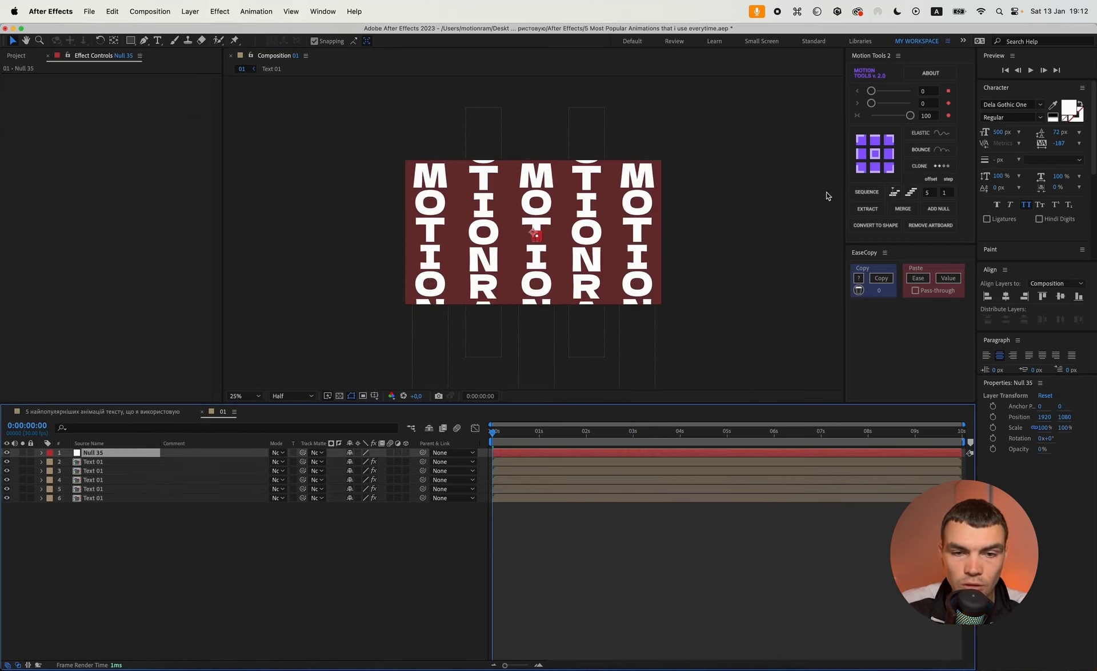
left_click(875, 154)
left_click(1060, 297)
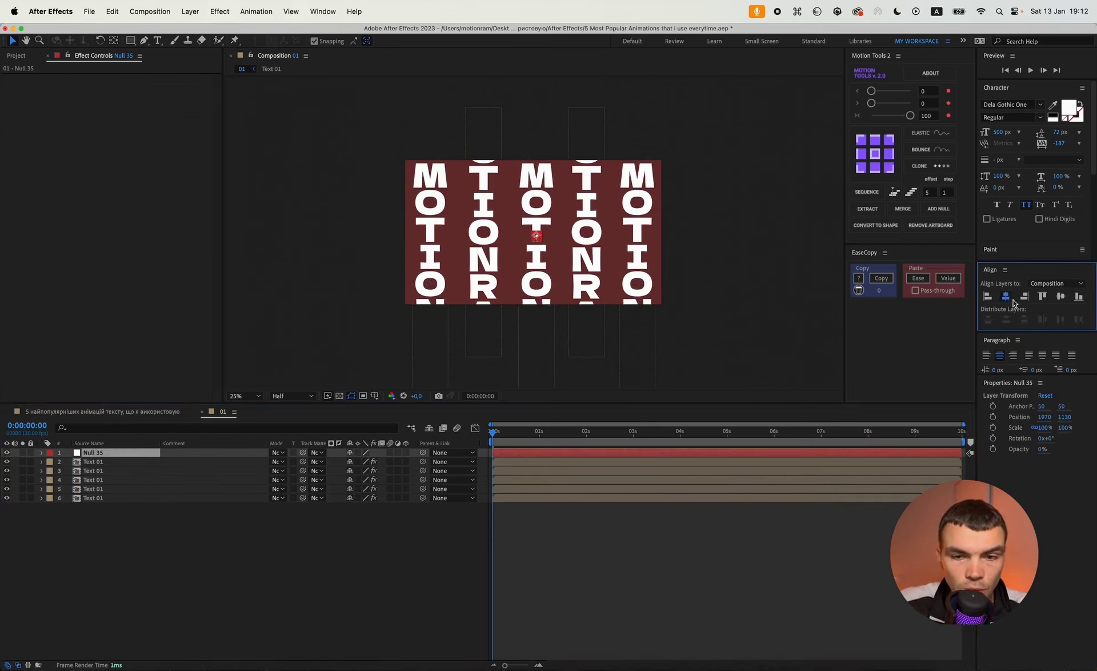
Step: Parent all five Text 01 layers to the null
left_click_drag(153, 542, 81, 460)
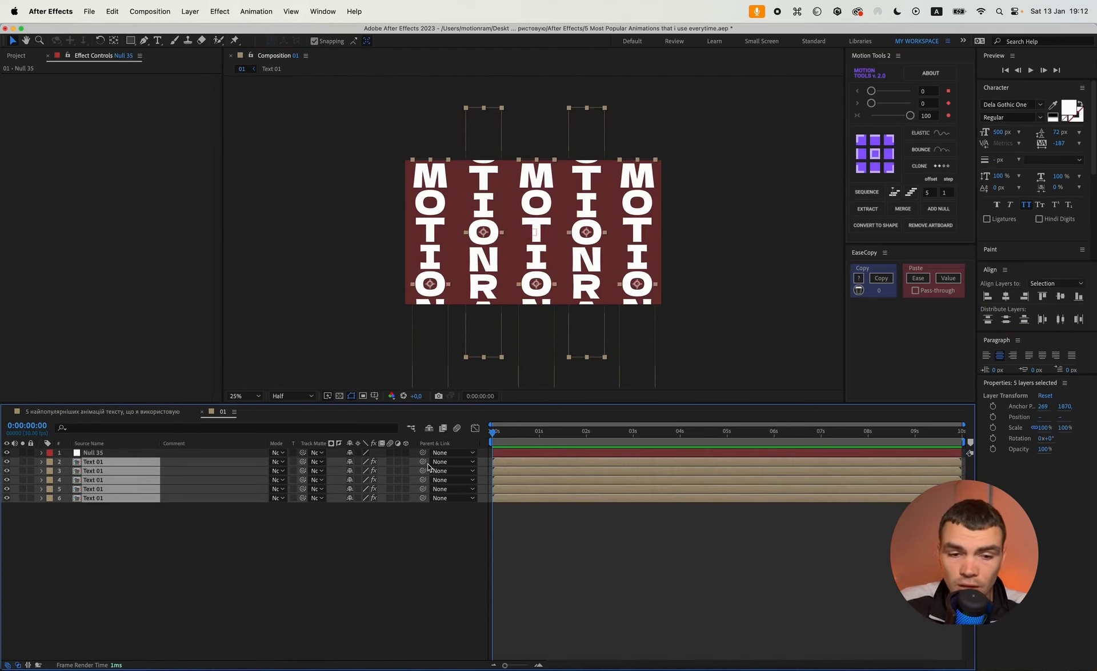
left_click_drag(406, 462, 107, 454)
Step: Add scale keyframes to the null at 0:00:00:00 and 0:00:01:20
left_click(108, 455)
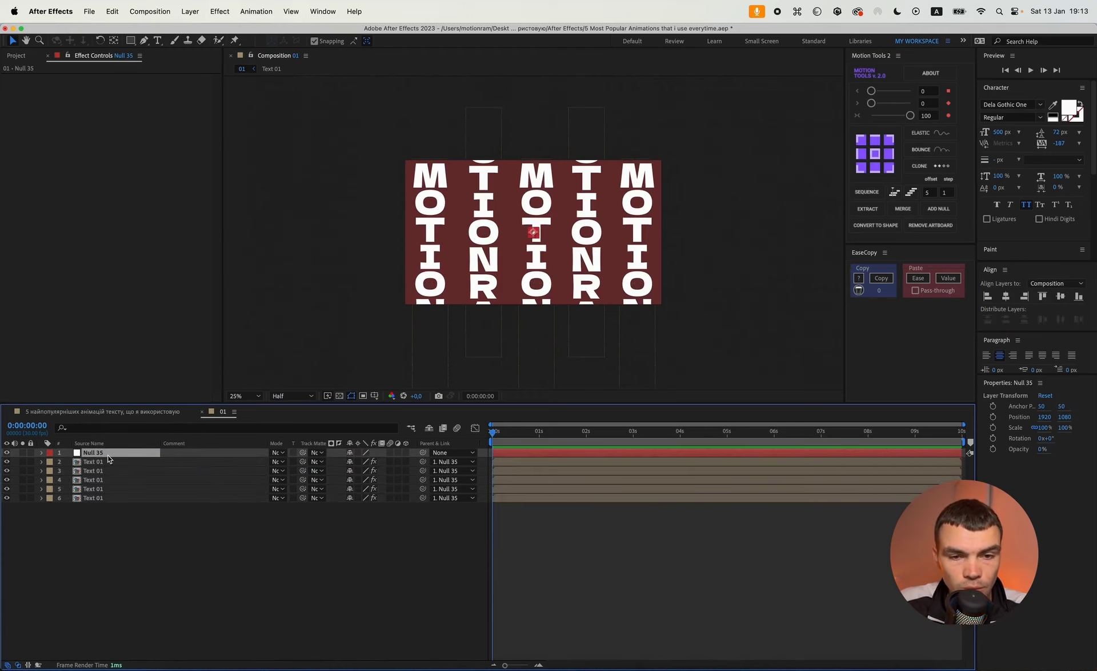
key("s")
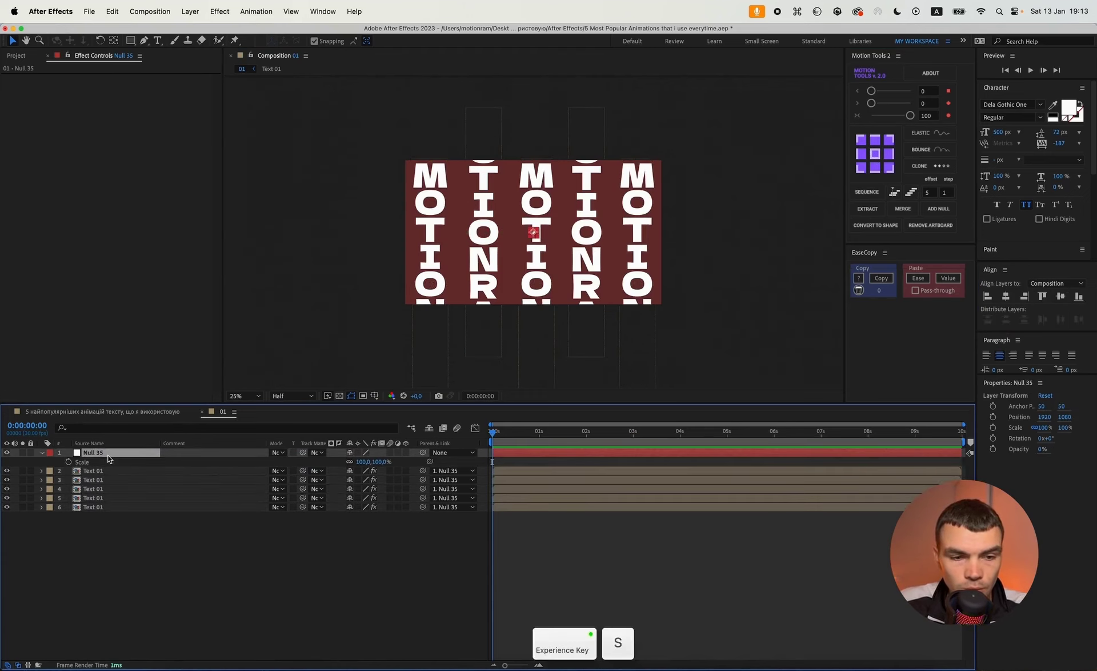
left_click(69, 462)
left_click_drag(553, 434, 572, 438)
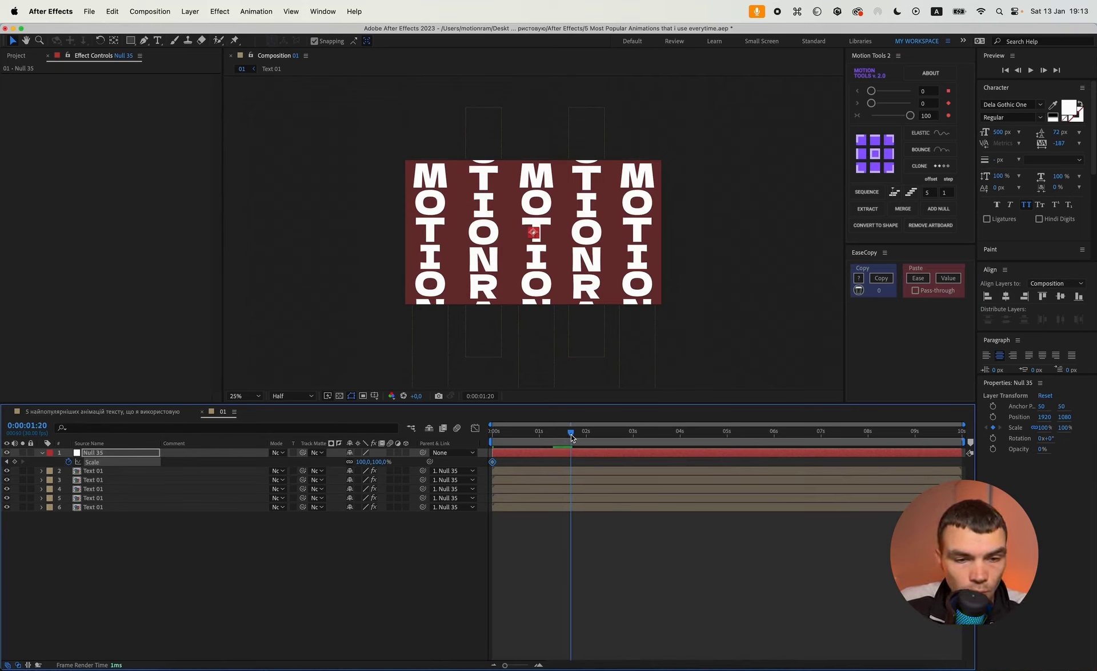
Step: Set the null's scale to 400% at its first keyframe
left_click(7, 461)
left_click(364, 463)
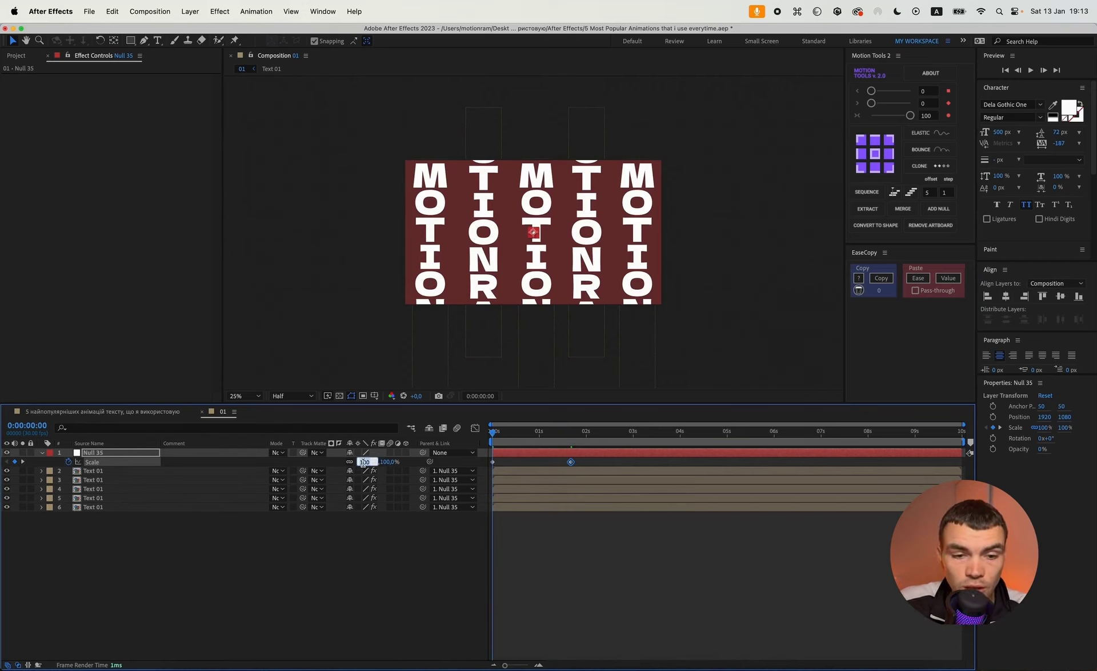
type("500")
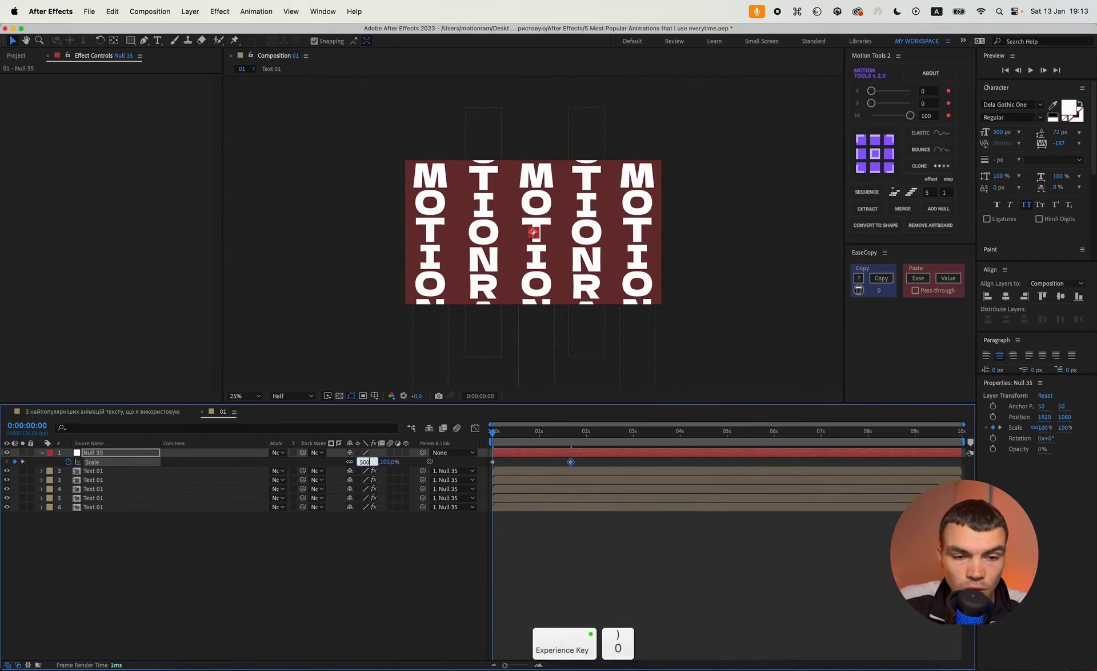
key("Return")
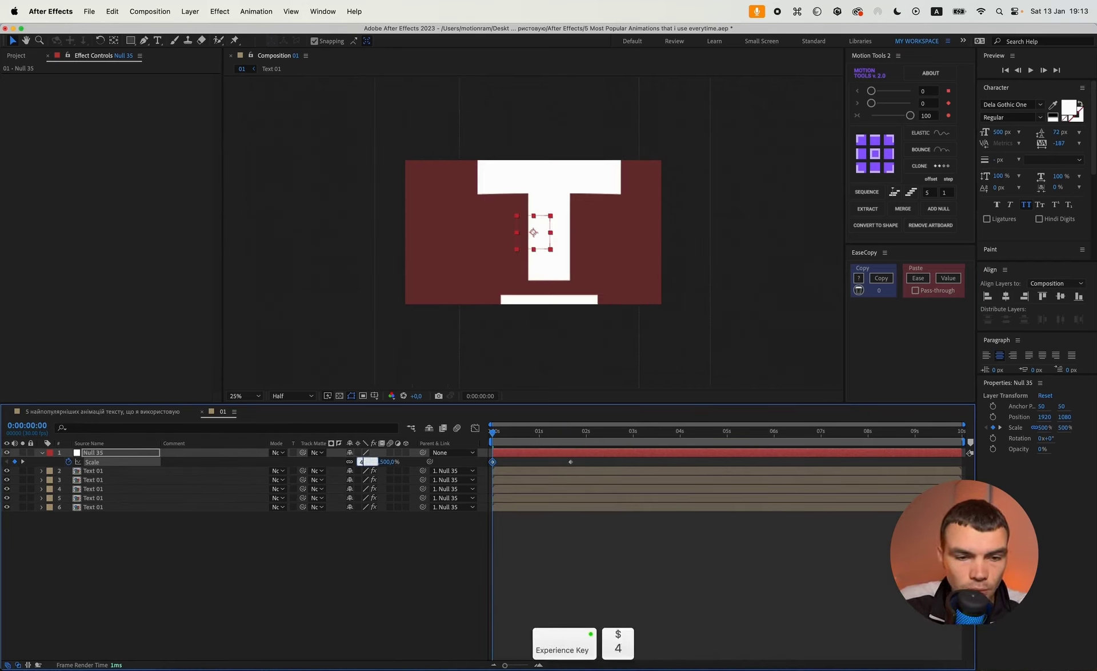
type("400")
key("Return")
Step: Ease both of the null's scale keyframes with a Motion Tools ease value of 90
left_click_drag(592, 464, 481, 472)
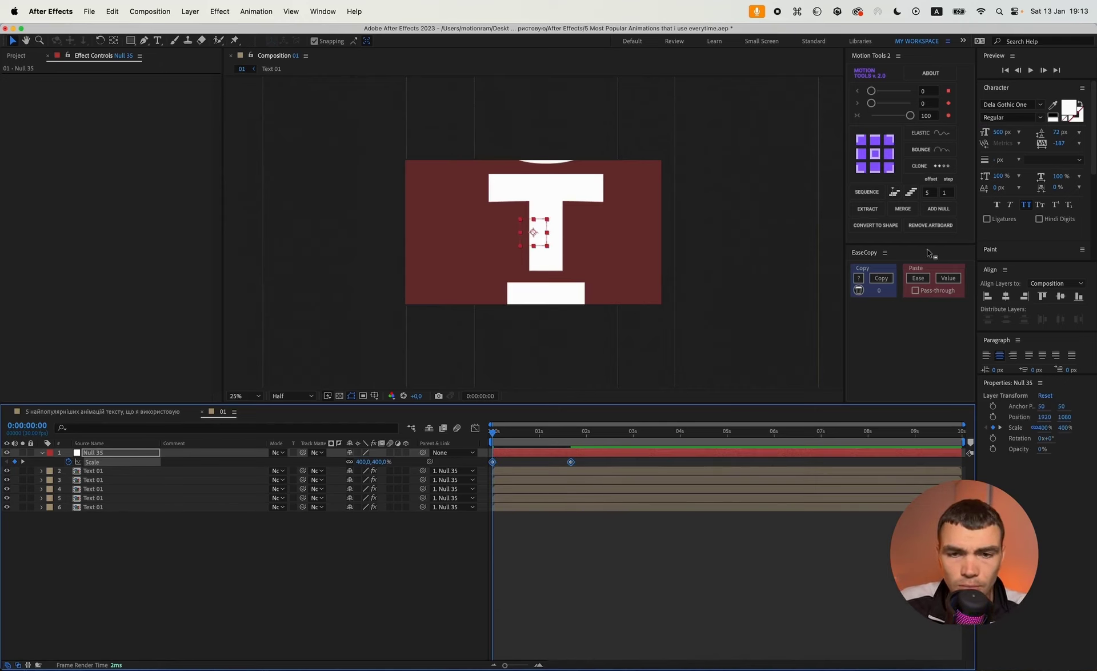
left_click_drag(933, 117, 915, 116)
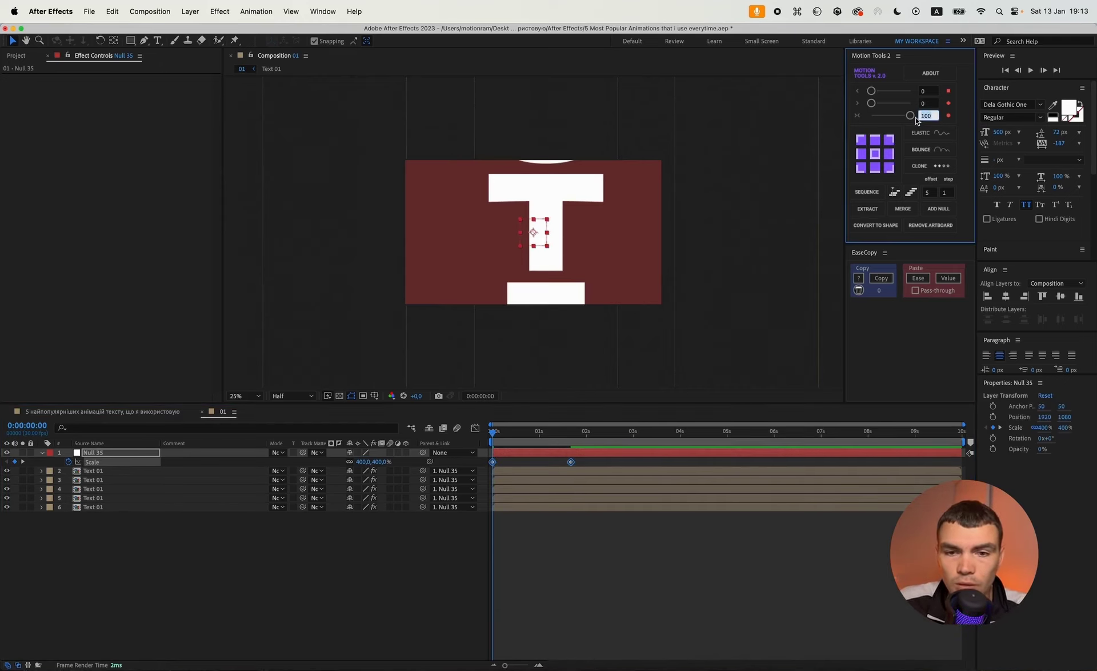
type("90")
key("Return")
left_click(569, 524)
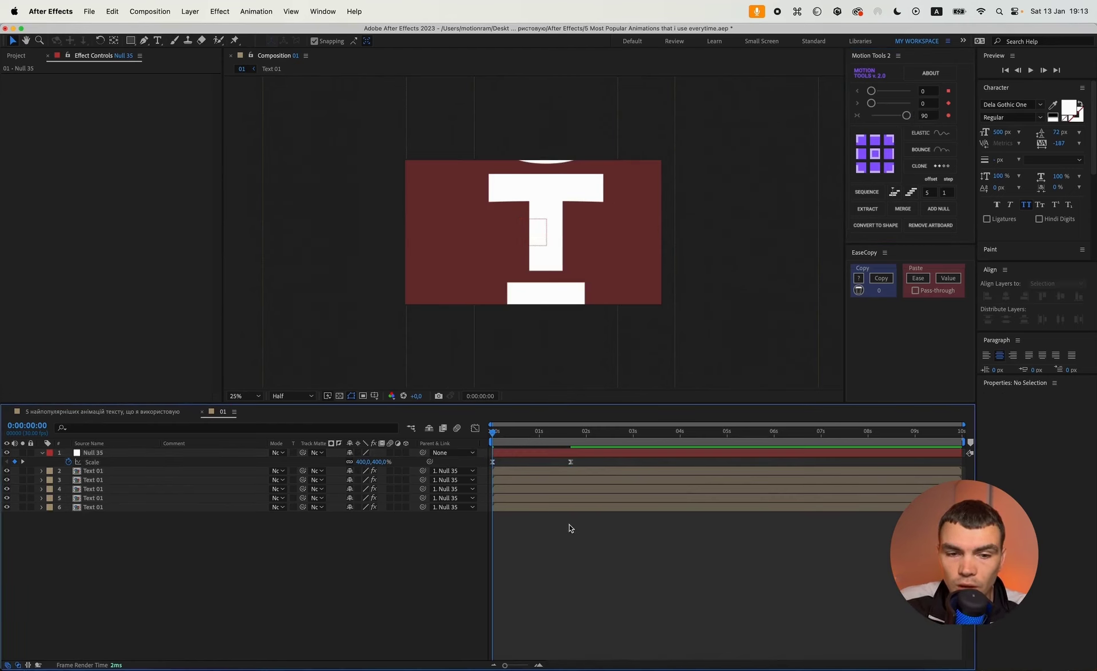
Step: Inspect the speed graph of the null's scale keyframes and preview the zoom-out animation
left_click_drag(588, 474, 535, 462)
left_click(475, 428)
left_click(572, 462)
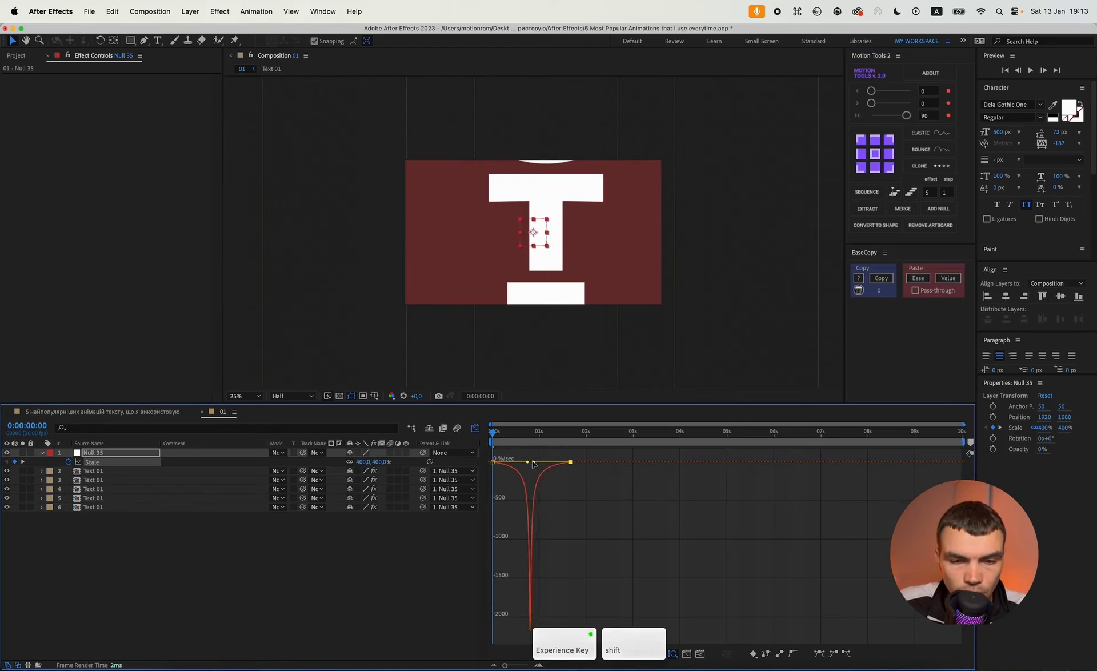
left_click(475, 428)
left_click(520, 461)
key("space")
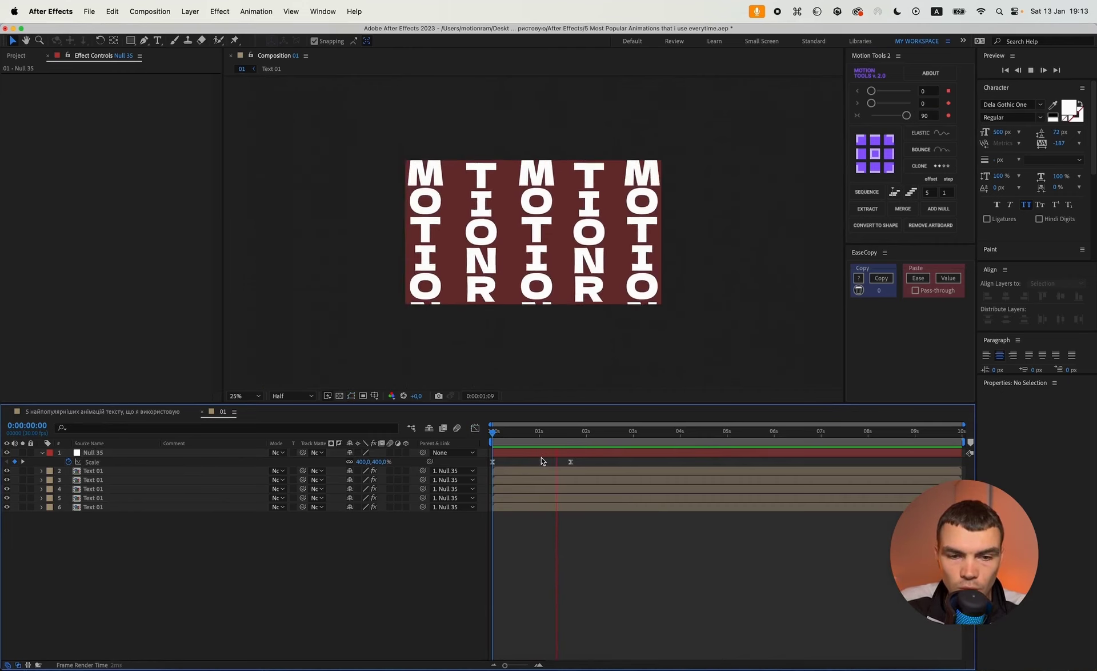
key("space")
Step: Set the ease of both null scale keyframes to 100 and preview the zoom-out from the start
left_click_drag(587, 465, 491, 460)
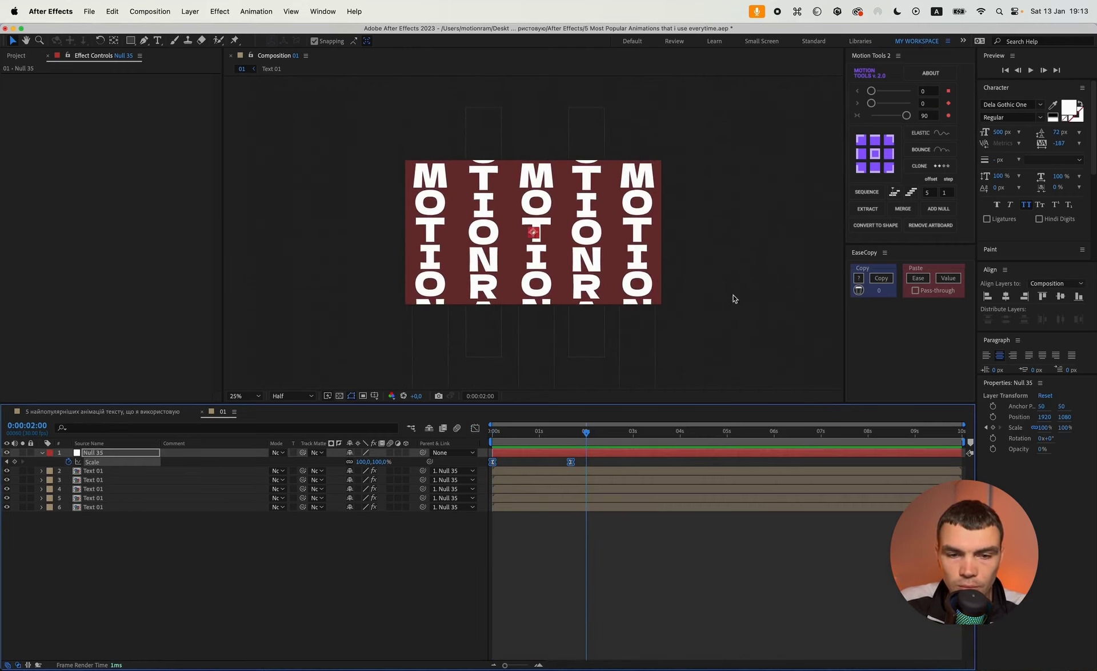
left_click_drag(907, 117, 957, 128)
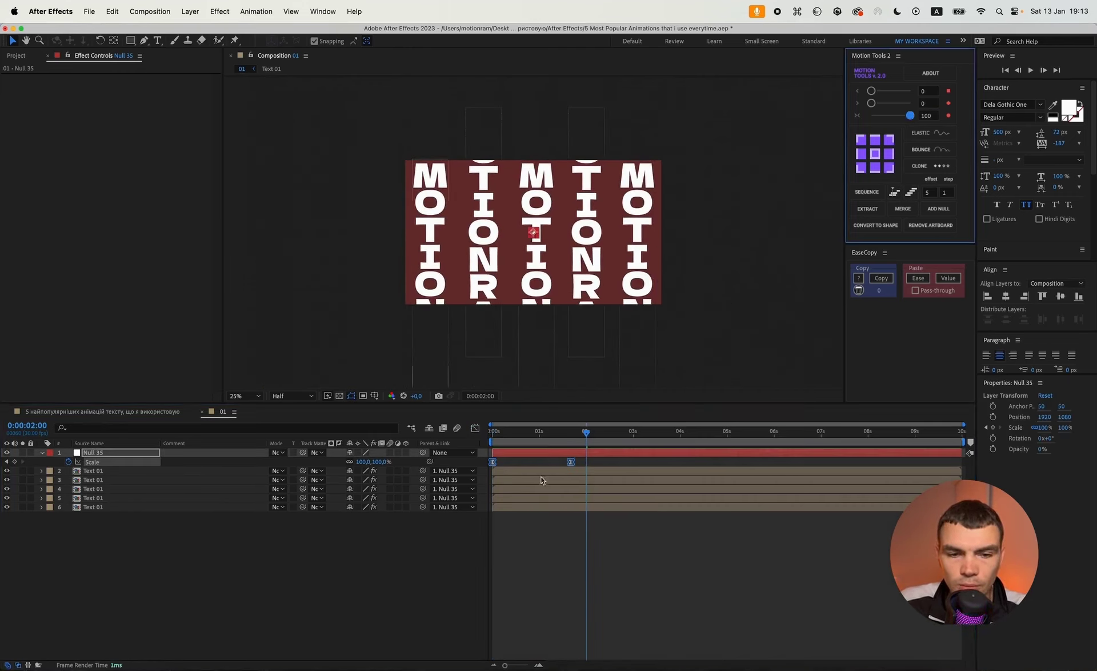
left_click(537, 525)
left_click_drag(584, 433, 455, 439)
key("space")
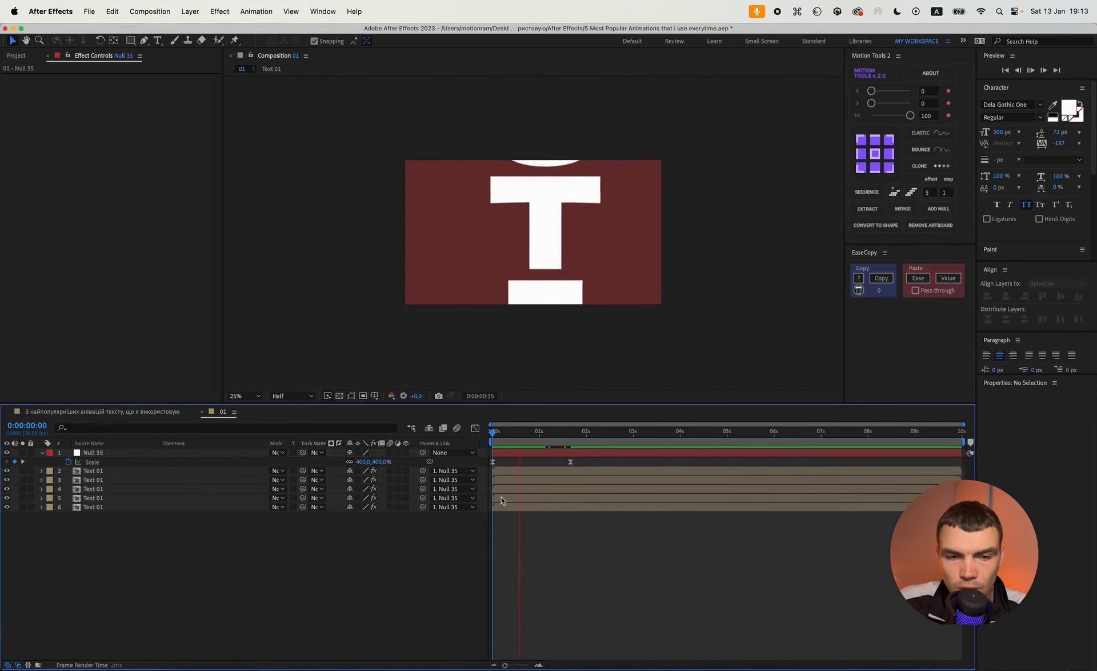
key("space")
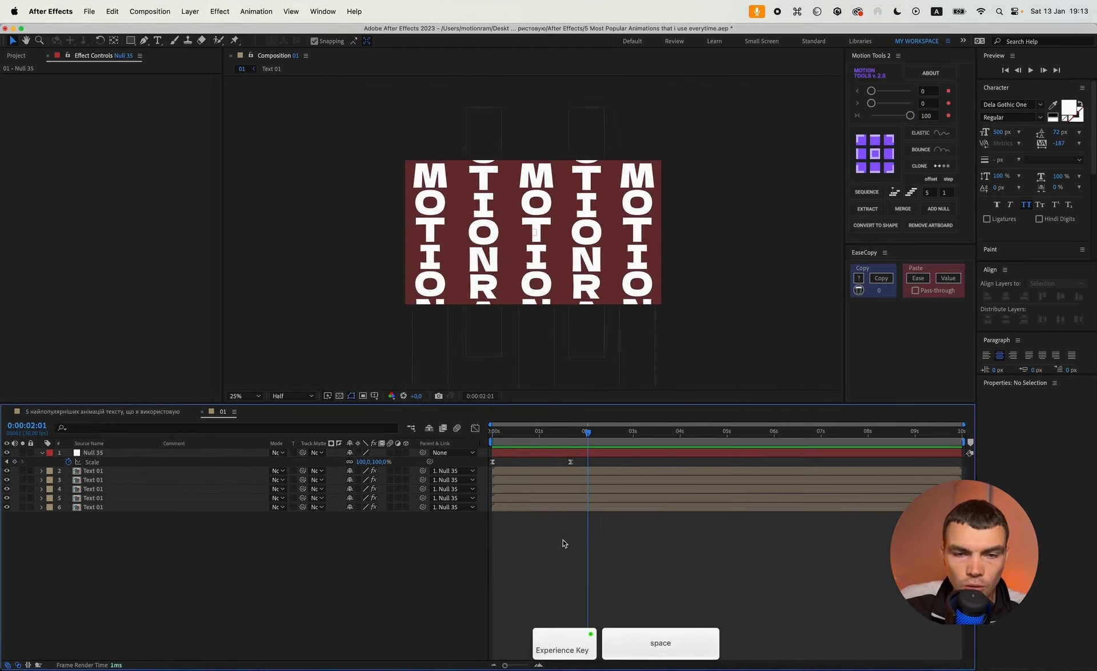
Step: Keyframe the position of all five Text 01 layers at 0:00:01:10 and 0:00:03:00
left_click(551, 472)
mouse_move(557, 436)
left_mouse_down()
mouse_move(532, 437)
mouse_move(554, 434)
left_mouse_up()
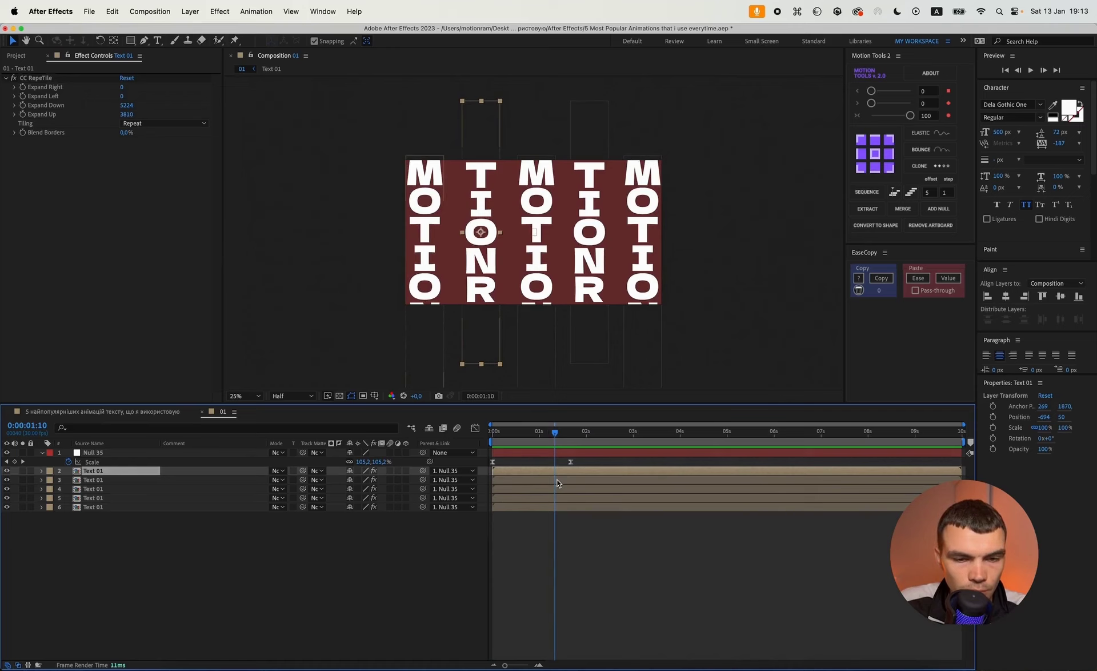
left_click(560, 508, "shift")
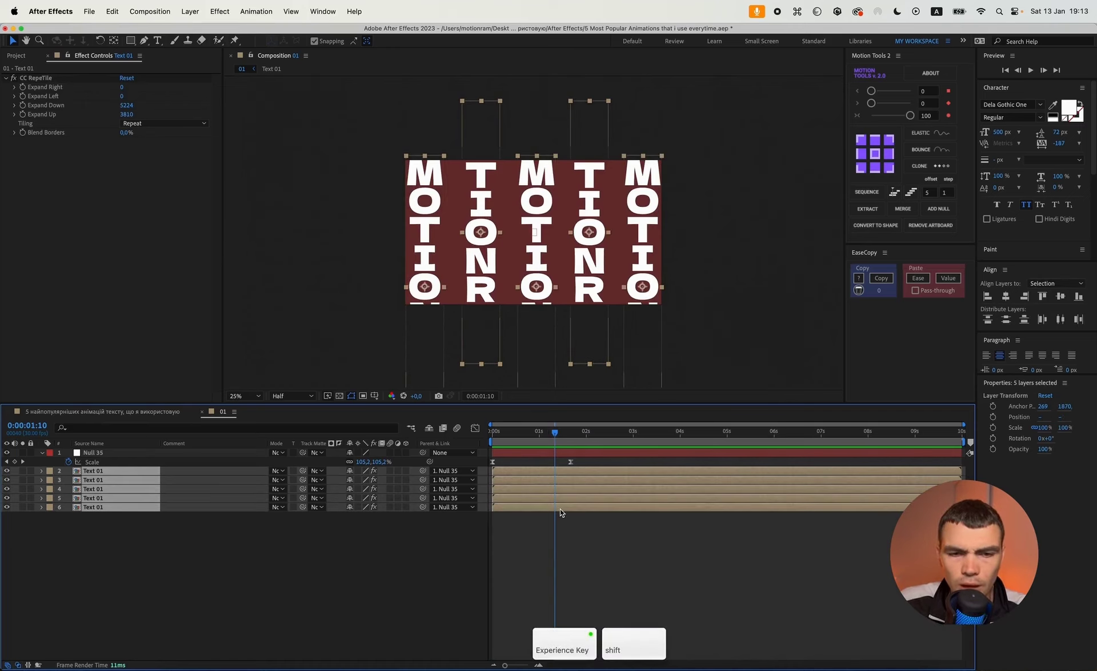
key("p")
left_click(70, 480)
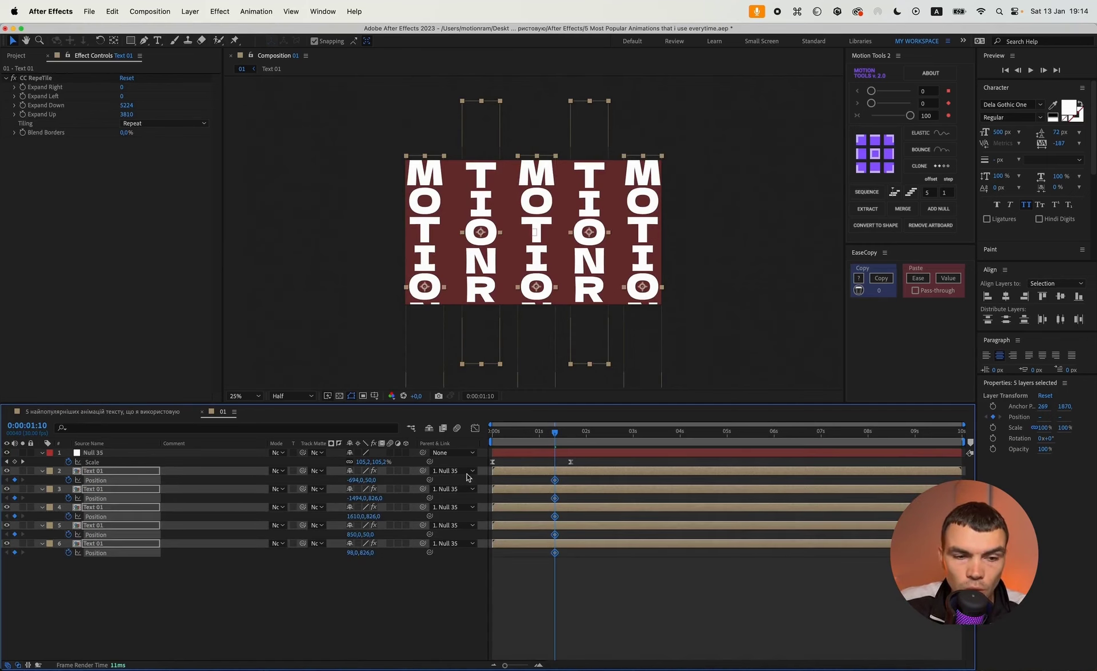
left_click(633, 438)
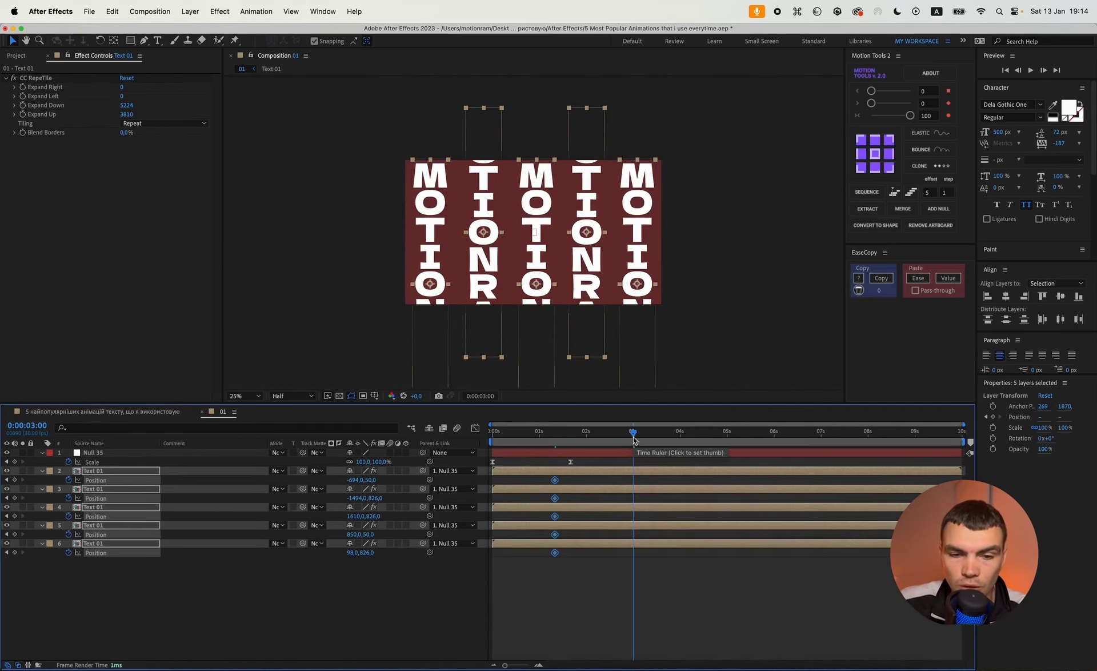
left_click(14, 480)
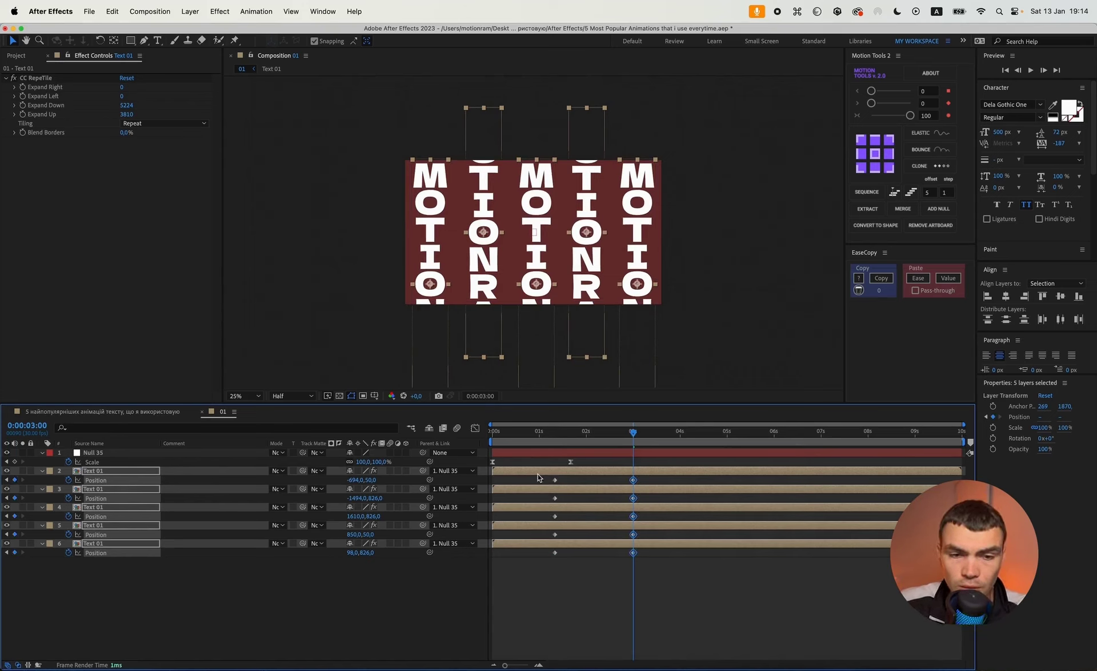
Step: Try to shift the first, third and fifth text columns up together at their 0:00:01:10 position keyframes
left_click_drag(625, 443, 613, 438)
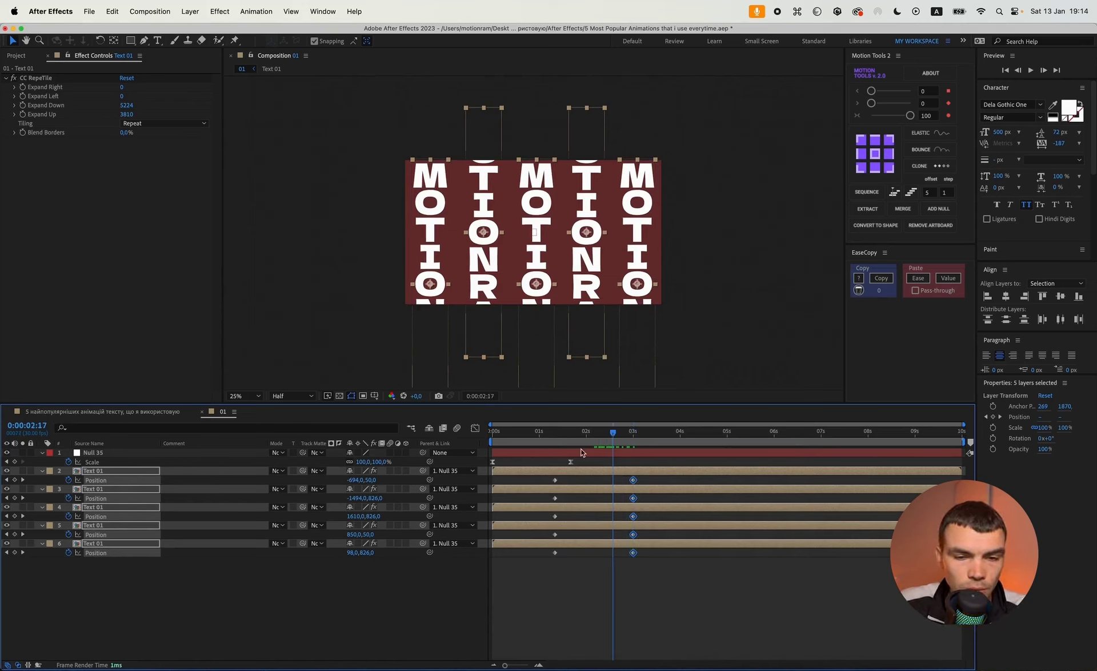
left_click(6, 479)
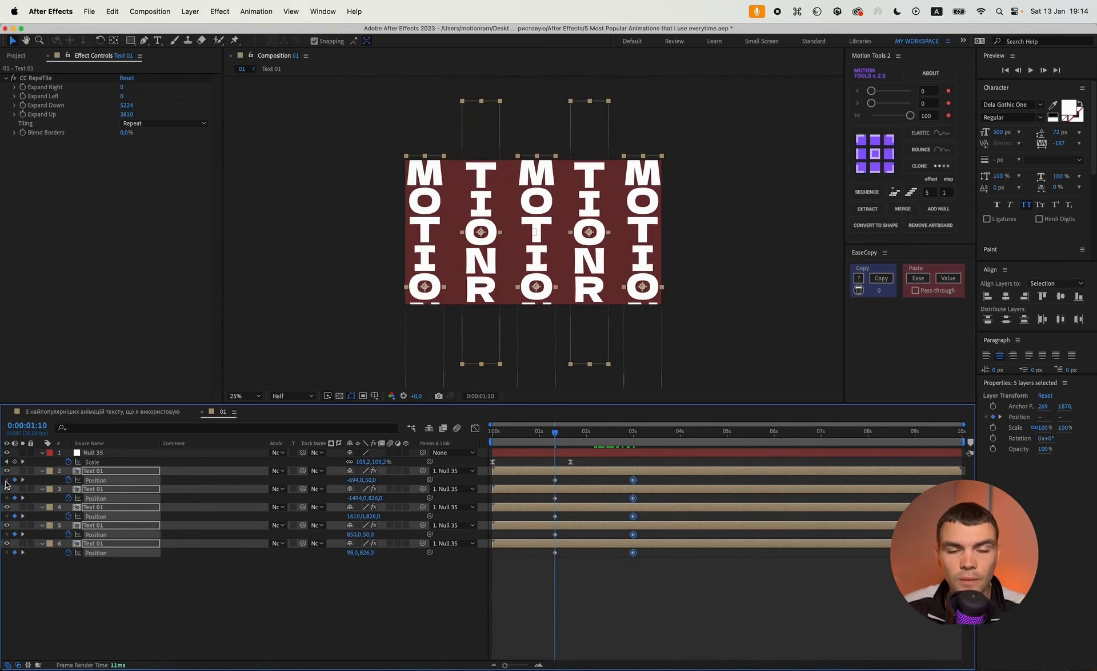
left_click(388, 583)
left_click(441, 262)
left_click(530, 252, "shift")
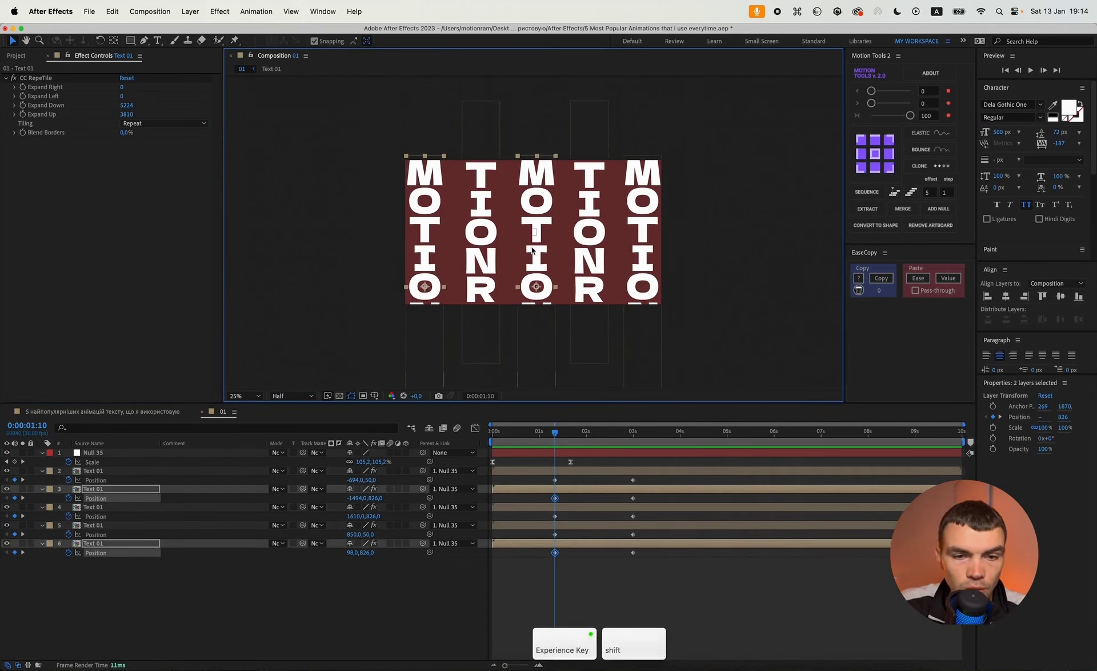
left_click(642, 239, "shift")
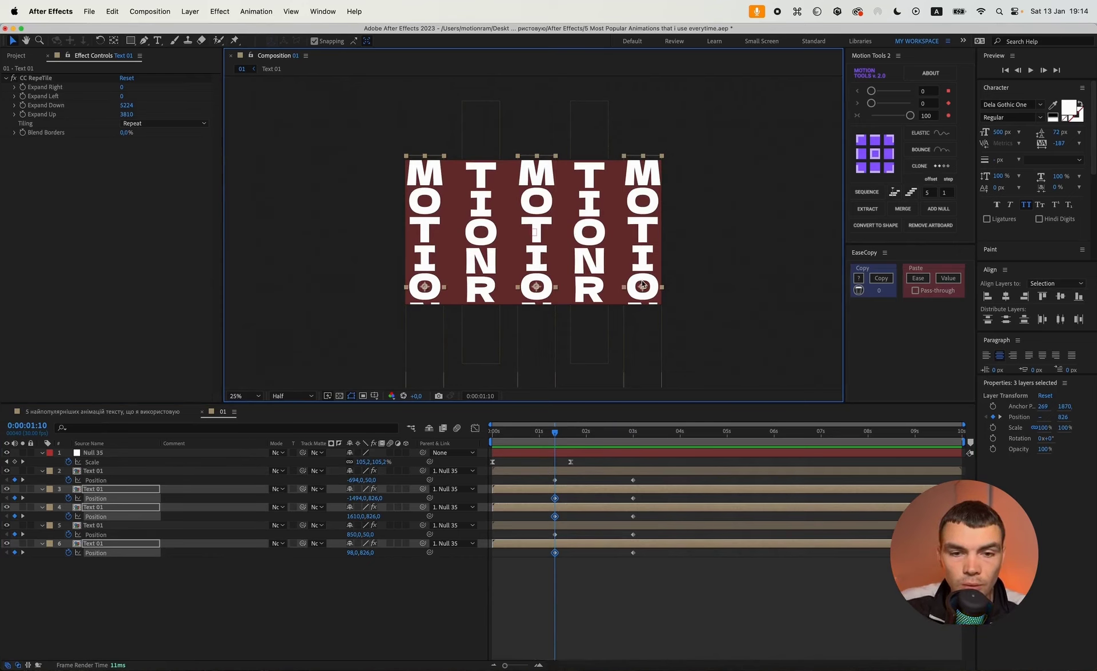
left_click_drag(643, 281, 642, 260)
key("super+z")
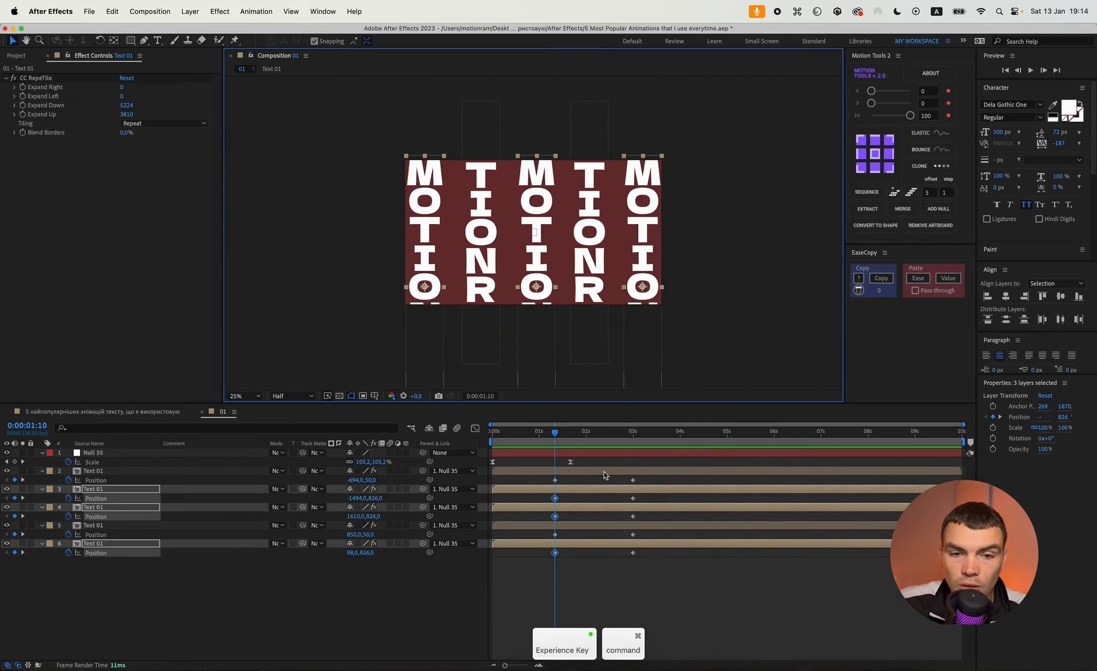
Step: Move the first, third and fifth text columns straight up to Y -1022 at their 0:00:03:00 position keyframes
left_click(22, 497)
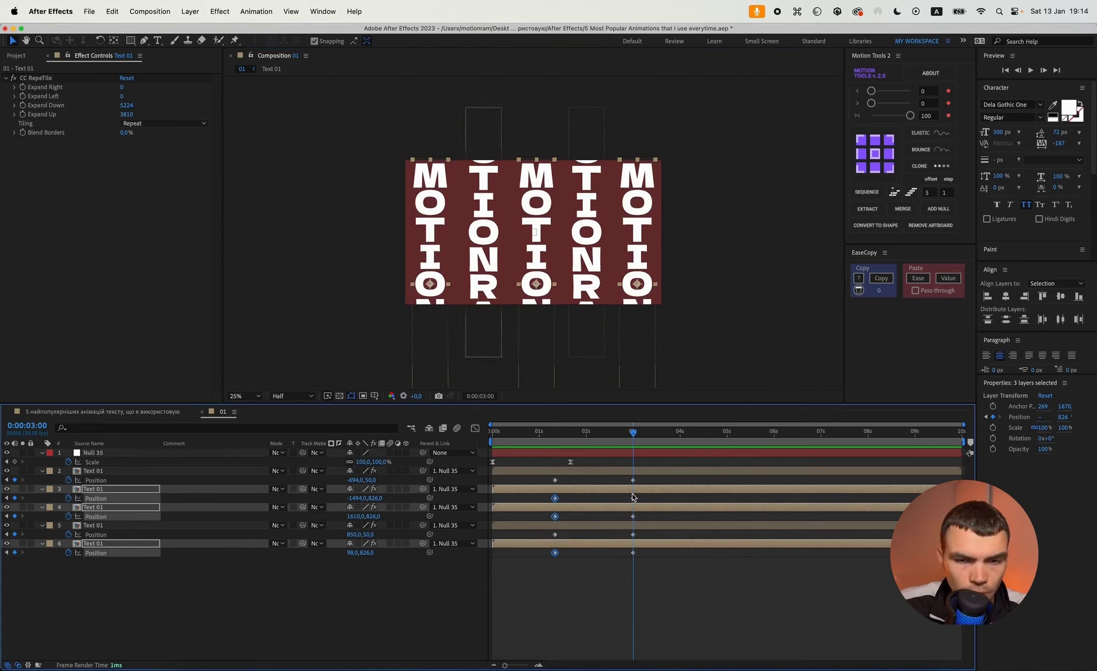
left_click_drag(642, 284, 641, 251)
key("super+z")
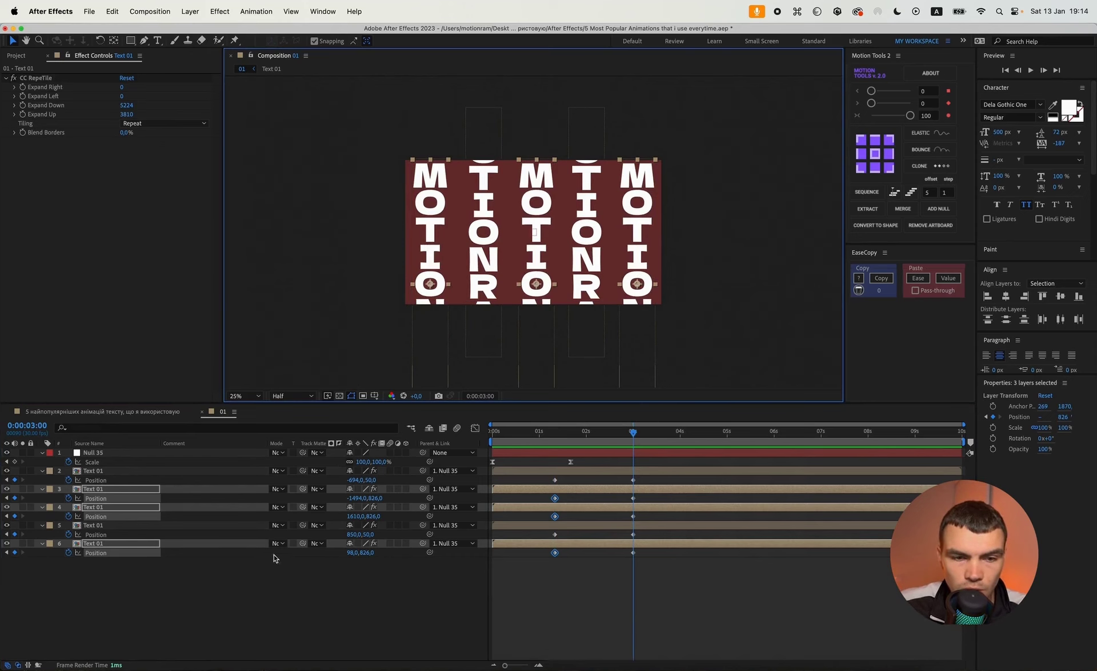
left_click(112, 545)
left_click_drag(636, 267, 640, 148)
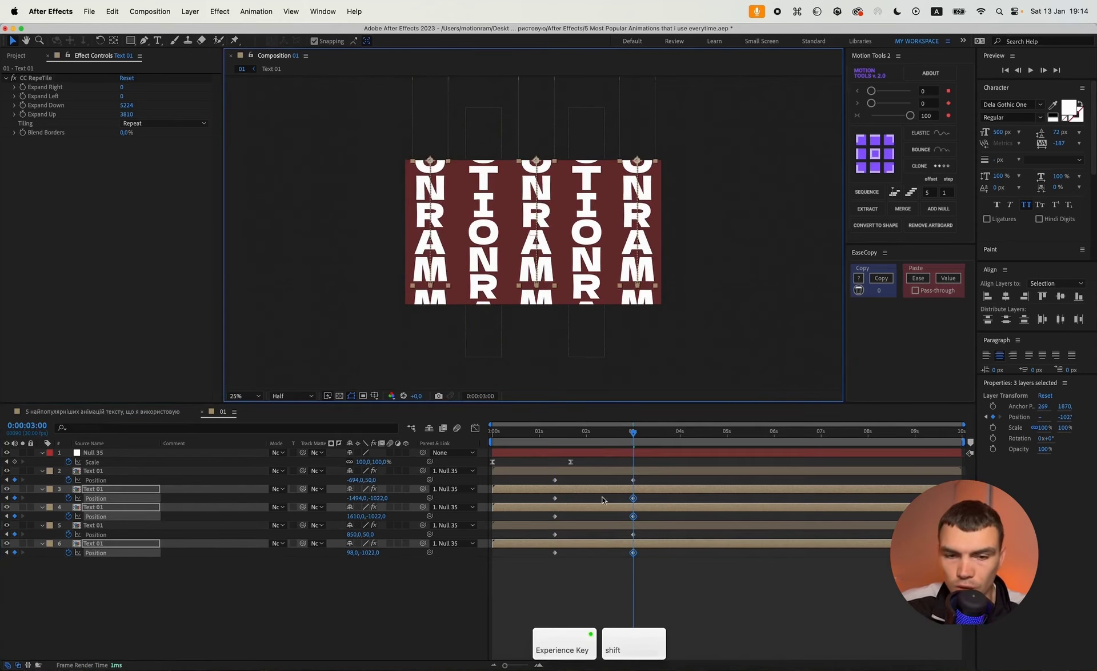
Step: Move the second and fourth text columns straight down to Y 1650 at their 0:00:03:00 position keyframes
left_click(633, 479)
left_click(587, 260)
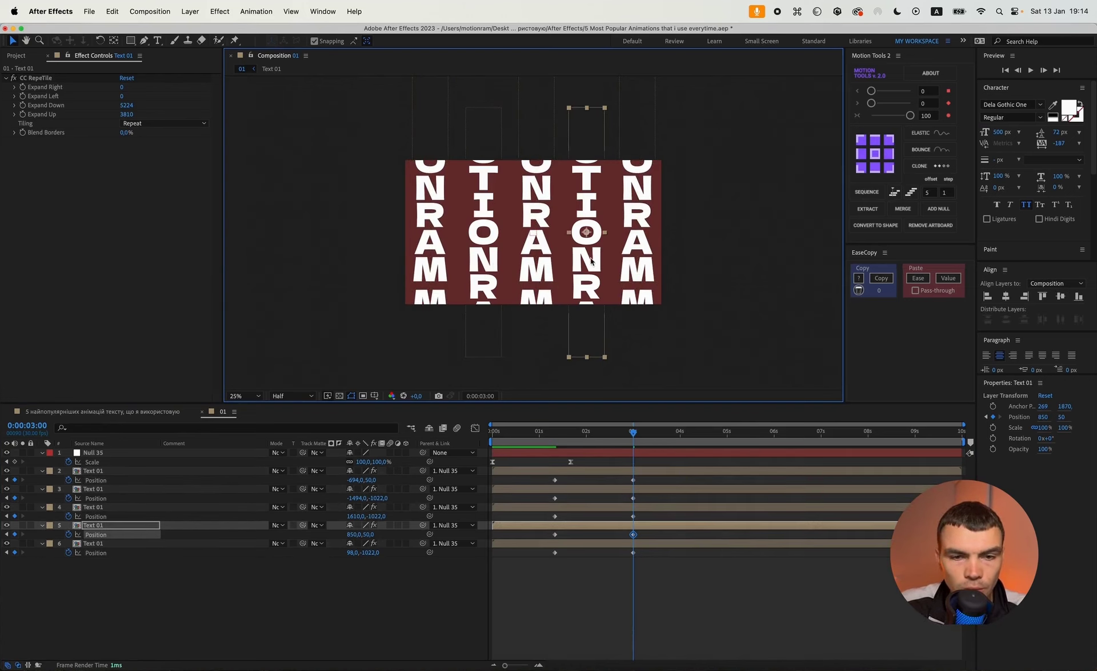
left_click(483, 268, "shift")
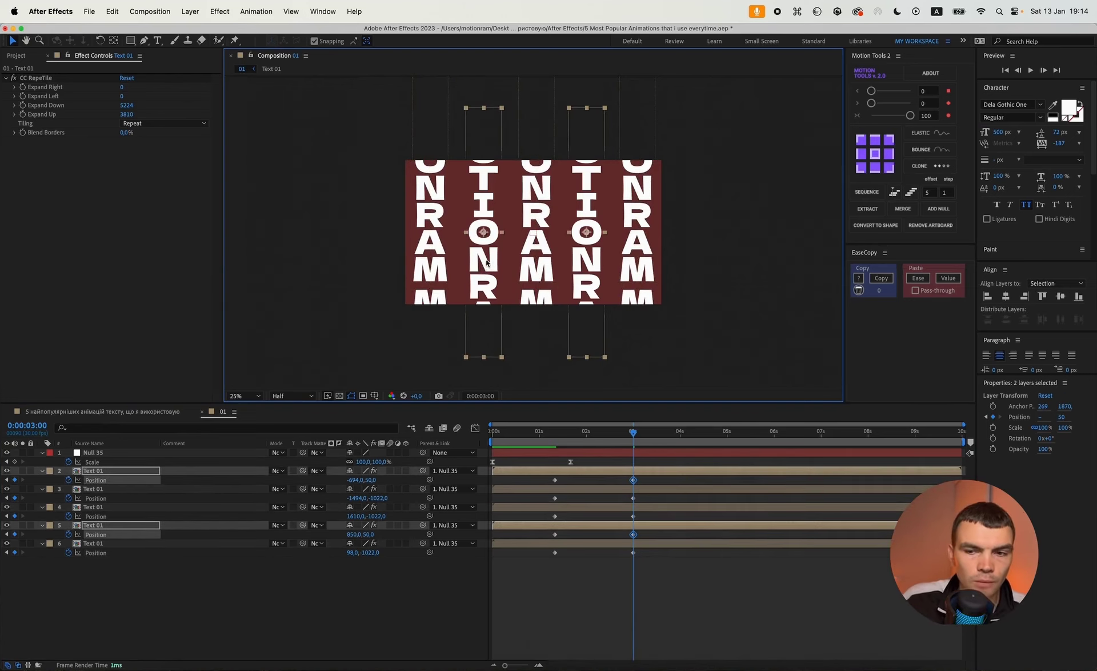
key("shift")
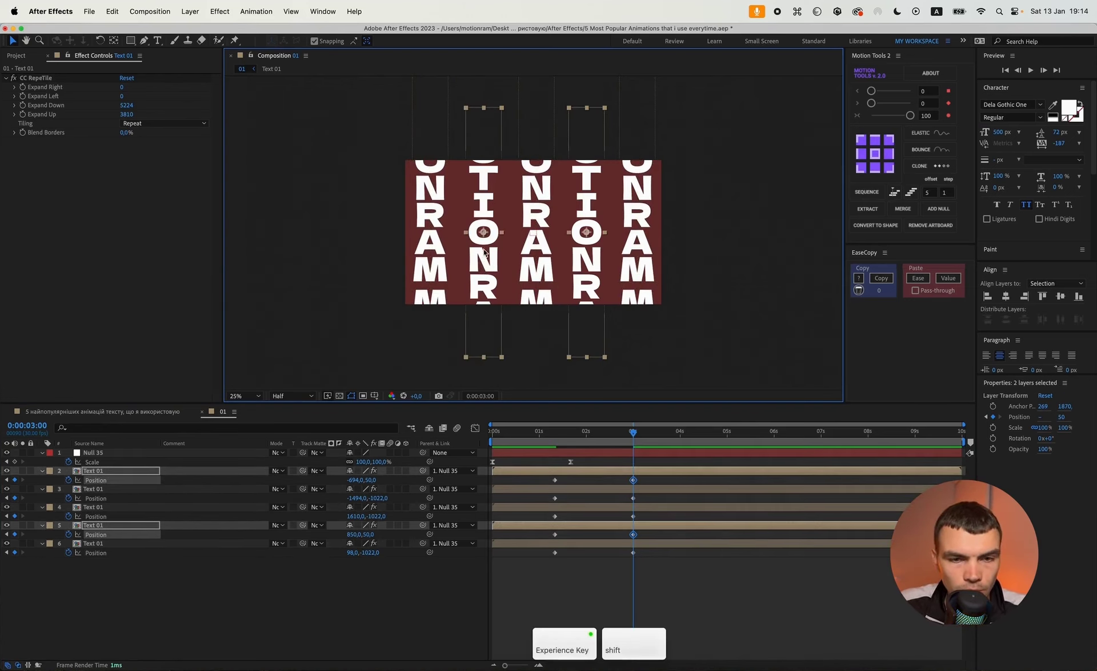
left_click_drag(484, 251, 481, 361)
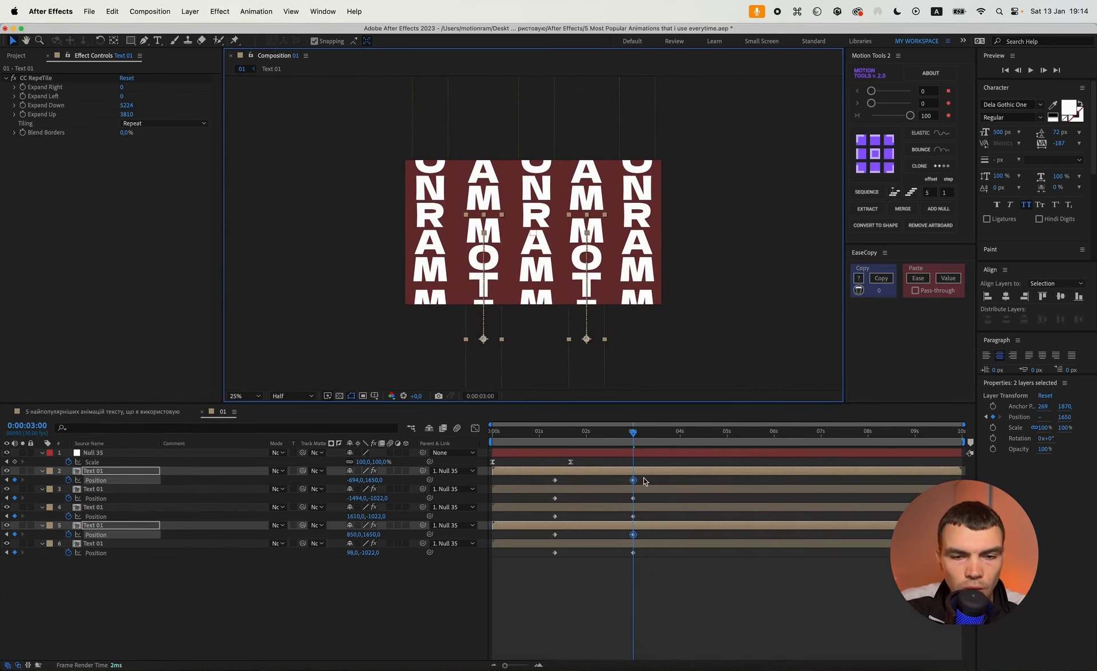
Step: Set the ease of all text column position keyframes to 95 and preview the animation from the start
left_click_drag(643, 478, 537, 570)
left_click(926, 117)
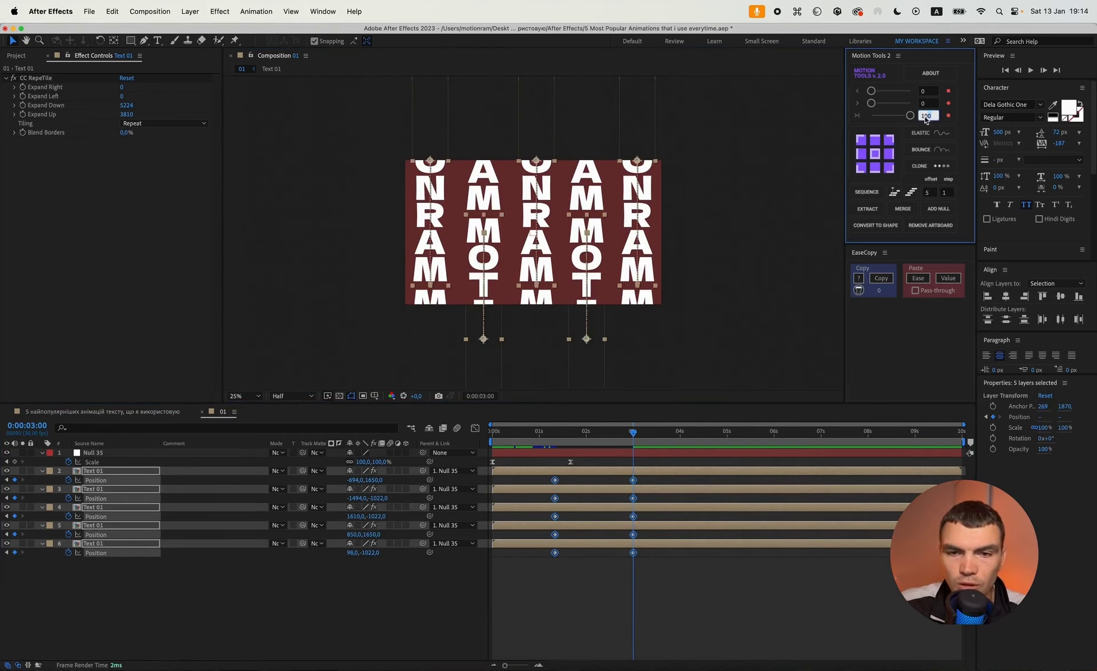
type("95")
key("Return")
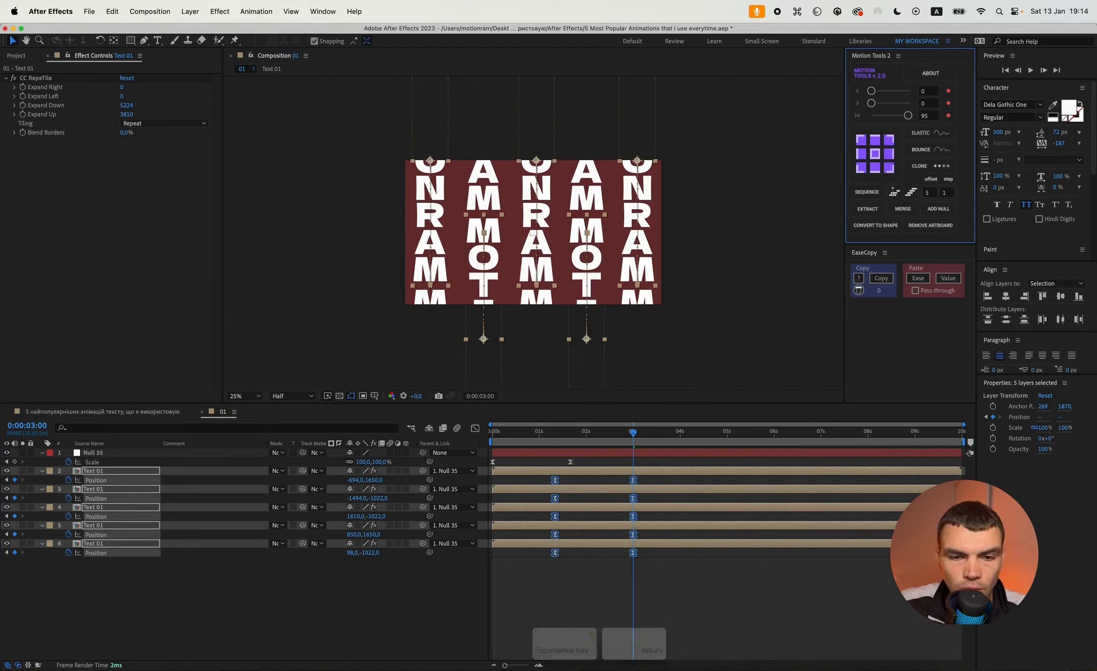
left_click(693, 590)
key("space")
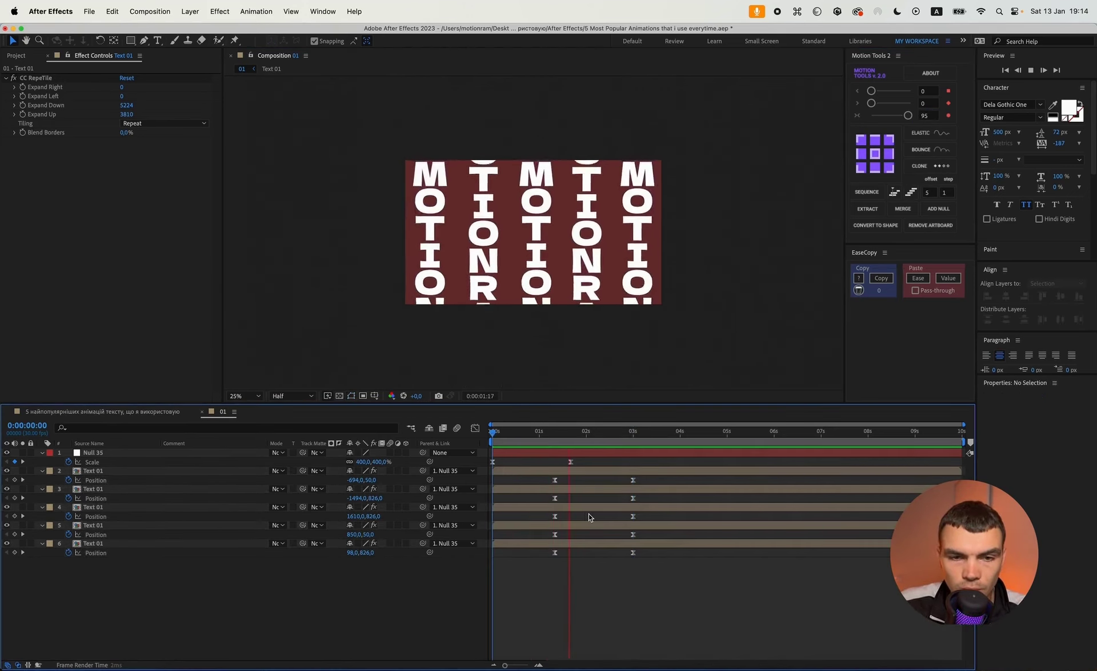
key("space")
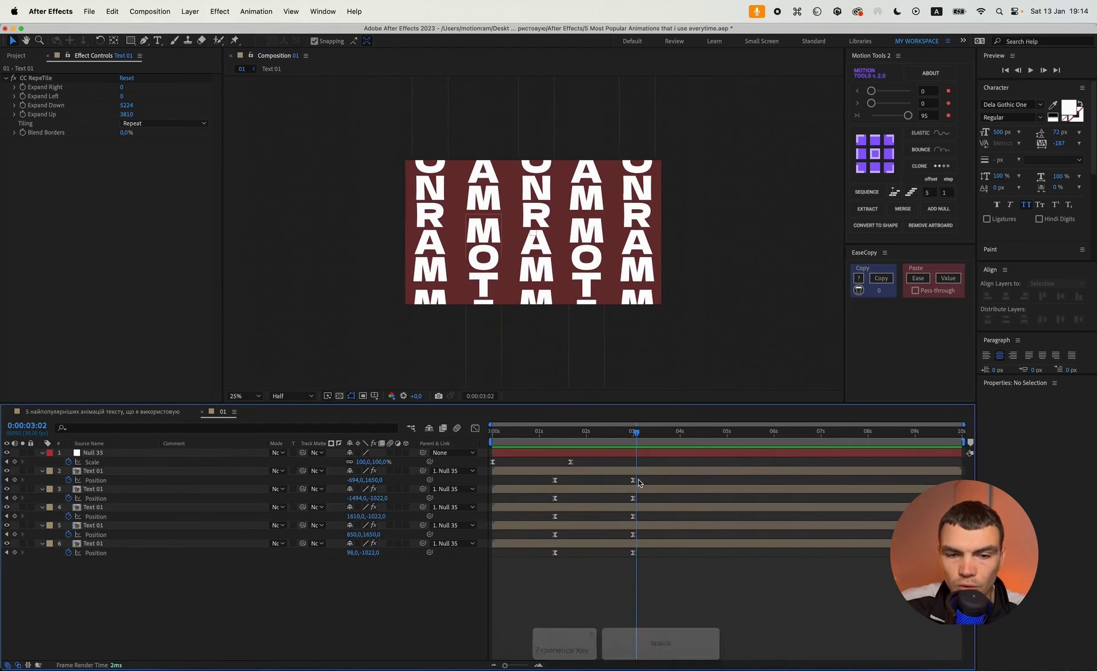
Step: Shift all position keyframes of the five text columns earlier, starting at about 0:00:01:02, and preview the timing
left_click_drag(640, 477, 505, 590)
left_click_drag(550, 484, 540, 485)
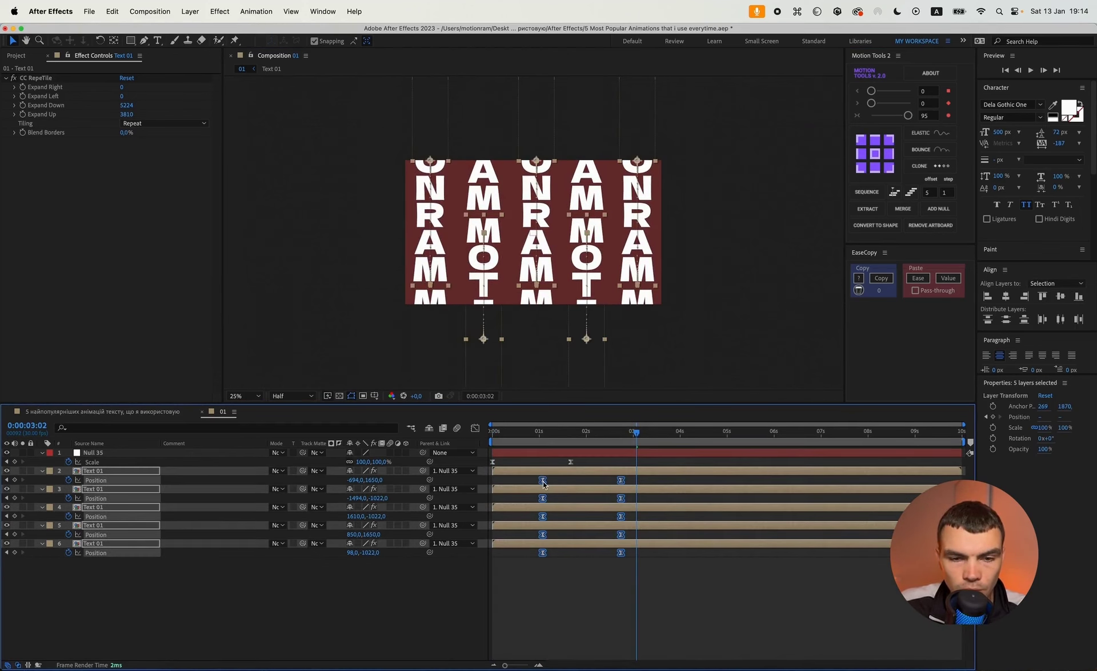
key("space")
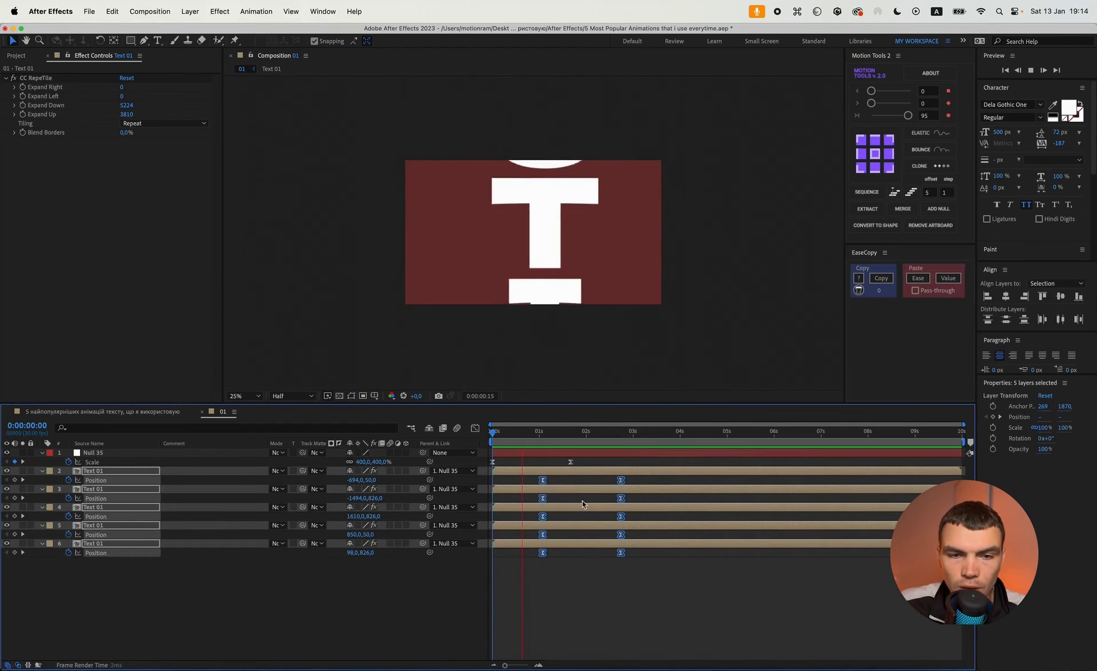
key("space")
Step: Move the ending position keyframes of all five text columns earlier to about 0:00:02:15 and preview the animation
left_click_drag(636, 477, 608, 559)
left_click_drag(622, 484, 610, 483)
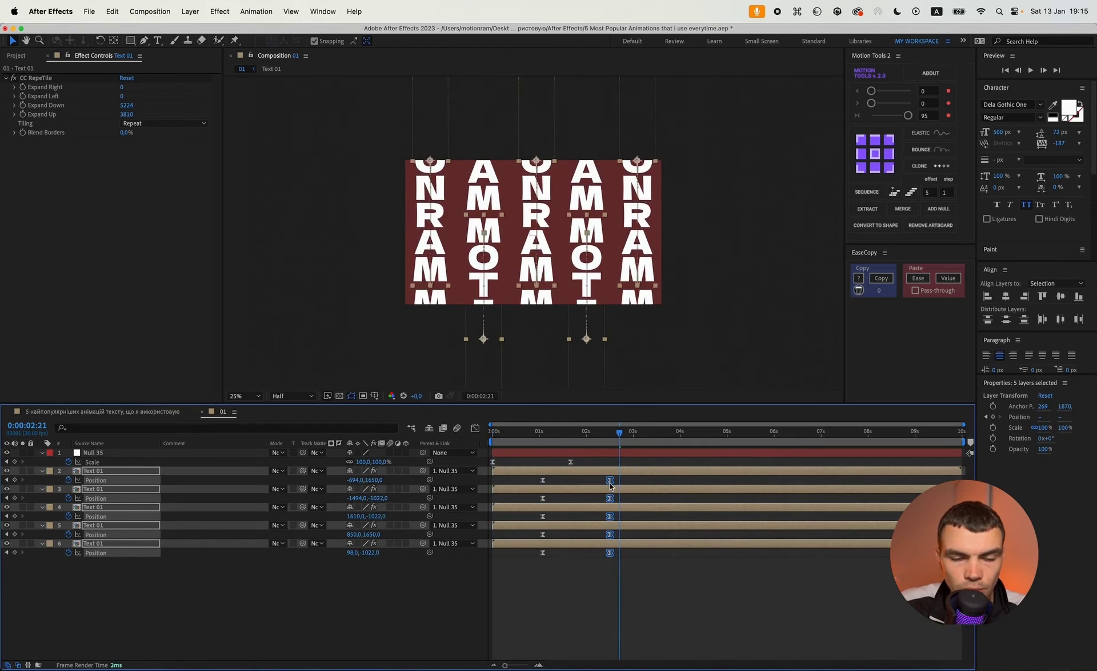
key("space")
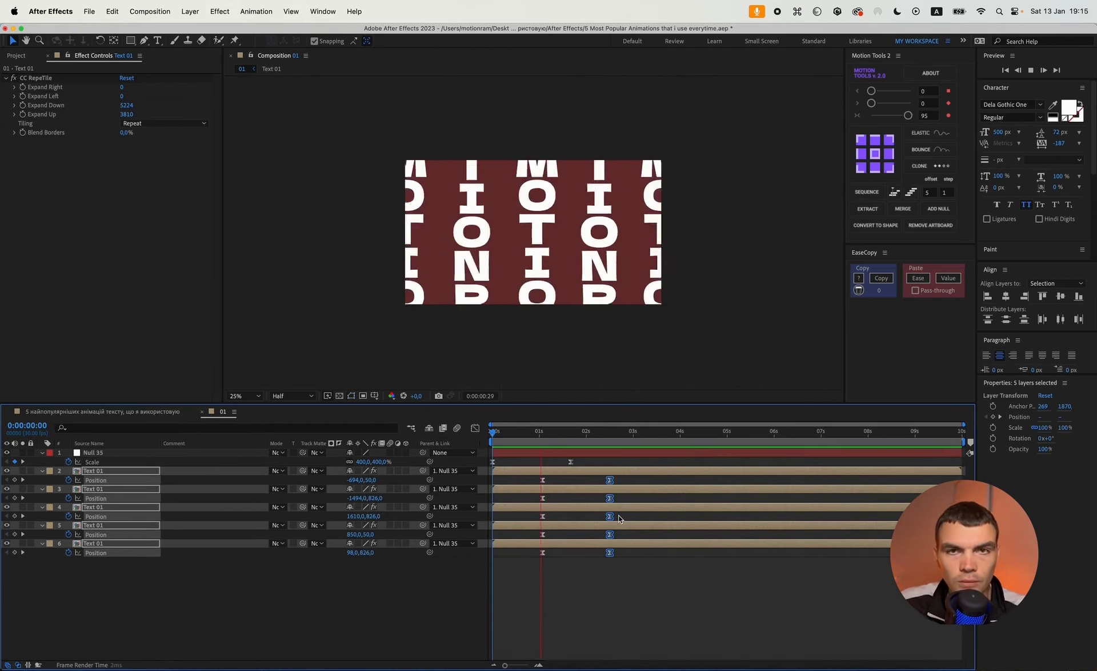
key("space")
left_click_drag(622, 481, 524, 560)
left_click_drag(543, 485, 534, 486)
key("super+z")
left_click_drag(634, 479, 522, 557)
left_click_drag(542, 481, 533, 484)
key("super+z")
Step: Shift the null's ending scale keyframe to about 0:00:01:11 and the columns' position keyframes to start at about 0:00:00:25, and preview
left_click_drag(640, 486, 537, 562)
left_click_drag(543, 481, 532, 484)
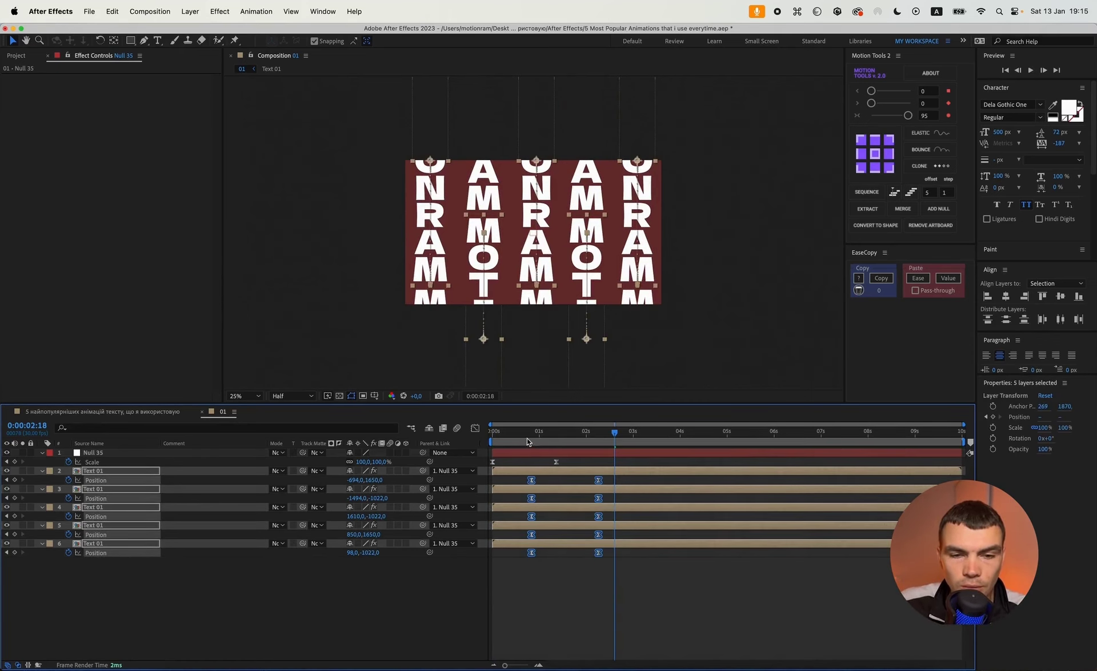
key("space")
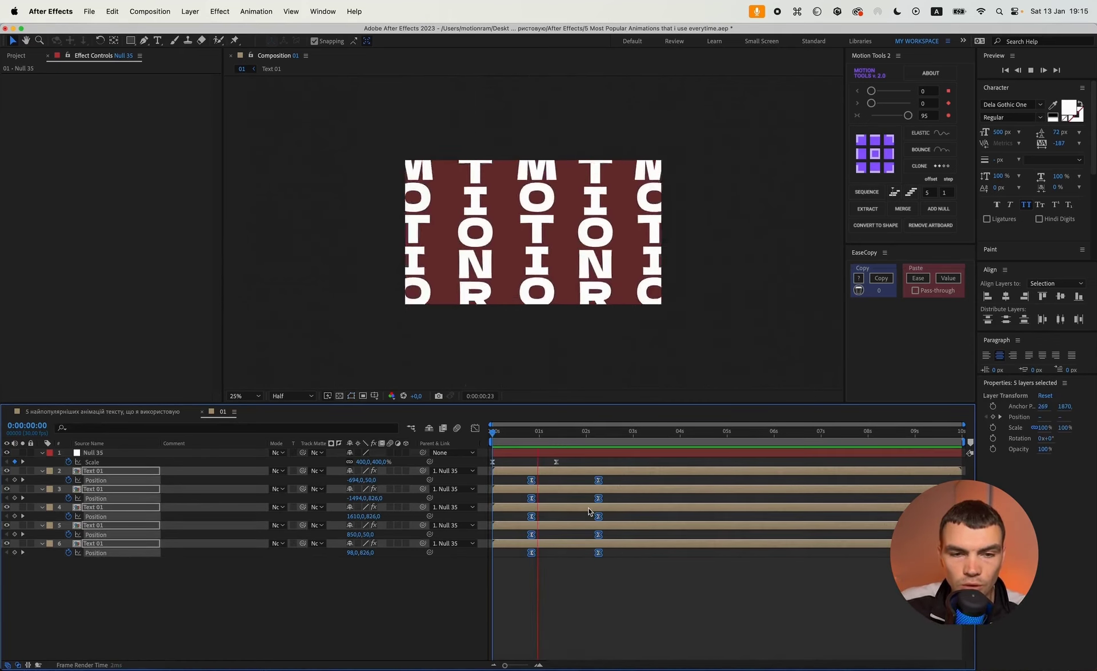
Step: Add a black 3840 × 2160 px solid layer to composition 01
left_click(369, 591, "ctrl")
mouse_move(426, 530)
left_click(521, 559)
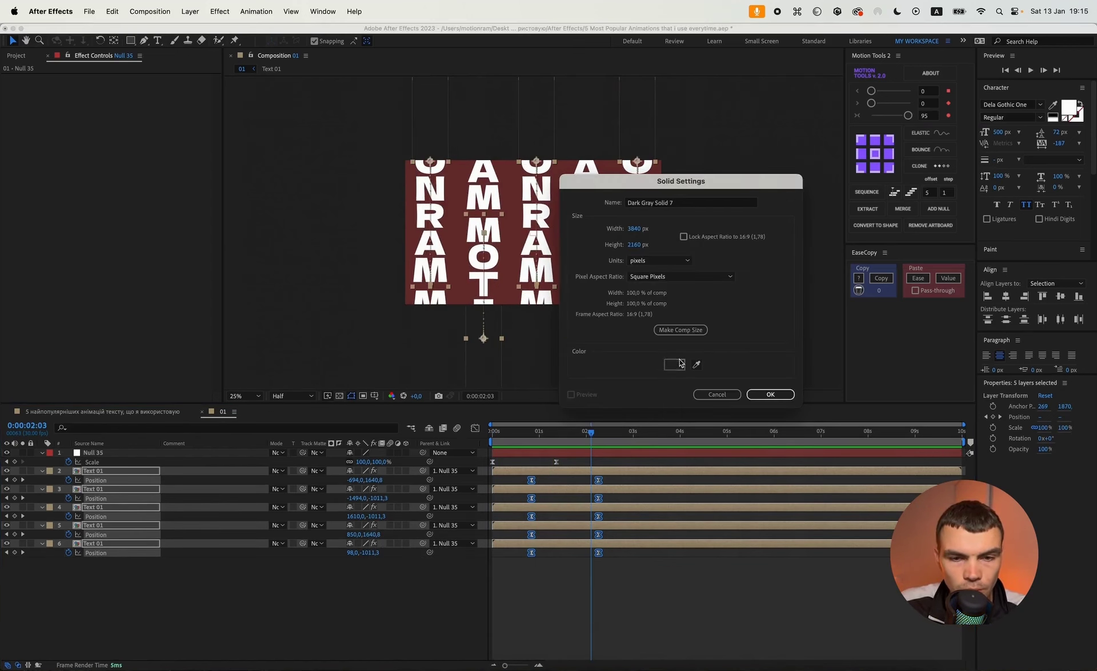
left_click(679, 363)
left_click(503, 532)
left_click(735, 393)
left_click(770, 394)
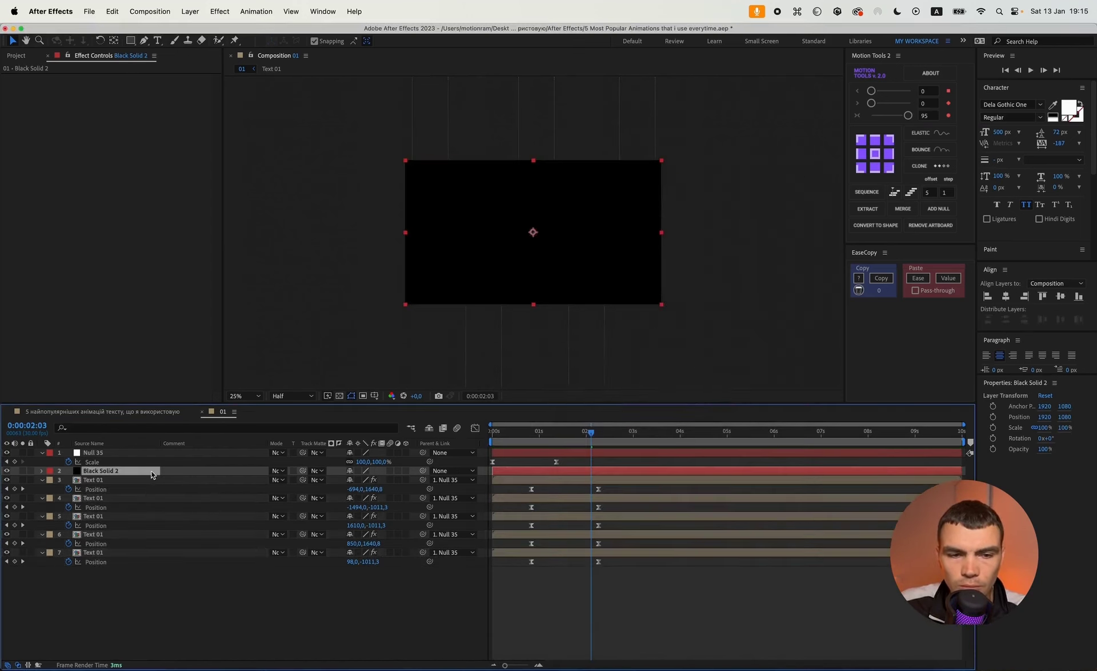
Step: Place the black solid beneath all text layers as the background and preview the animation from the start
left_click_drag(97, 472, 275, 566)
left_click(559, 606)
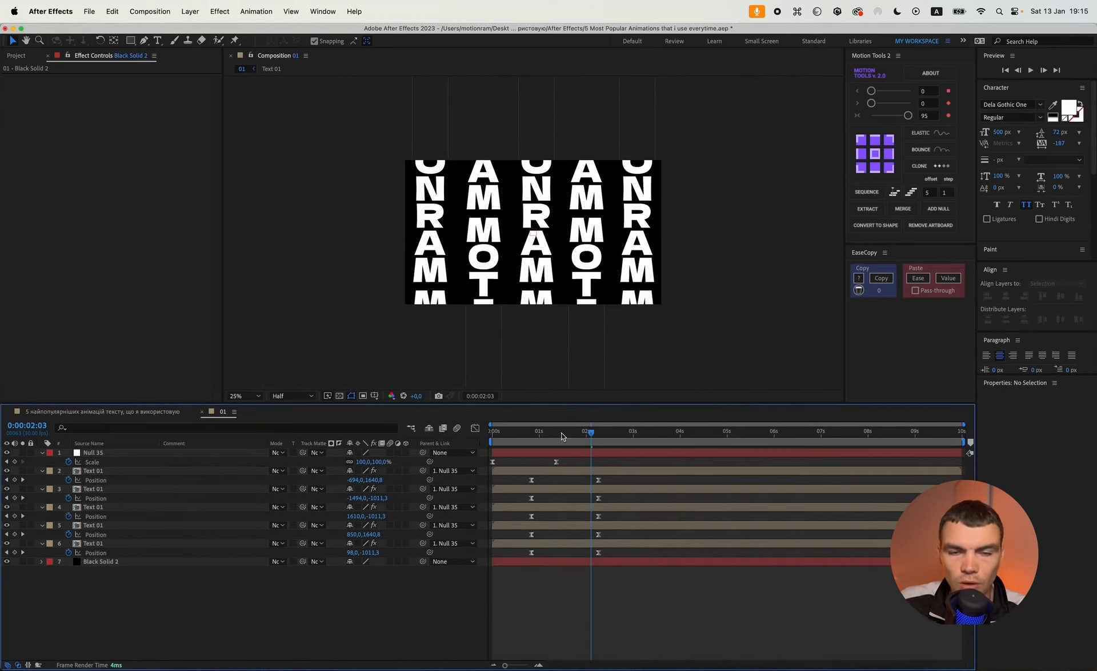
left_click_drag(564, 434, 492, 434)
key("space")
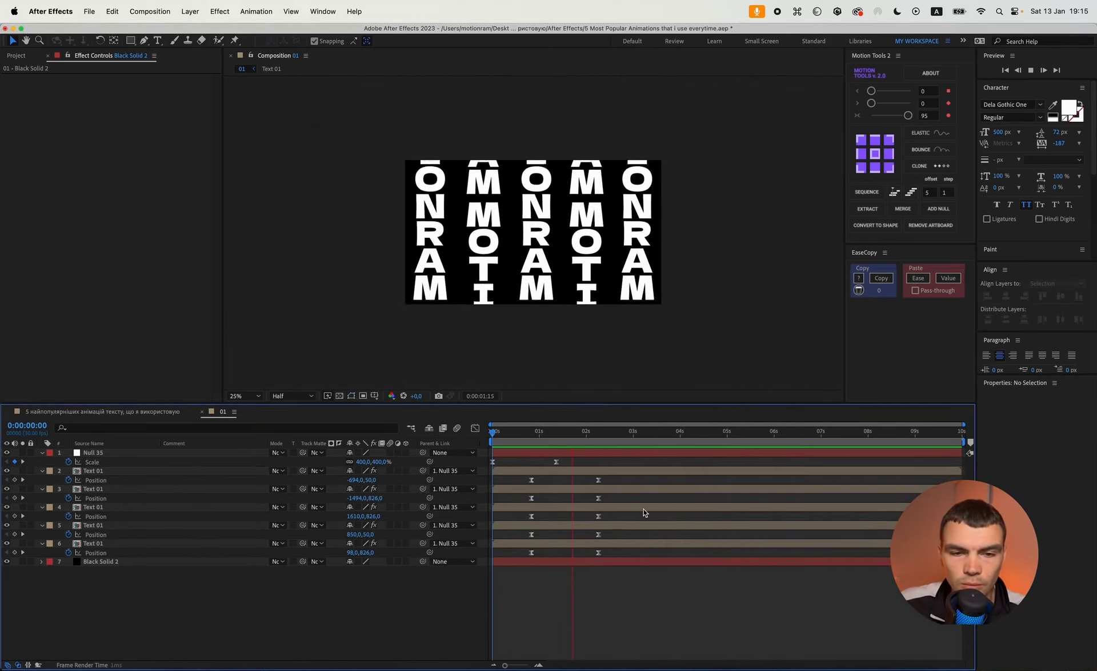
Step: Compare the Title 13 reference animation in the main composition with composition 01 by playing both from the start
left_click(137, 412)
key("Home")
key("space")
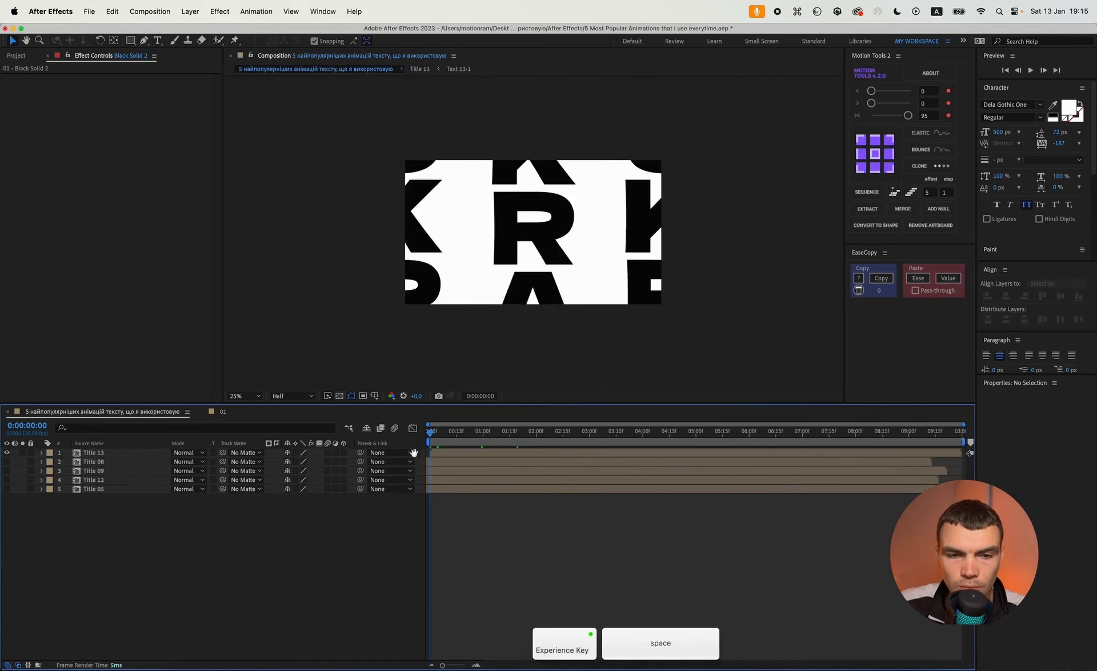
key("space")
left_click(222, 412)
left_click_drag(521, 434, 491, 452)
key("space")
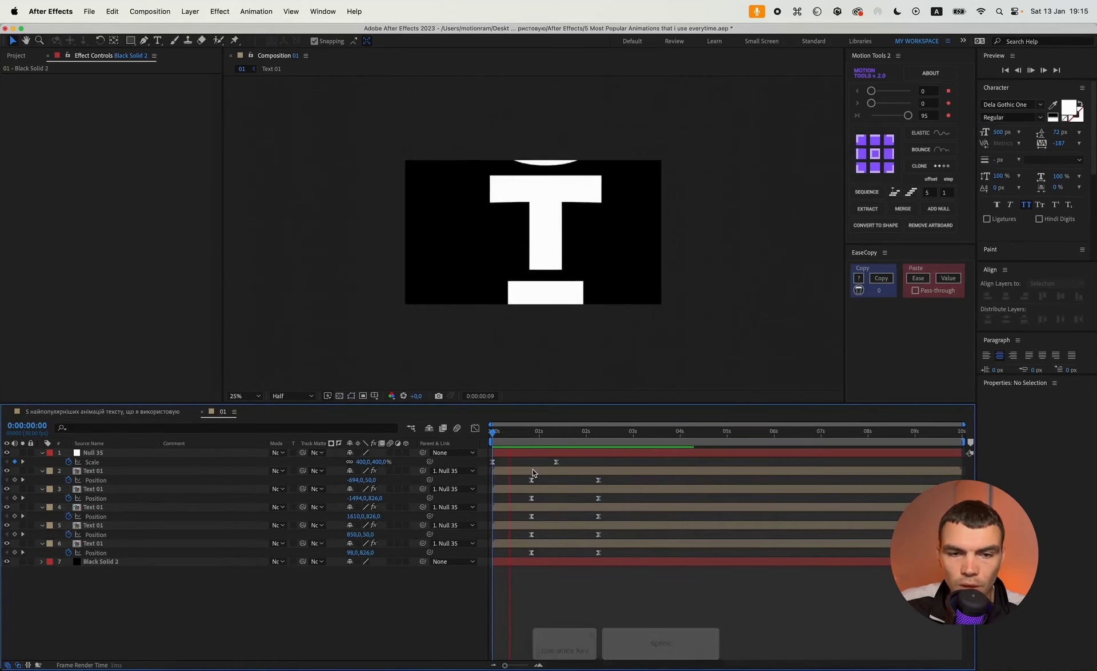
key("space")
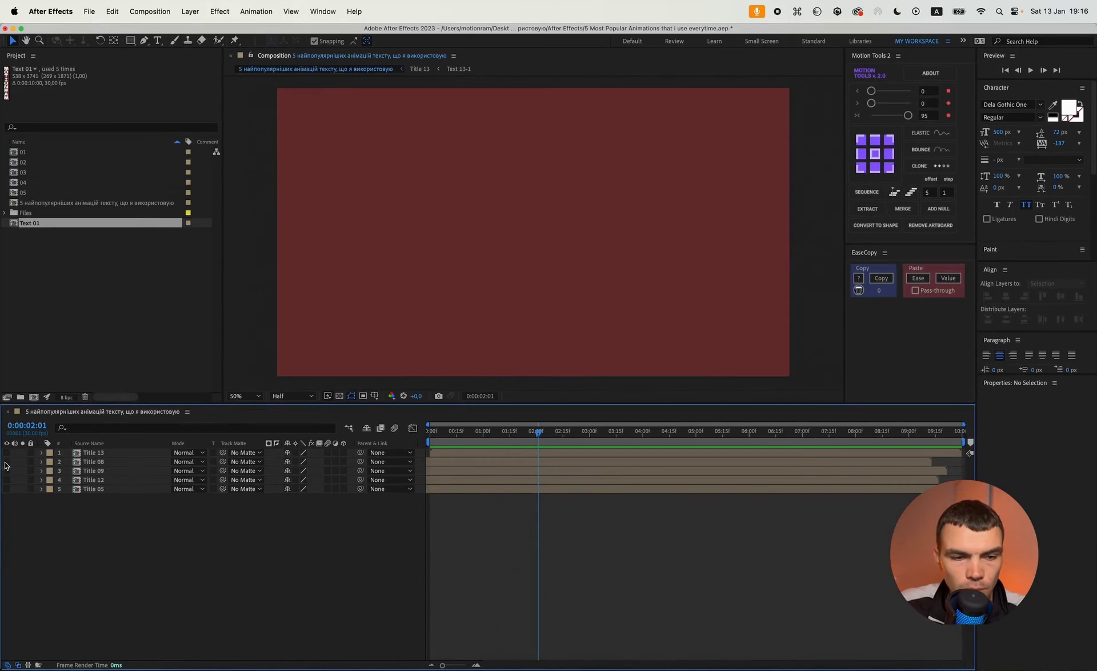
Step: Show the Title 08 layer in the main composition and play its reference animation from the start
left_click(6, 461)
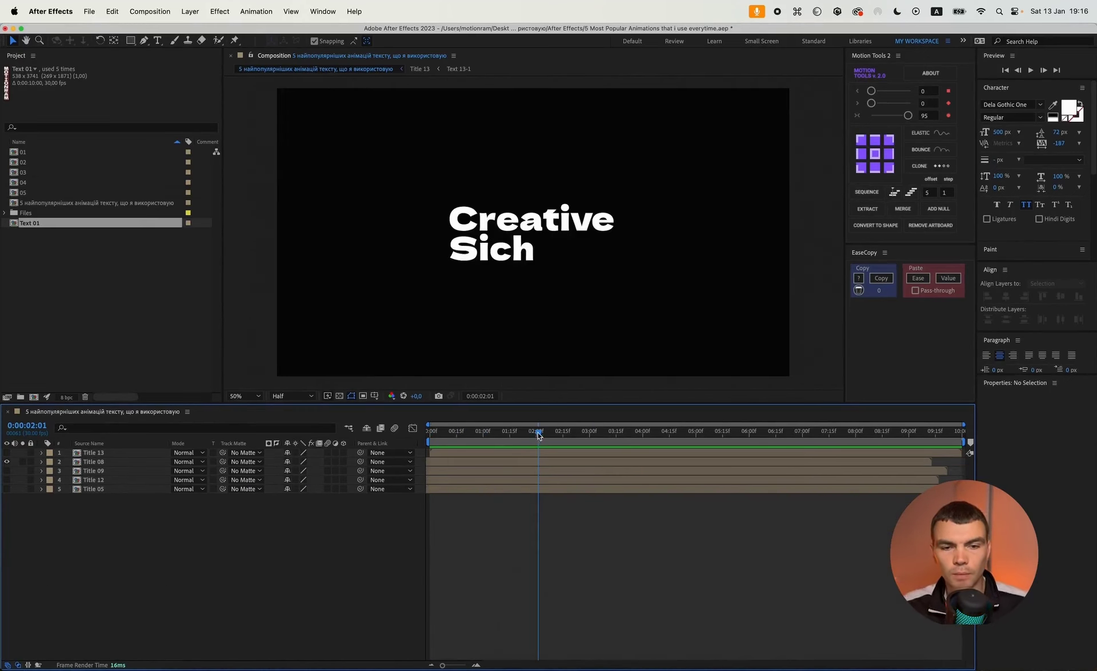
left_click_drag(538, 434, 427, 438)
key("space")
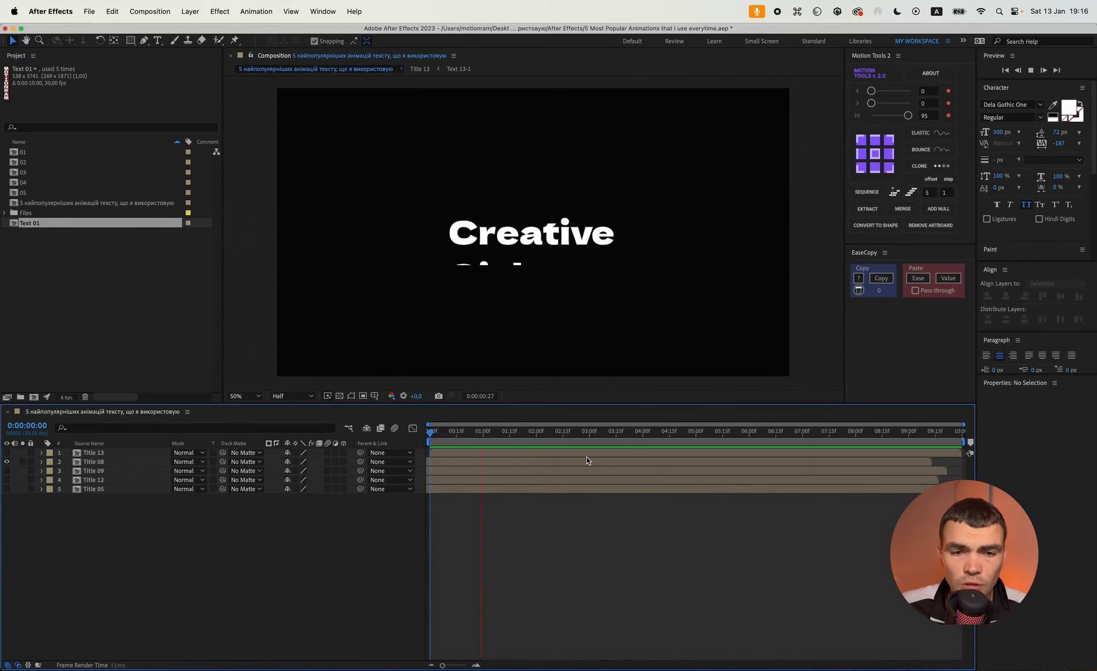
key("space")
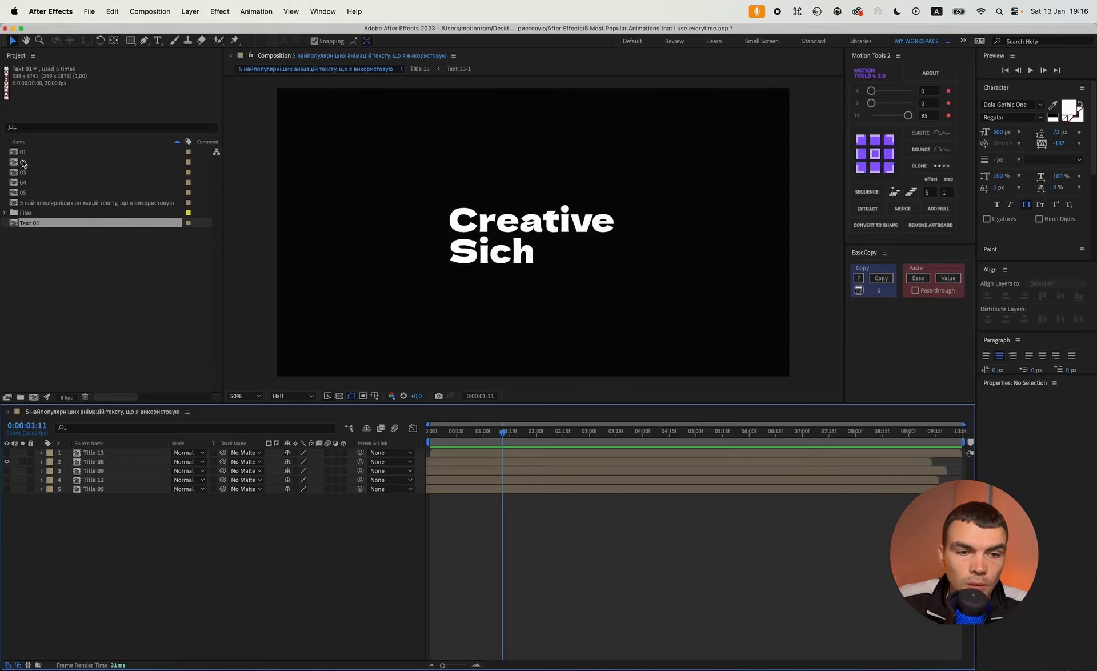
Step: Open composition 02, add a text layer reading "Motion", and centre its anchor point
double_click(23, 162)
key("super+t")
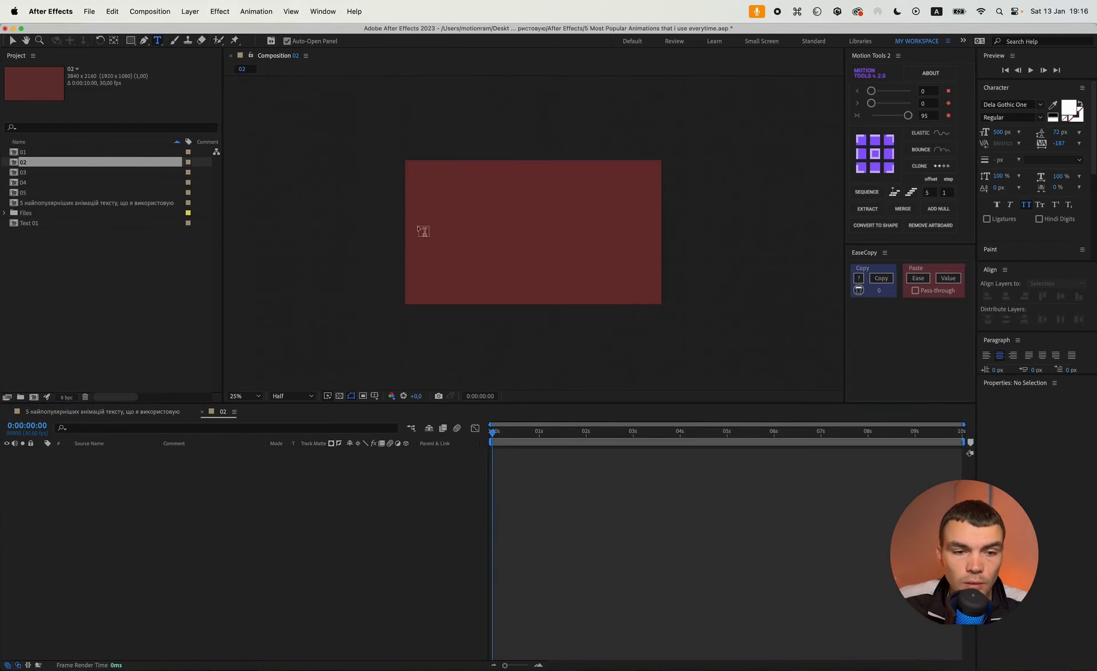
left_click(460, 209)
type("Motion")
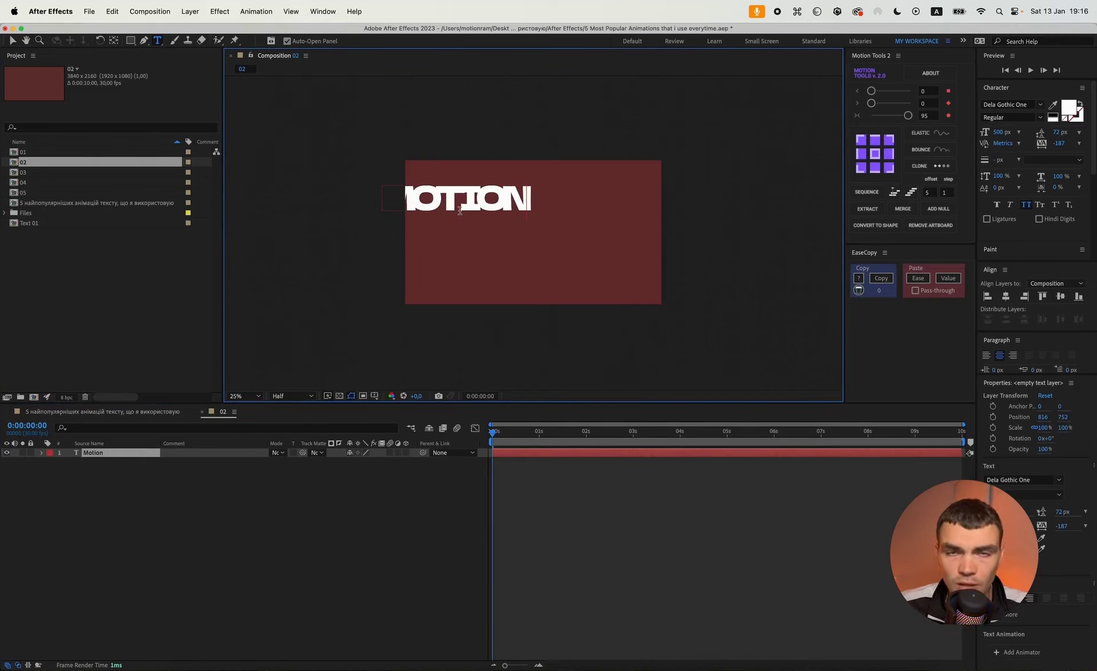
key("super+a")
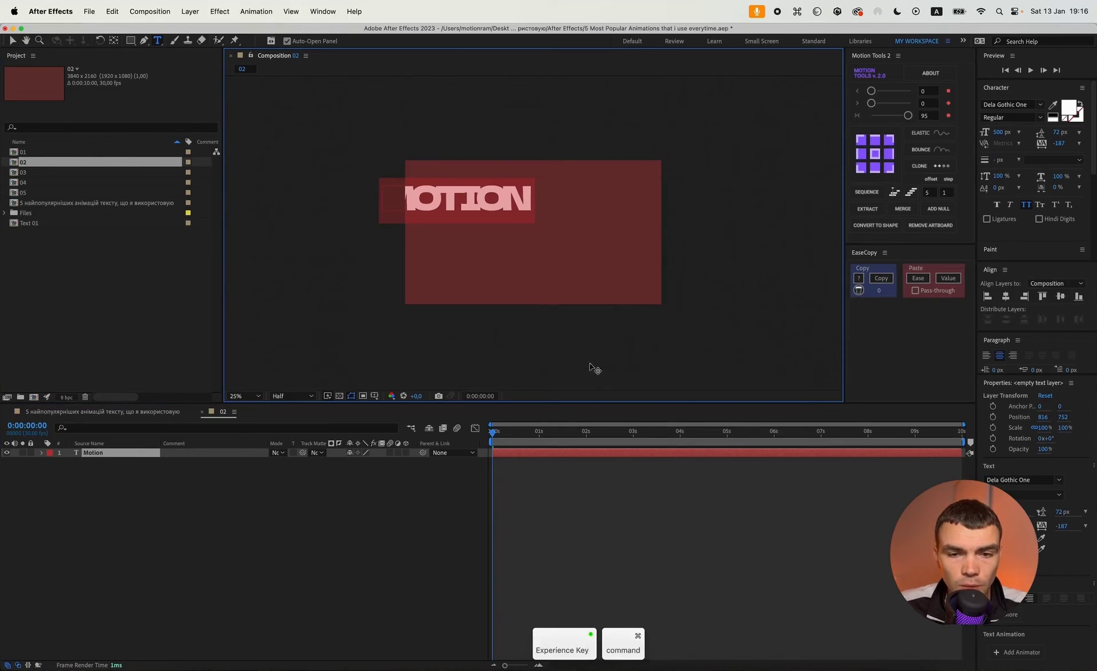
left_click(876, 155)
Step: Turn off All Caps for the "Motion" text and set its tracking to -50
left_click(1023, 204)
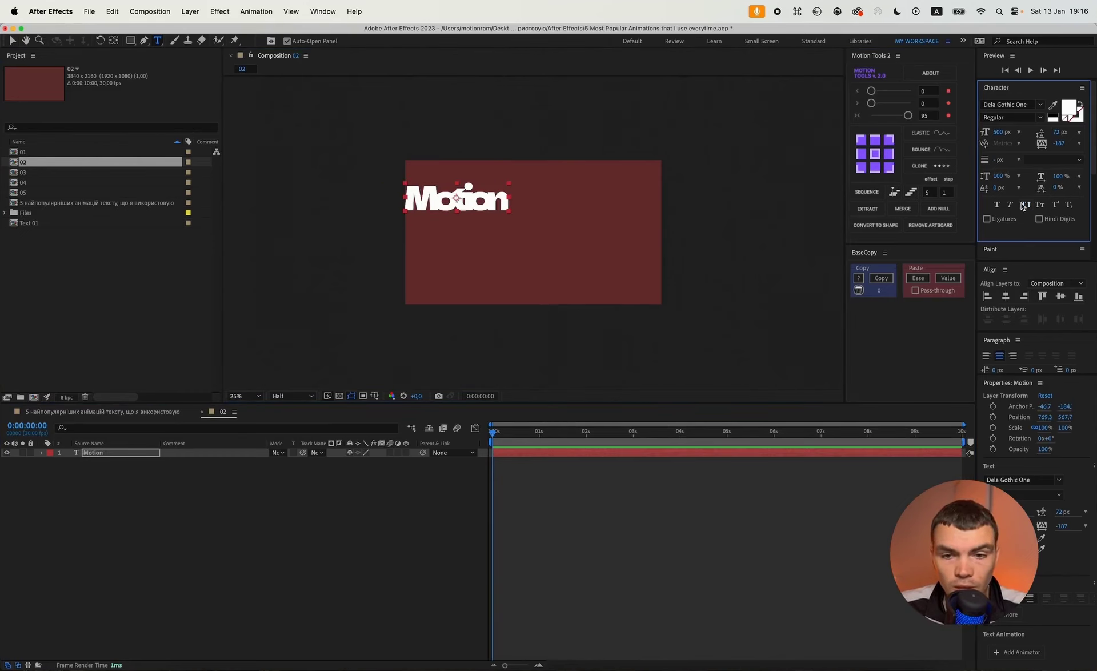
left_click(1059, 143)
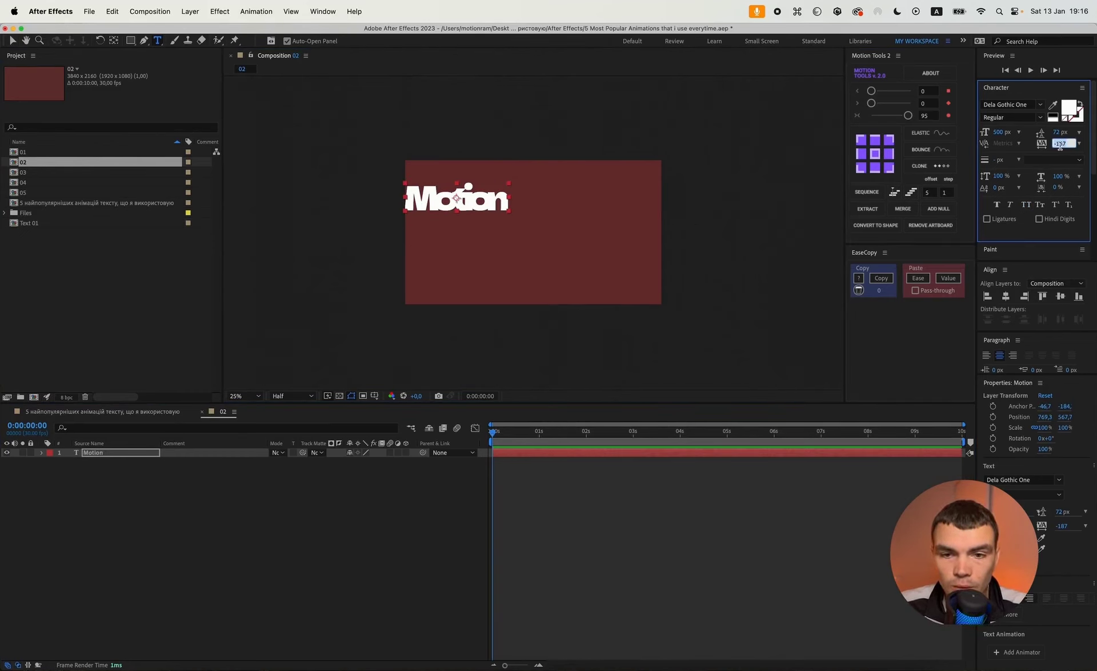
type("-50")
key("Return")
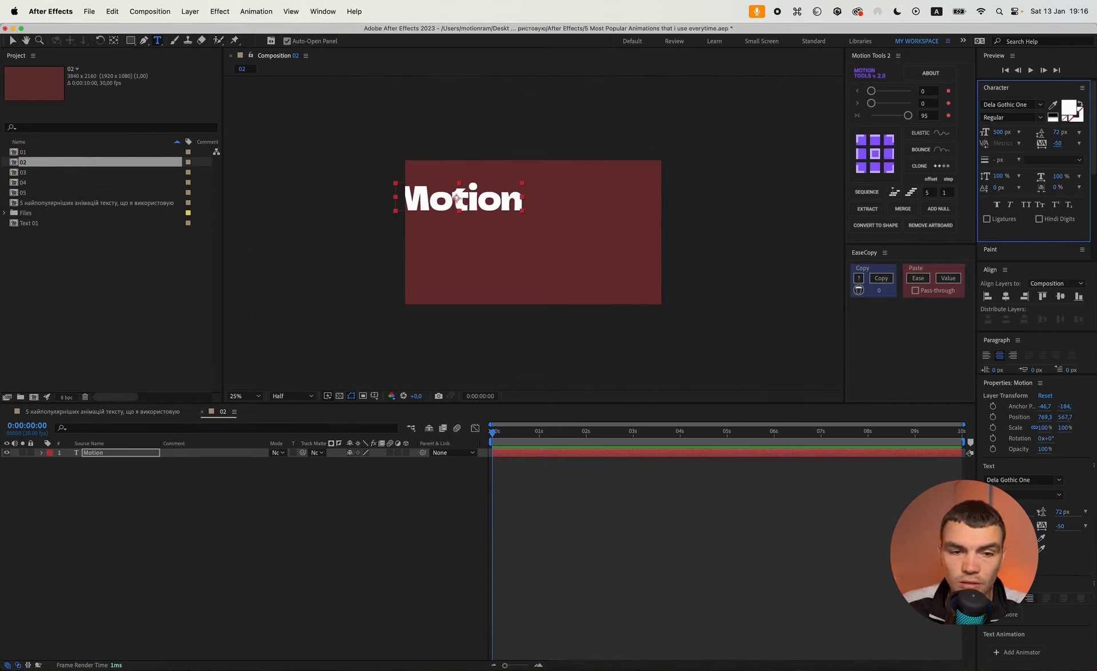
Step: Set the "Motion" text's font size to 300 px and its tracking to -25
left_click(875, 154)
left_click(994, 132)
type("300")
key("Return")
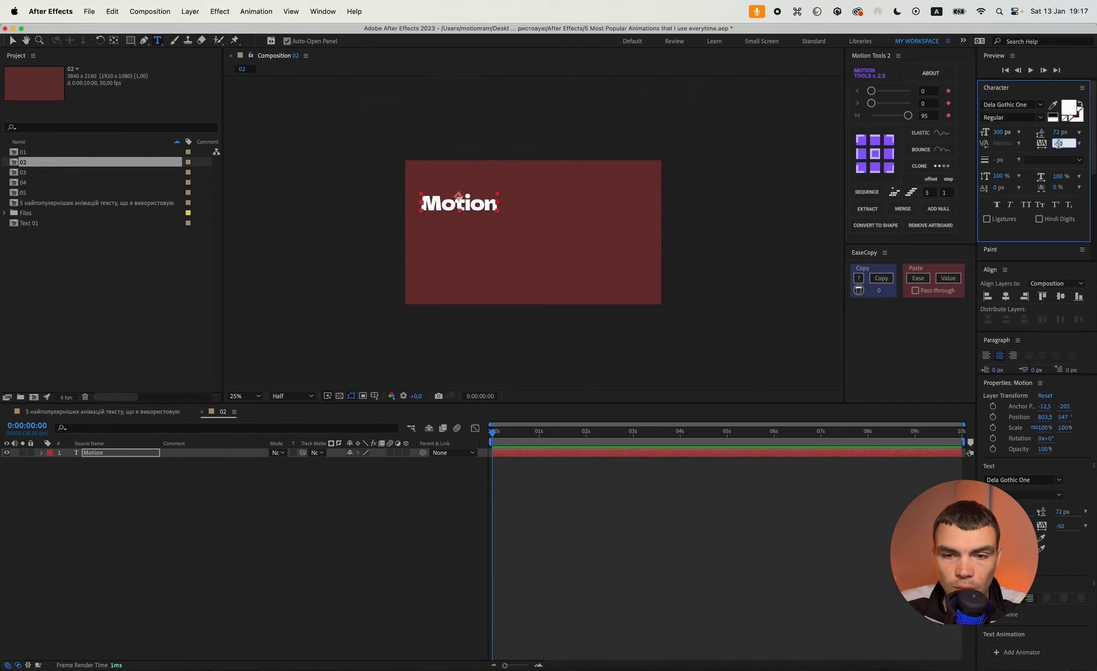
type("-25")
key("Return")
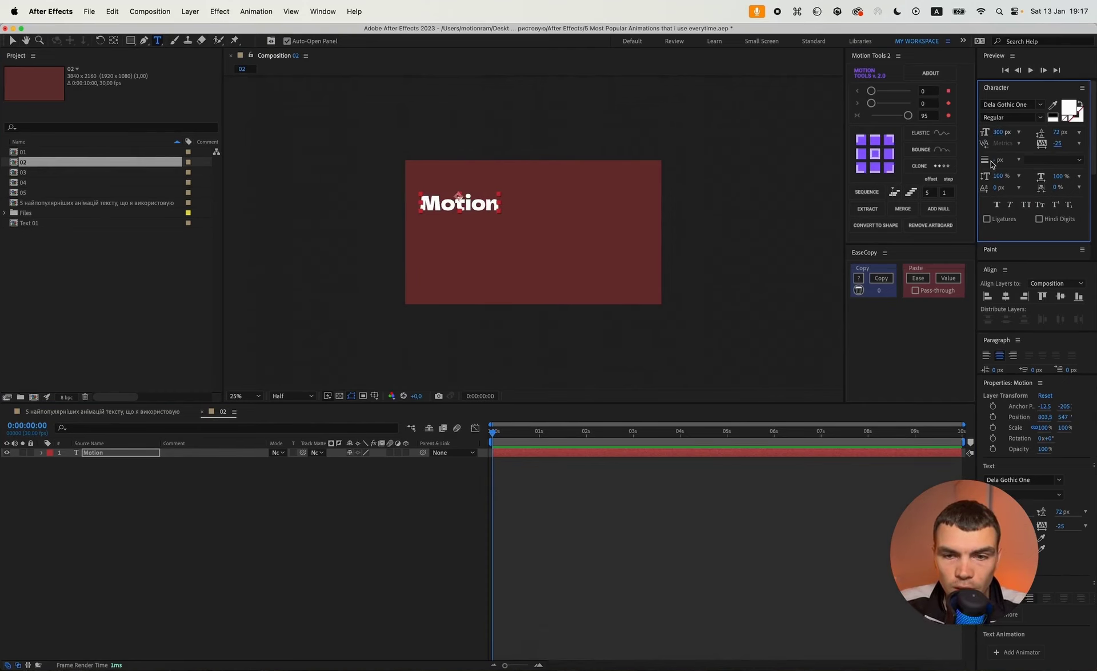
Step: Centre the "Motion" text's anchor point and align the layer horizontally and vertically to the composition's centre
left_click(876, 154)
left_click(1006, 296)
left_click(1060, 296)
key("v")
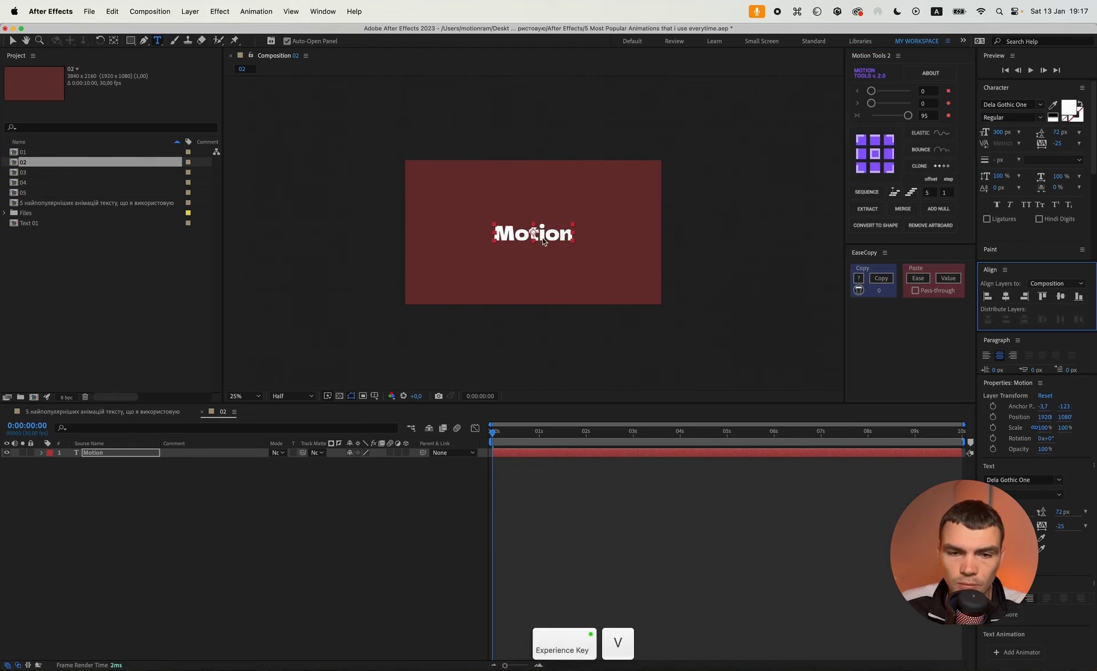
Step: Duplicate the "Motion" text layer, place the copy just below the original, and change its text to "Designer"
scroll(542, 241, "up", 2)
key("cmd+d")
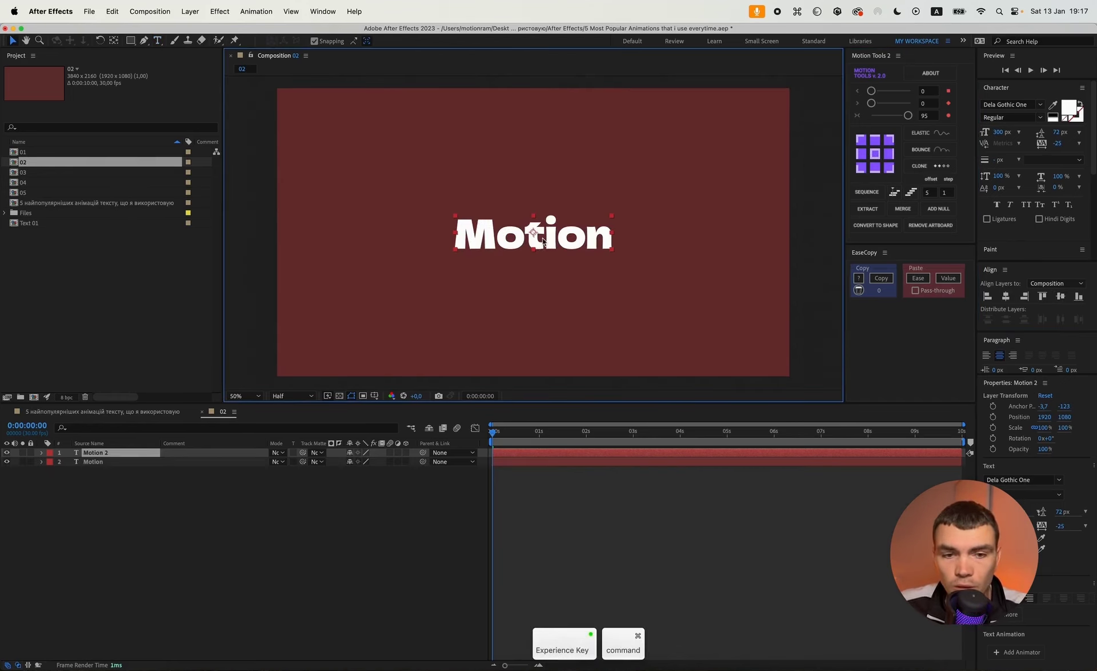
left_click_drag(543, 240, 545, 278)
double_click(544, 275)
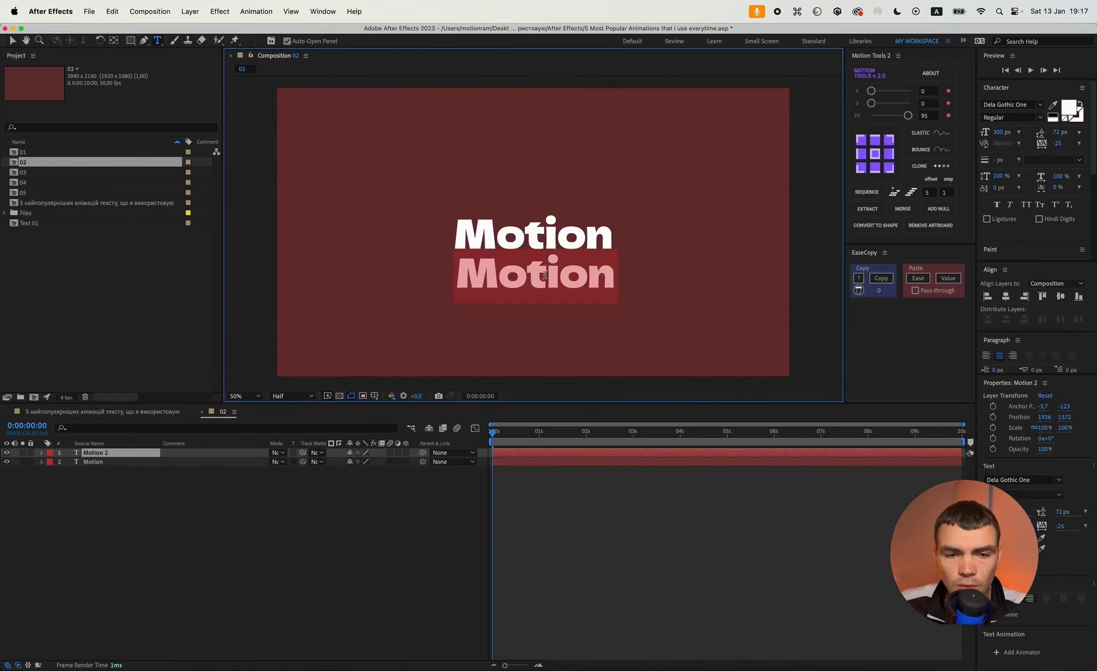
type("Design")
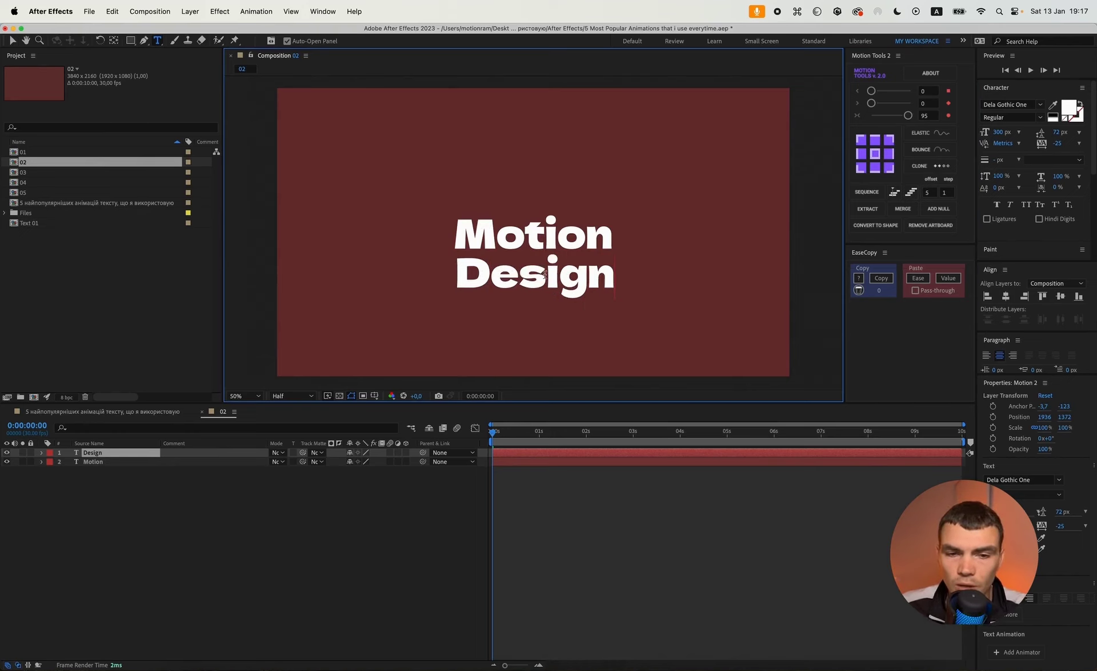
type("er")
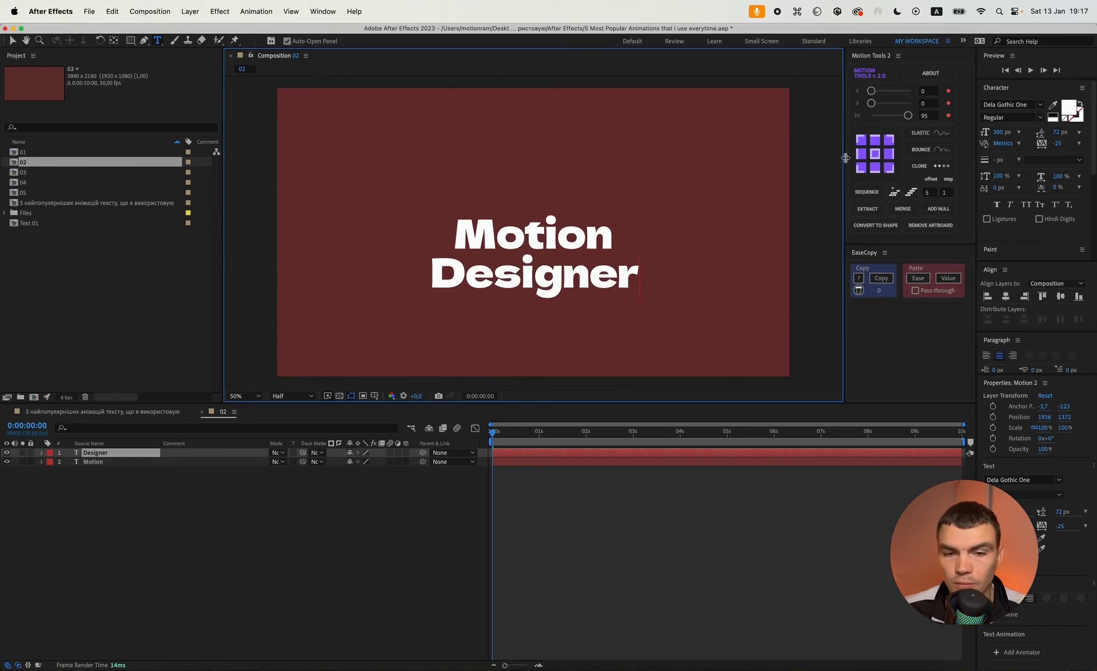
Step: Line up "Designer" with the left edge of "Motion", then centre both layers' anchor points and move the two-line title near the composition's centre
type("v")
left_click_drag(510, 281, 533, 281)
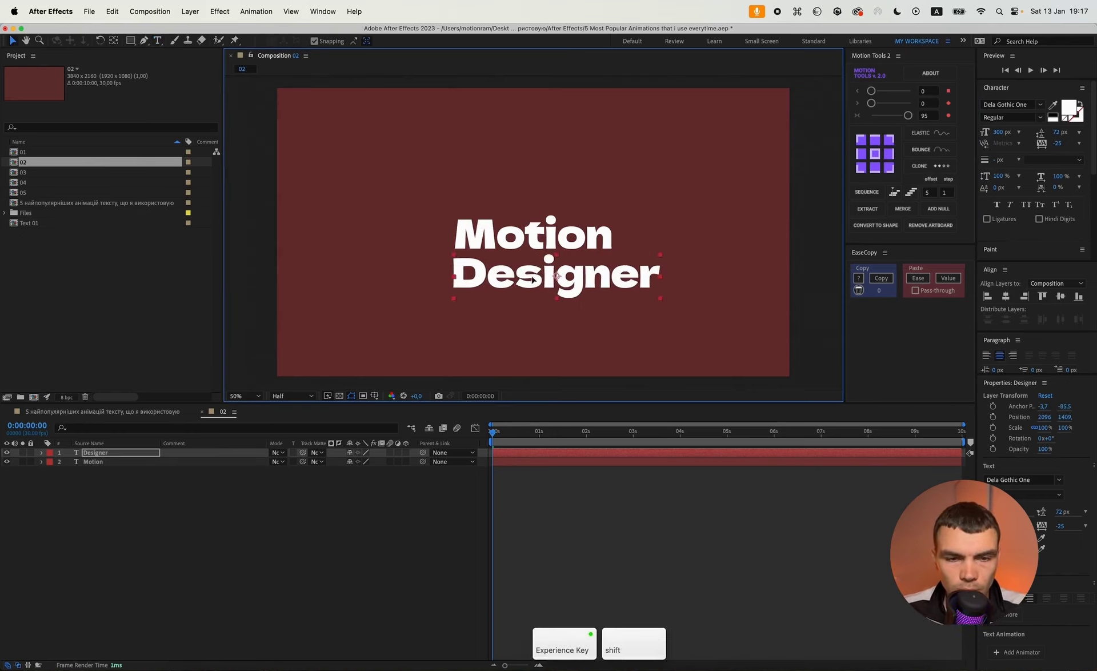
left_click(114, 461, "shift")
left_click(874, 154)
left_click_drag(547, 258, 528, 232)
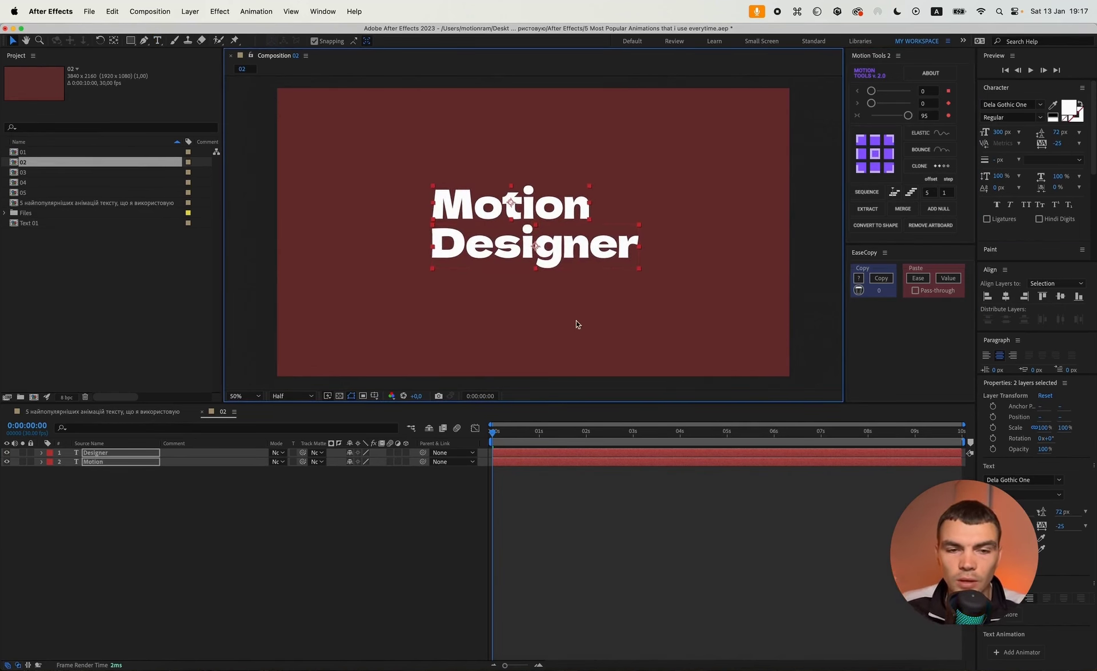
left_click(617, 547)
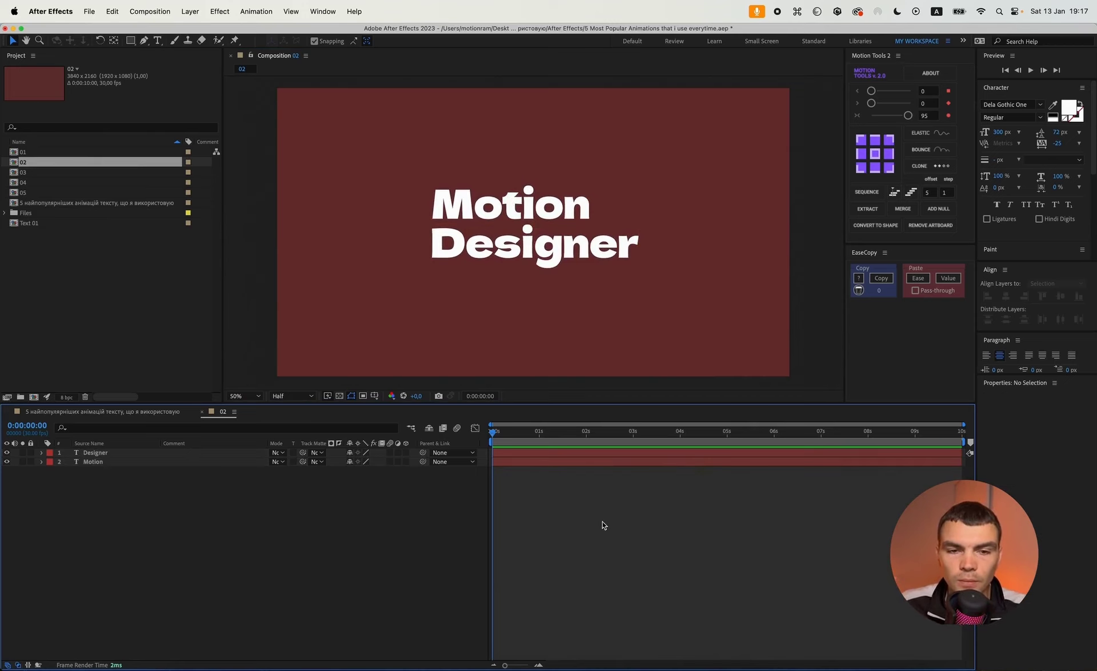
Step: Add a black solid to composition 02 and place it beneath both text layers as the background
right_click(297, 511)
mouse_move(323, 519)
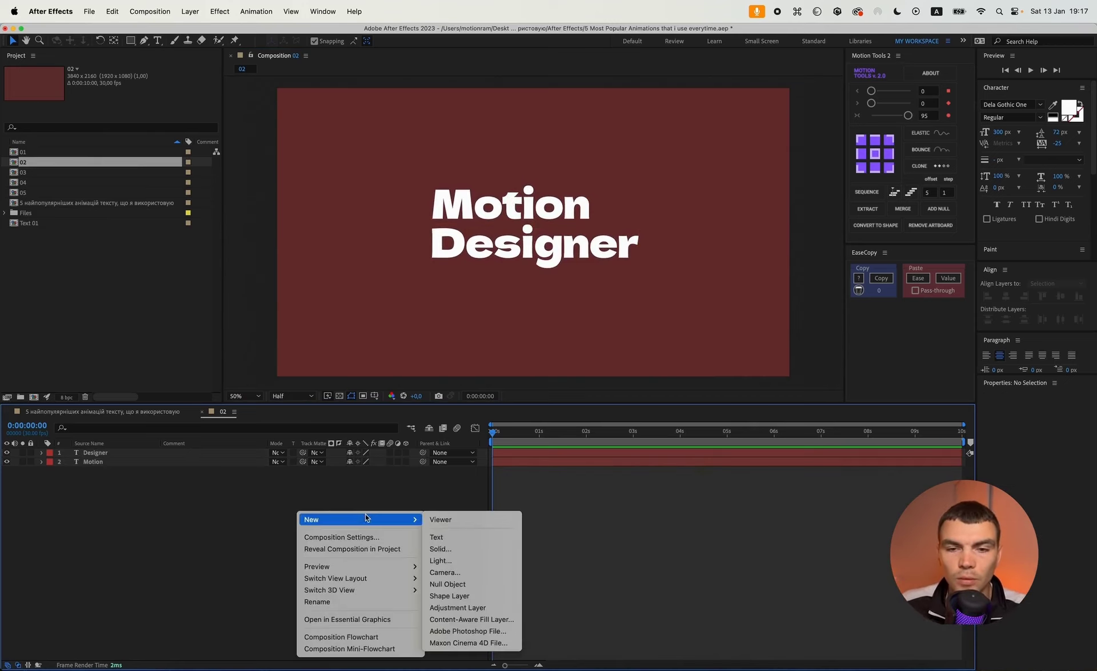
left_click(452, 549)
left_click(770, 394)
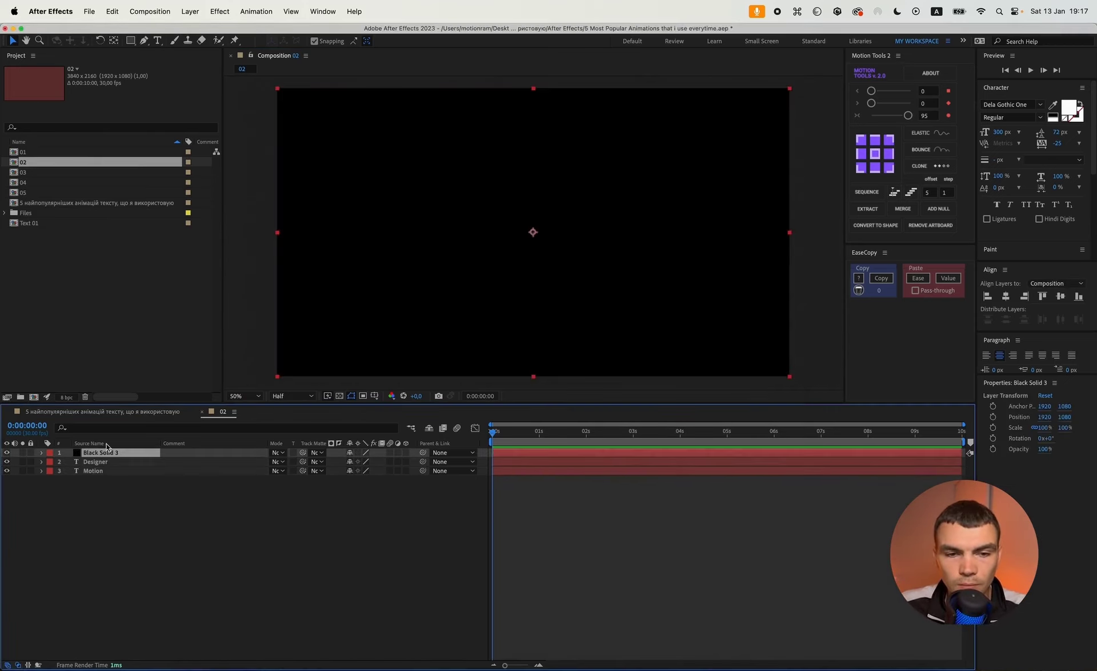
left_click_drag(98, 457, 131, 494)
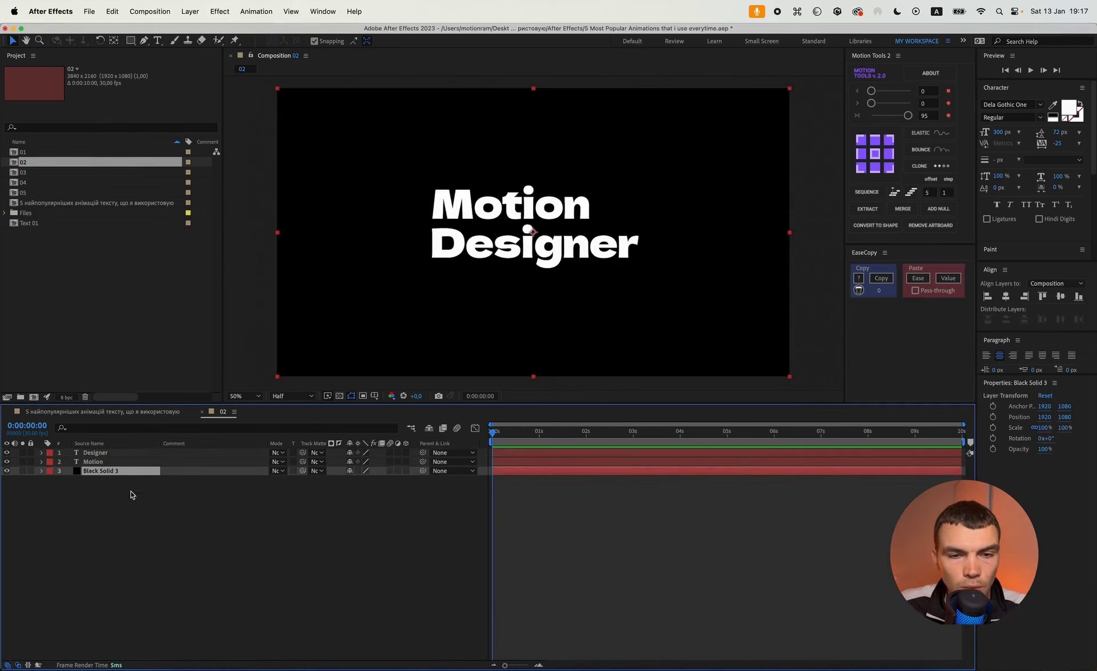
left_click(402, 530)
Step: Add a Position text animator to the "Motion" layer
left_click(93, 461)
left_click(41, 462)
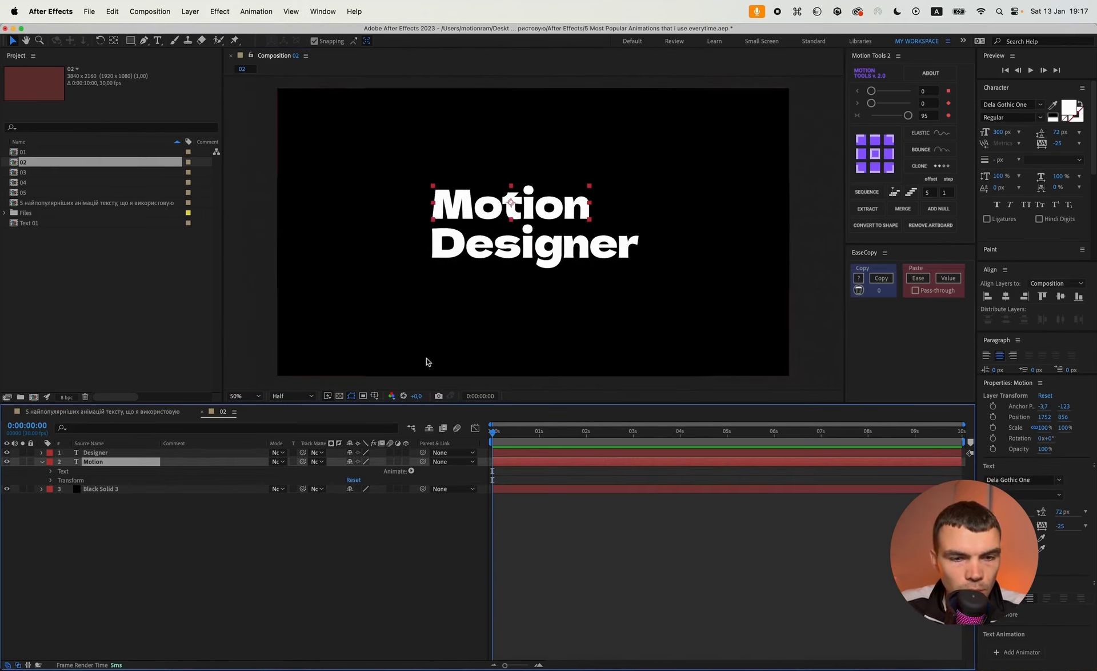
left_click(412, 471)
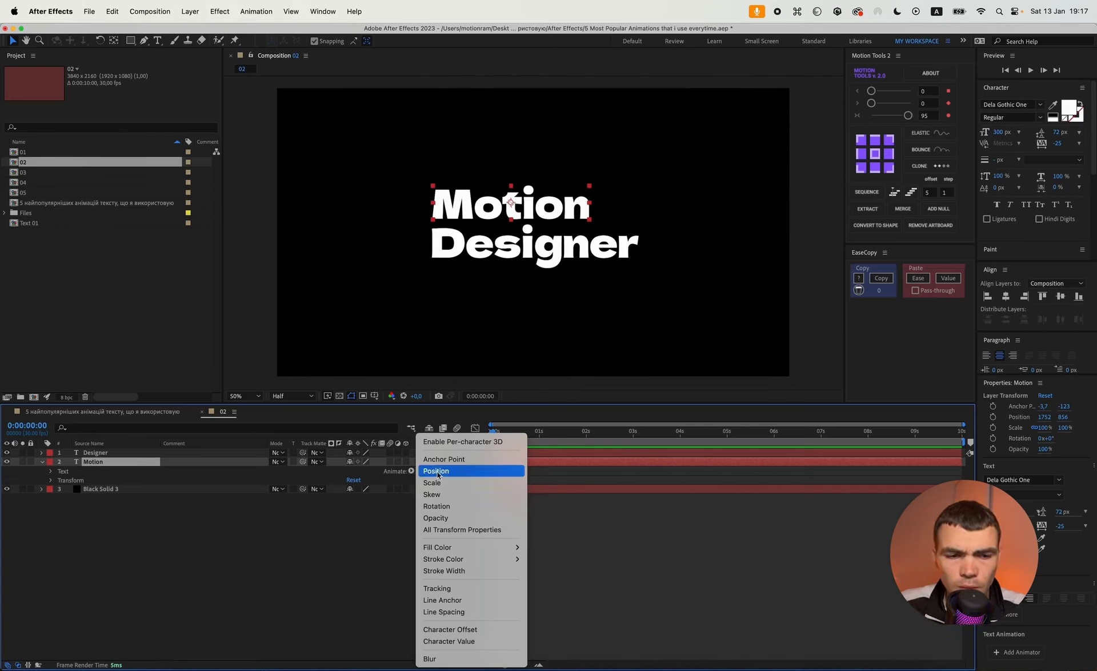
left_click(436, 471)
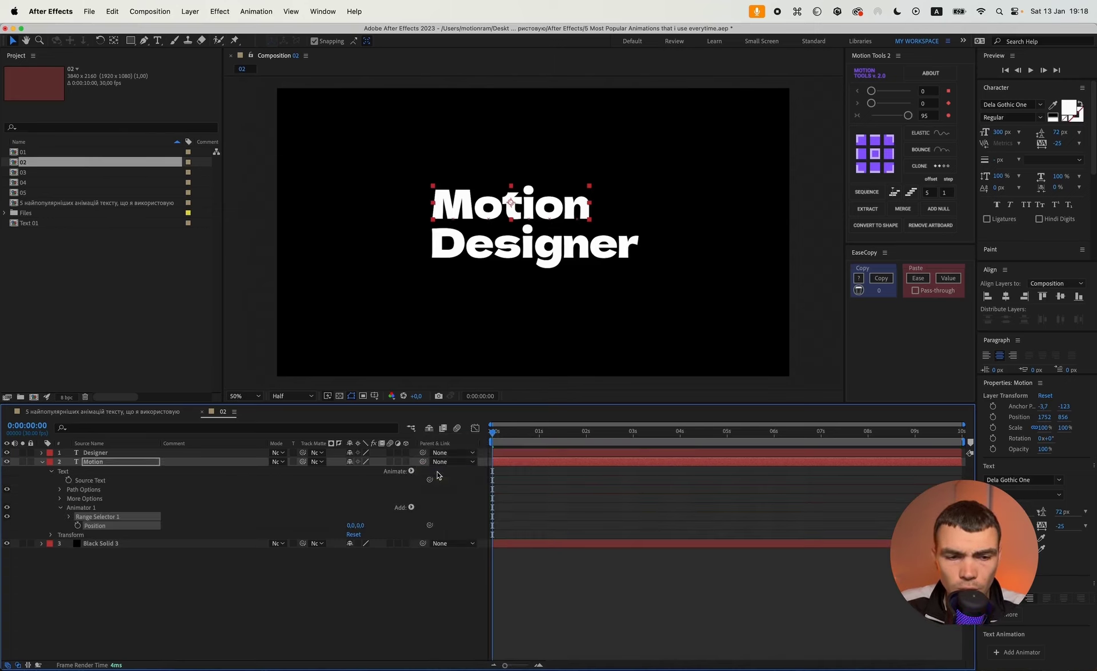
left_click(453, 497)
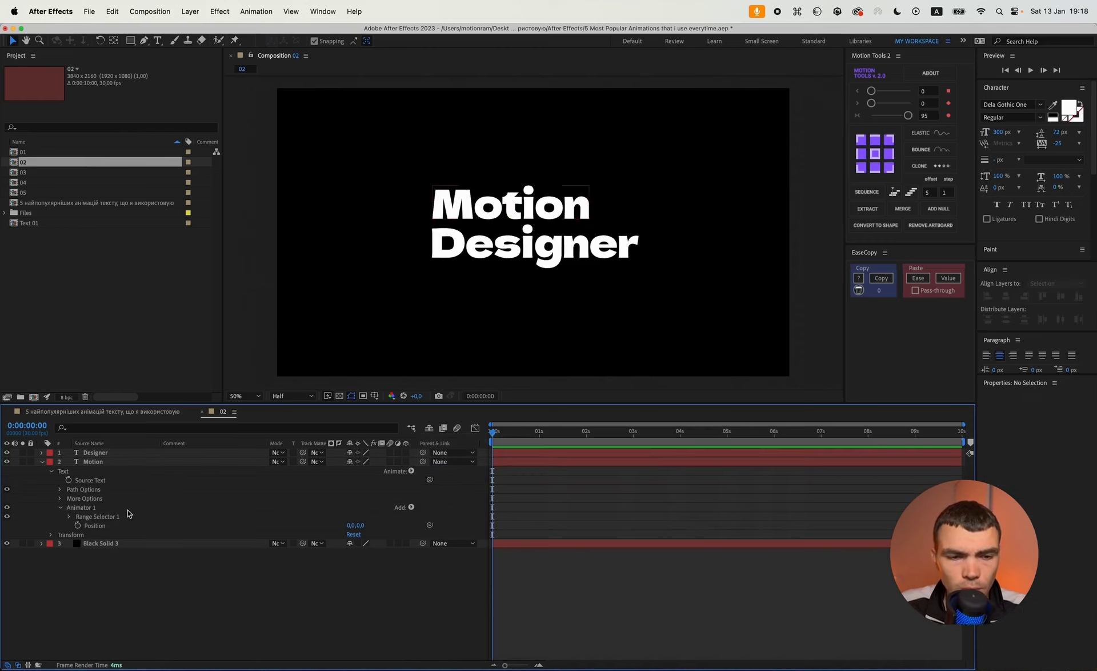
Step: Set the Shape of the "Motion" animator's range selector to Ramp Up in its advanced settings
left_click(67, 517)
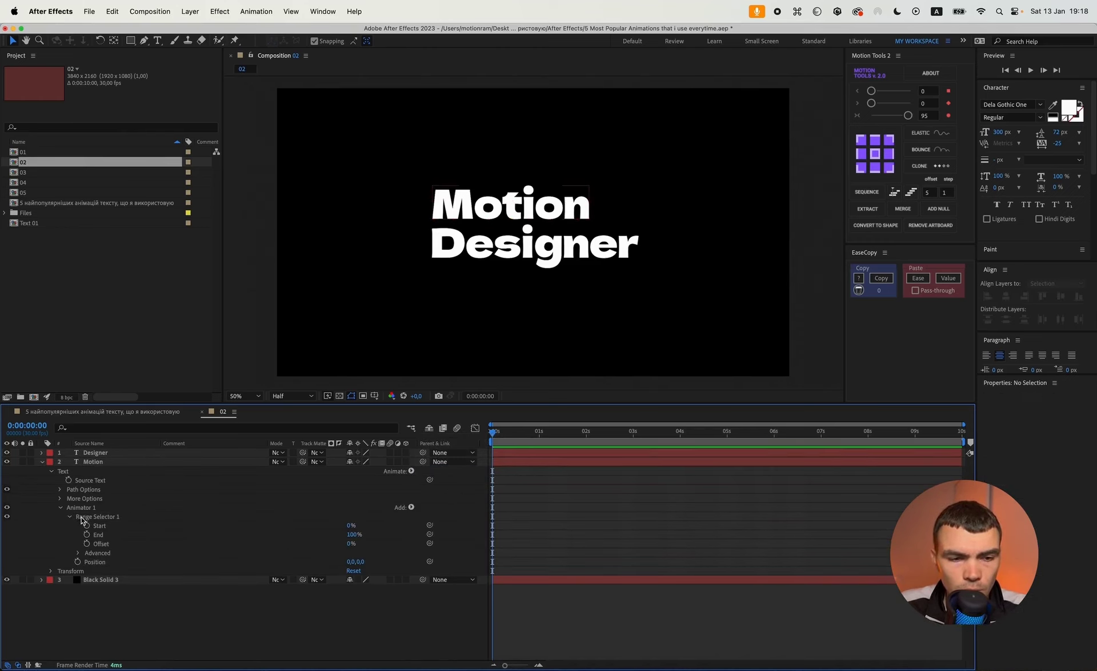
left_click(95, 553)
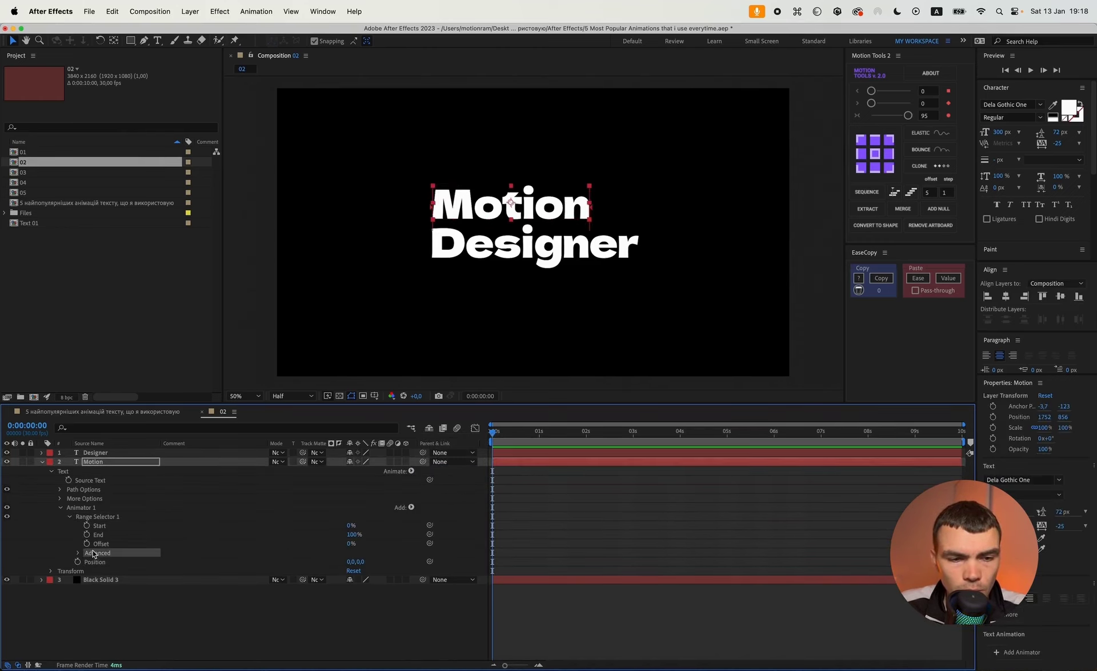
left_click(80, 554)
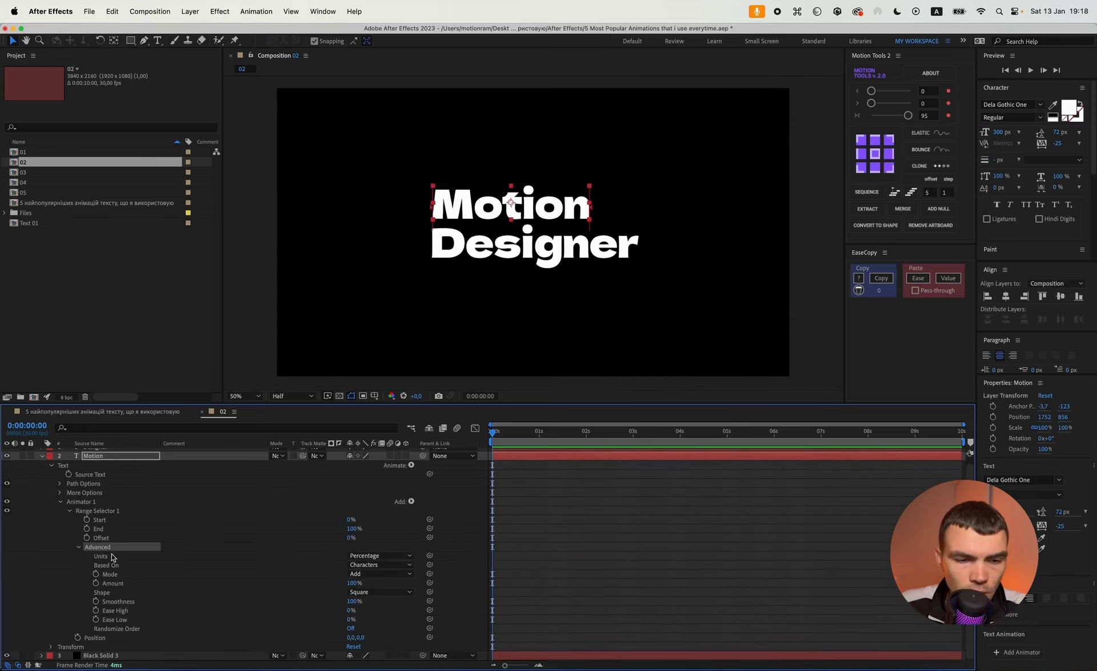
left_click(374, 565)
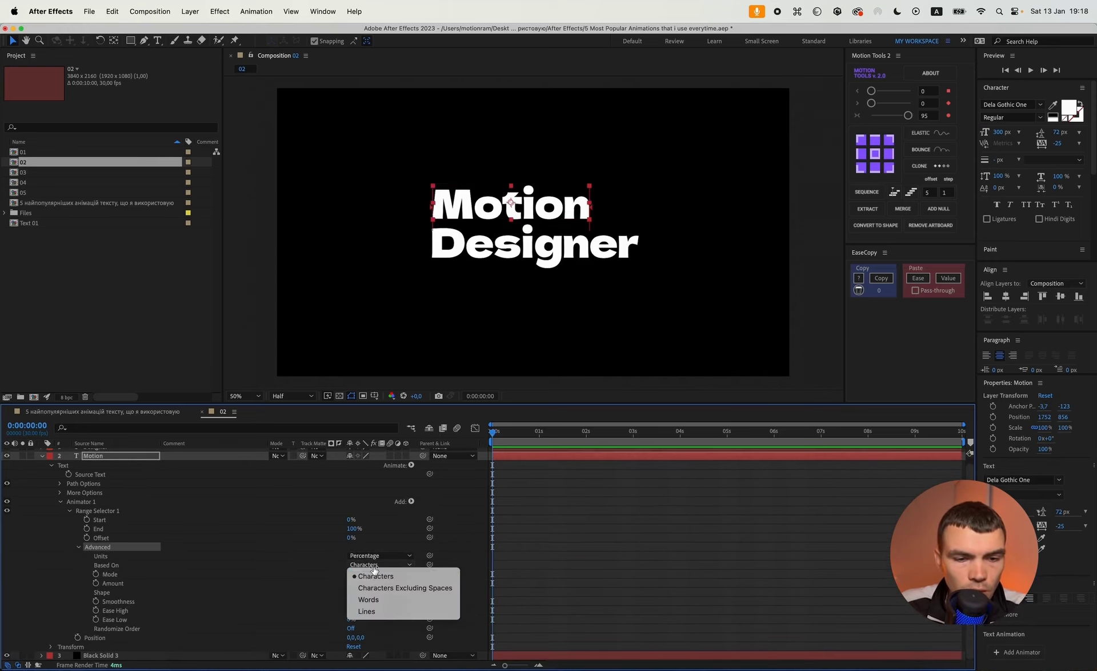
left_click(325, 569)
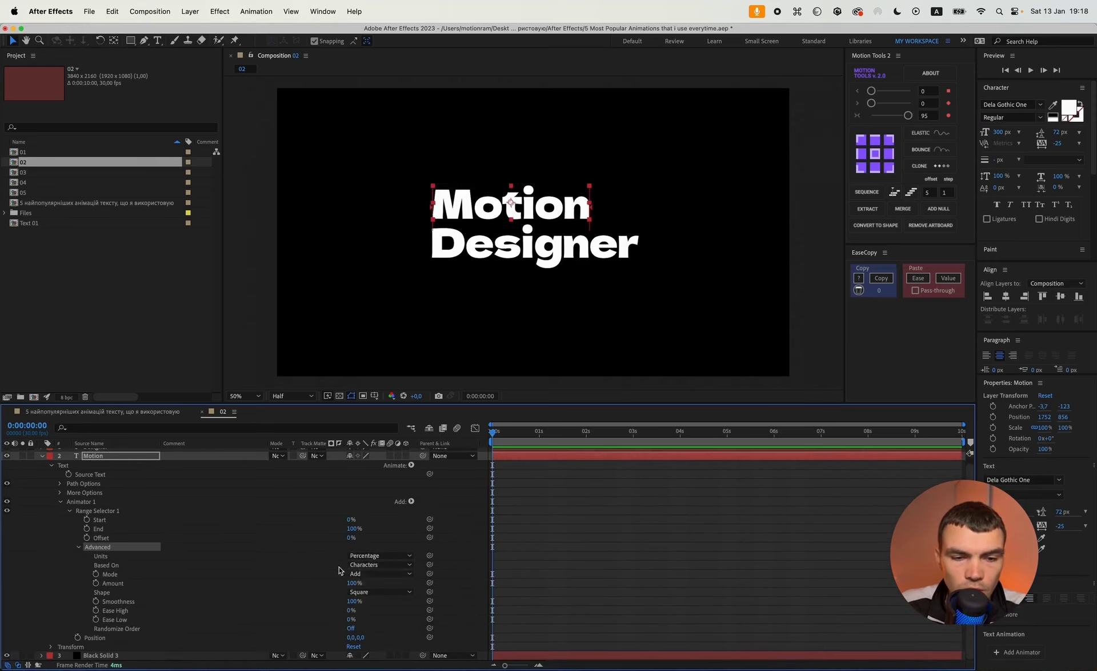
left_click(368, 592)
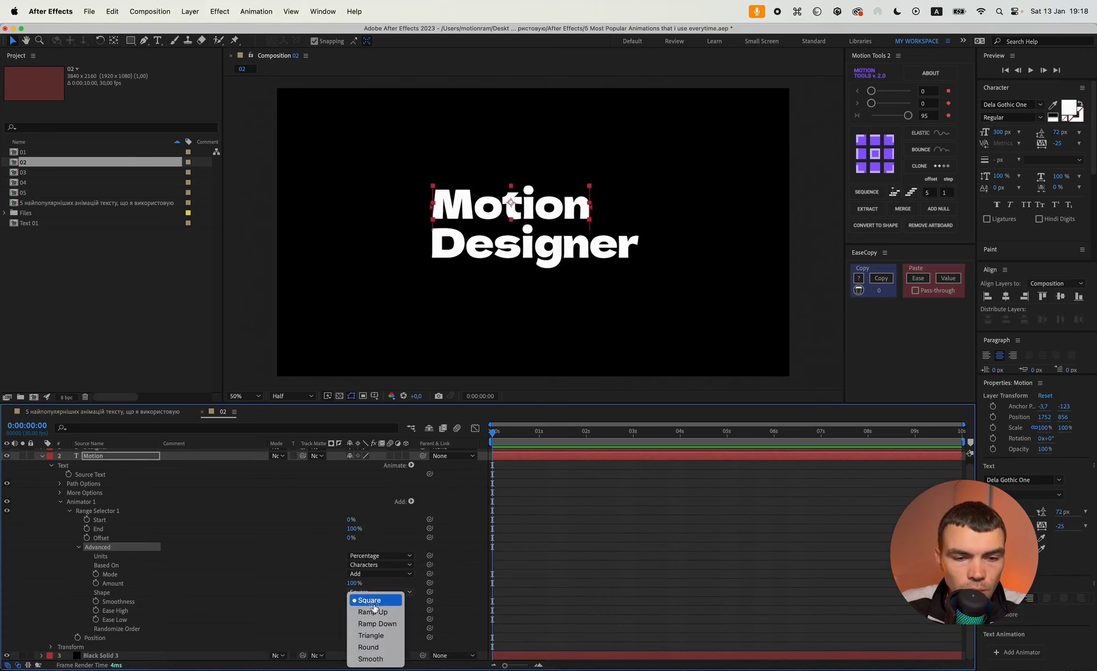
left_click(378, 612)
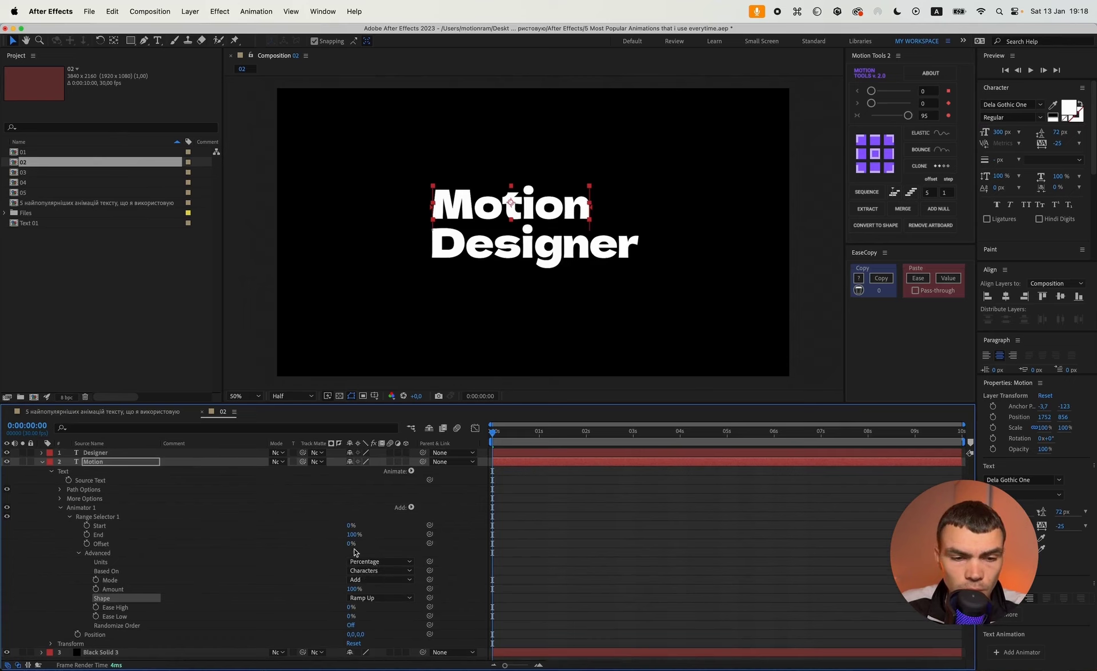
left_click(456, 522)
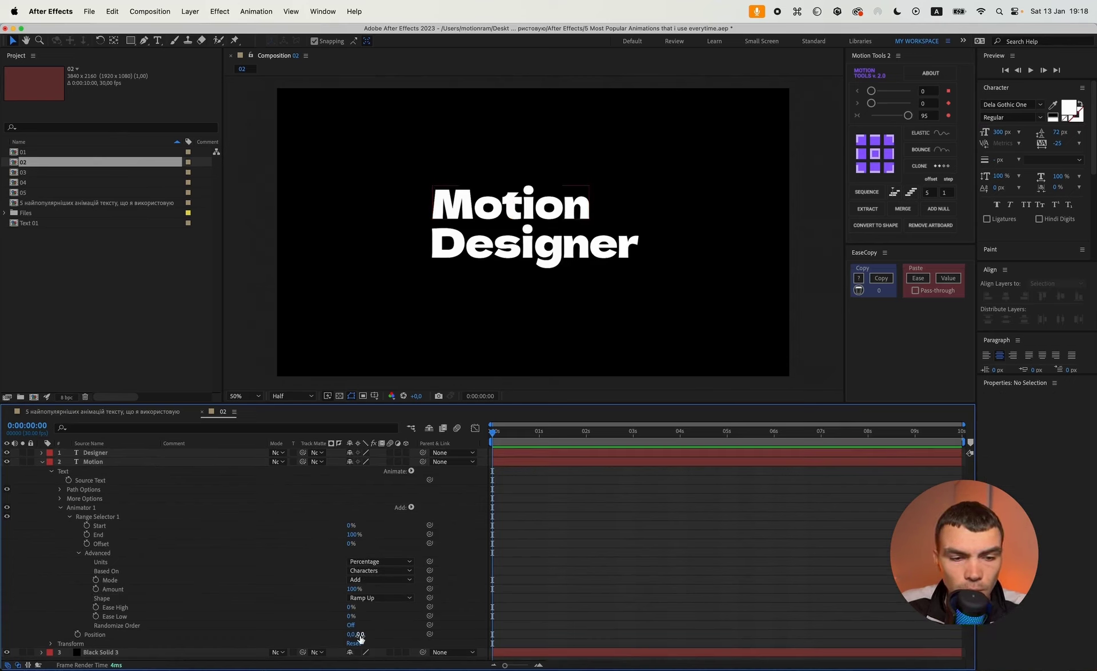
Step: Set the "Motion" animator's vertical Position to 150
left_click(394, 636)
left_click_drag(362, 635, 413, 638)
key("super+z")
left_click(362, 635)
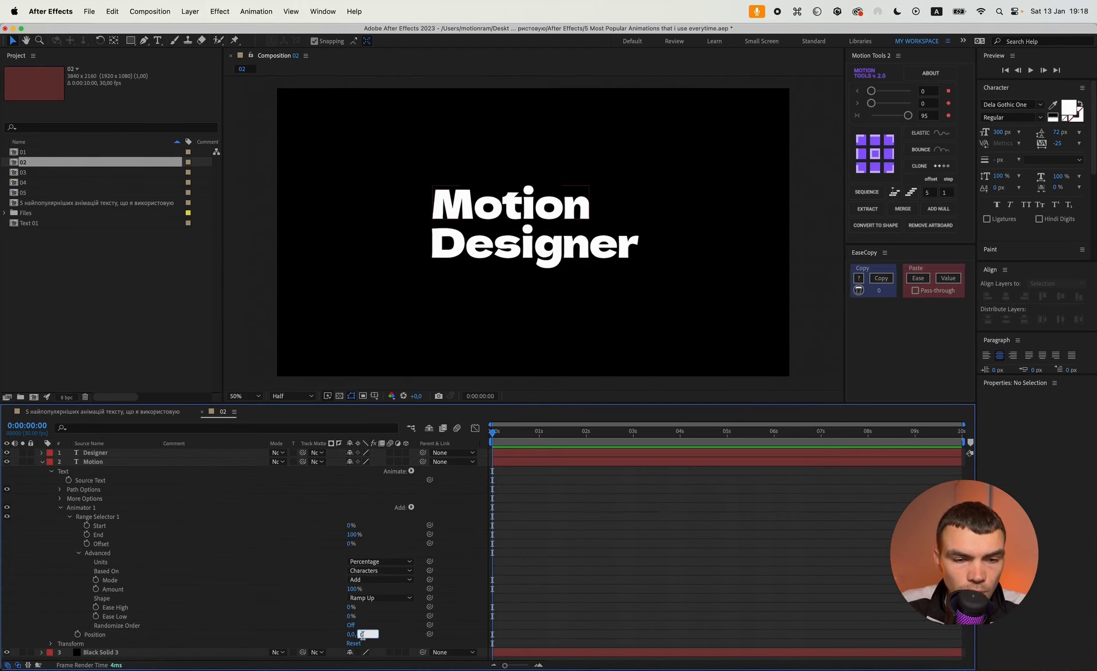
type("150")
key("Return")
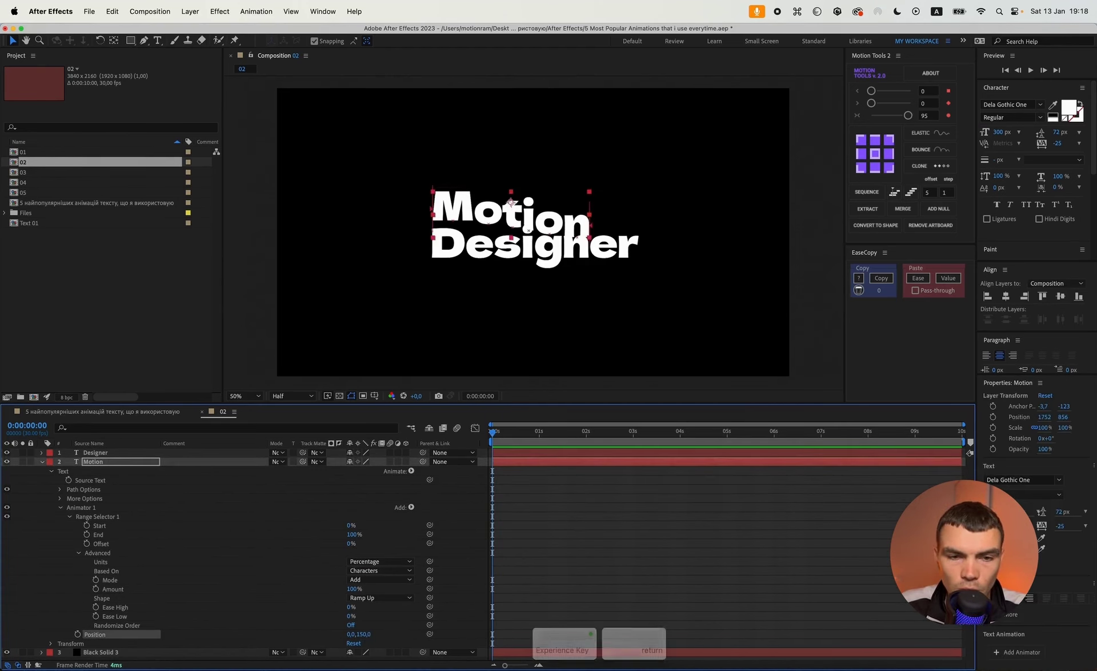
left_click(465, 558)
Step: Keyframe the "Motion" range selector's Offset from -100% at 0:00:00:00 to 100% at 0:00:01:10, and preview the animation
left_click_drag(349, 547, 258, 547)
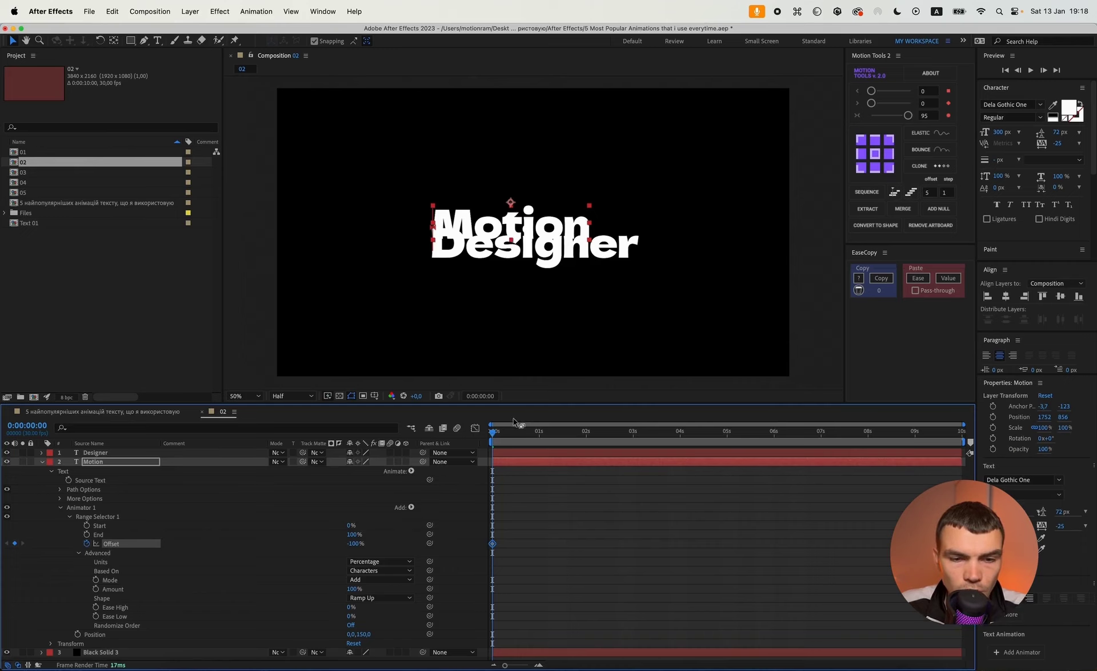
left_click(555, 438)
left_click_drag(556, 438, 554, 438)
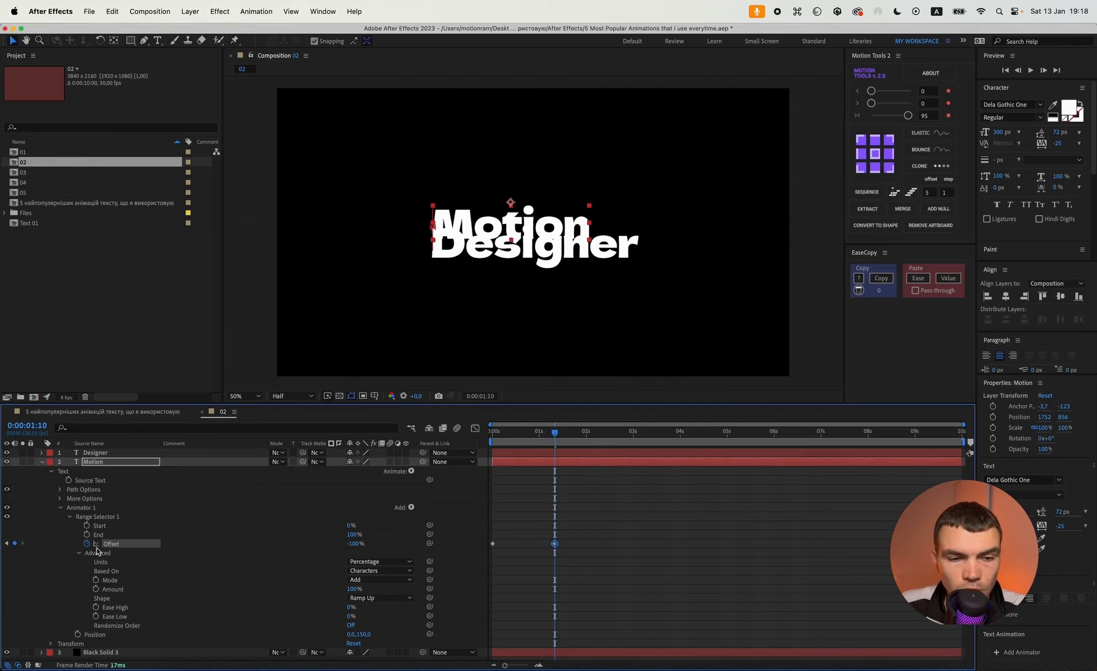
left_click(351, 544)
key("Return")
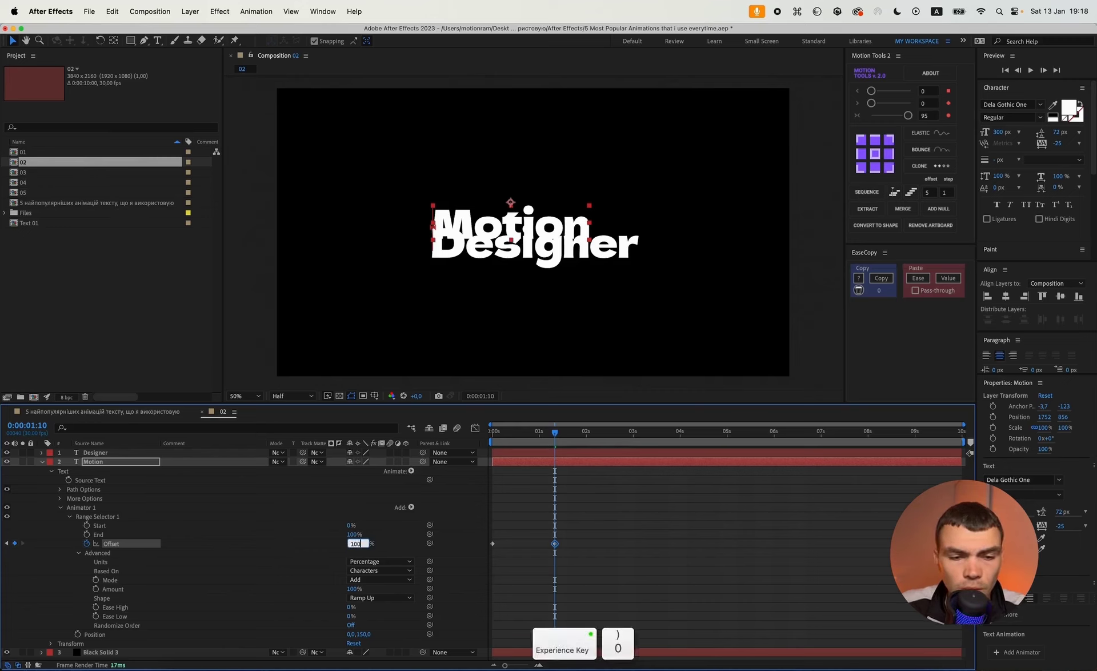
left_click(686, 504)
left_click_drag(555, 433, 464, 439)
key("space")
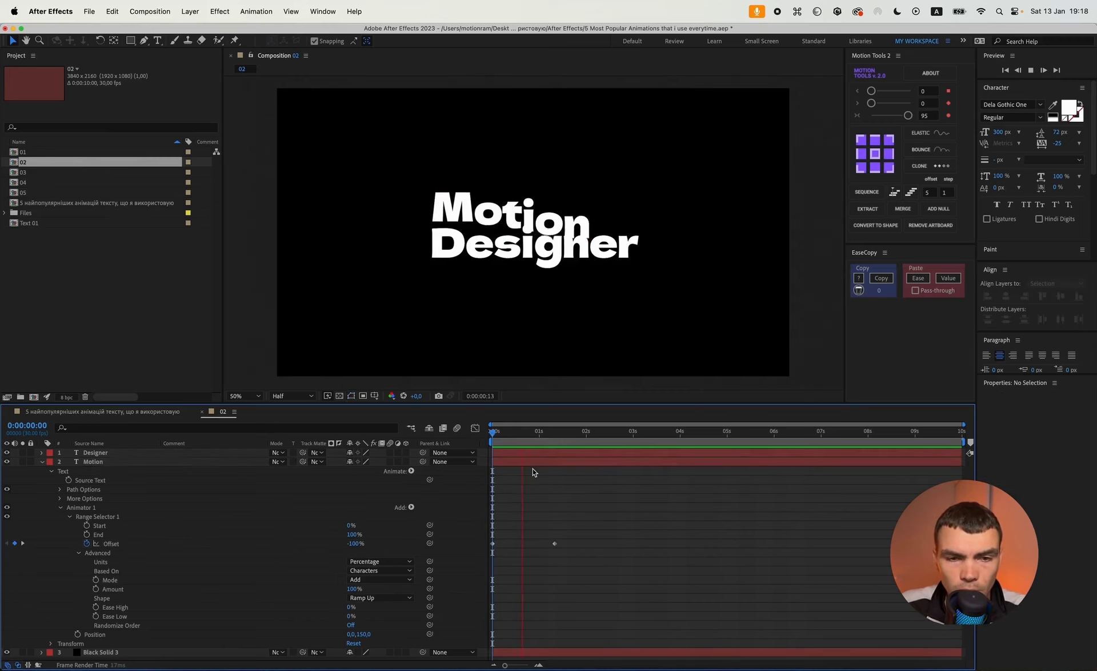
key("space")
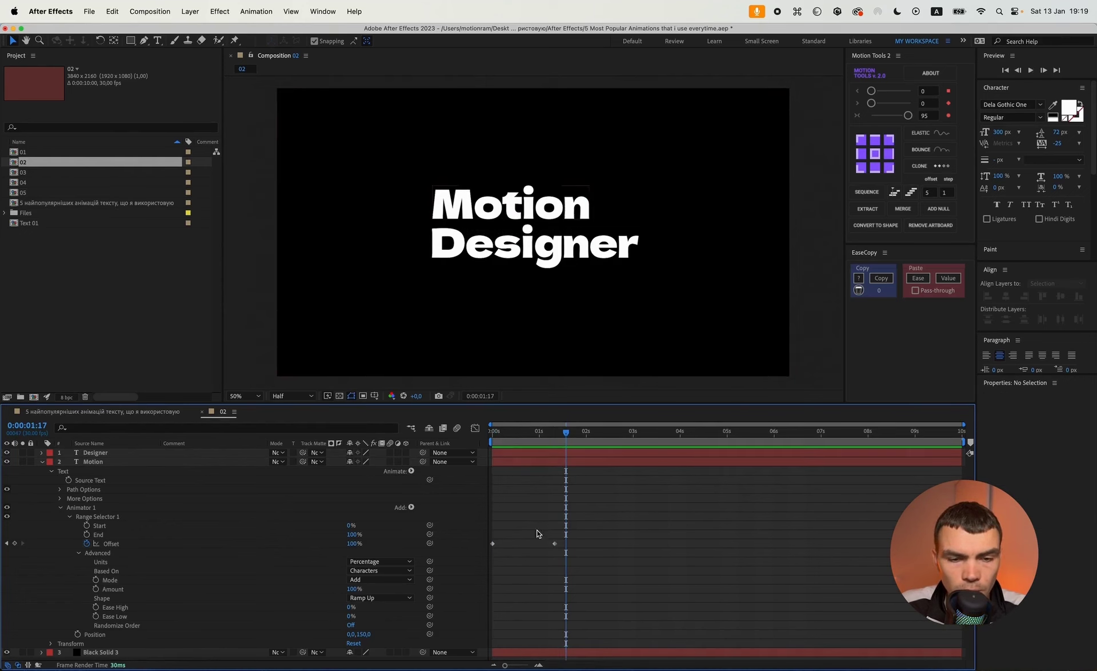
Step: Apply in-and-out easing of 90 to both Offset keyframes of the "Motion" layer, and preview the result
left_click_drag(585, 523, 451, 566)
left_click(922, 116)
type("90")
key("Return")
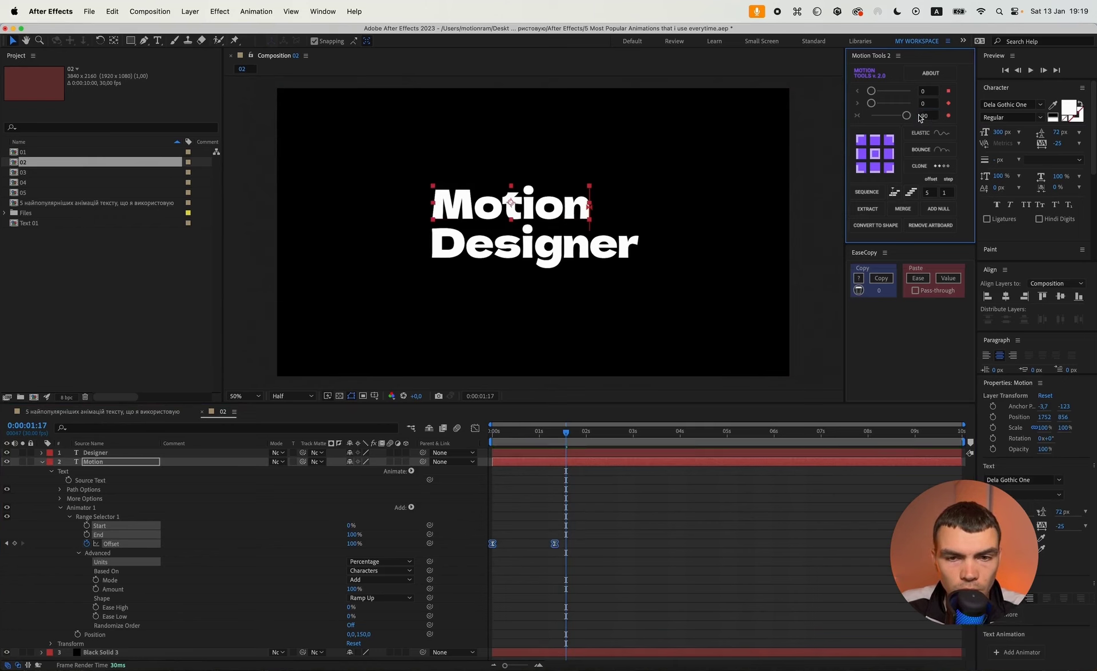
left_click(581, 506)
key("space")
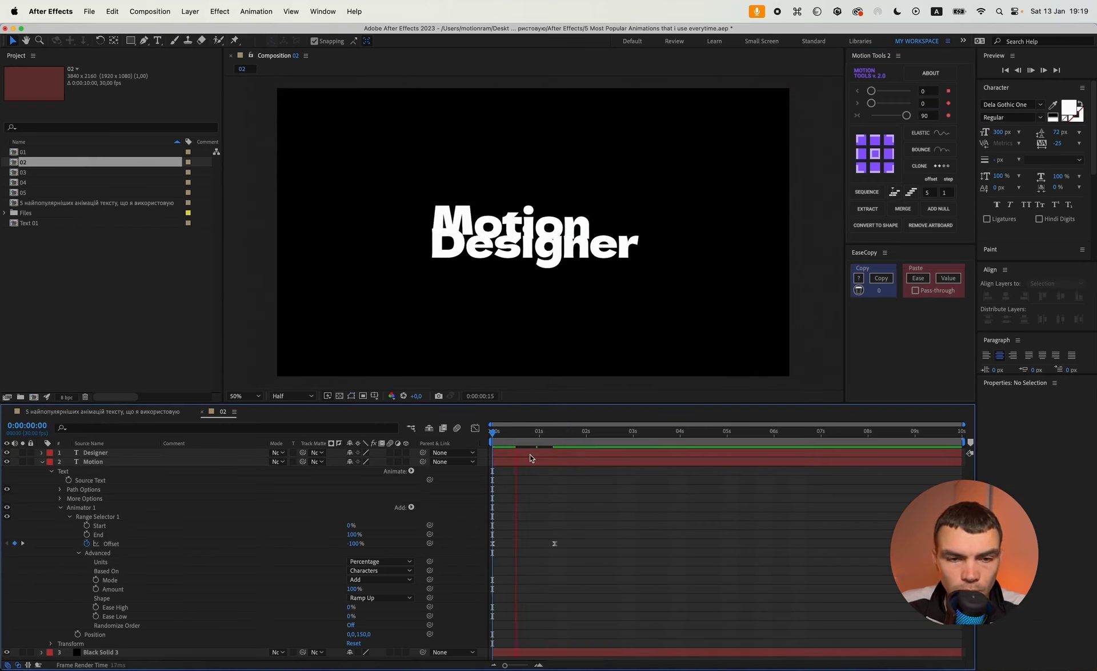
key("space")
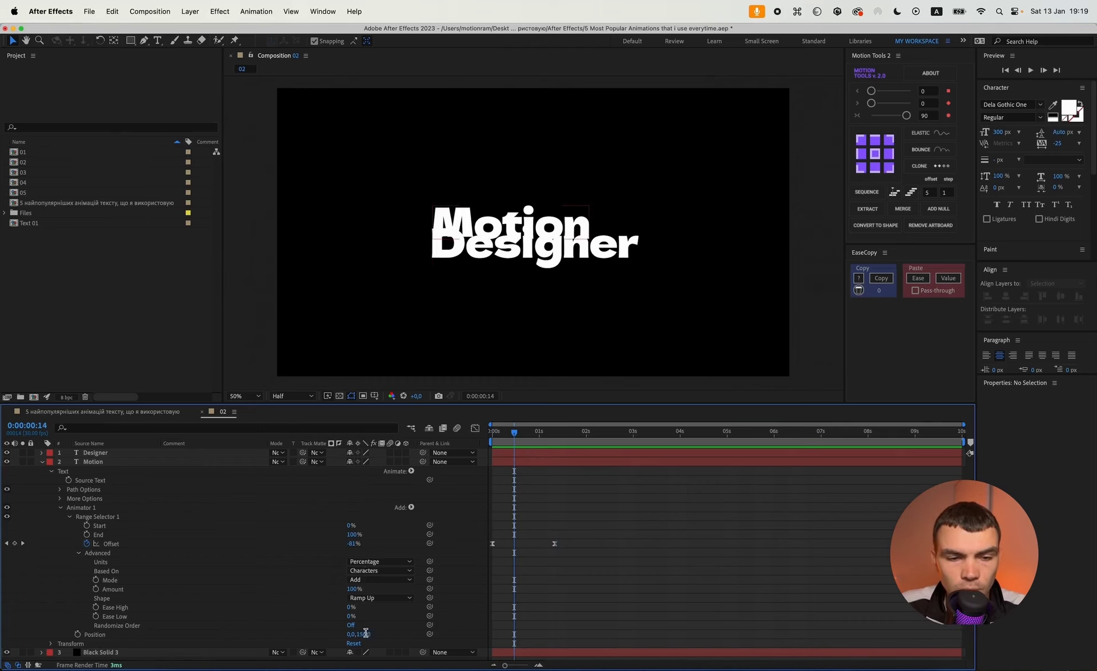
Step: Set the "Motion" animator's vertical Position to 600 and return to the start of the timeline
left_click(366, 634)
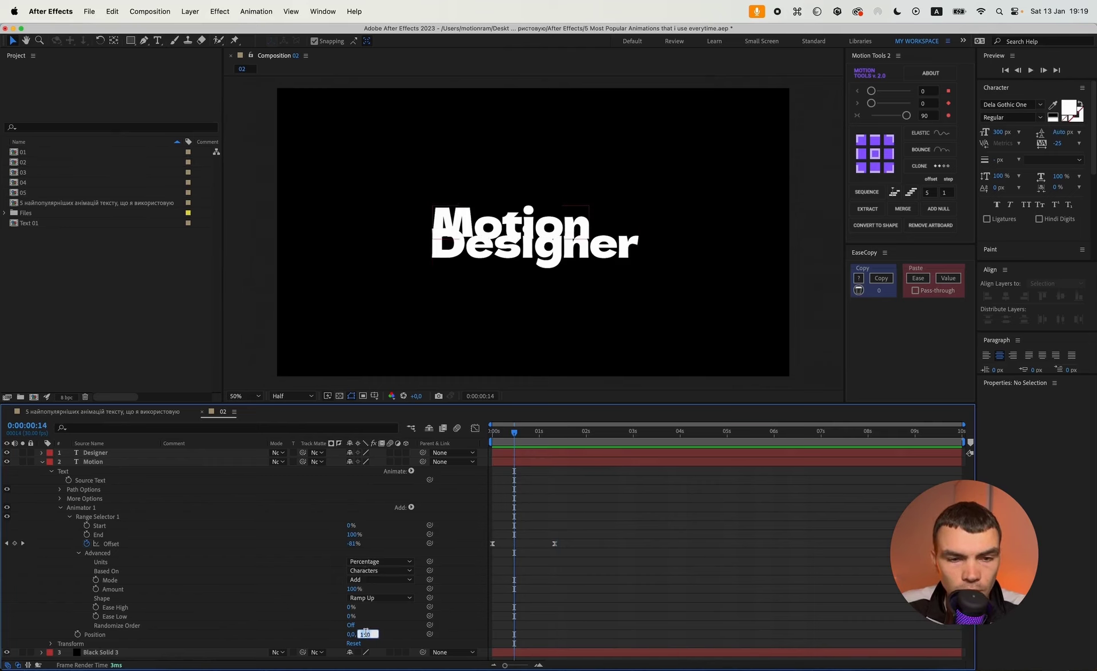
type("600")
key("Return")
left_click(626, 502)
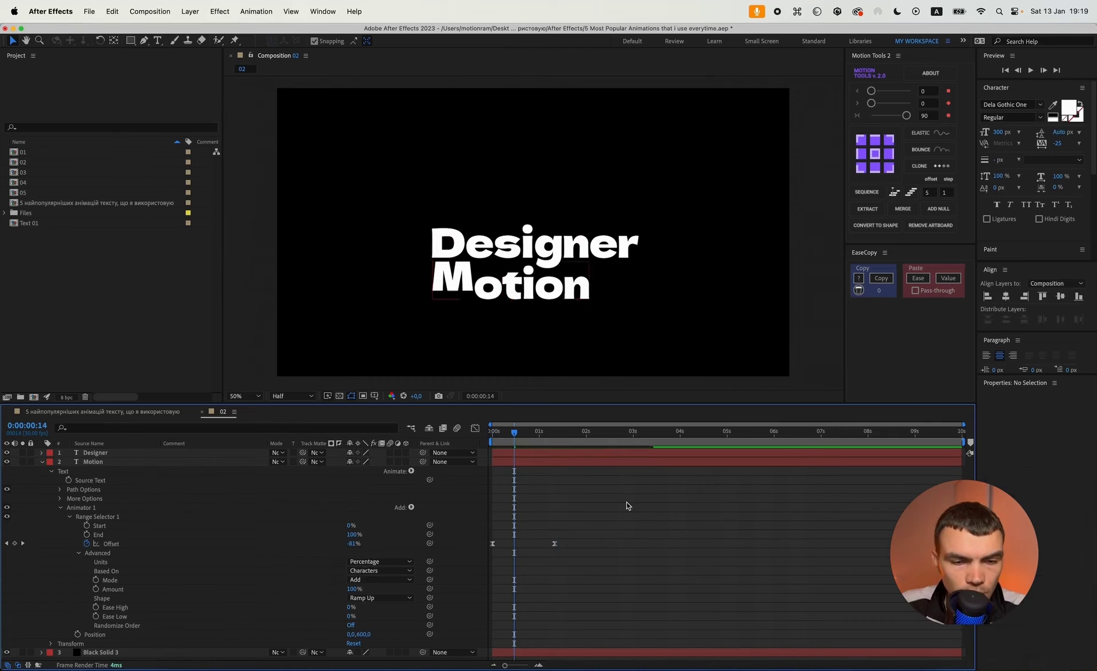
left_click_drag(510, 435, 464, 435)
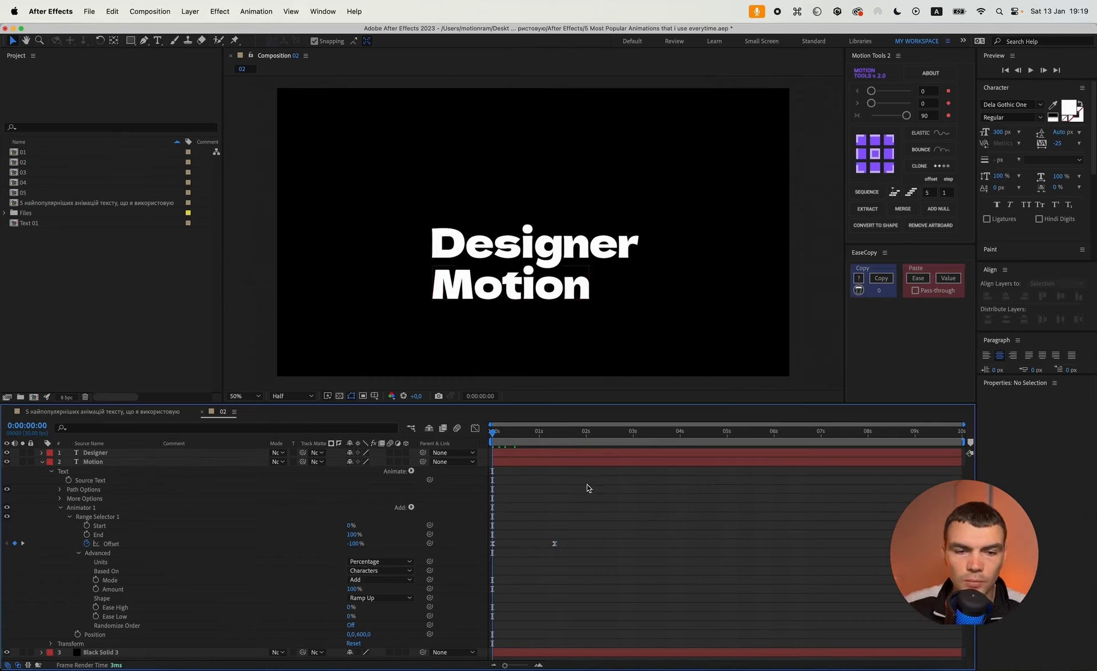
Step: Hide the "Designer" layer and preview the "Motion" letter animation on its own
left_click(7, 453)
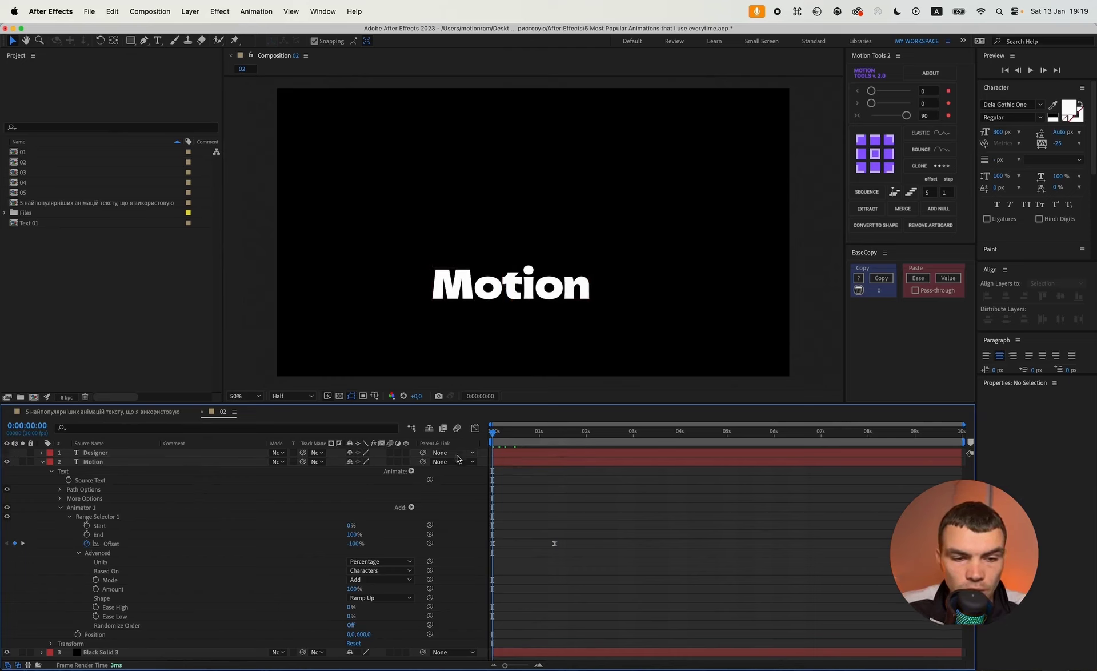
key("space")
key("space")
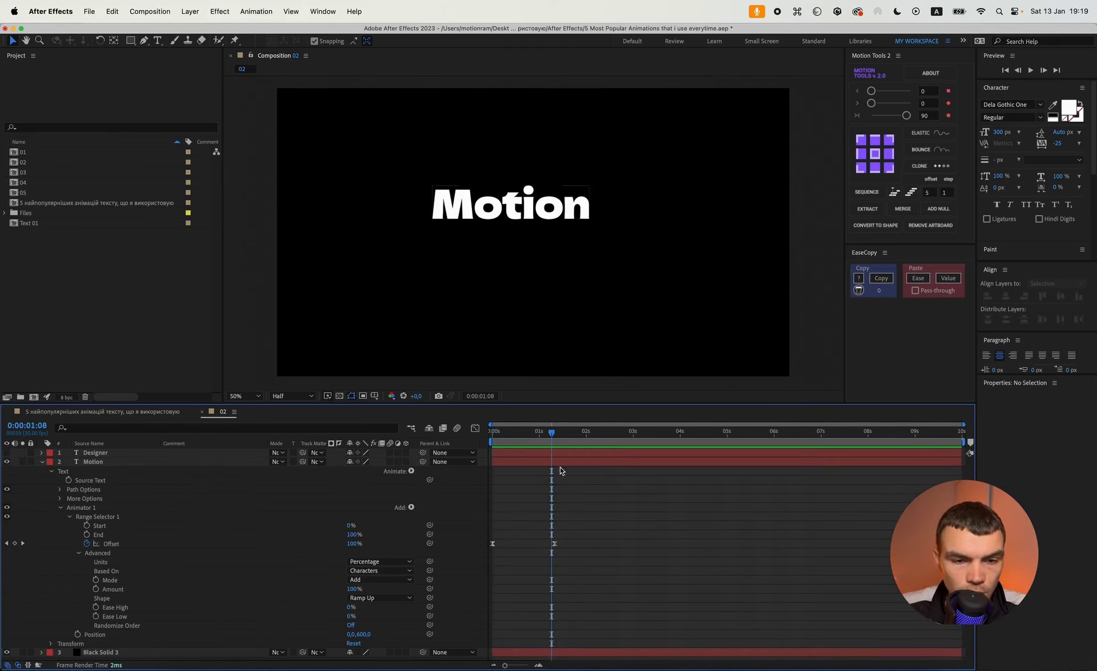
Step: Keyframe the "Motion" layer's Position from 1752, 1073 at 0:00:00:00 to 1752, 856 at 0:00:01:10
left_click(542, 462)
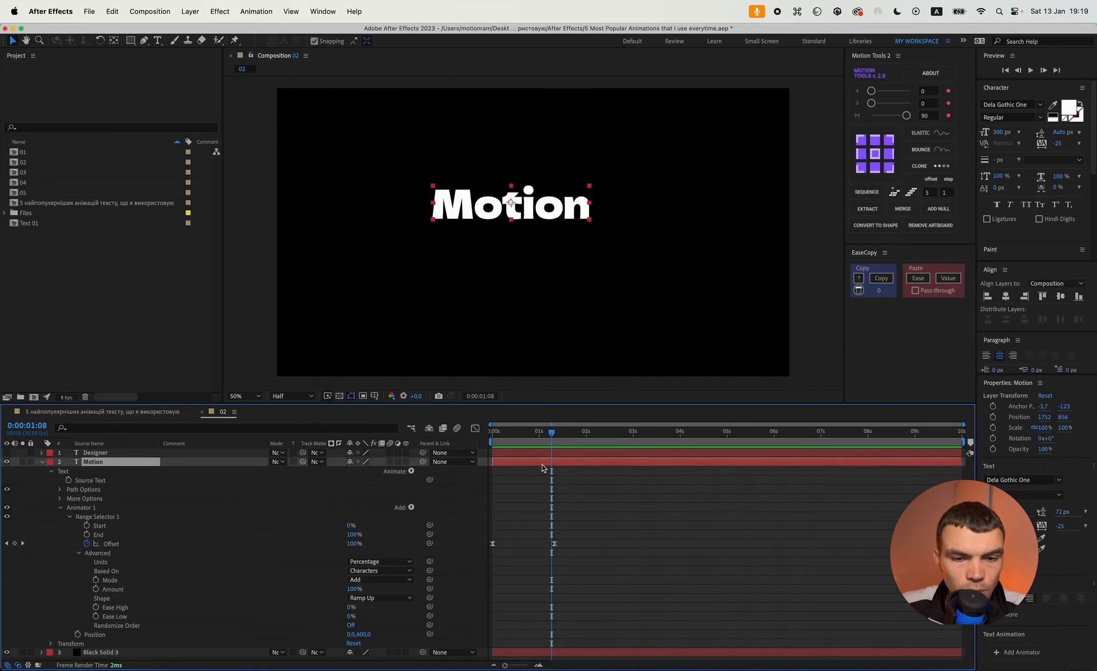
key("p")
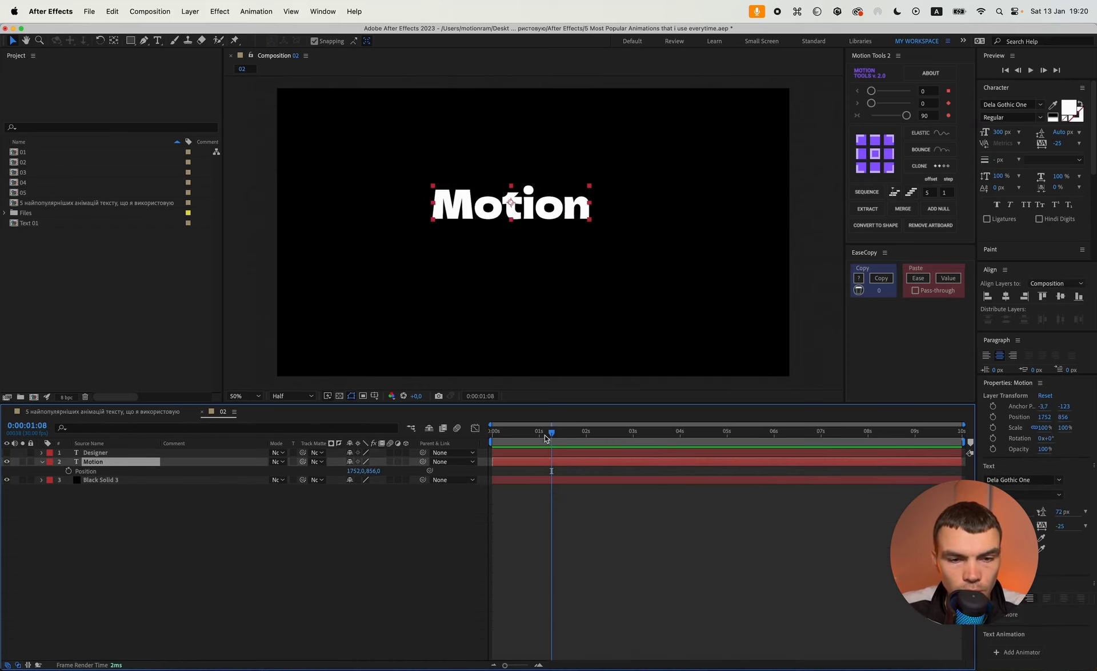
left_click_drag(545, 433, 491, 434)
left_click(68, 471)
key("u")
left_click(23, 481)
left_click(14, 489)
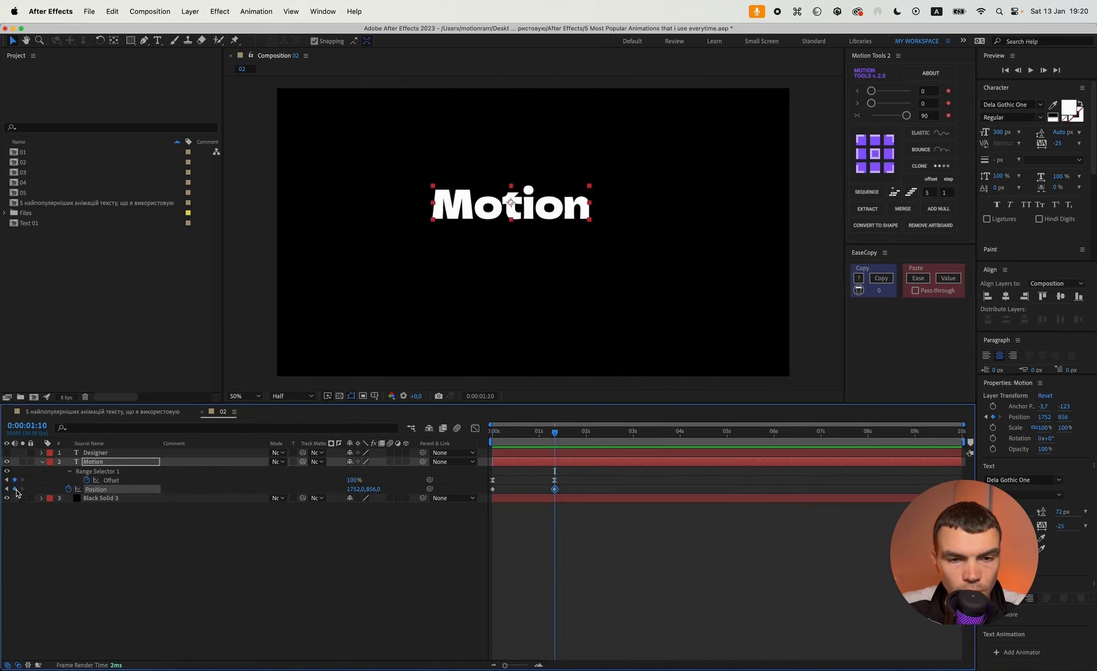
left_click(6, 489)
left_click_drag(373, 489, 500, 490)
Step: Apply in-and-out easing of 90 to the "Motion" layer's Offset and Position keyframes, save the project, and preview the animation
left_click_drag(584, 477, 487, 493)
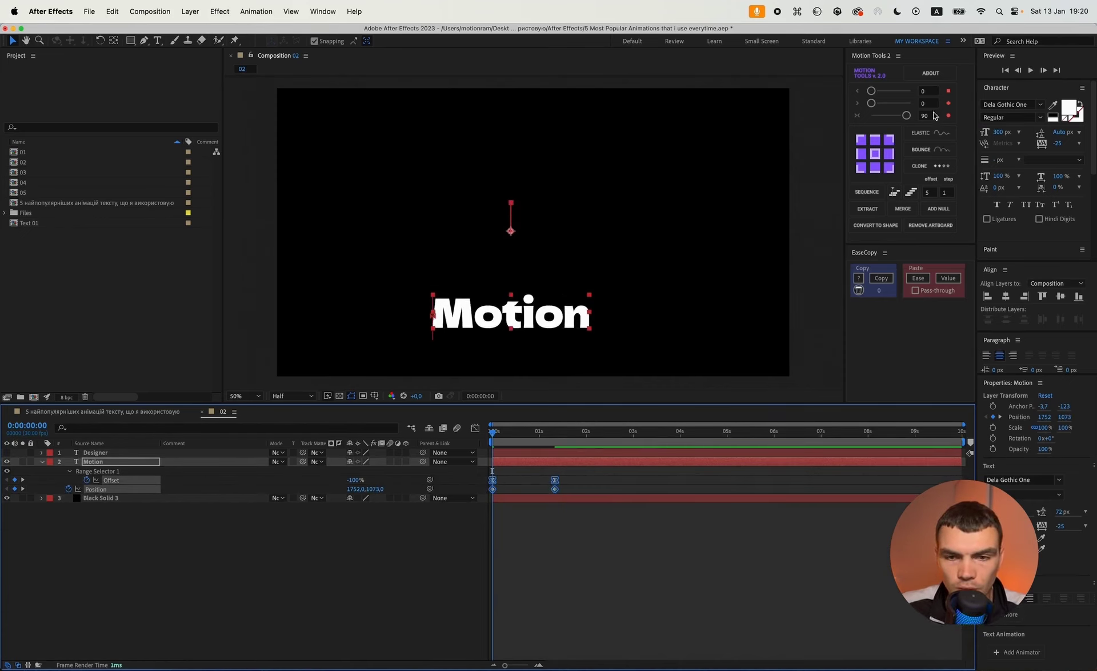
left_click(907, 115)
left_click(543, 530)
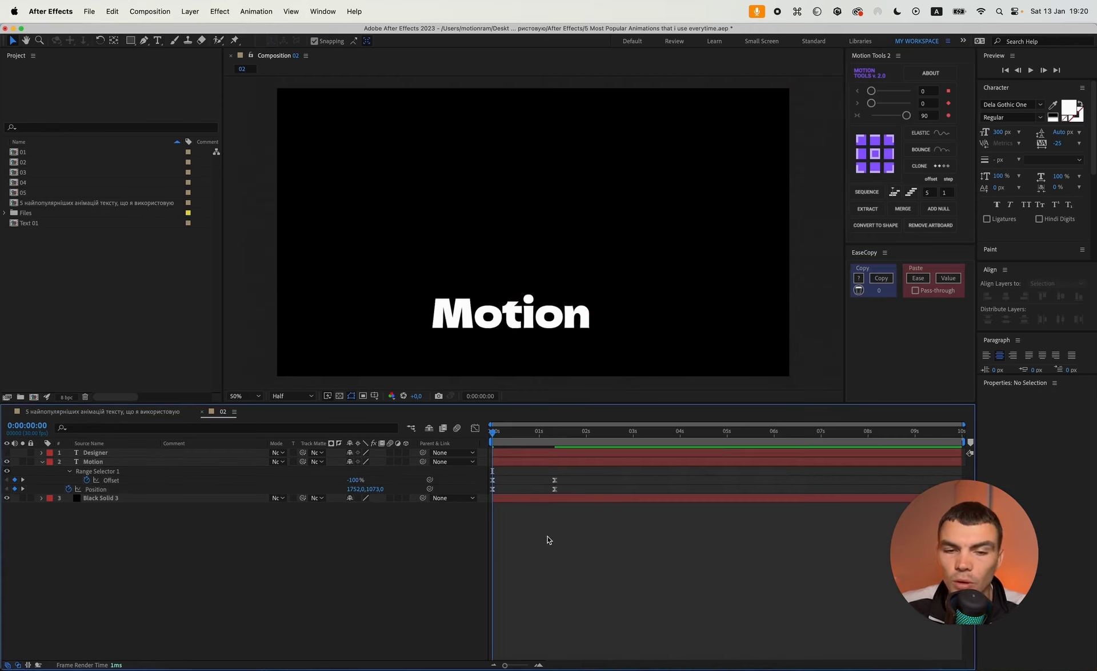
key("super+s")
key("space")
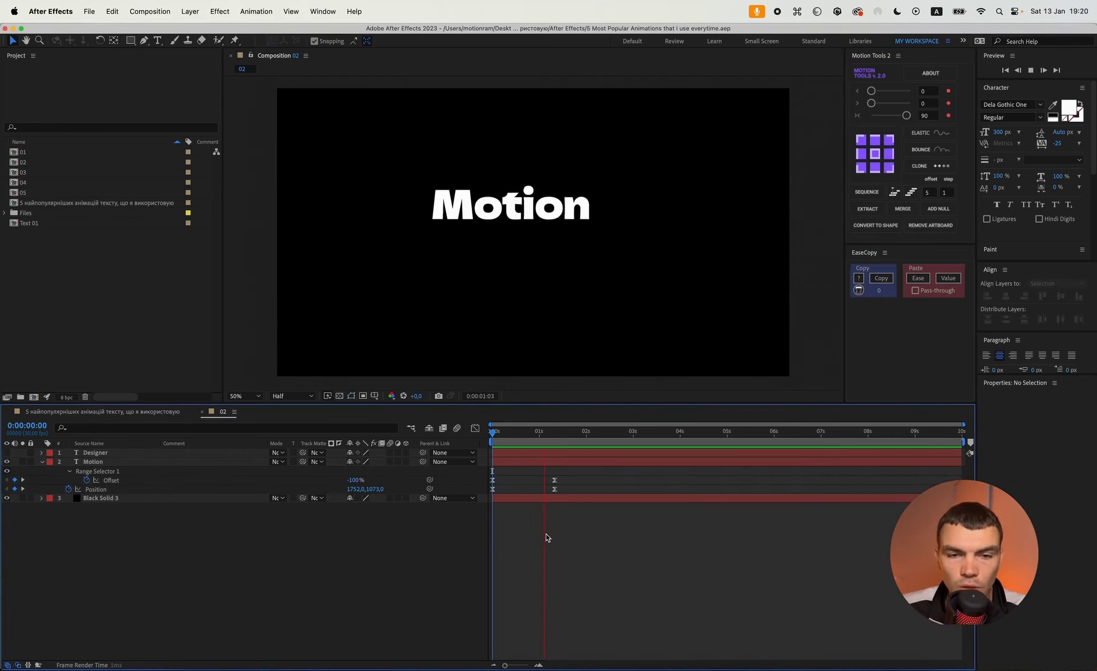
key("space")
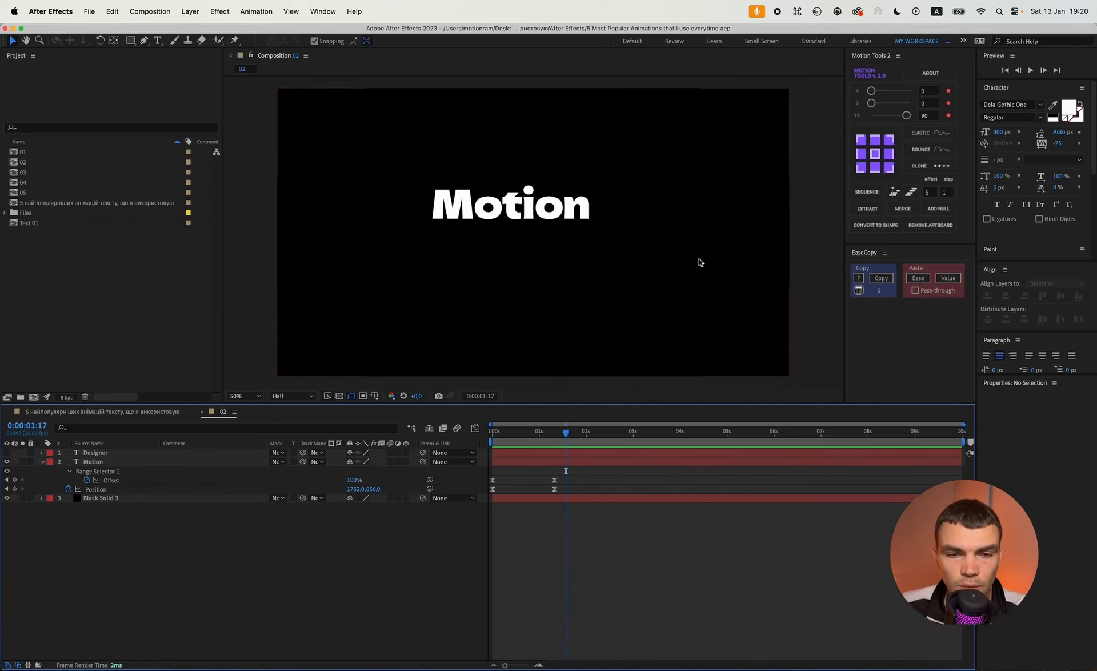
Step: Draw a rectangle shape with fill colour 5F4848 just below the word "Motion", covering the lower part of the frame beyond its side edges
left_click(132, 43)
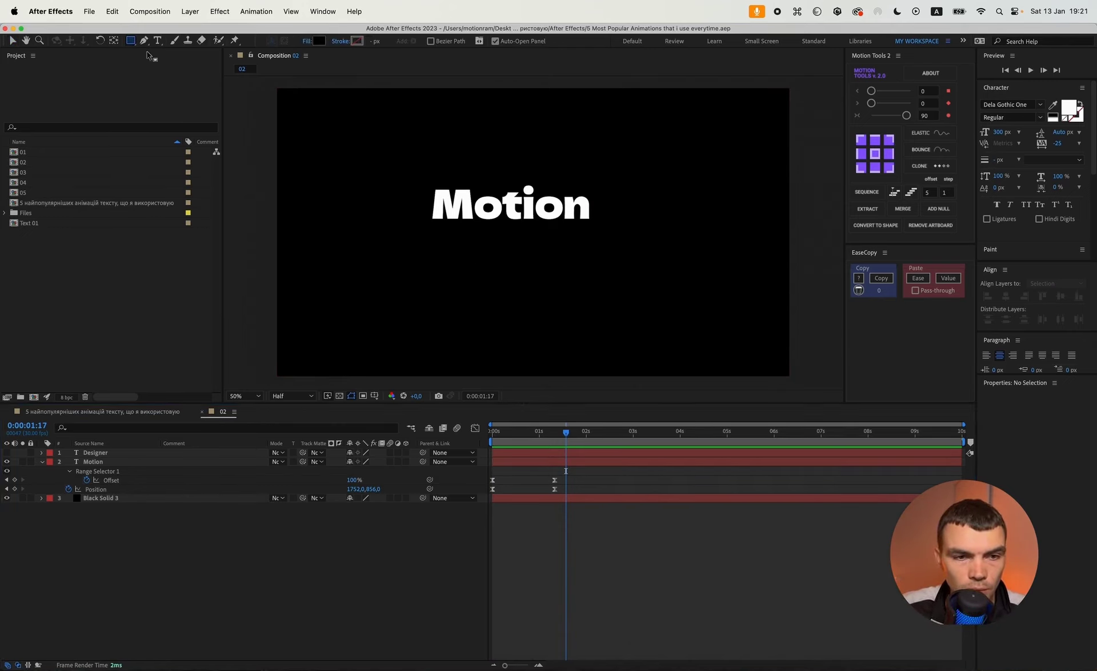
left_click(315, 42)
left_click(534, 475)
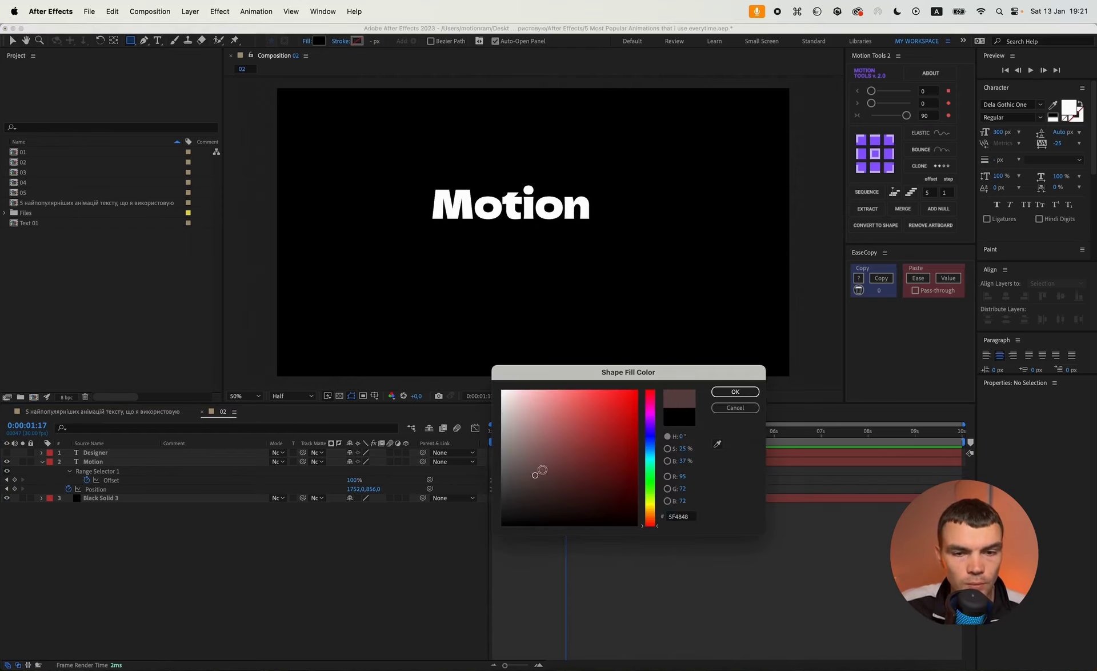
left_click(735, 392)
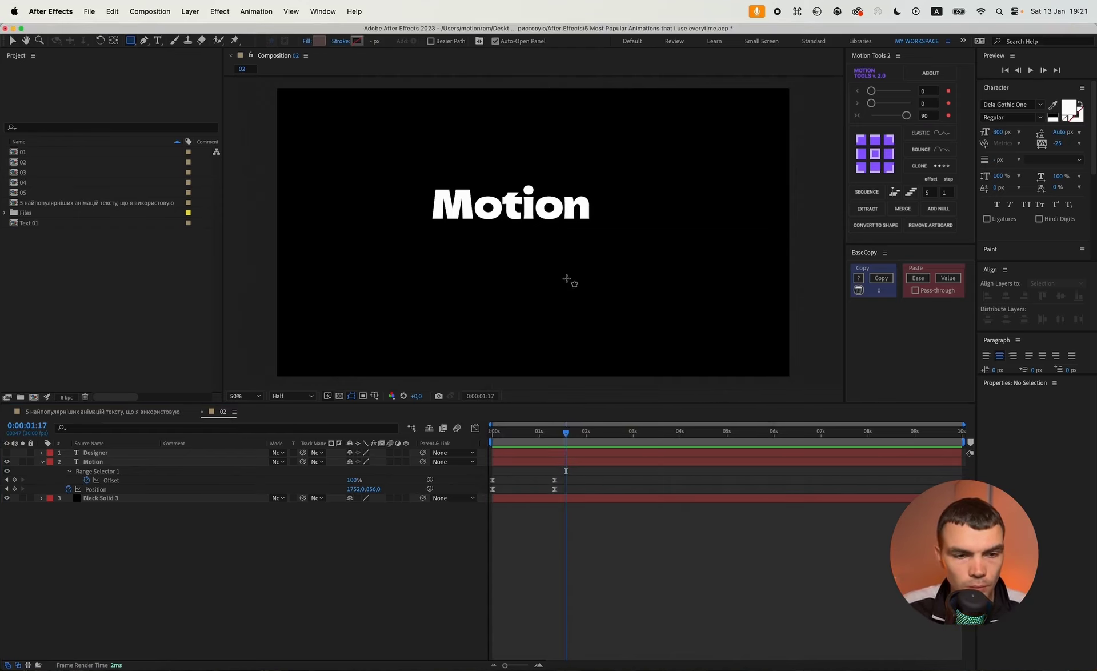
left_click_drag(827, 376, 240, 182)
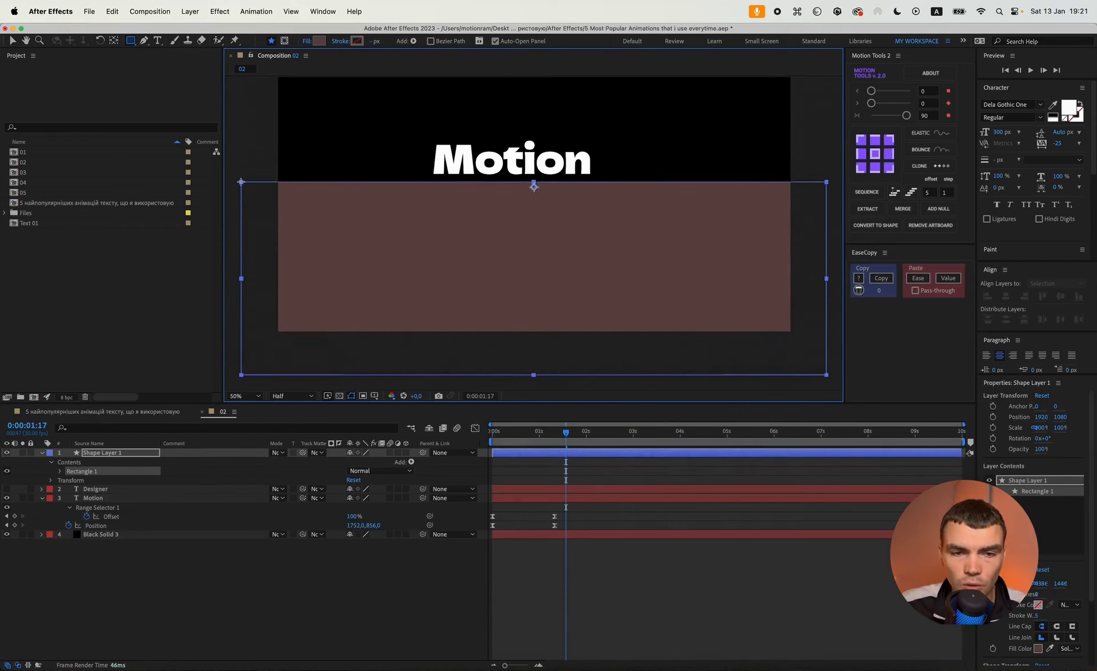
Step: Rename the rectangle shape layer "Mask 01", show the "Designer" layer, and place Mask 01 directly beneath it
left_click(102, 453)
type("Mask 01")
key("Return")
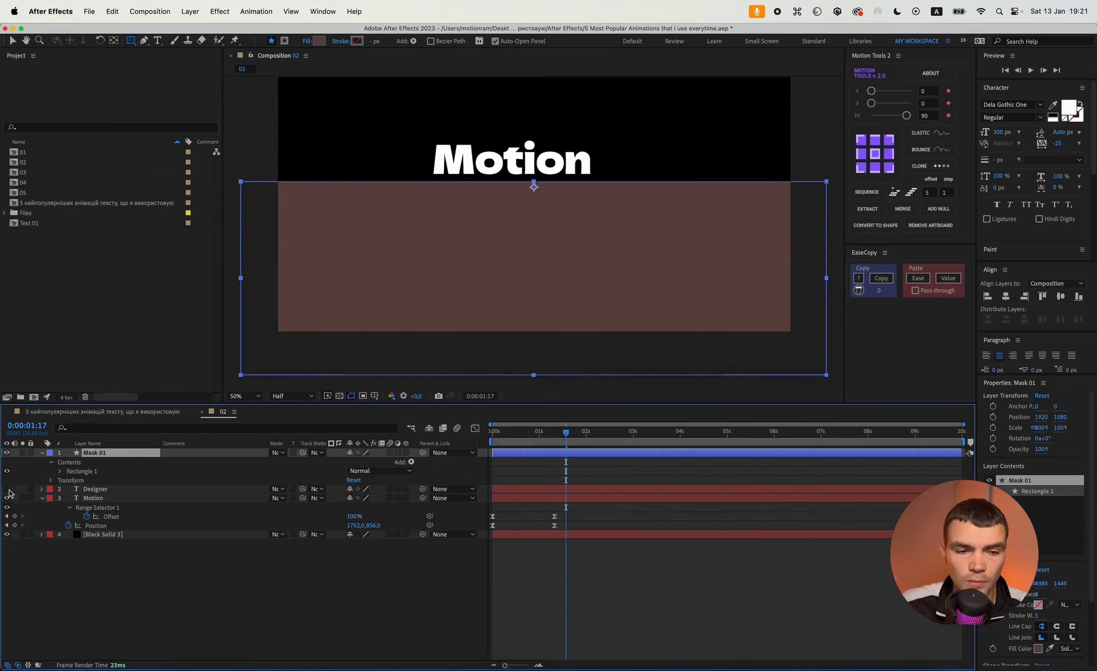
left_click_drag(90, 457, 102, 497)
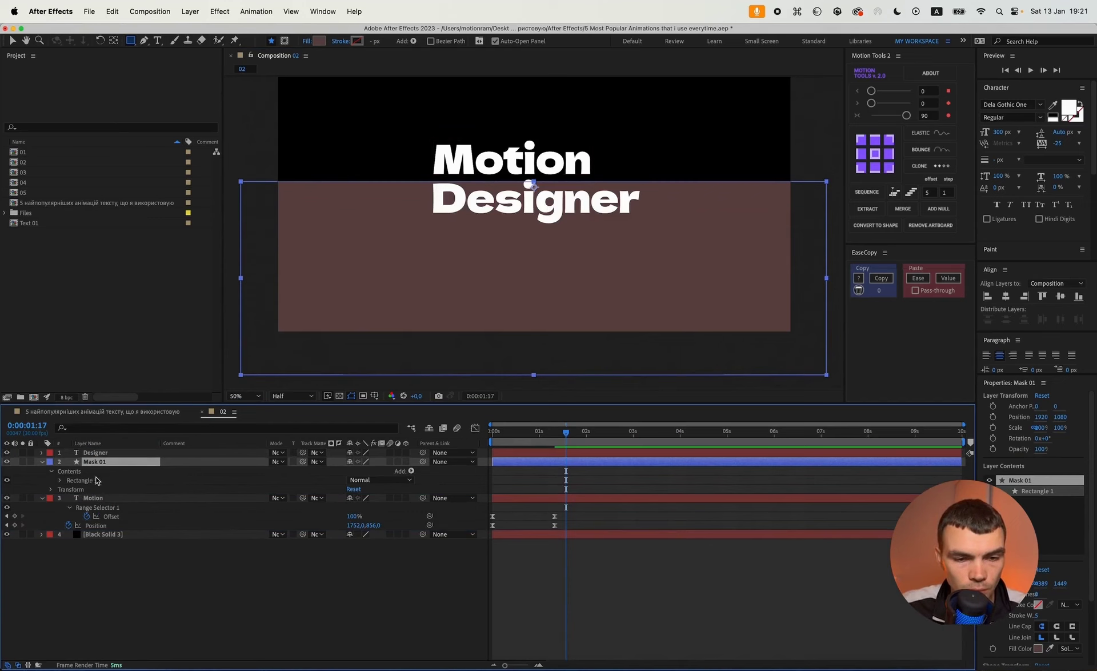
Step: Duplicate the Mask 01 layer as Mask 02 and change the copy's fill colour to a muted blue
key("super")
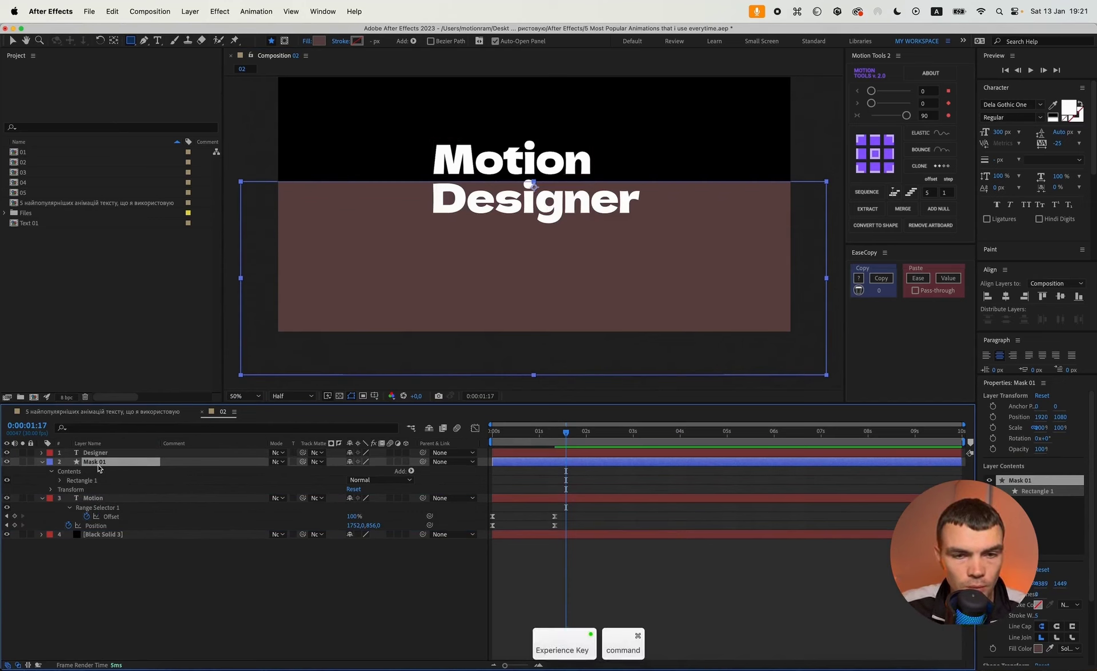
key("super+d")
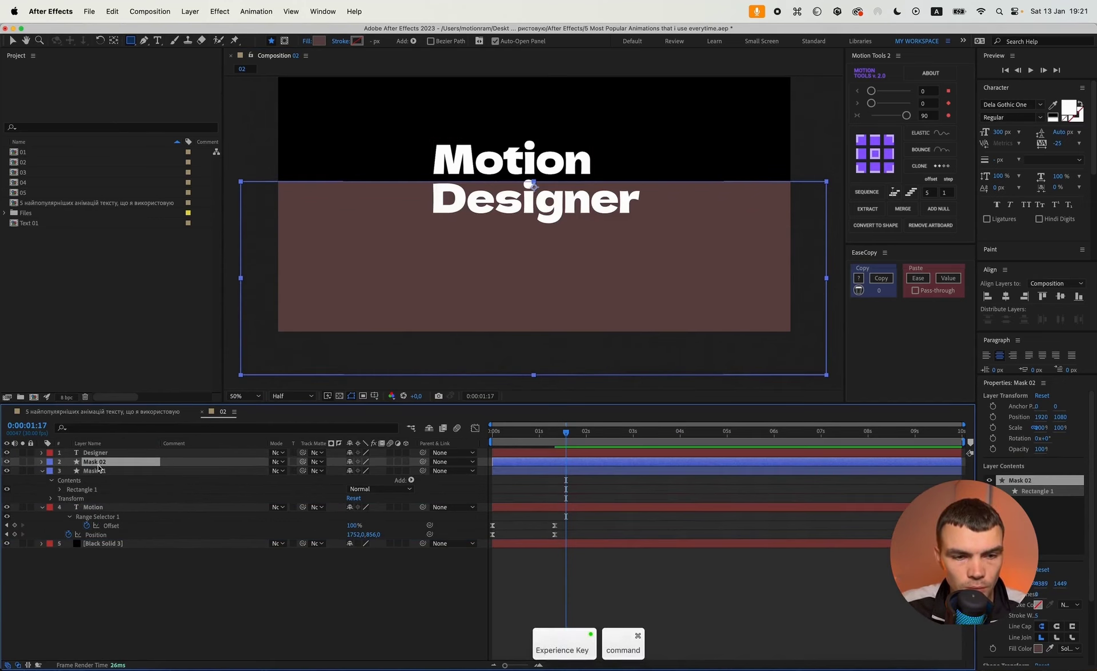
left_click(315, 42)
left_click_drag(641, 407, 641, 441)
left_click(557, 444)
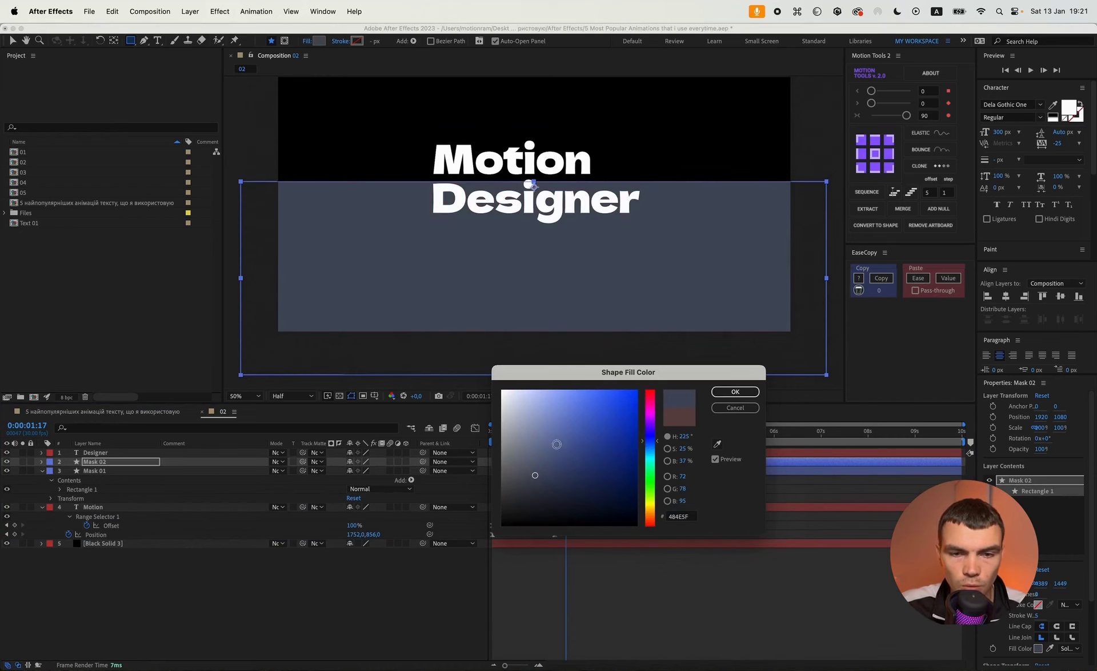
left_click(721, 391)
Step: Move Mask 02 straight down to vertical position 1420, so its upper edge sits just below the word "Designer"
key("v")
left_click_drag(506, 278, 507, 320)
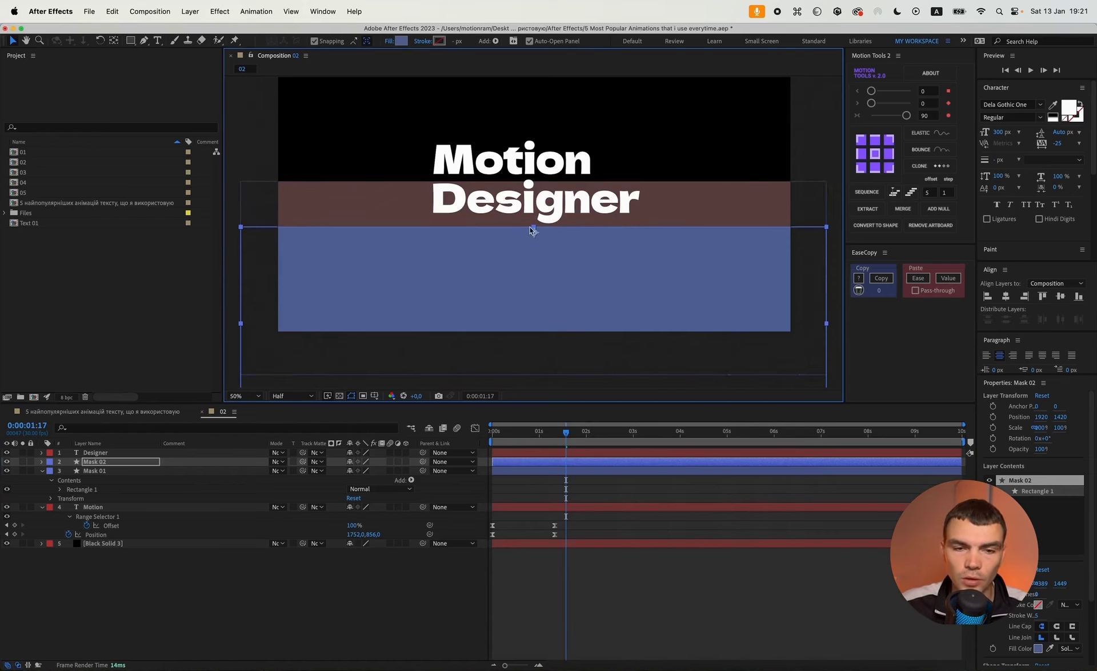
key("period")
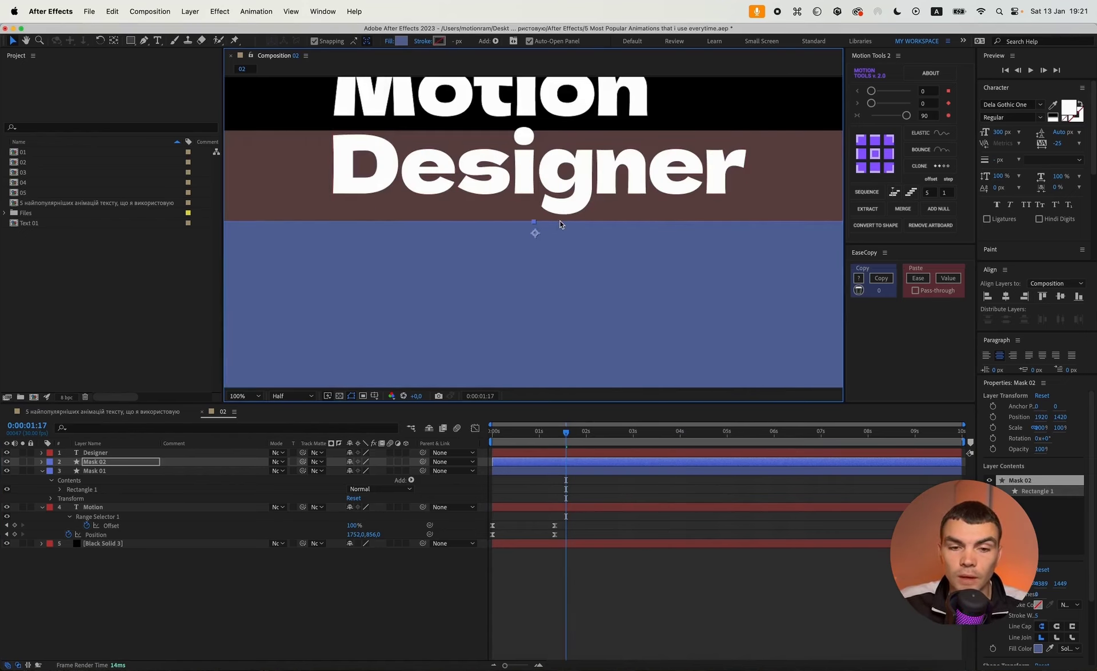
key("comma")
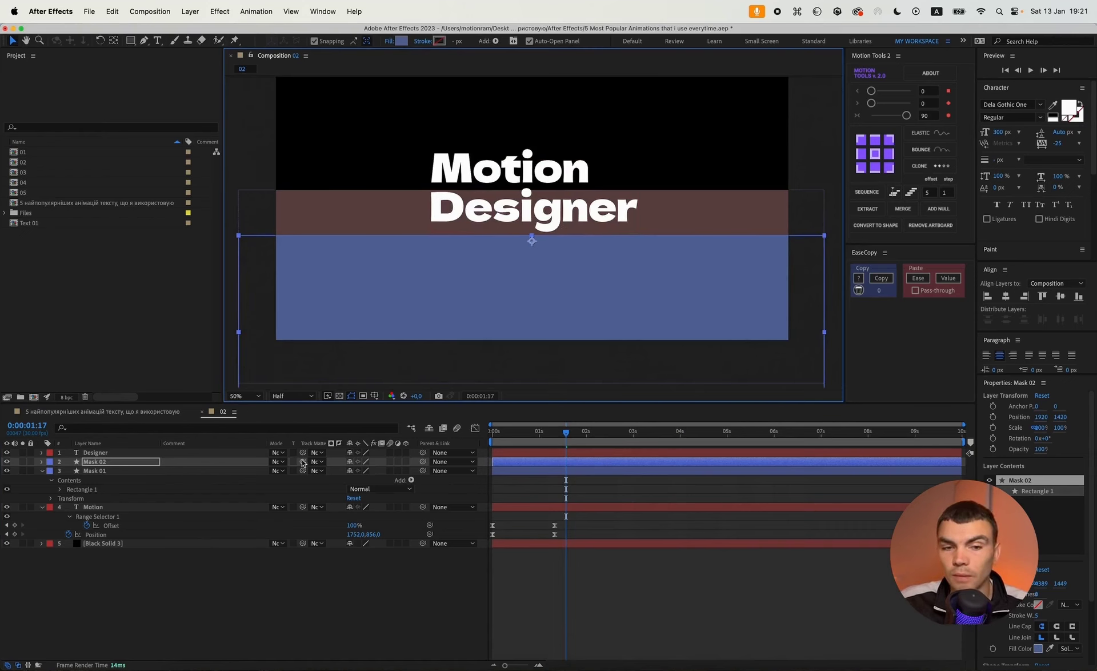
Step: Collapse the Mask 01 and "Motion" layer properties and resize the timeline columns so the Mode and Track Matte names are readable
left_click(95, 461)
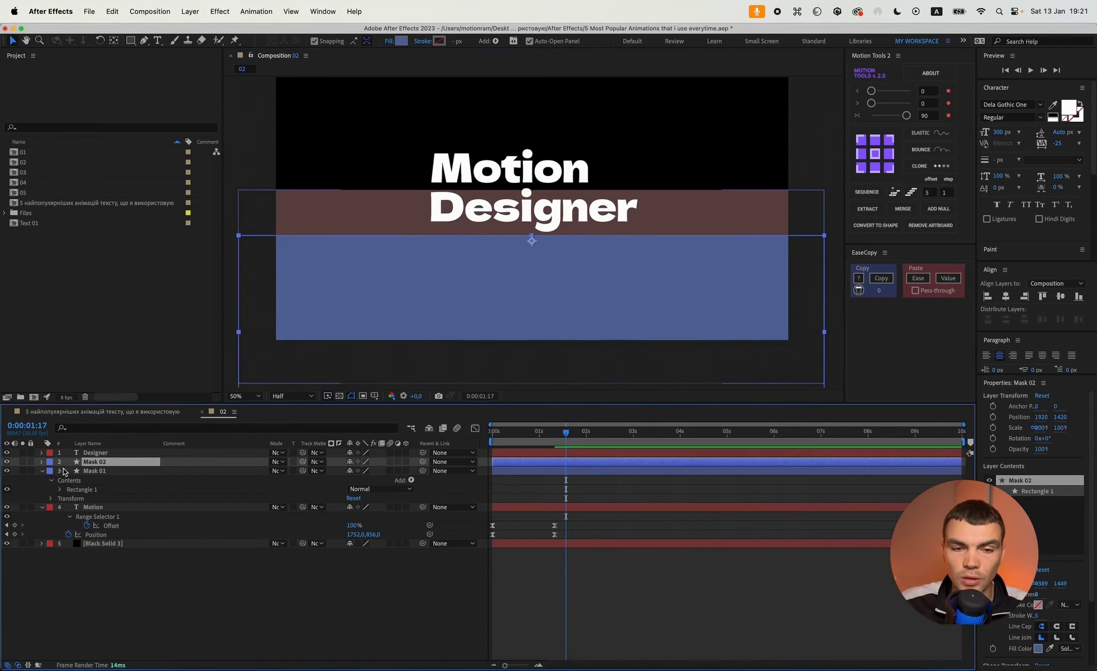
left_click(43, 471)
left_click(42, 479)
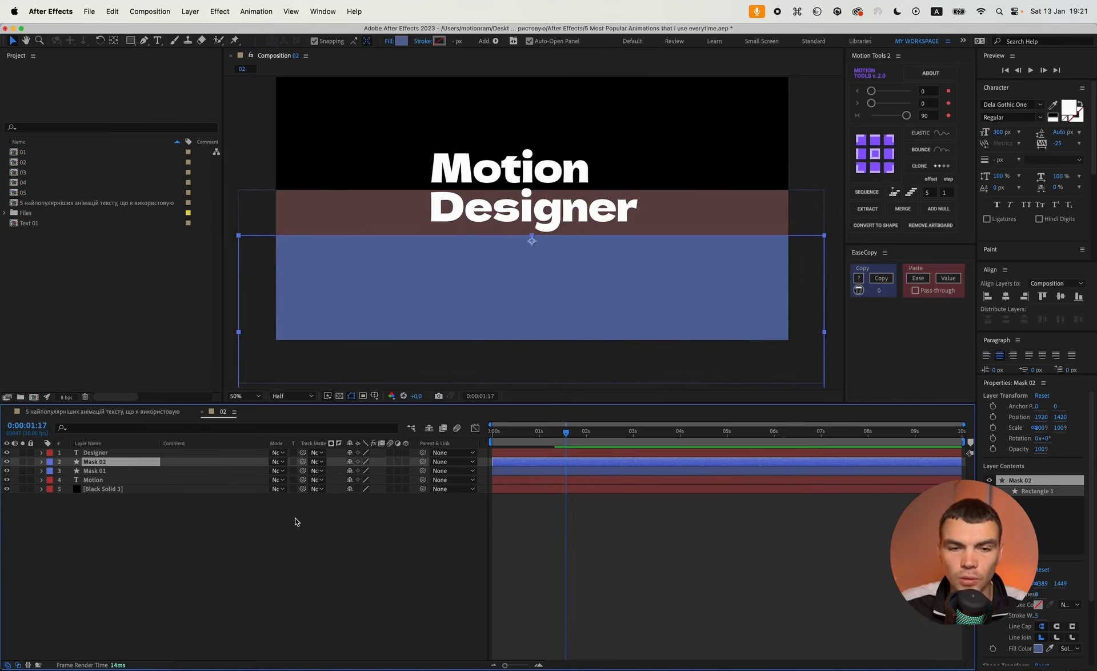
left_click_drag(266, 447, 216, 447)
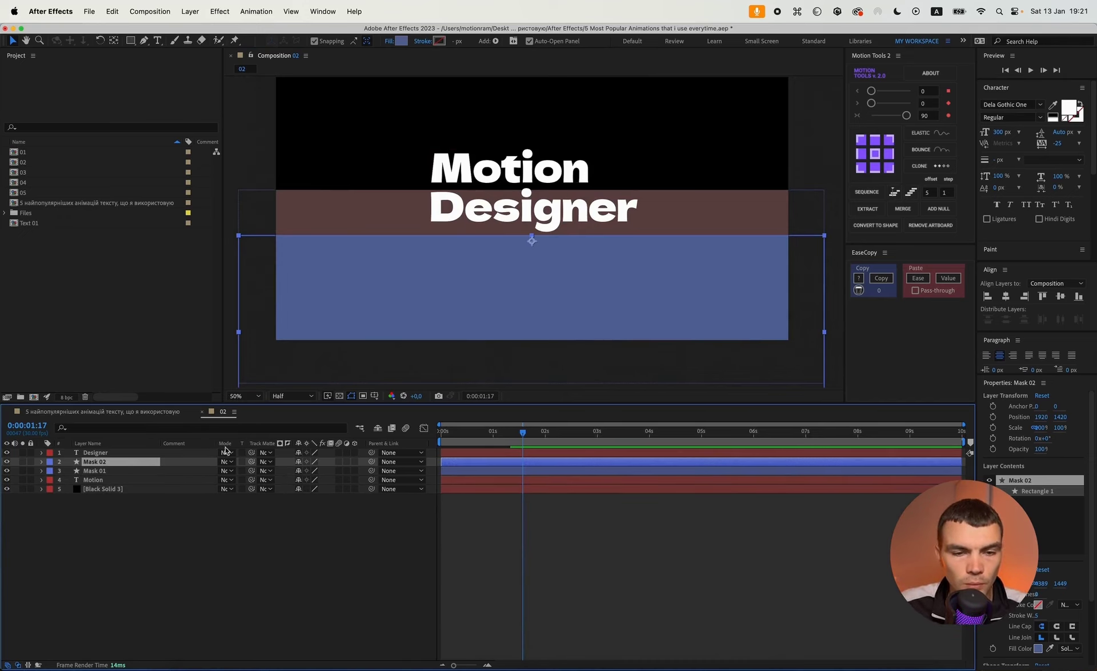
left_click_drag(293, 444, 295, 444)
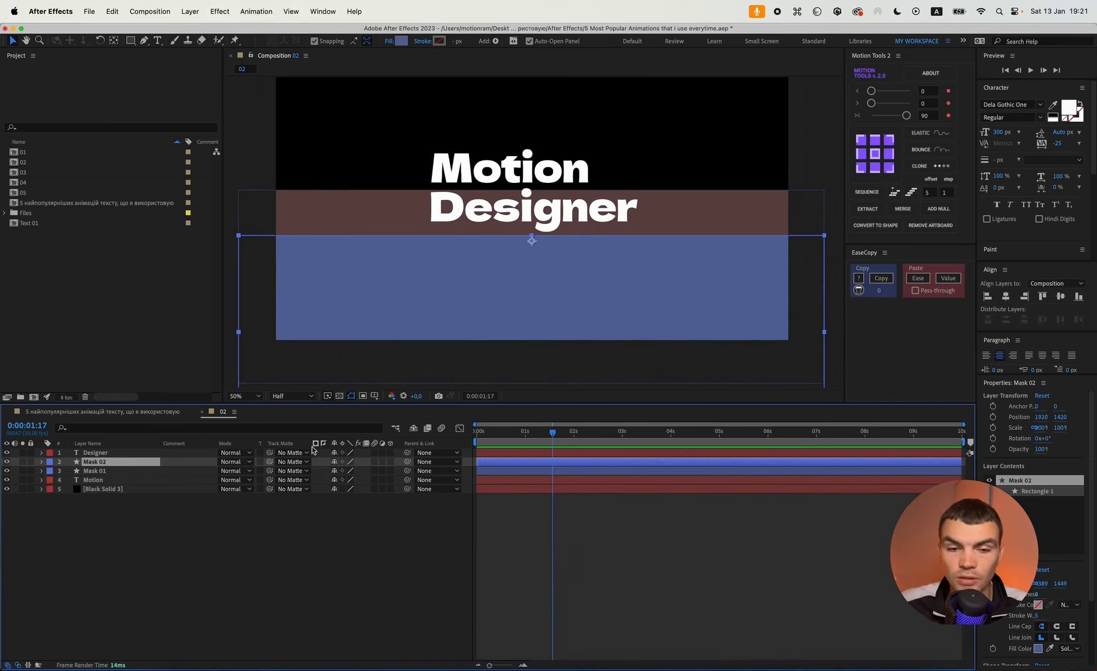
left_click(336, 580)
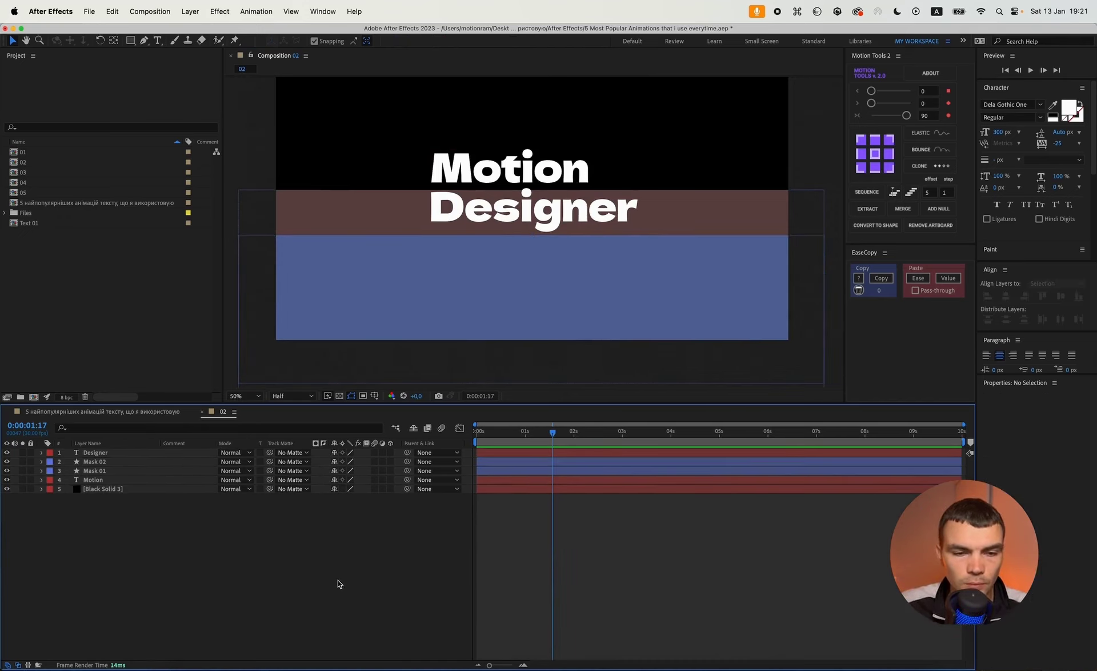
Step: Use Mask 01 as the "Motion" layer's inverted alpha matte, and check the reveal with the "Designer" layer hidden
left_click(100, 481)
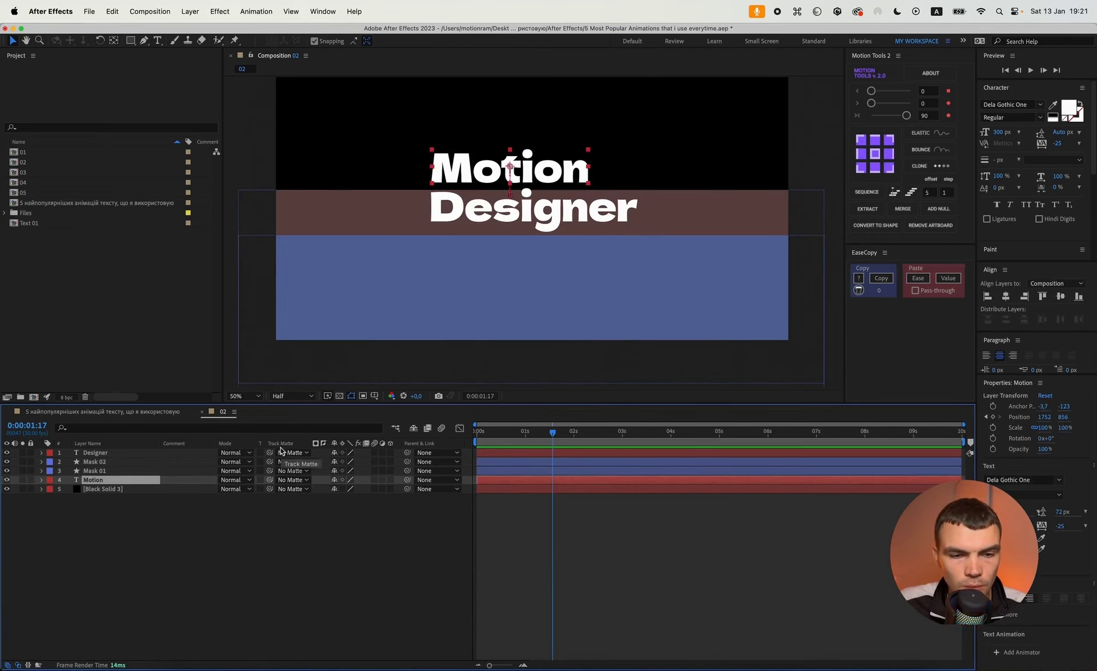
left_click_drag(271, 482, 103, 474)
left_click_drag(546, 434, 508, 440)
left_click(7, 452)
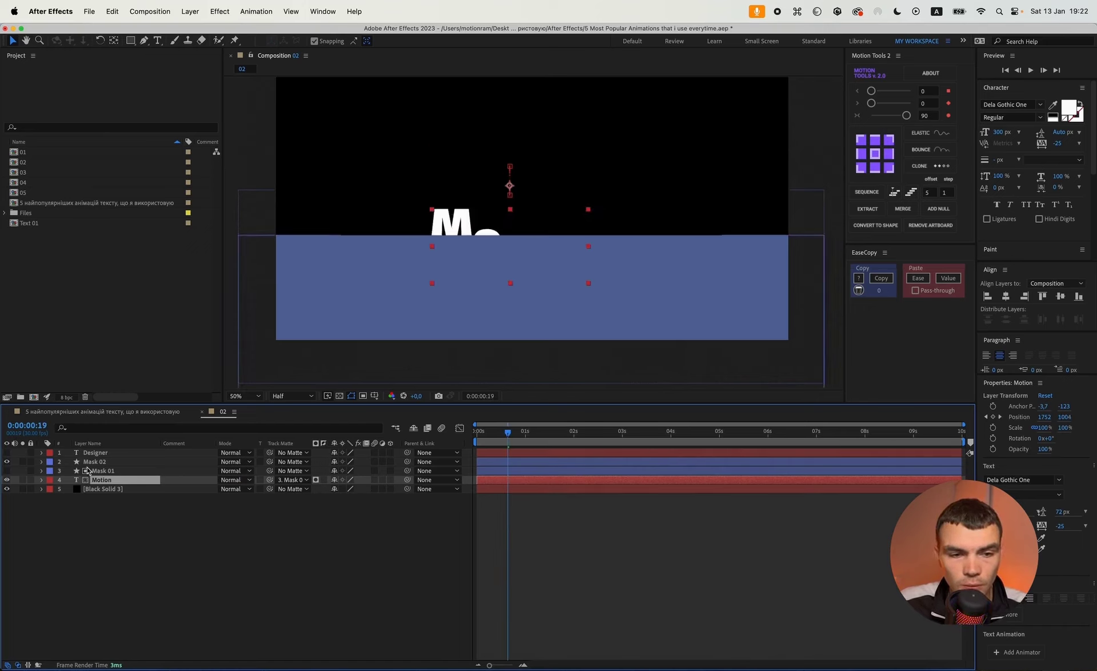
left_click(323, 482)
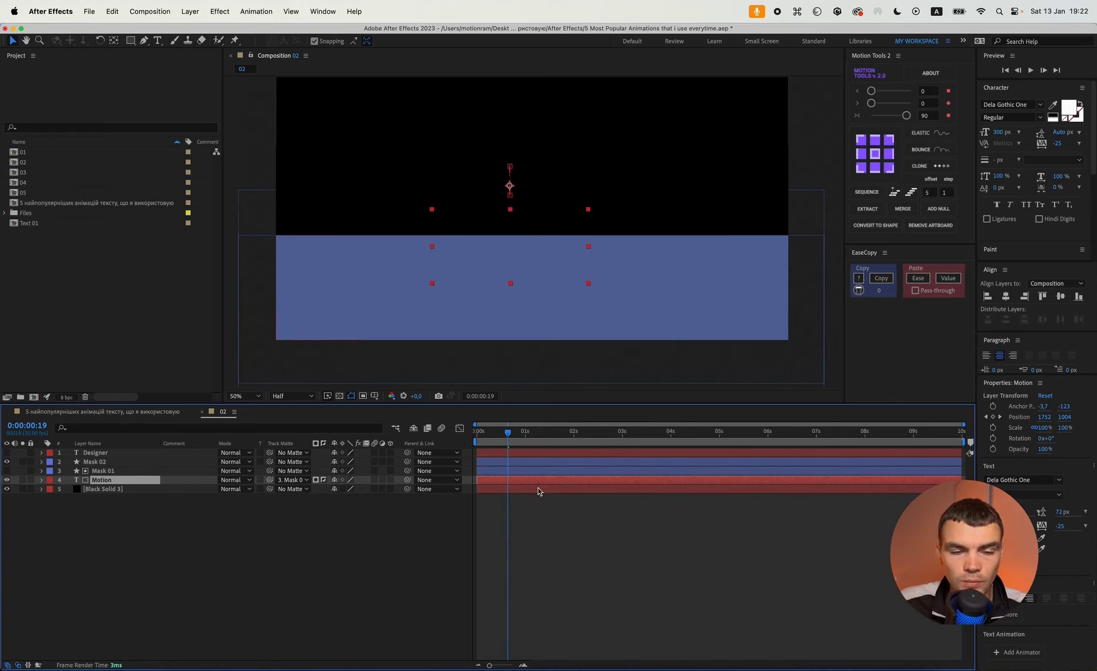
left_click(536, 516)
left_click_drag(509, 436, 532, 442)
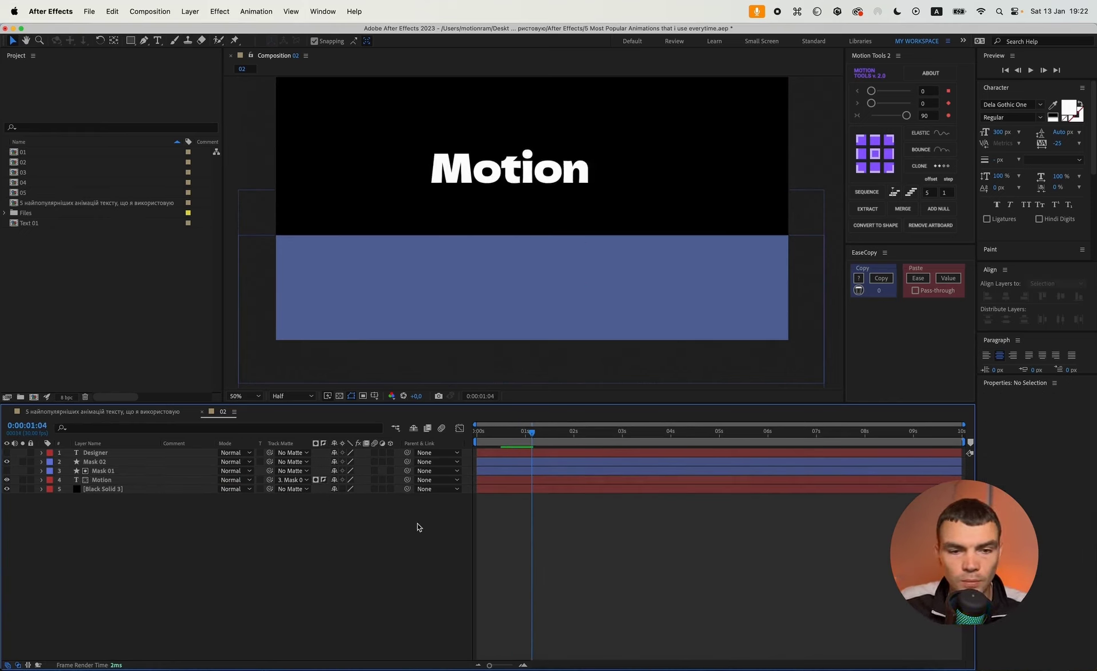
Step: Unhide the "Designer" layer, move it below Mask 02, and use Mask 02 as its inverted alpha matte
left_click(96, 451)
left_click(7, 452)
left_click_drag(95, 453, 105, 456)
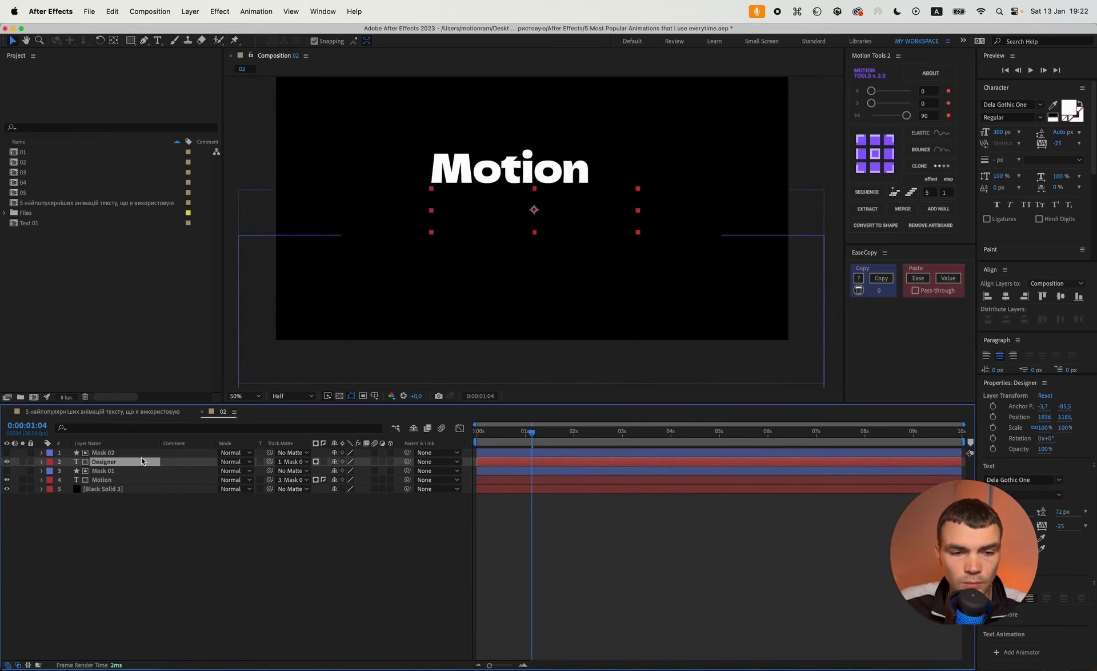
left_click(323, 462)
Step: Add position keyframes to the "Designer" layer at 0:00 and at 0:00:01:10, matching the timing of the "Motion" layer's keyframes
key("Home")
key("p")
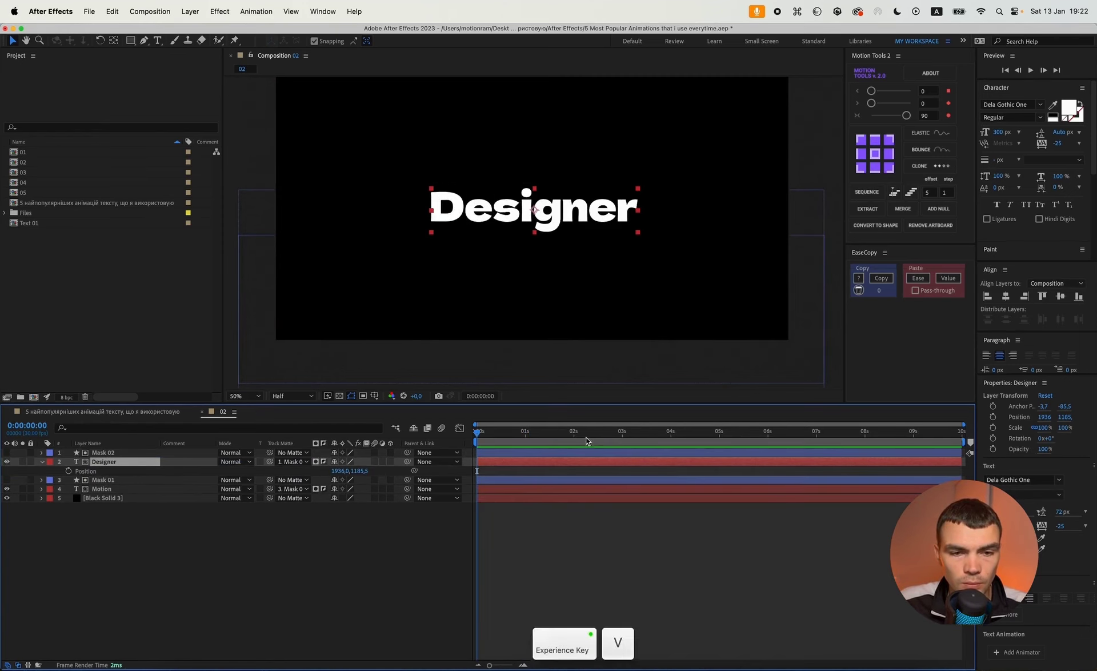
left_click(69, 471)
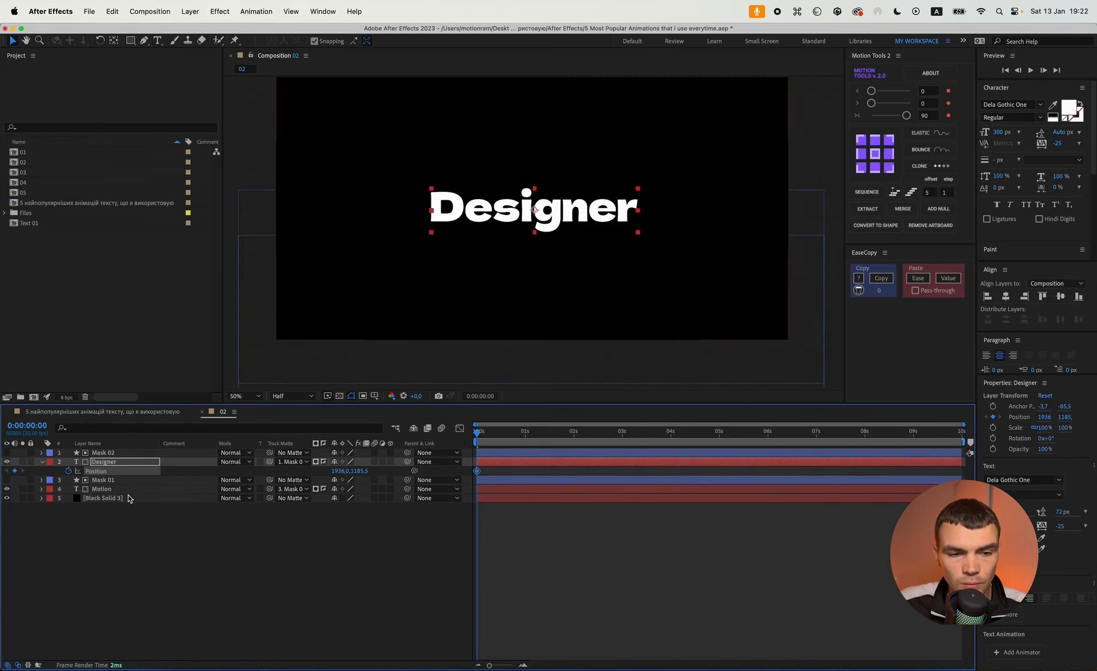
left_click(118, 490)
key("u")
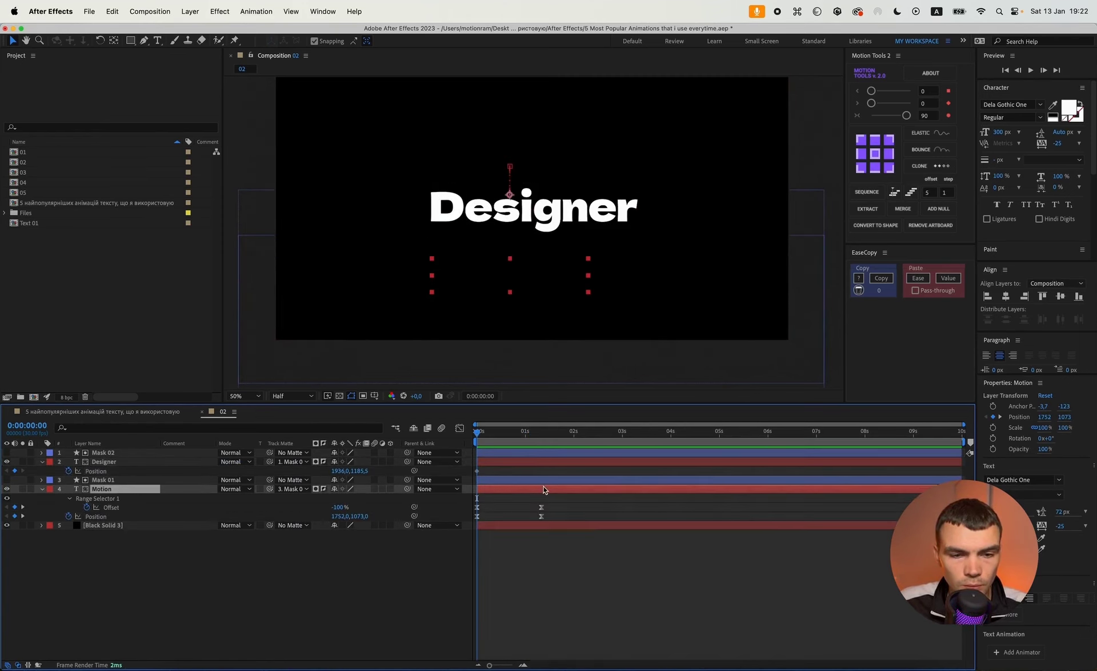
left_click(541, 431)
left_click(14, 471)
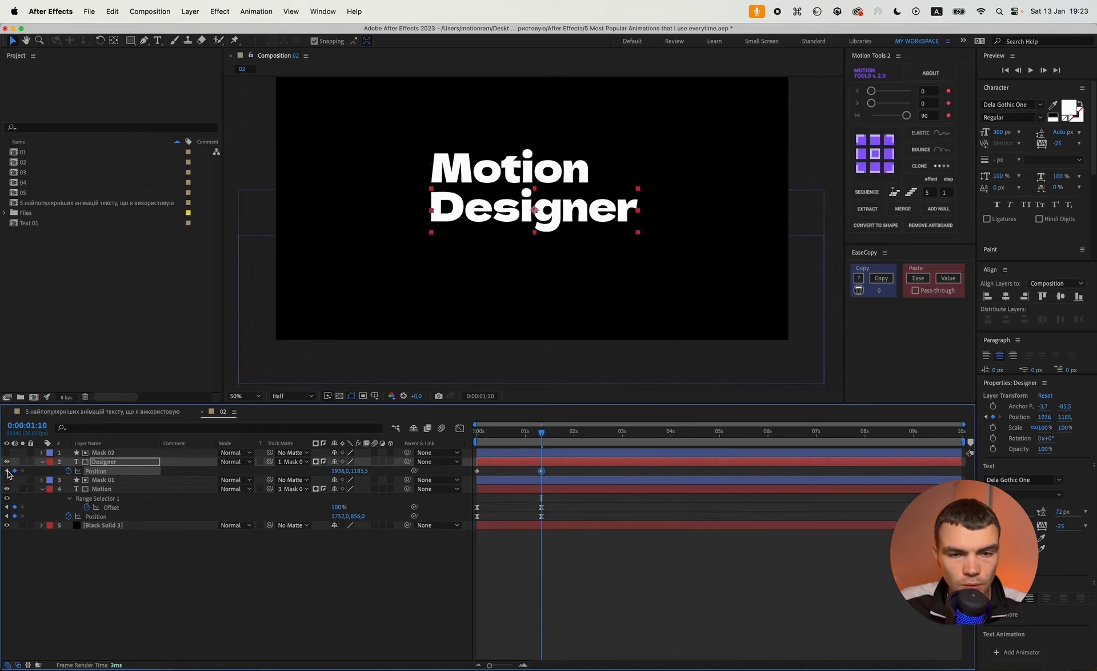
Step: Lower the "Designer" layer to vertical position 1576.5 at the first keyframe, ease both position keyframes at 90, and preview the animation
left_click(7, 471)
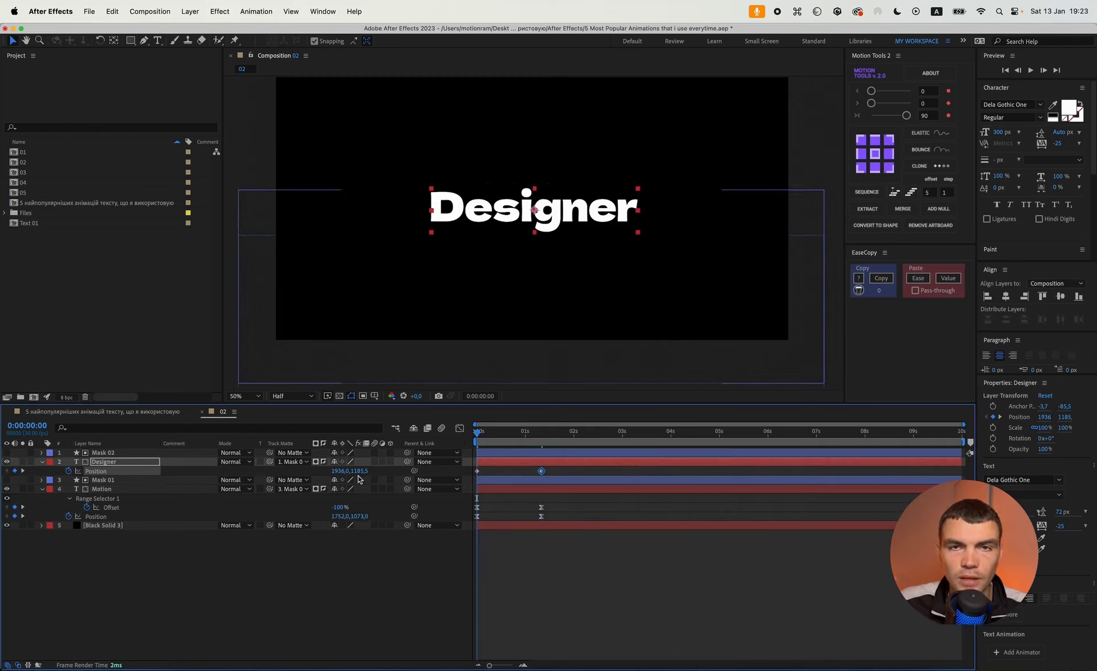
left_click_drag(359, 470, 548, 487)
left_click(541, 471)
left_click(906, 116)
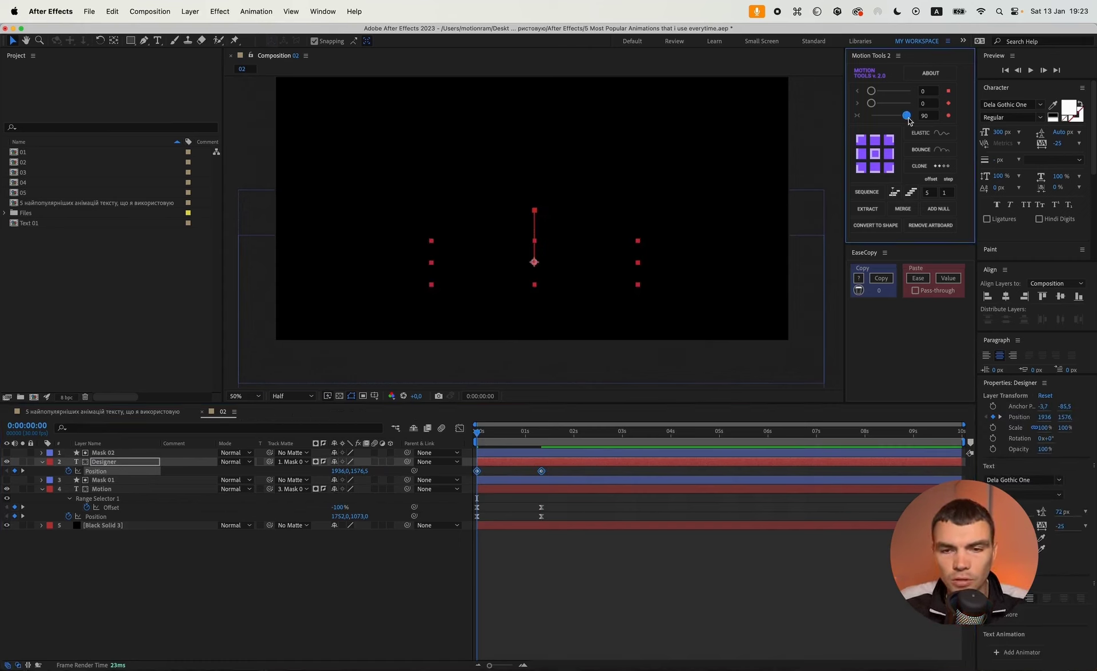
left_click(543, 589)
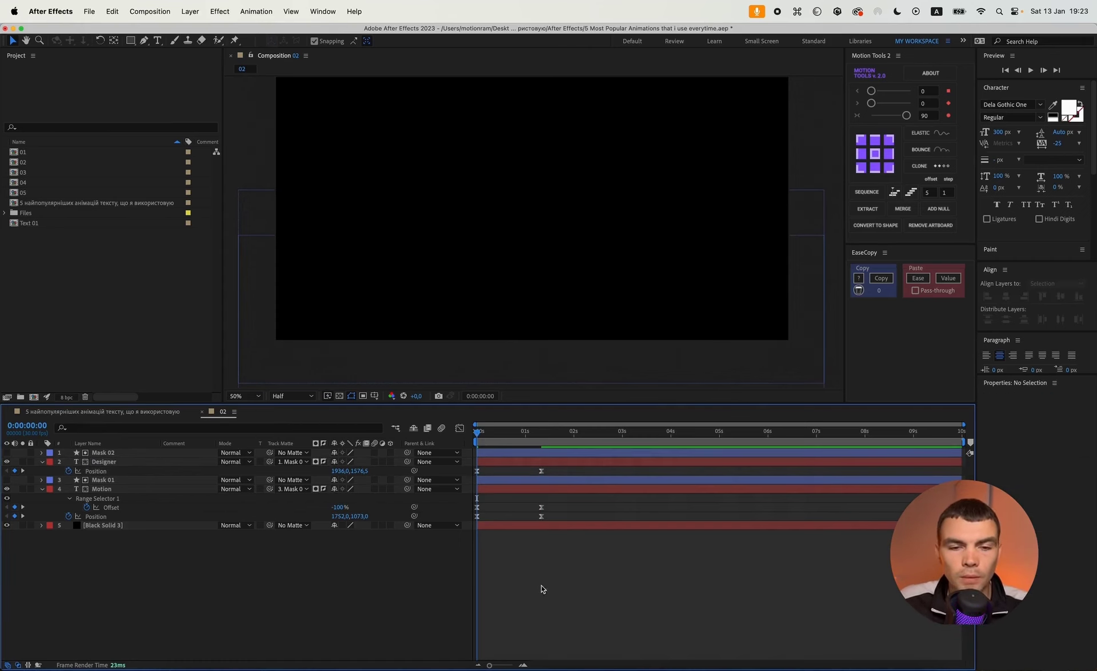
key("space")
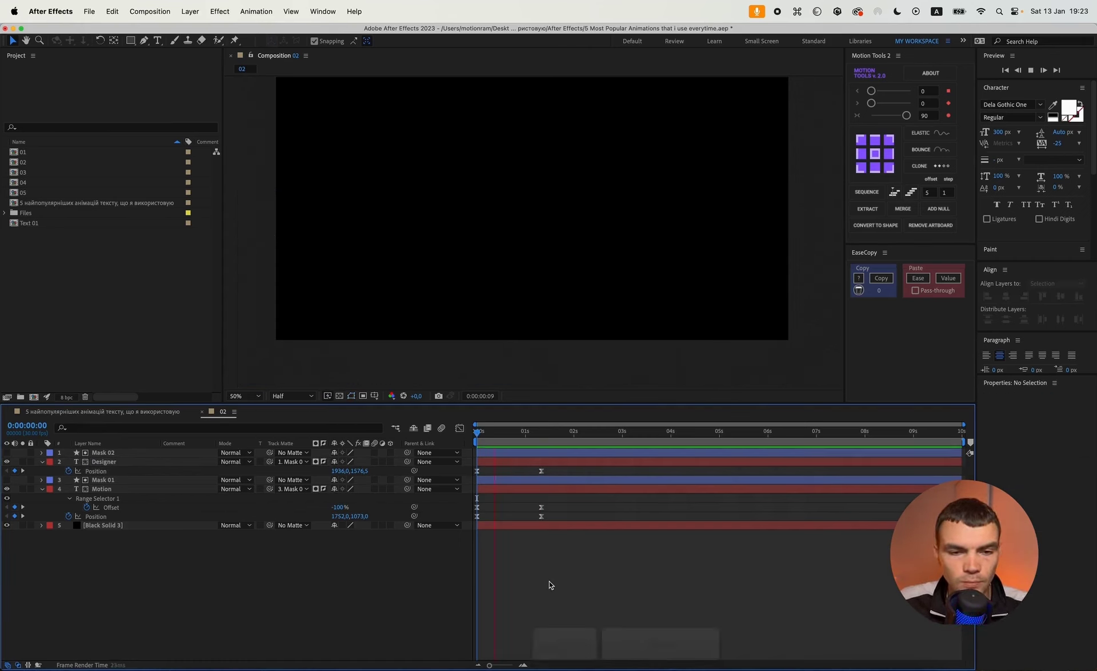
key("space")
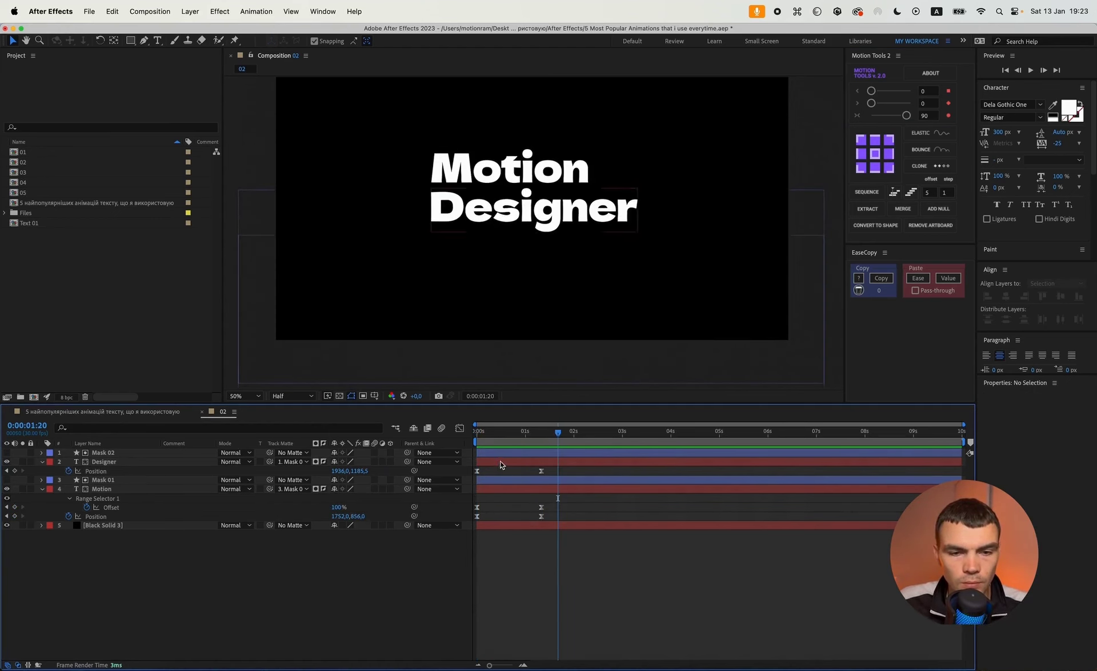
Step: Shift the "Designer" and Mask 02 layers together to start about a quarter second into the composition, and preview the staggered reveal
left_click(499, 460)
left_click(498, 453, "shift")
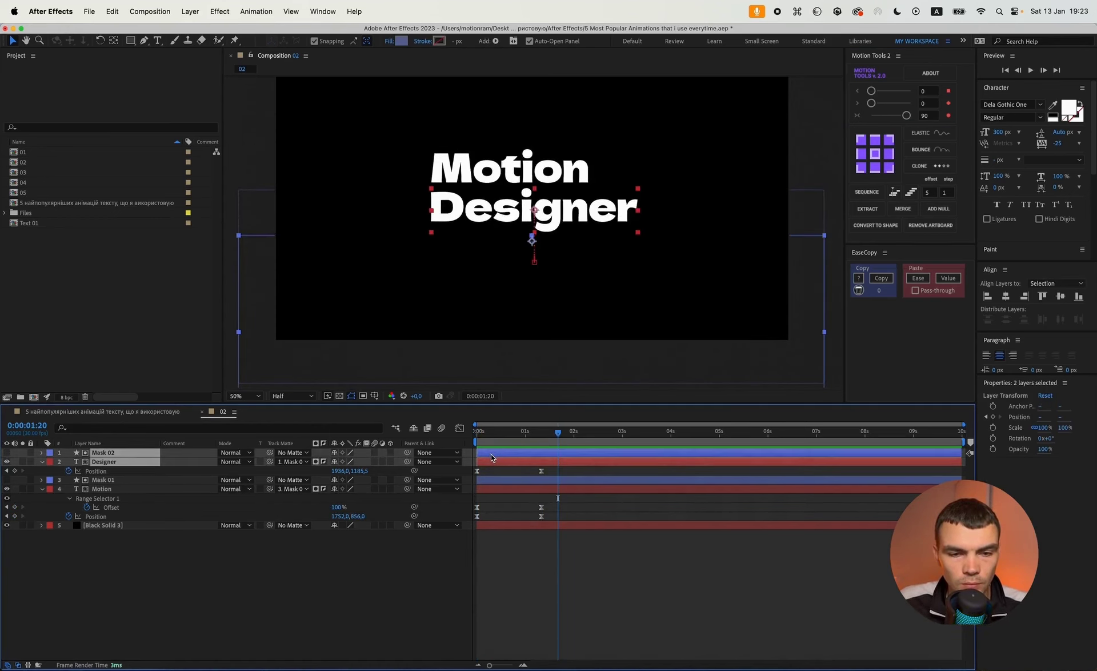
left_click_drag(492, 453, 499, 456)
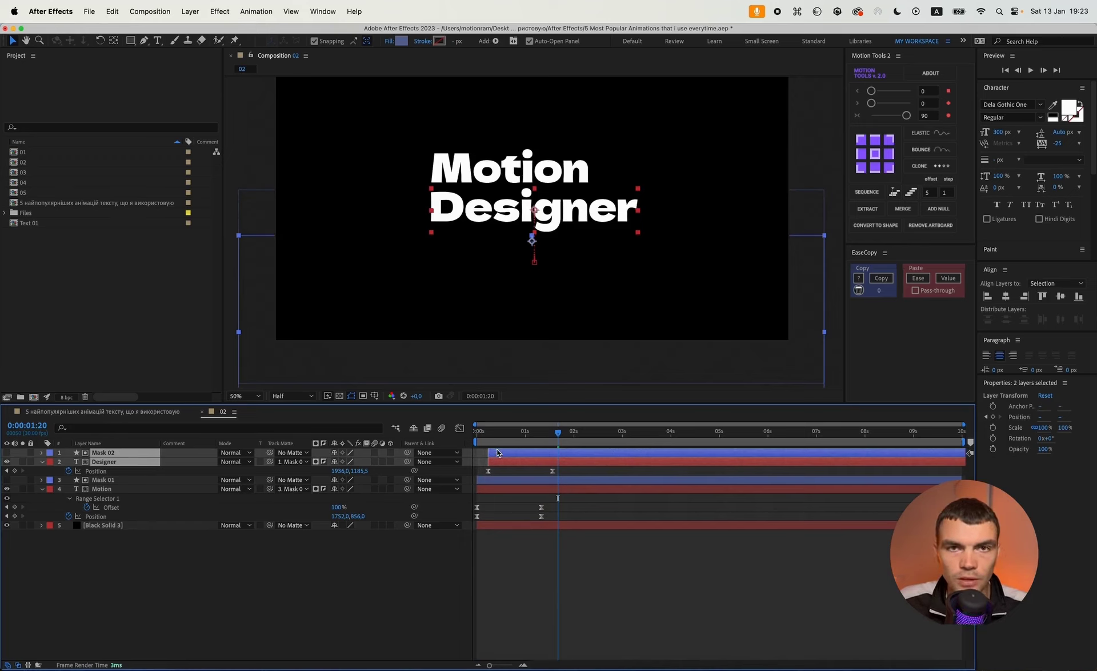
left_click(569, 596)
key("space")
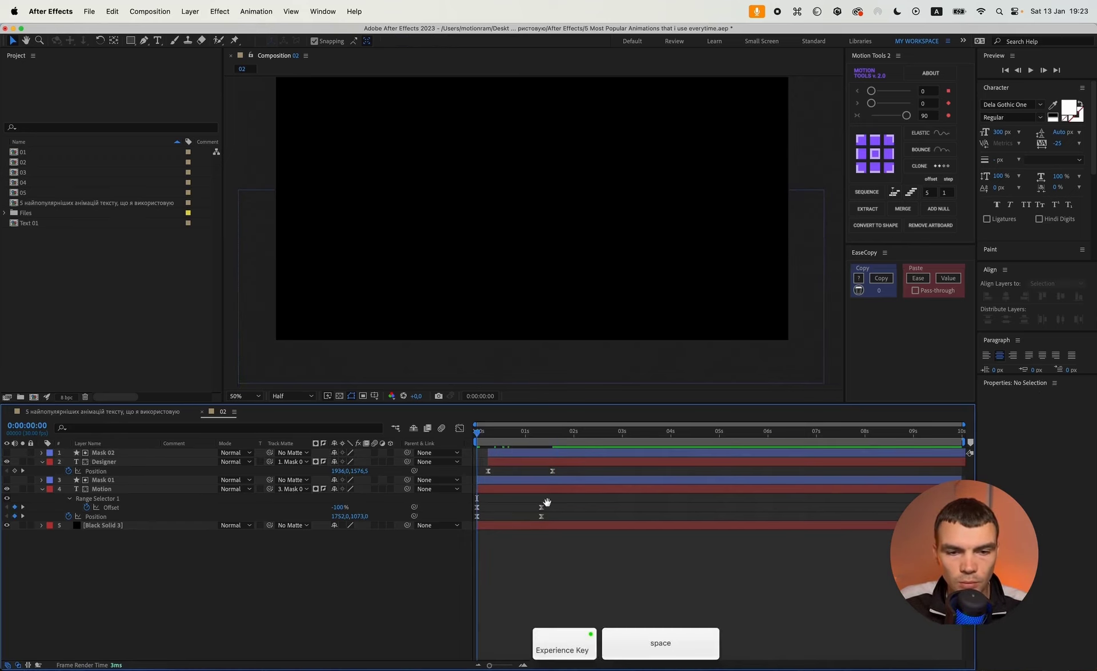
key("space")
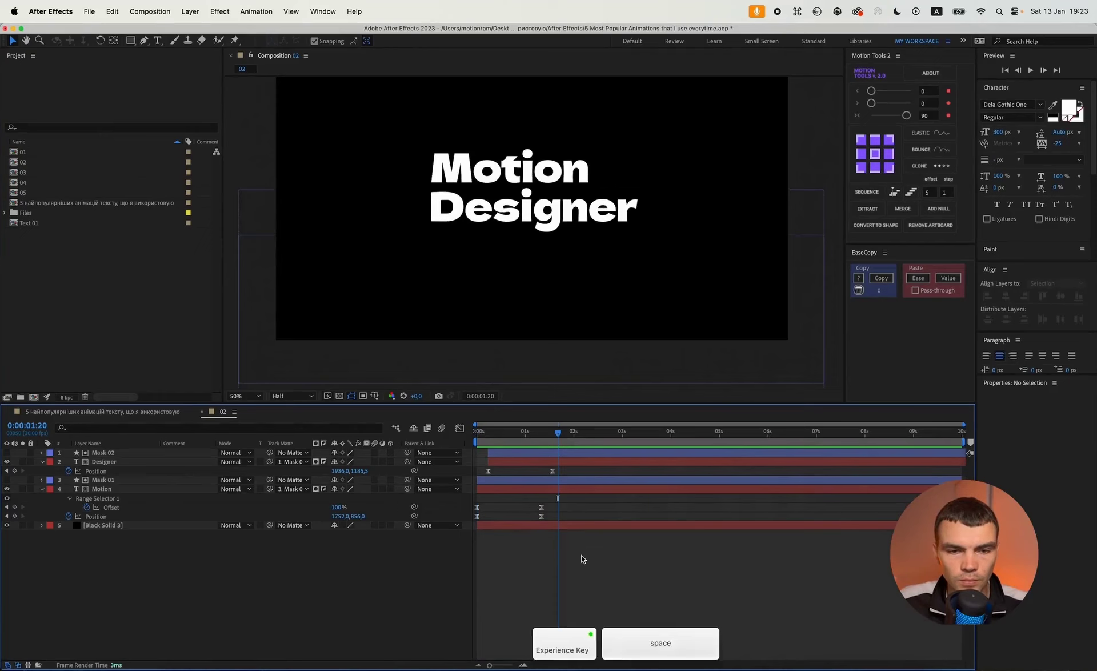
Step: Add a null object and place it directly above Mask 01 in the layer stack
left_click(99, 489)
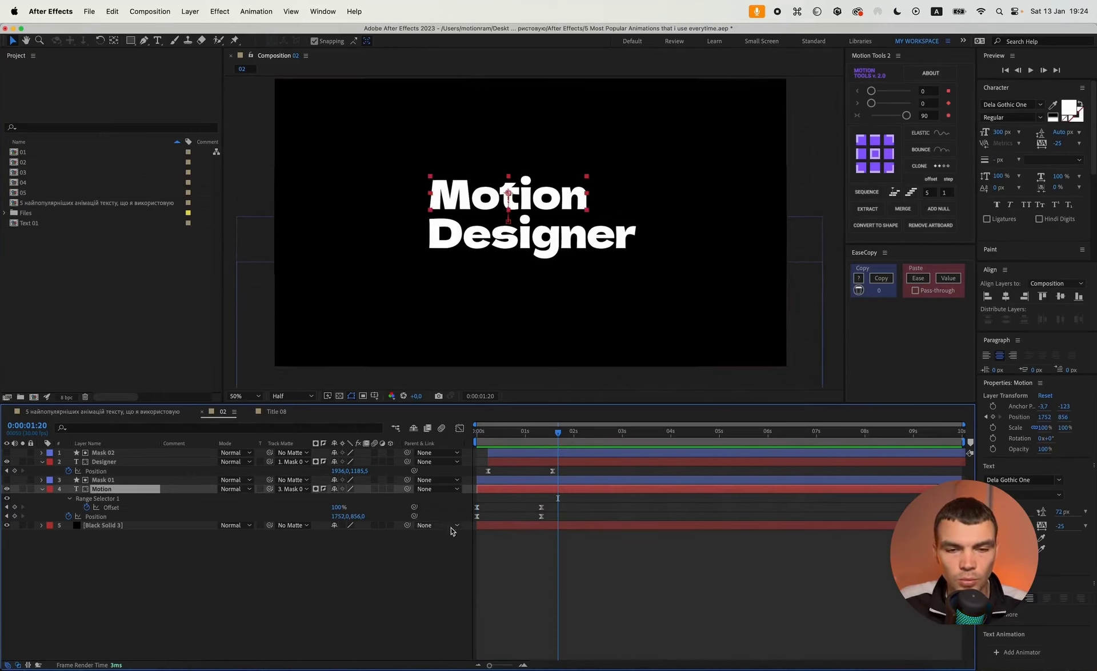
left_click_drag(559, 514, 451, 526)
left_click(345, 575)
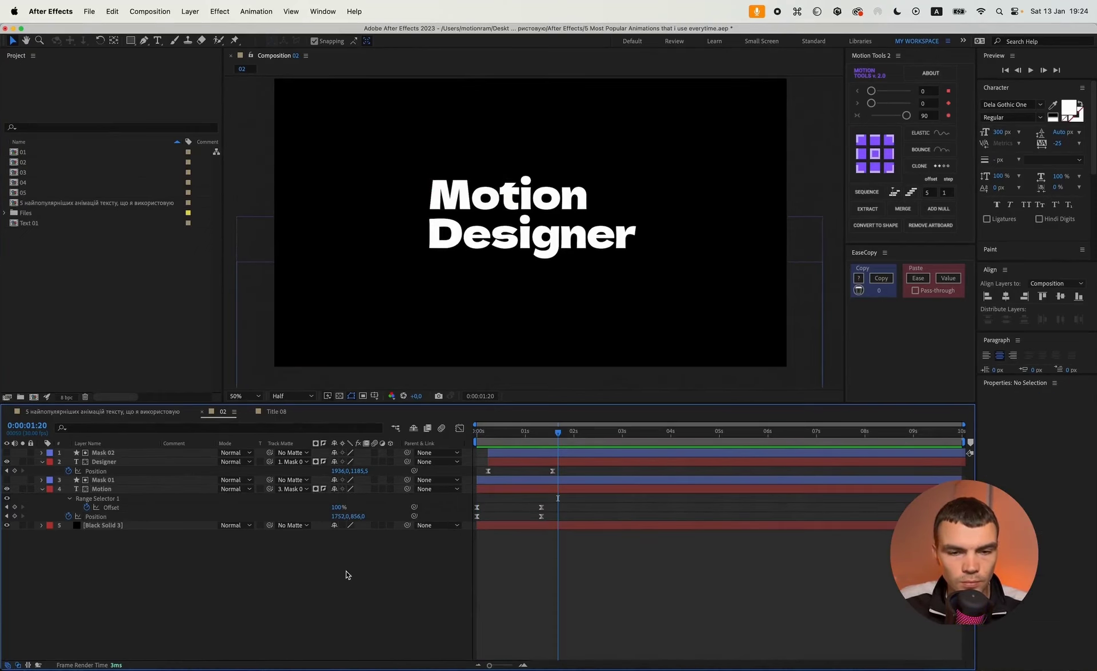
left_click(949, 209)
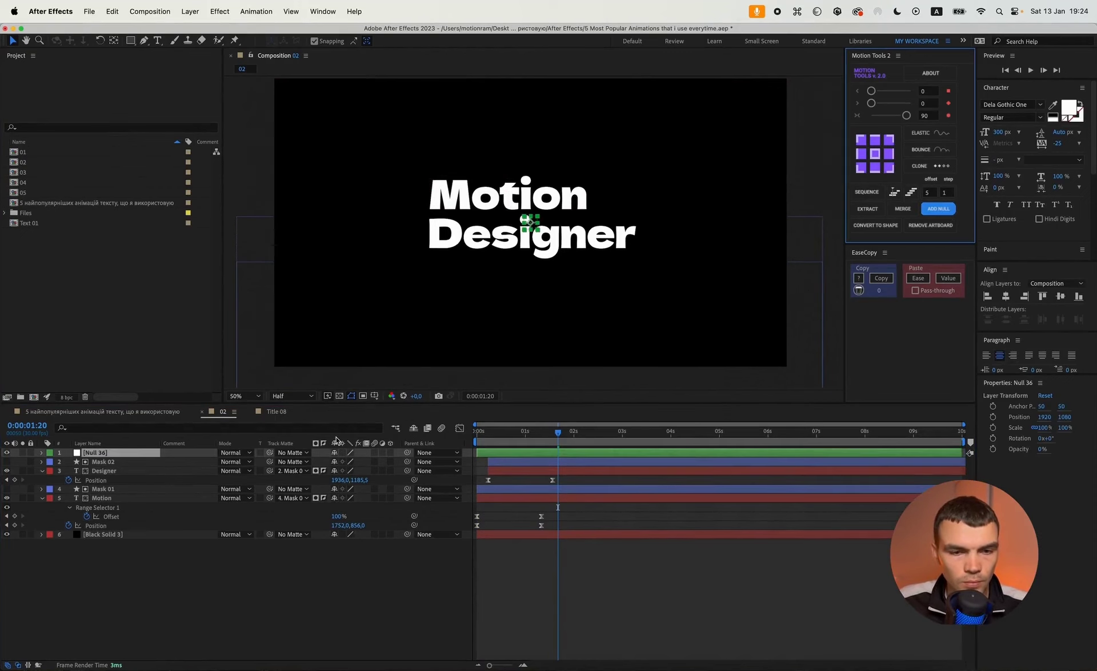
left_click_drag(102, 452, 110, 487)
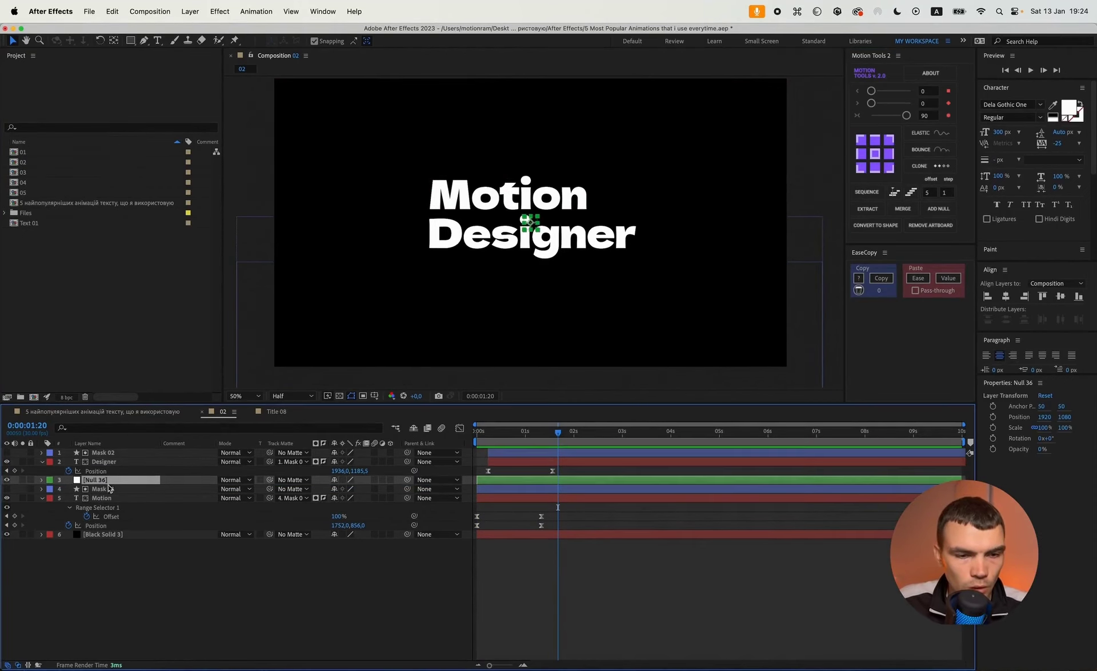
left_click(446, 592)
Step: Cut the position keyframes from the "Motion" layer and paste them onto the null's position at the start of the composition
left_click_drag(563, 520, 460, 537)
key("Delete")
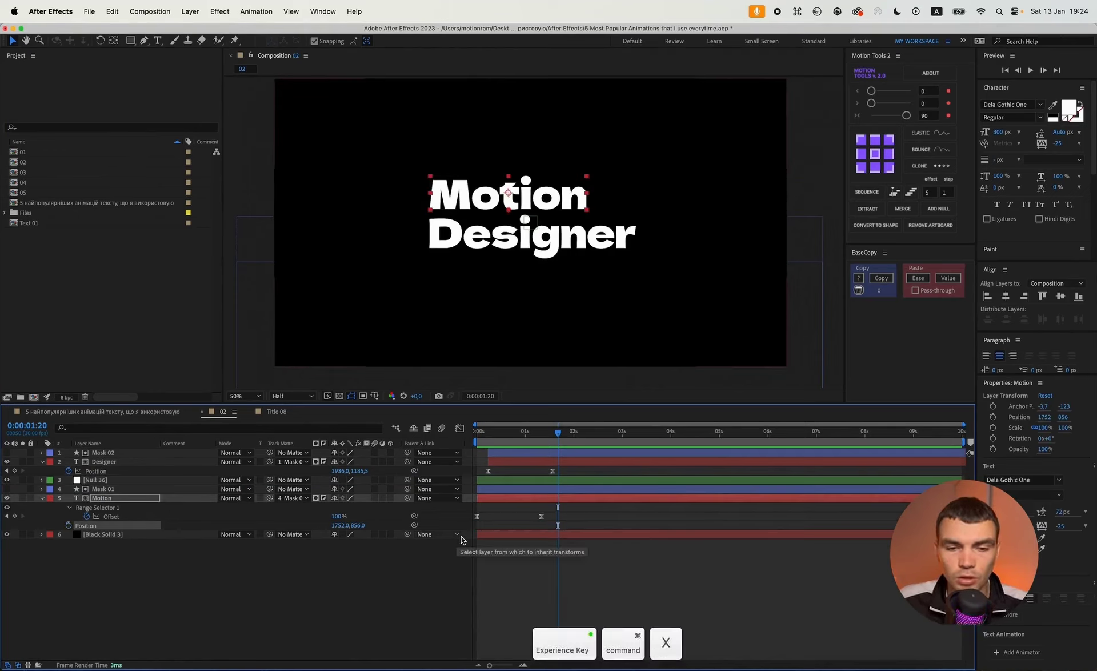
left_click(490, 480)
key("Home")
key("p")
key("super+v")
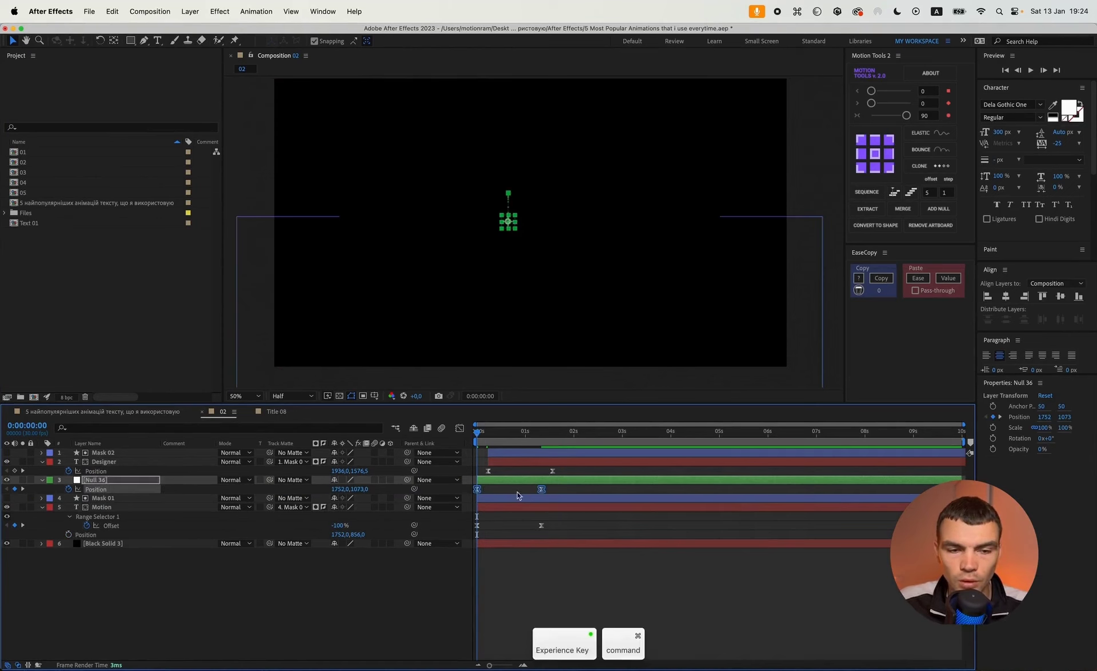
Step: At 0:00:02:15, parent Mask 01 and the "Motion" layer to the null, and preview the animation from the start
left_click_drag(487, 434, 598, 435)
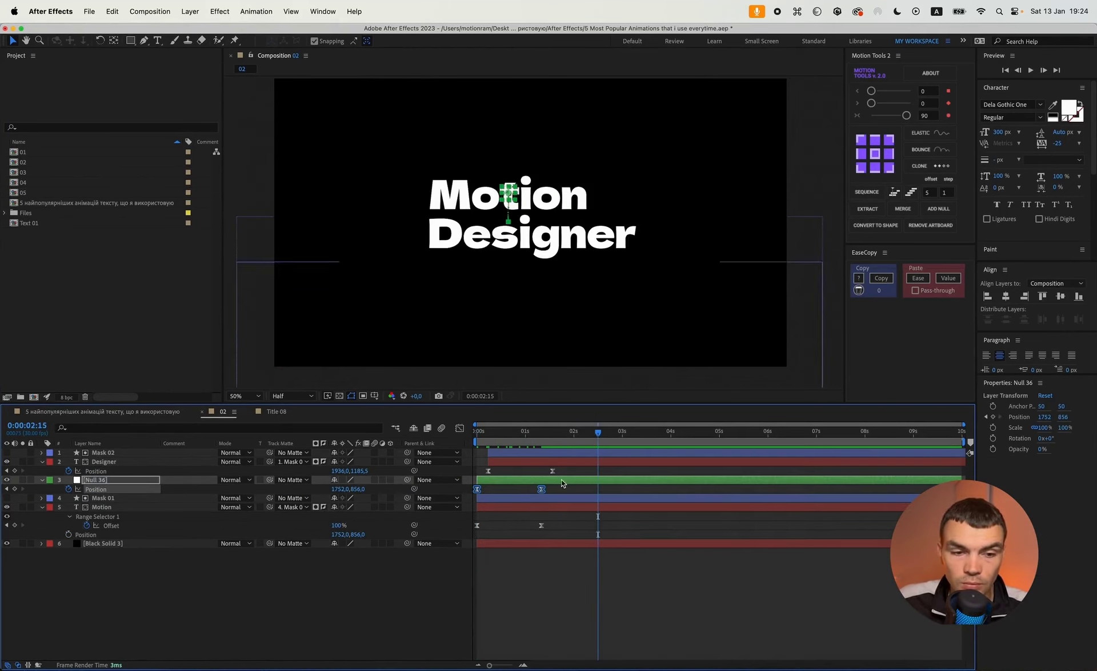
left_click(108, 508)
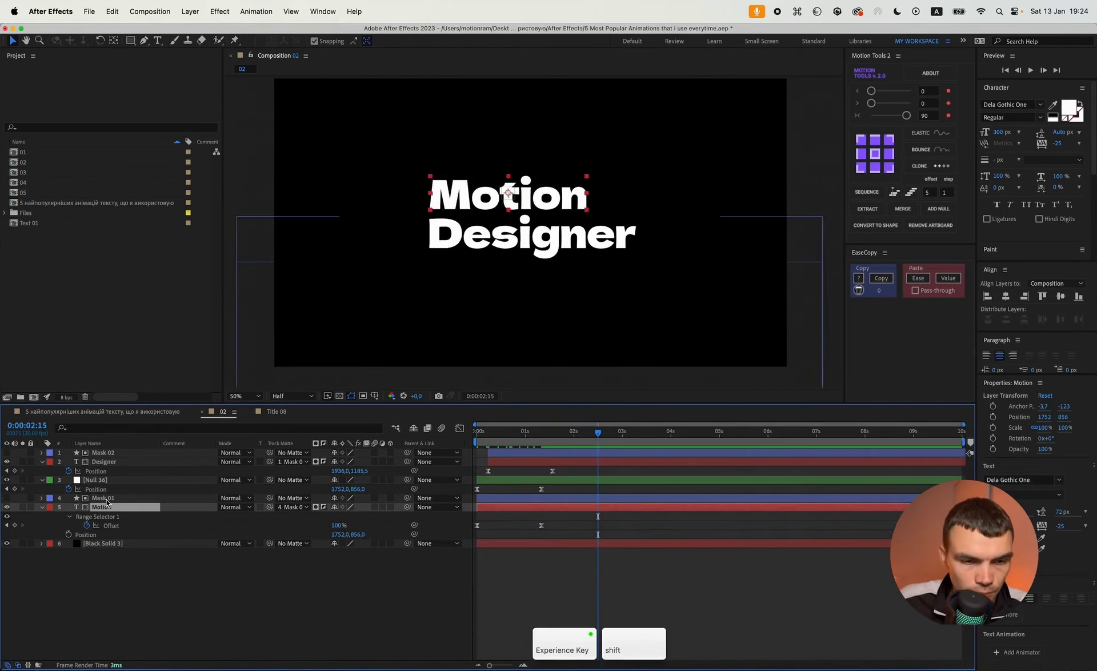
left_click(106, 498, "shift")
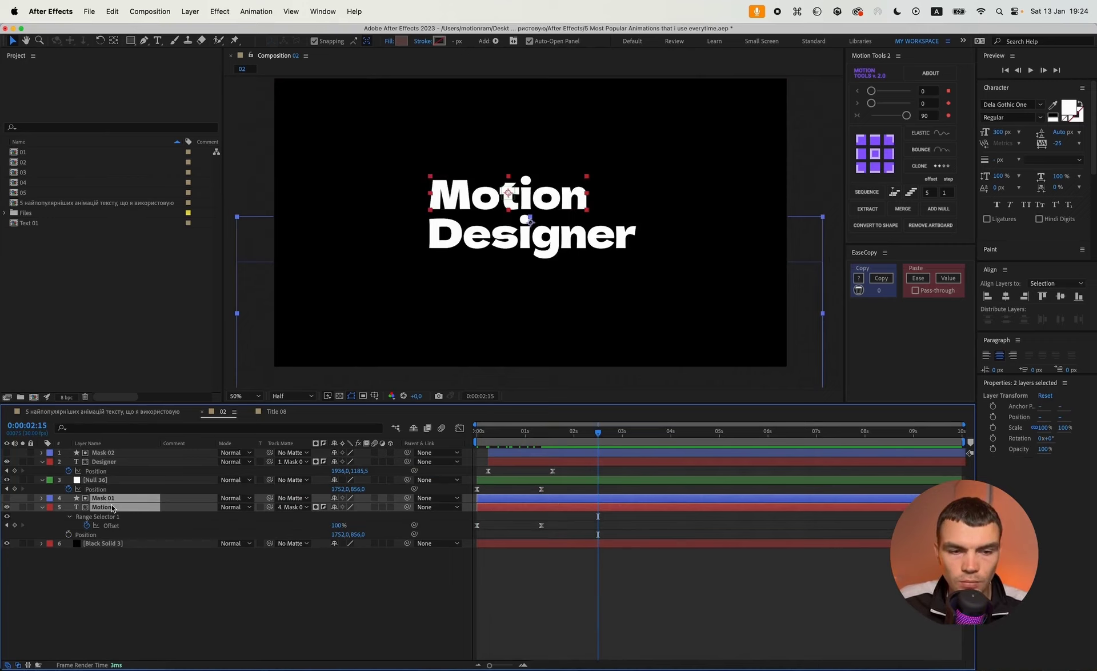
left_click_drag(407, 497, 131, 491)
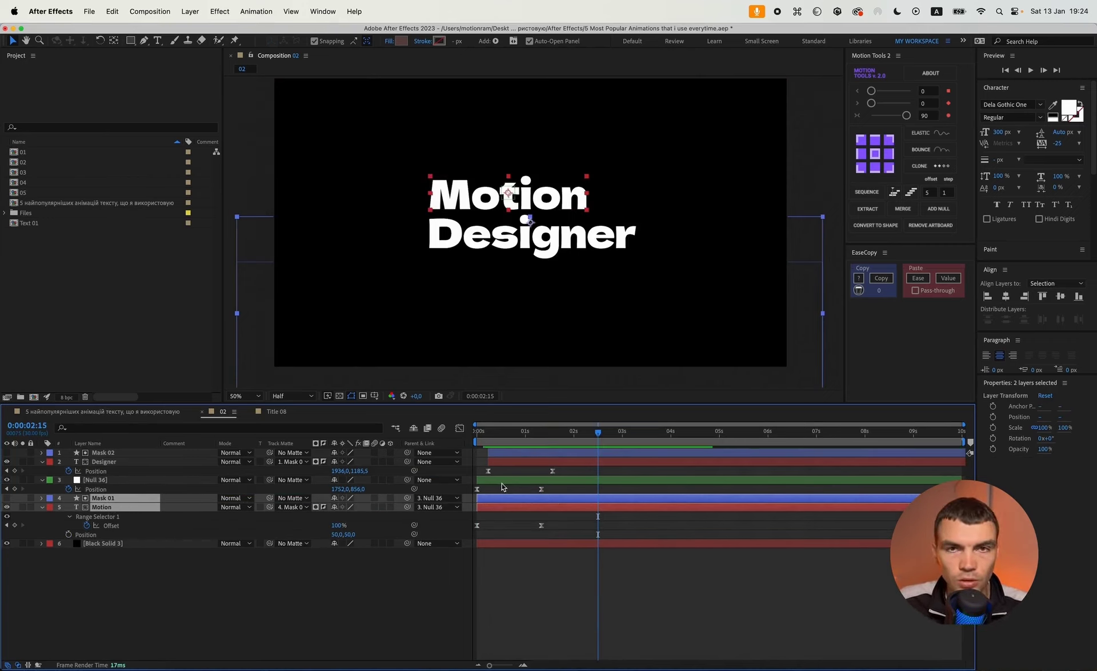
left_click_drag(594, 433, 437, 437)
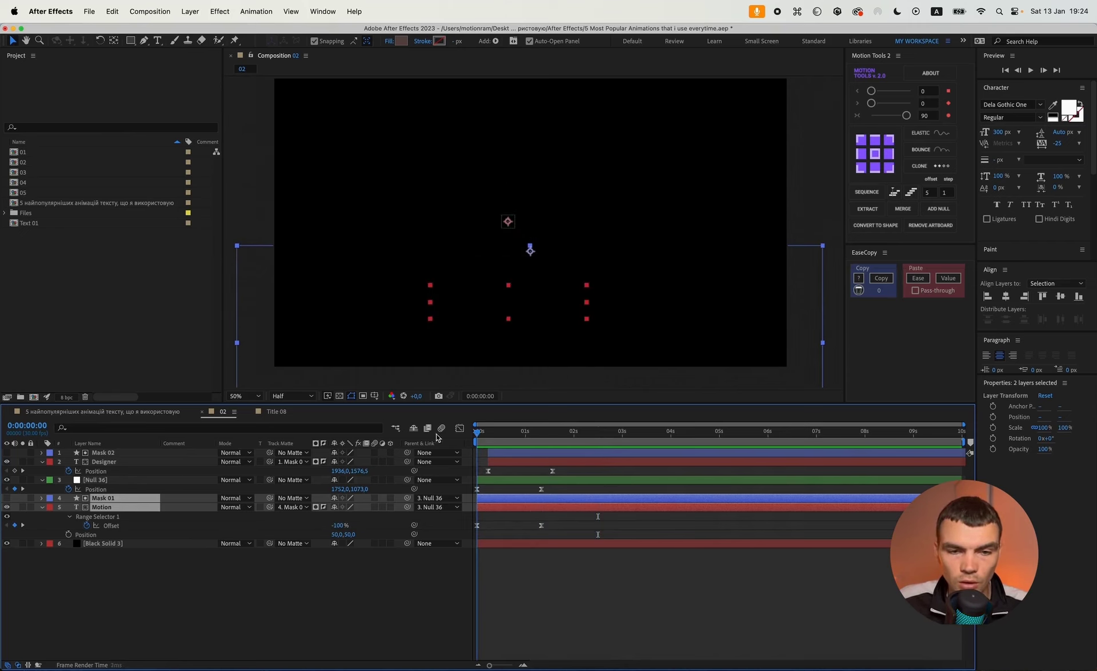
left_click(402, 599)
key("space")
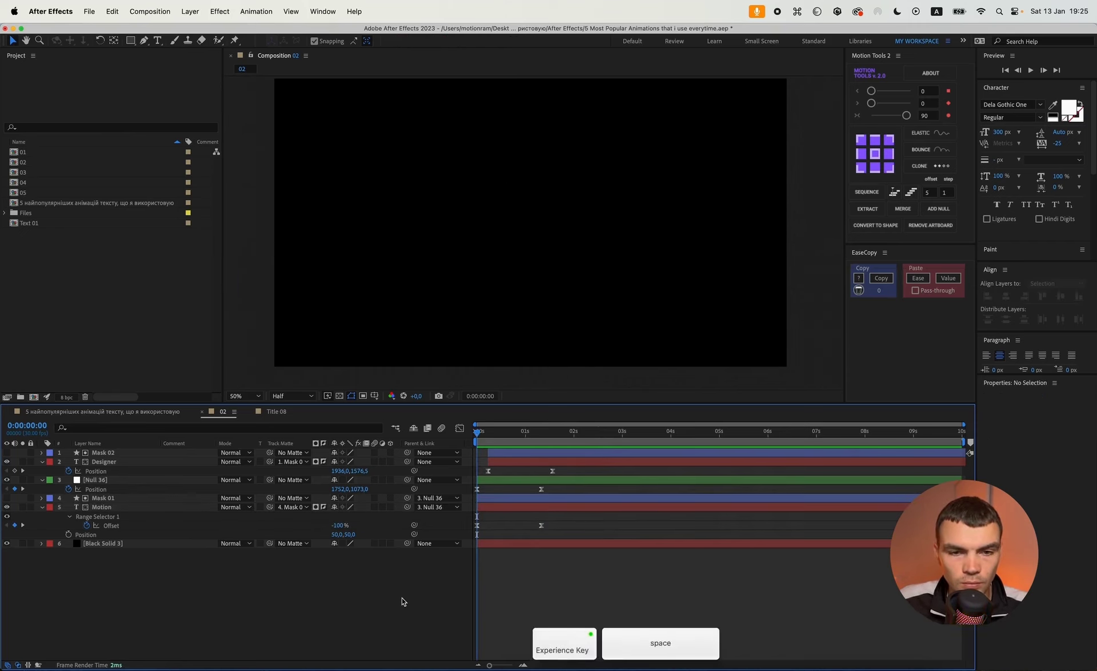
Step: Duplicate the null, place the copy above Mask 02, and shift it to start together with the "Designer" layer
left_click(518, 482)
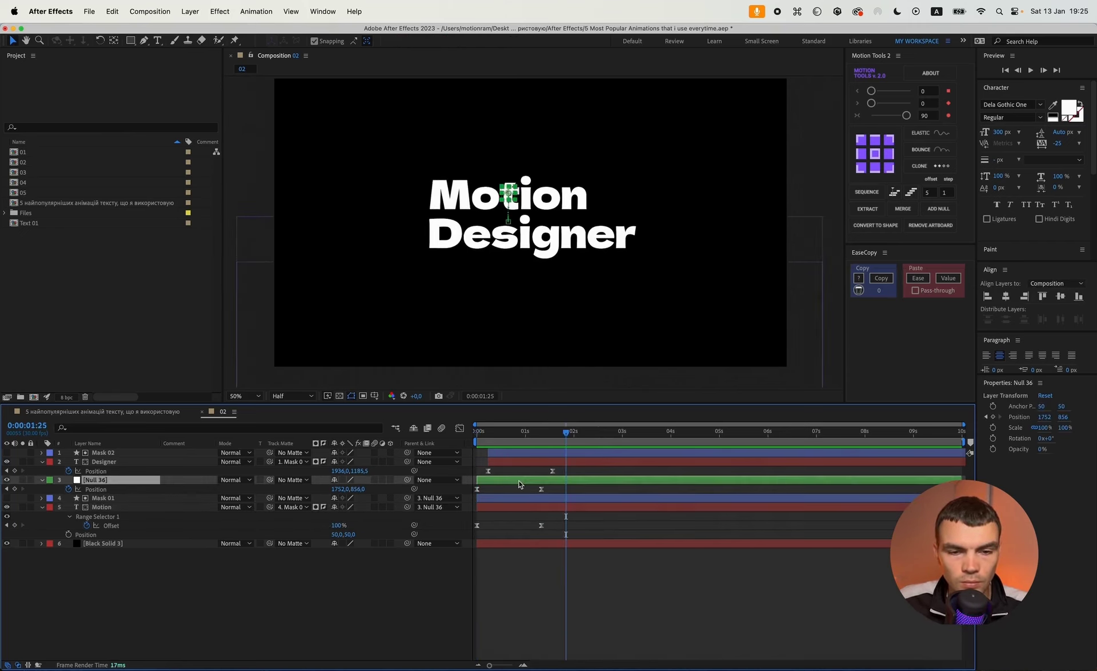
key("super")
left_click_drag(92, 481, 96, 449)
left_click_drag(478, 452, 492, 453)
left_click(520, 473)
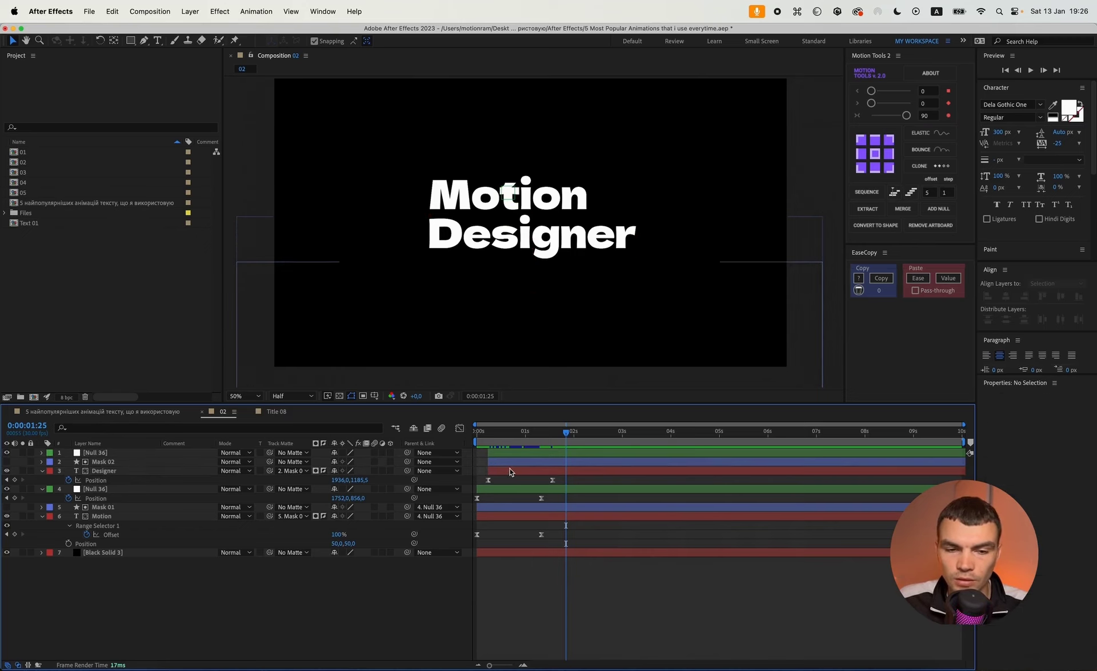
Step: Parent Mask 02 and the "Designer" layer to the upper null
left_click(505, 470)
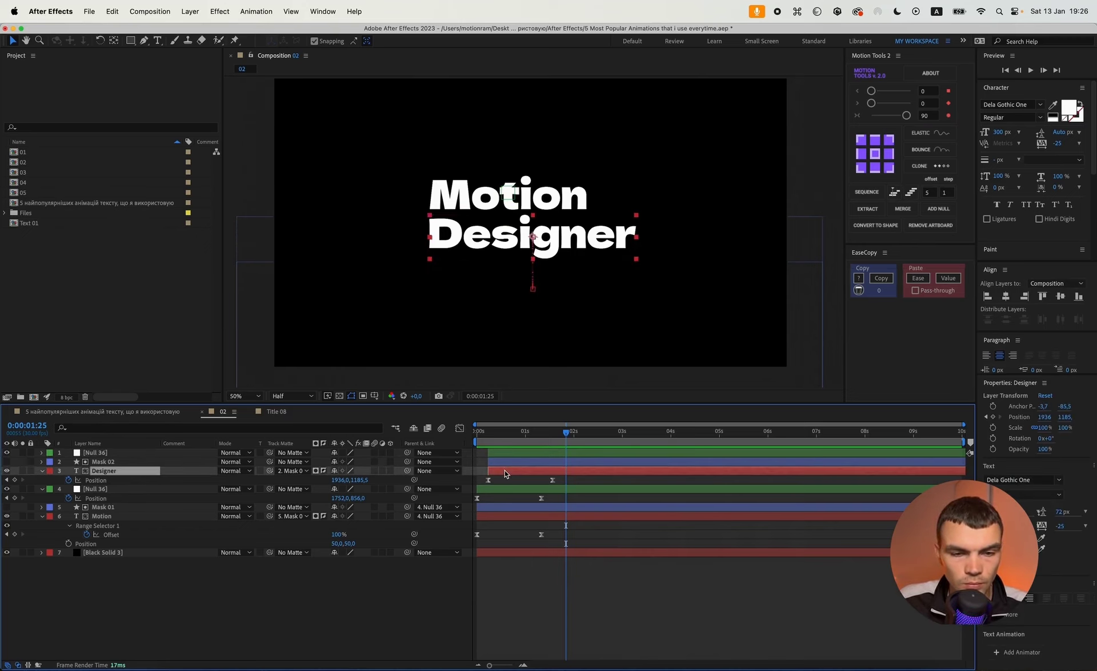
left_click(114, 461, "super")
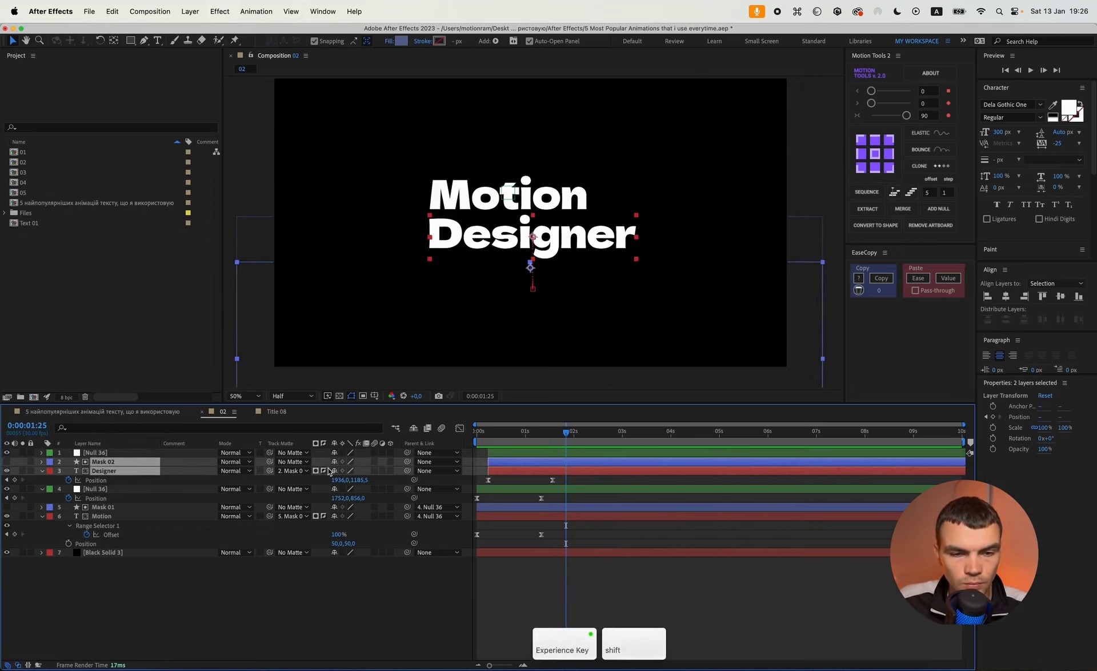
left_click_drag(407, 461, 103, 452)
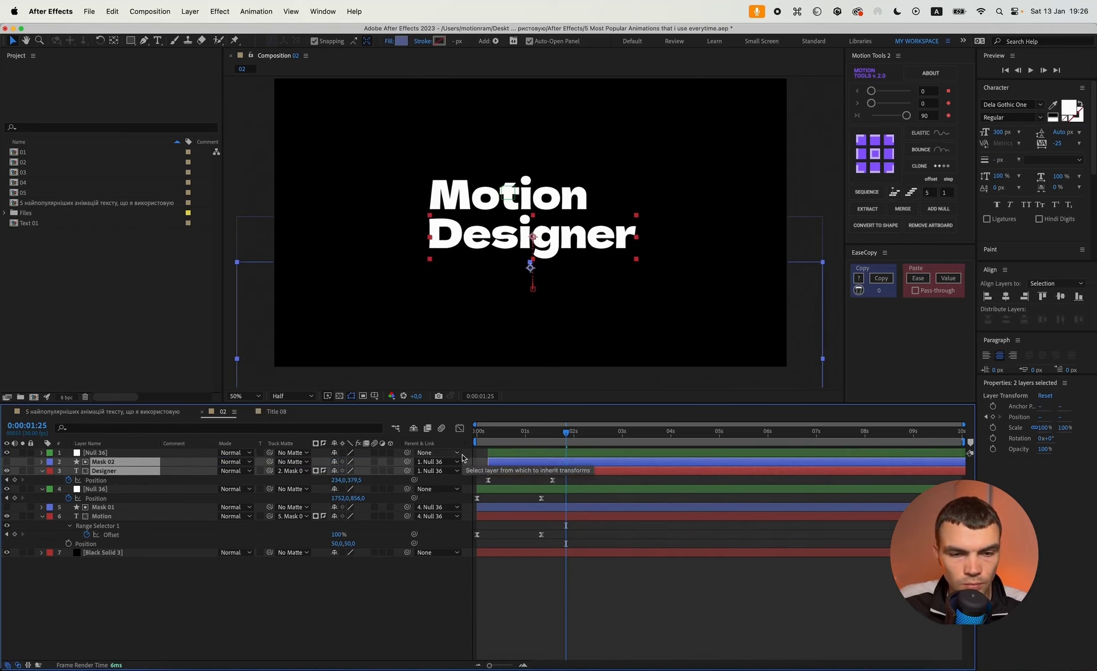
Step: Shift the upper null, Mask 02 and "Designer" layers together to start at about 0.75 seconds, and preview from the start
left_click(503, 453, "shift")
left_click_drag(501, 454, 524, 457)
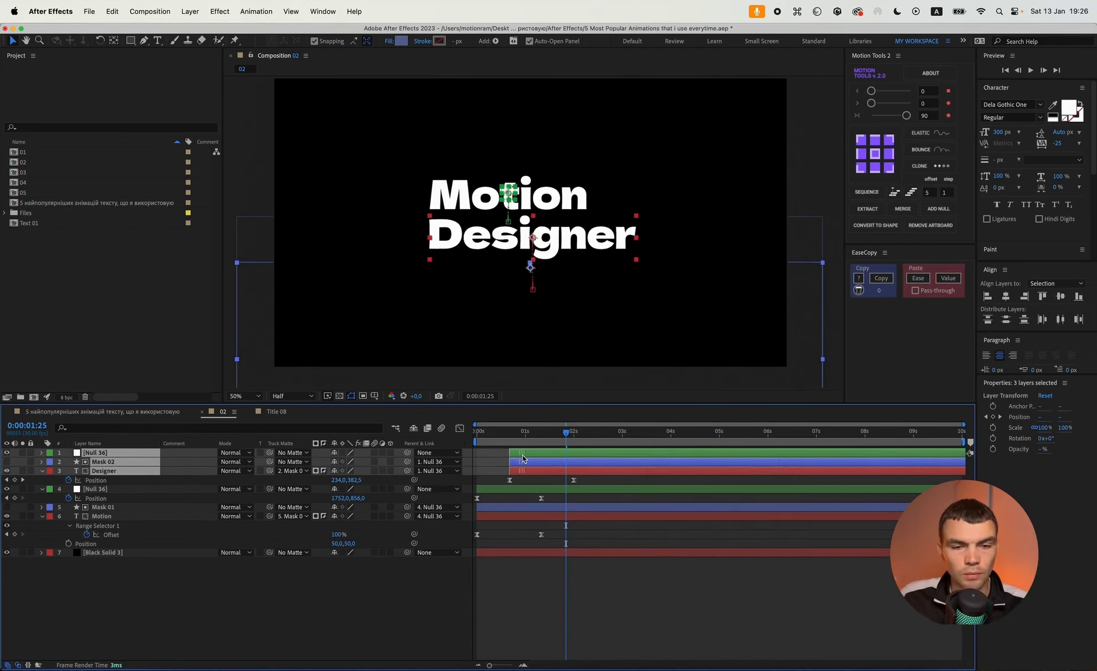
key("Home")
left_click(519, 573)
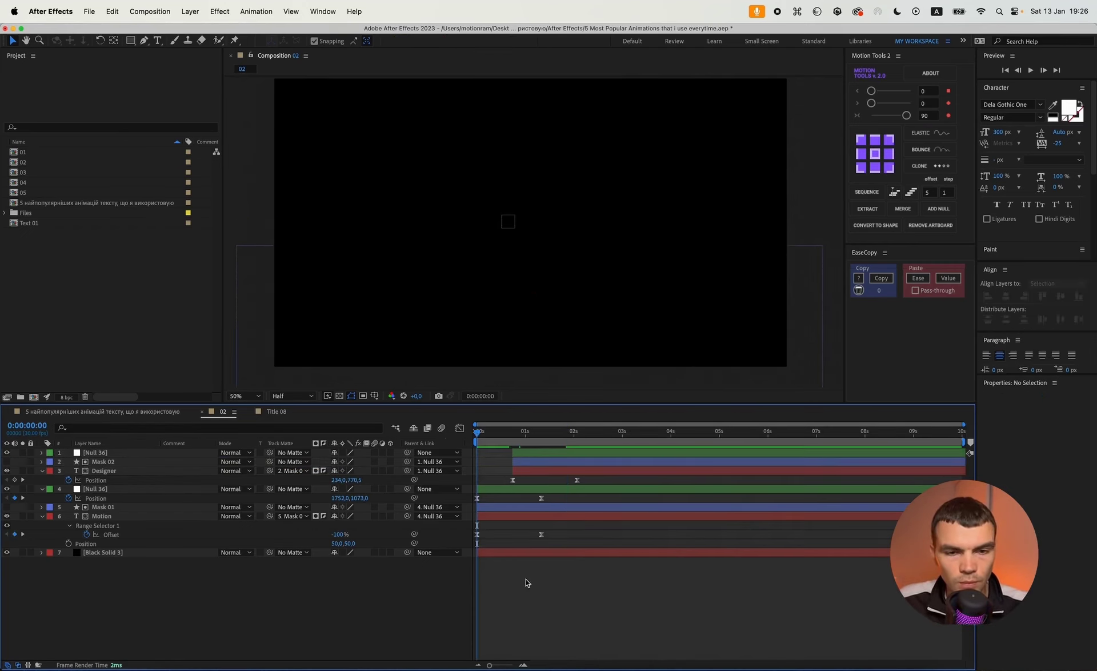
key("space")
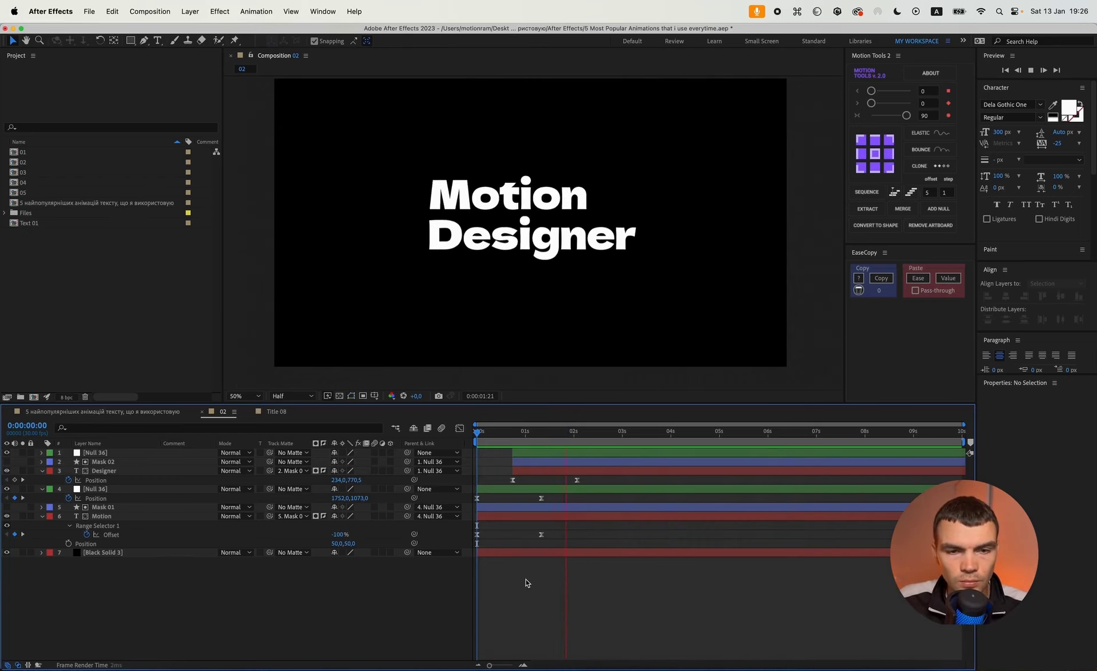
key("space")
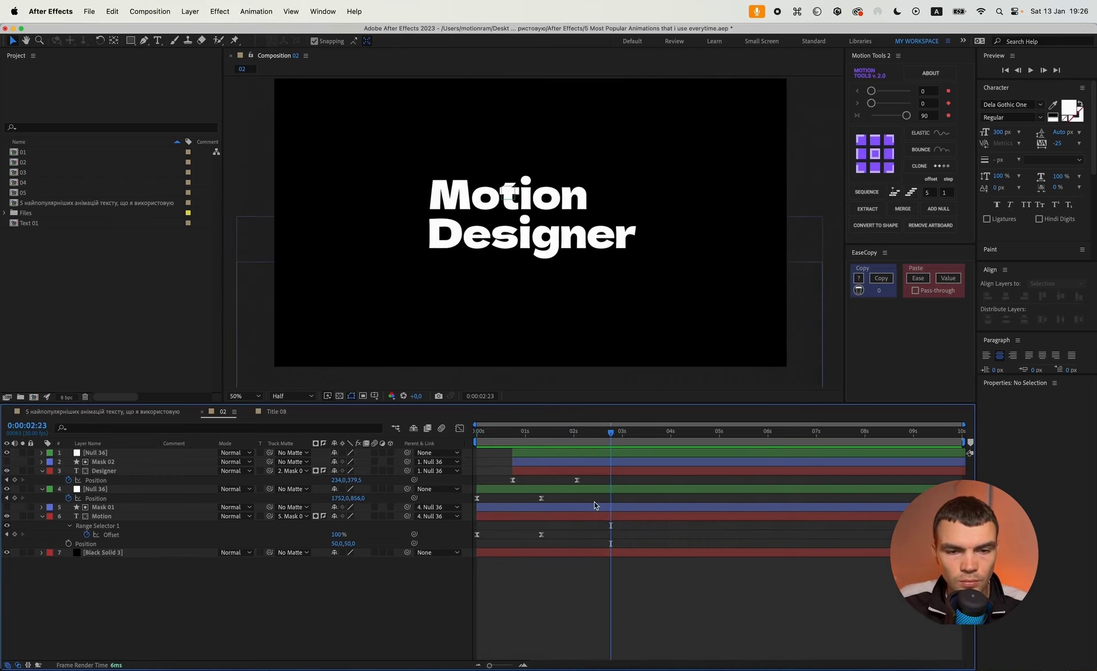
Step: Reveal all layers' keyframes, move the final keyframes of both nulls, "Designer" and "Motion" about half a second later, and play the preview
key("super+a")
key("u")
left_click_drag(592, 461, 533, 565)
left_click_drag(543, 509, 564, 511)
key("space")
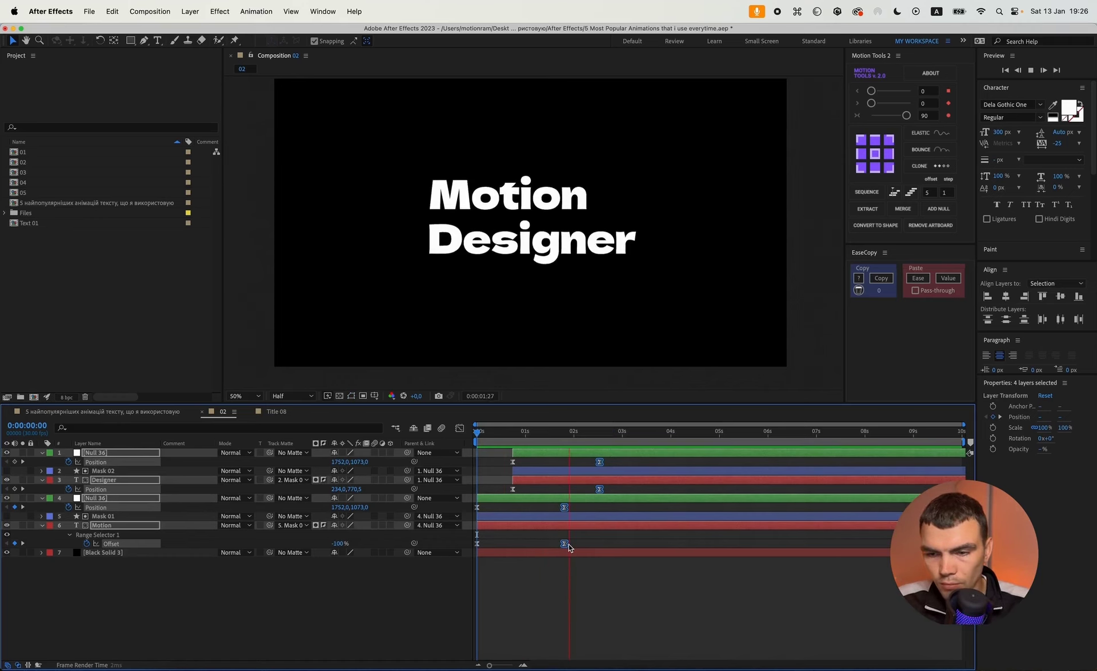
Step: Set the lower null's starting Position Y to 1290 at the beginning of composition 02
key("space")
left_click(570, 560)
left_click_drag(609, 432, 467, 441)
left_click(496, 497)
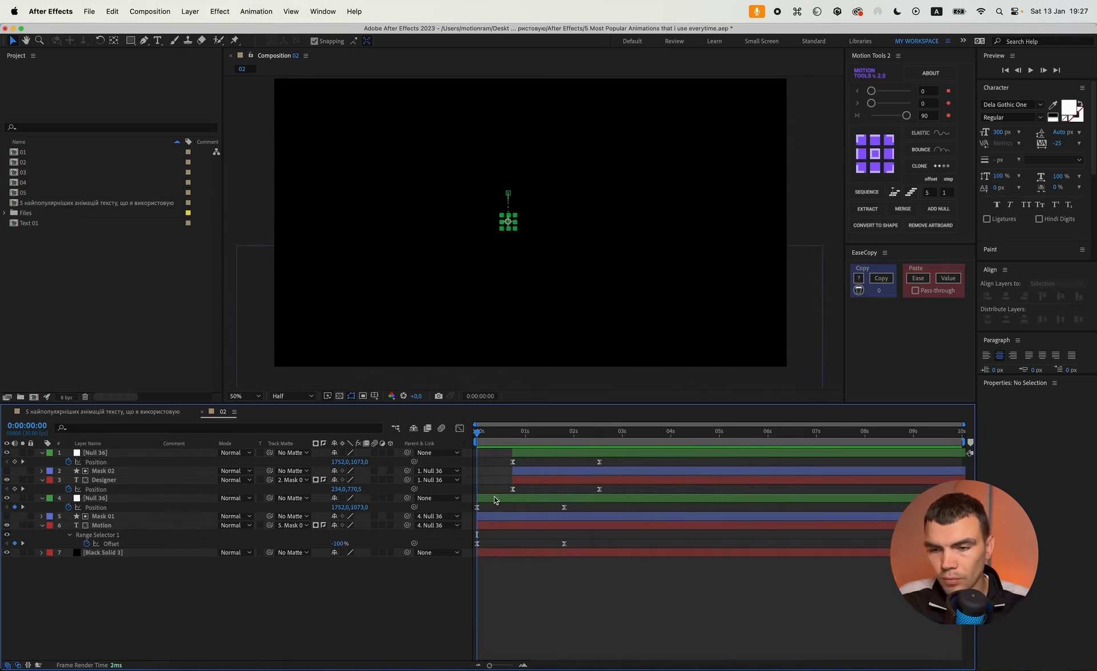
left_click_drag(366, 513, 513, 432)
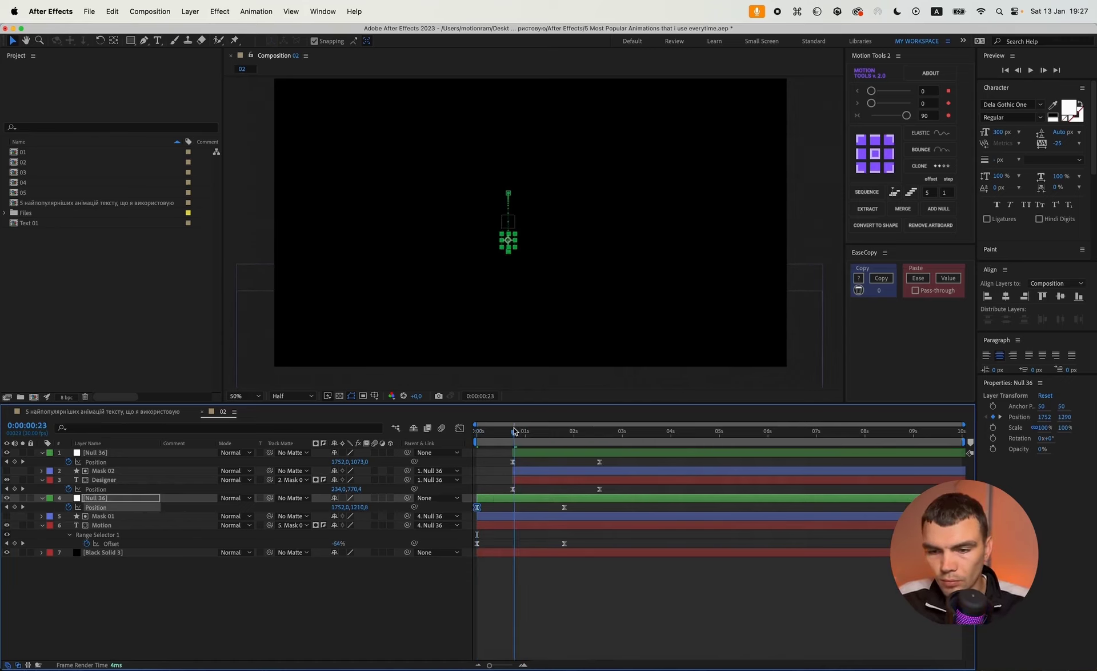
Step: Set the upper null's Position Y to 1240 at its first keyframe, and preview the title from the start
left_click(369, 462)
left_click_drag(370, 462, 450, 462)
left_click(549, 576)
key("space")
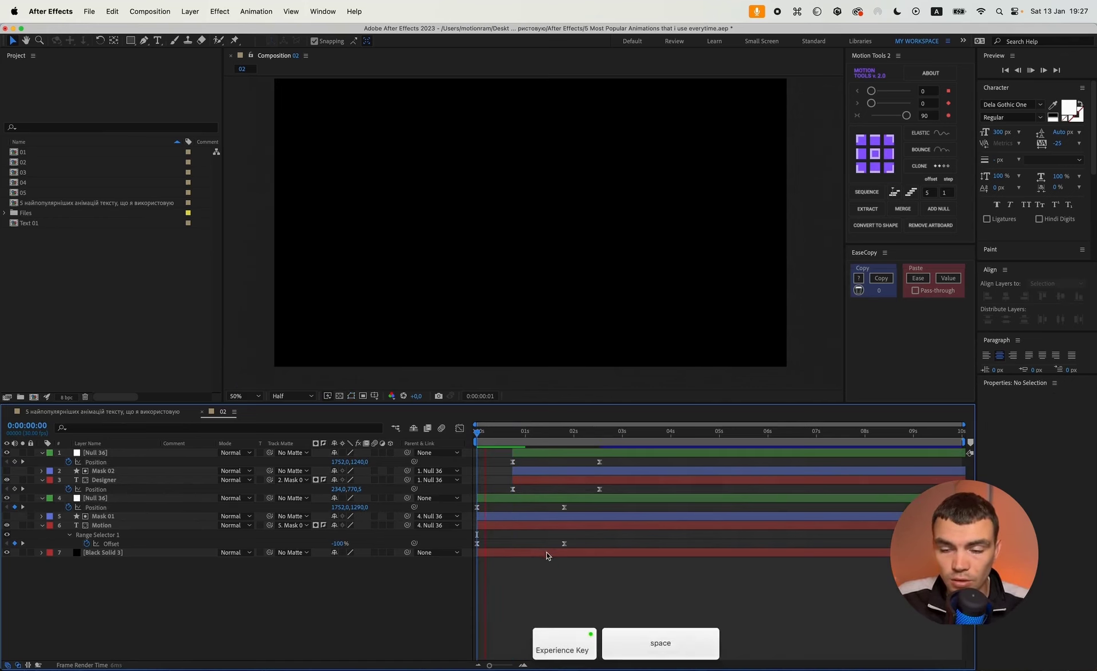
key("space")
Step: Parent the lower null to the upper null
left_click(542, 481)
left_click(543, 454, "shift")
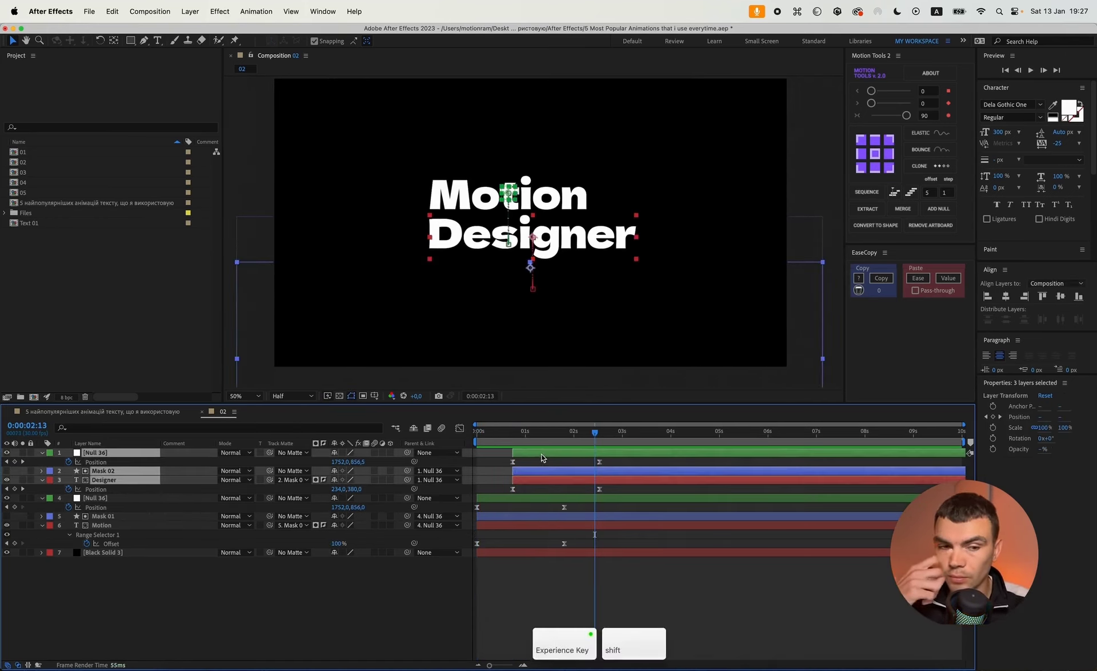
left_click(563, 576)
left_click(118, 502)
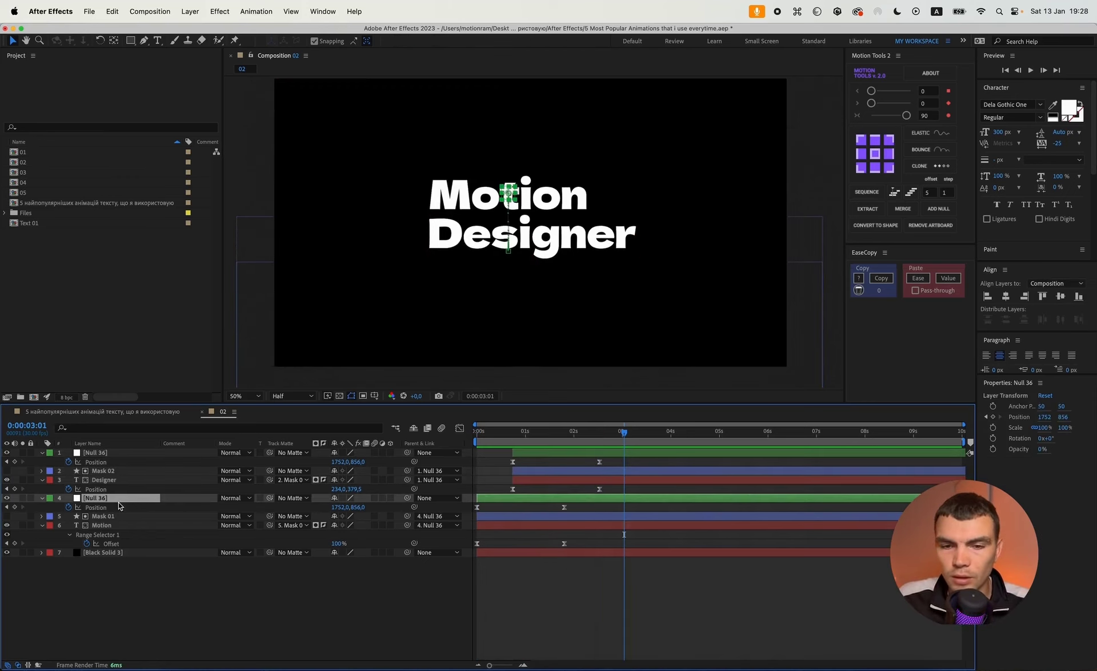
left_click_drag(408, 498, 108, 455)
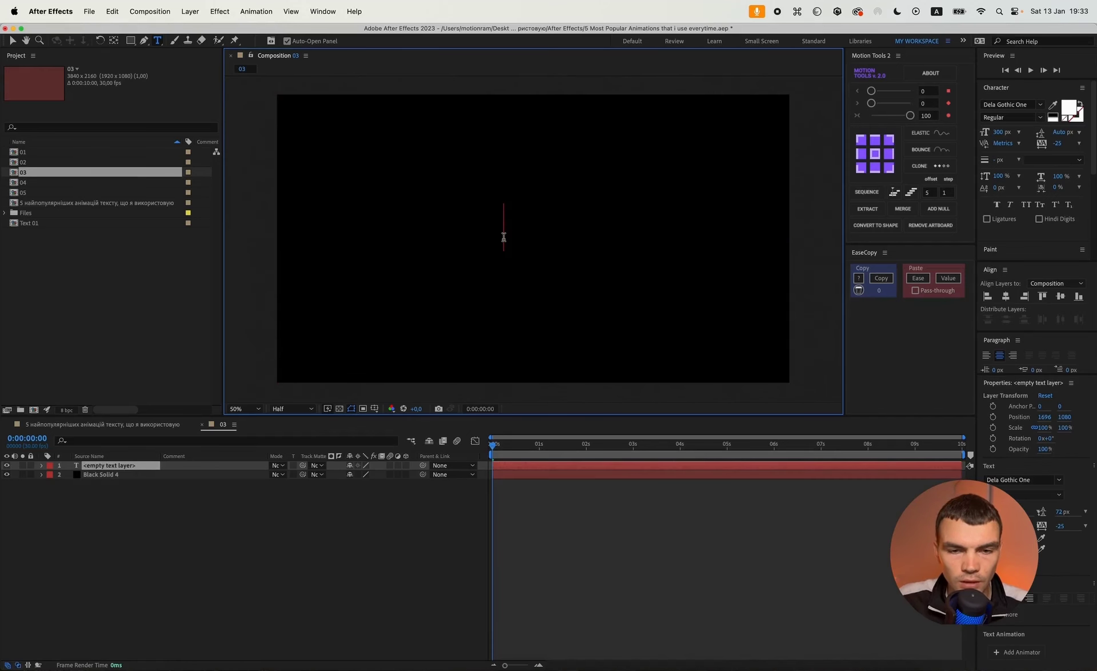
Step: Enter "рускій корабль" in the new text layer of composition 03, using the Ukrainian keyboard layout
type("he")
key("BackSpace")
key("BackSpace")
key("ctrl+space")
type("рускій корабль")
Step: Set the size of the whole "рускій корабль" text to 200 px and center the layer horizontally in the composition
key("super+a")
left_click(1000, 132)
type("200")
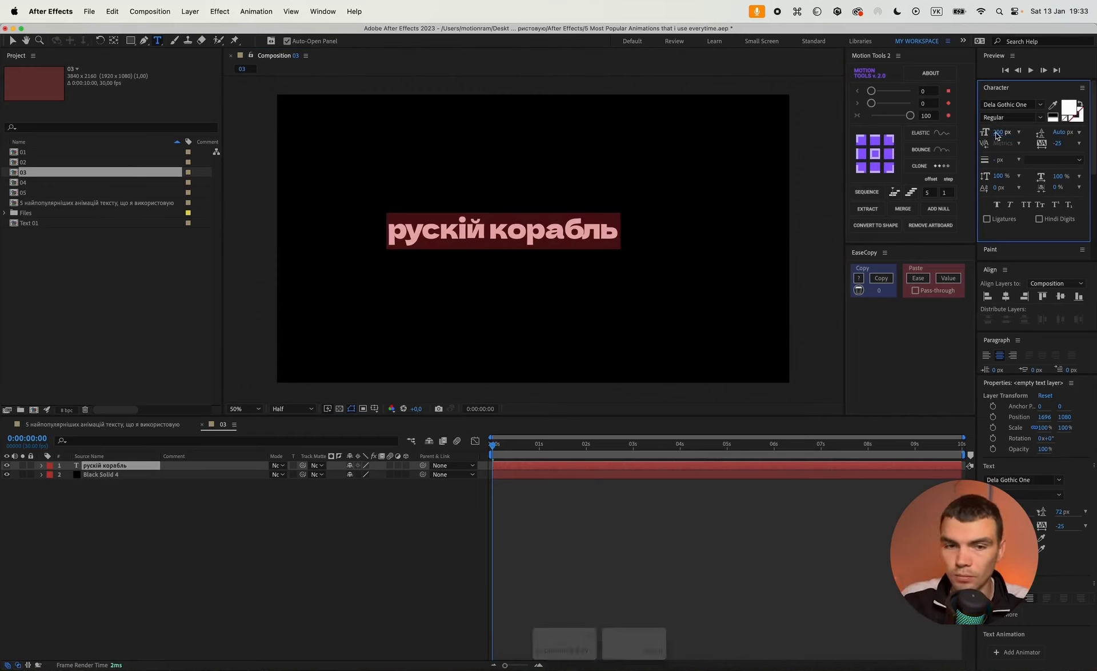
key("Return")
left_click(1005, 296)
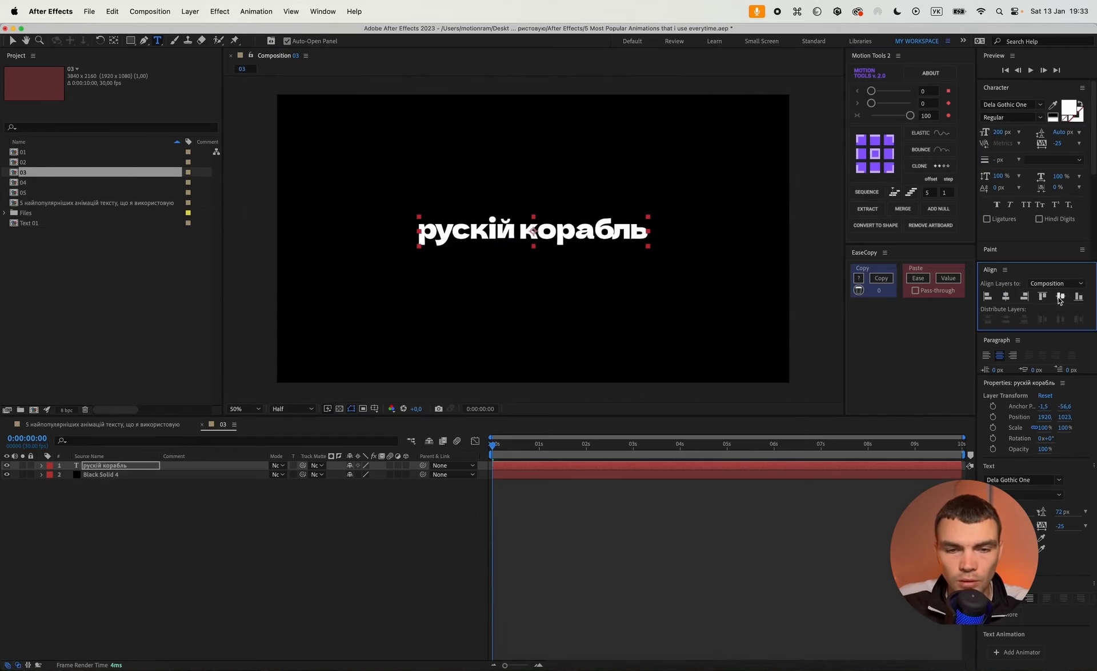
Step: Centre the "рускій корабль" text vertically and duplicate it as a second line below reading "вже під водою"
left_click(1060, 297)
key("v")
mouse_move(531, 246)
left_mouse_down()
mouse_move(531, 217)
mouse_move(532, 250)
left_mouse_up()
key("super+d")
double_click(532, 250)
type("вже під водою")
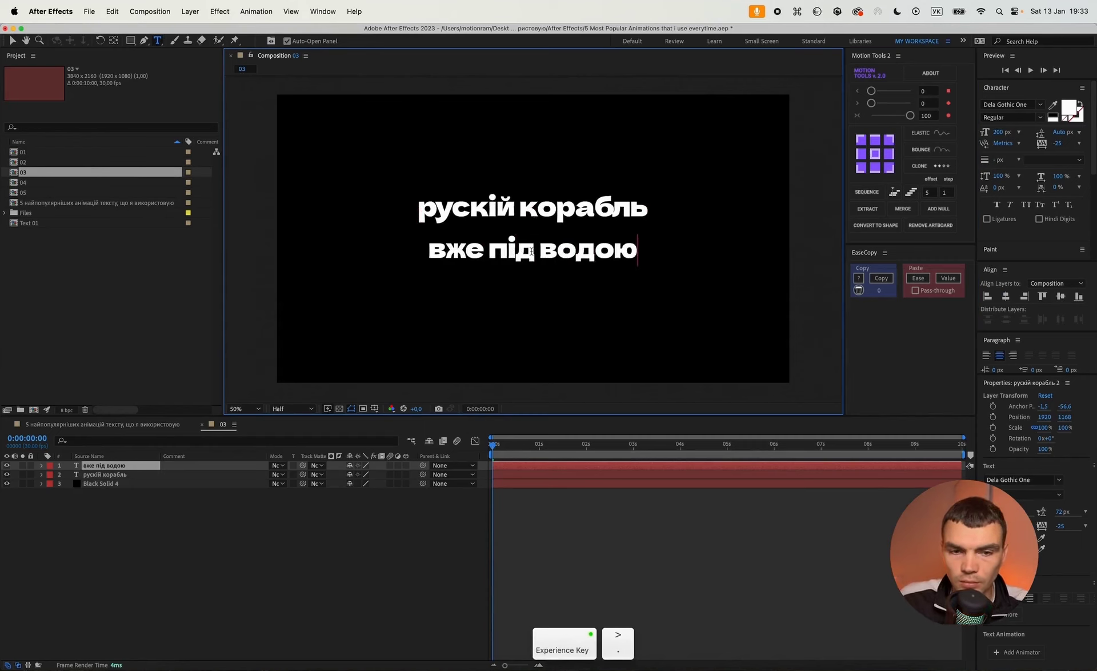
Step: Centre the anchor points of both text layers and move the "вже під водою" line to position 1920, 1156
left_click(129, 476, "shift")
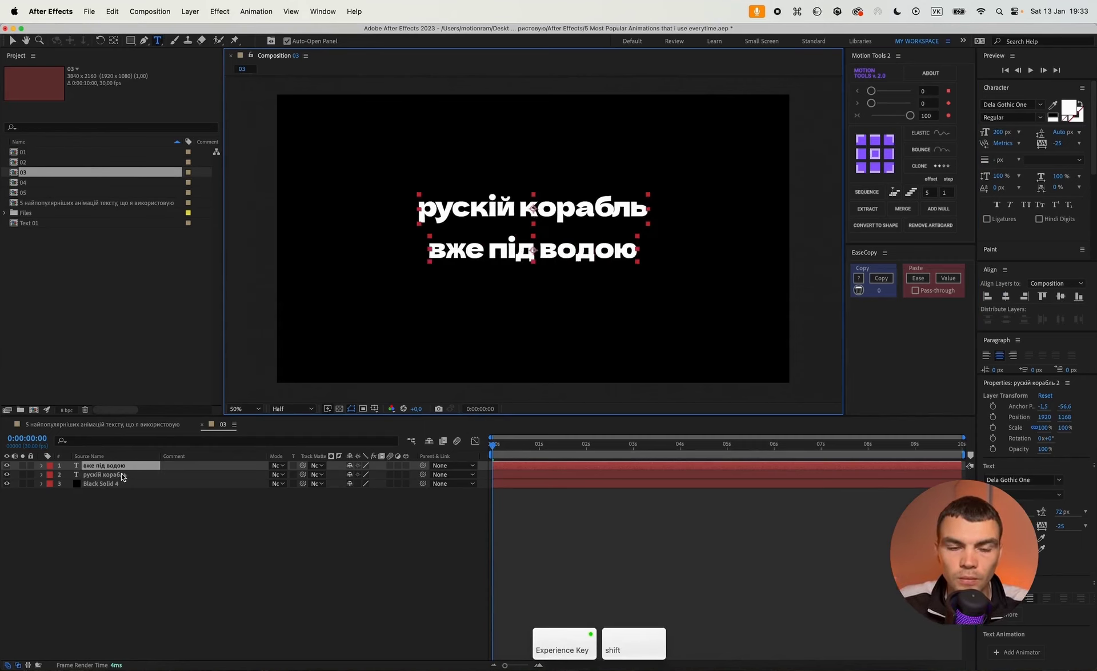
left_click(874, 153)
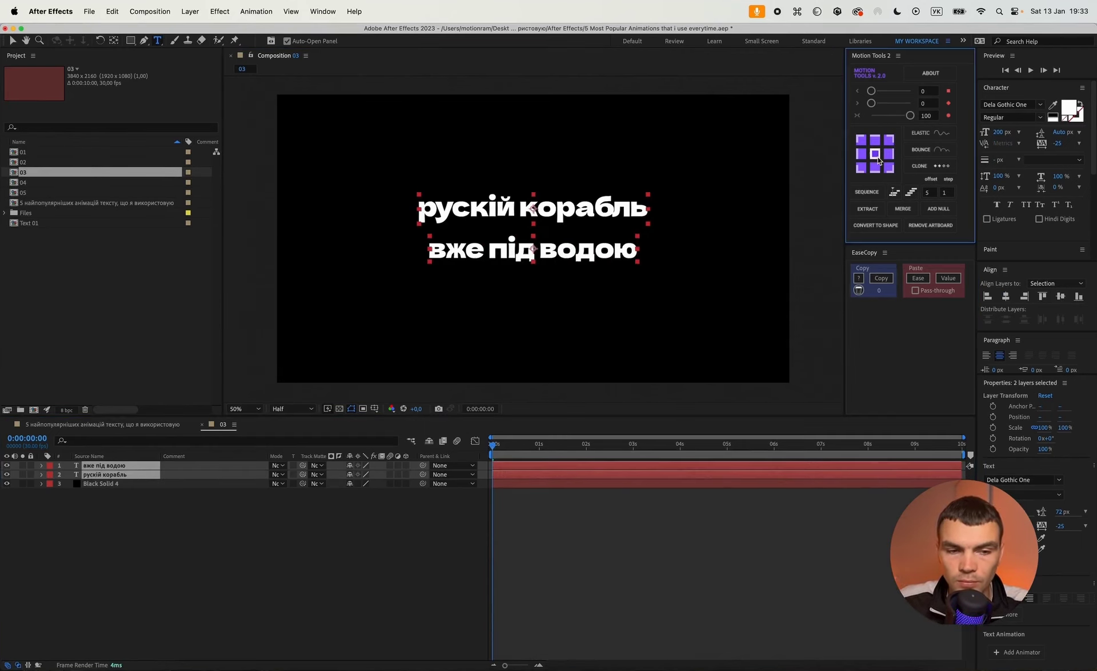
left_click(333, 536)
left_click(136, 468)
key("v")
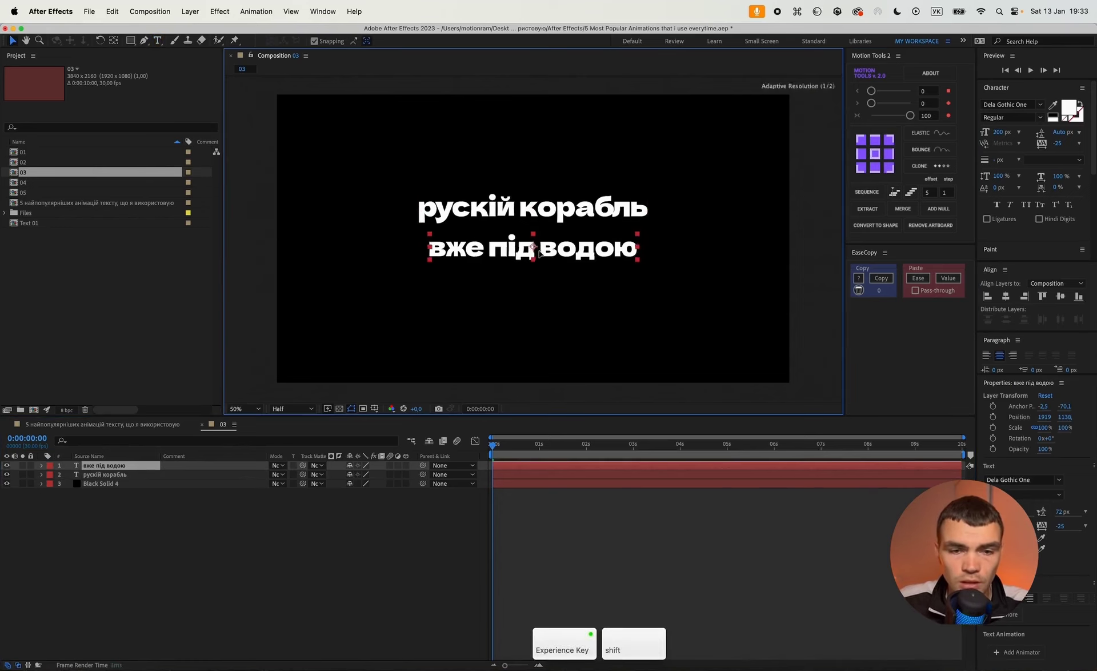
left_click_drag(539, 259, 539, 254)
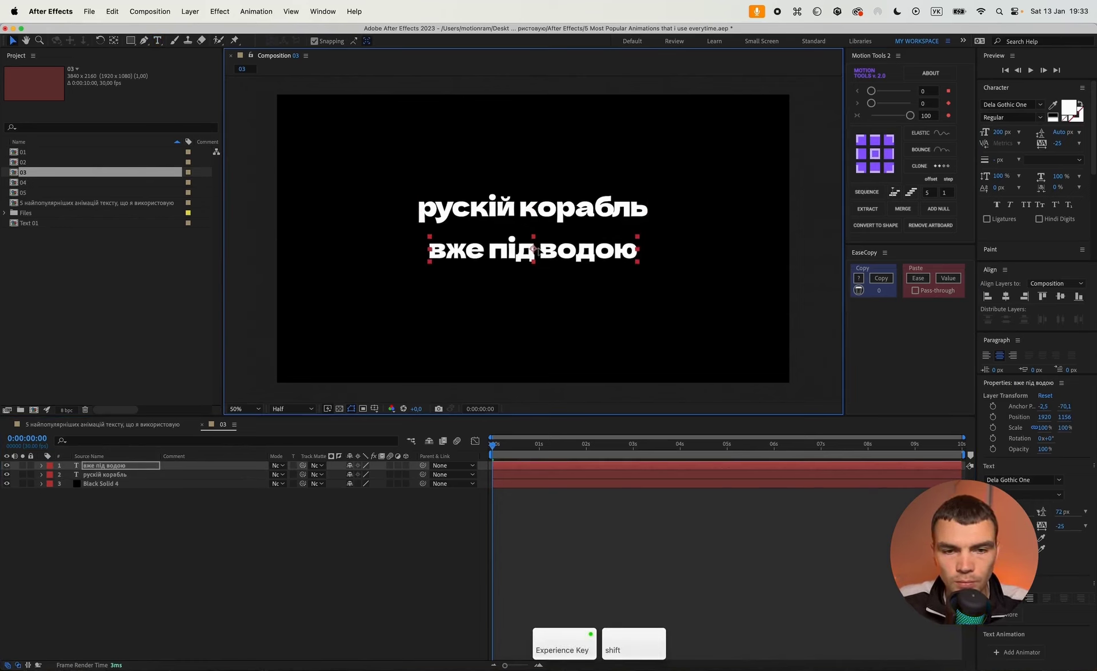
Step: Draw a rectangle about 4090 × 1200 px just below the "рускій корабль" line, covering the lower part of the composition
left_click(7, 465)
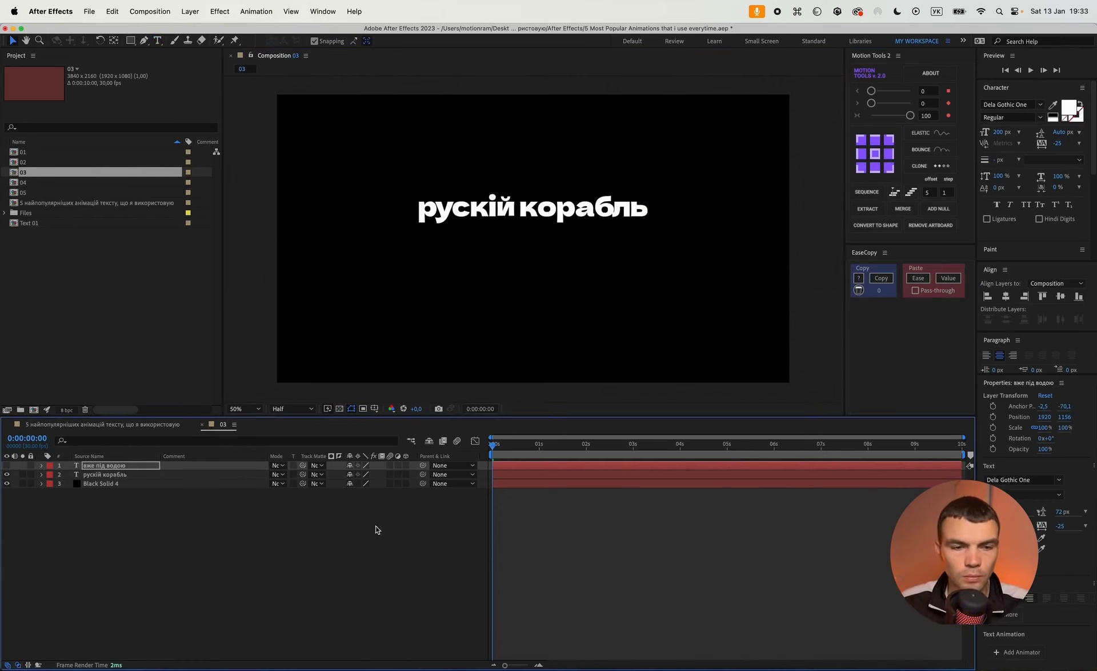
left_click(375, 526)
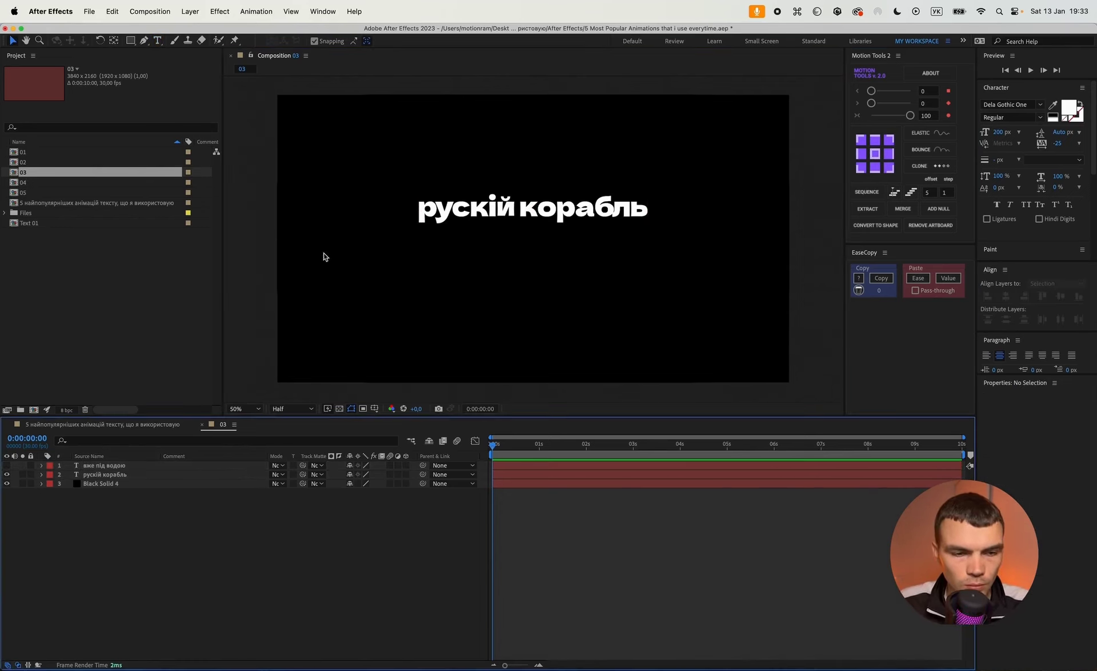
left_click(6, 465)
left_click(130, 41)
left_click_drag(792, 389, 254, 232)
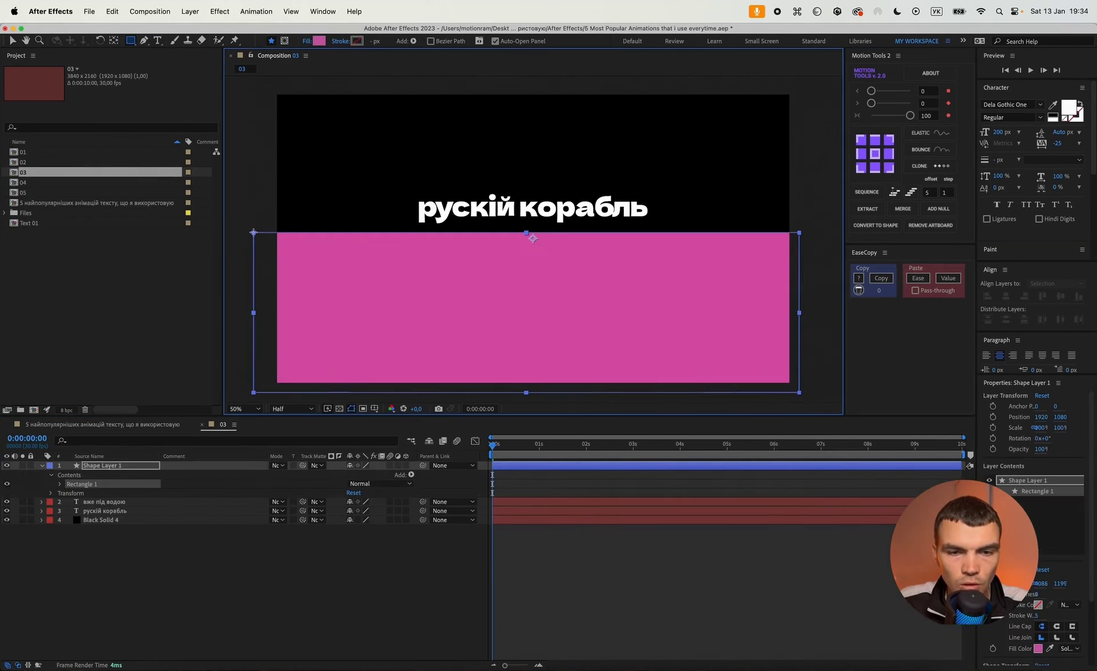
Step: Rename the rectangle's shape layer as Mask 01
left_click(120, 465)
key("BackSpace")
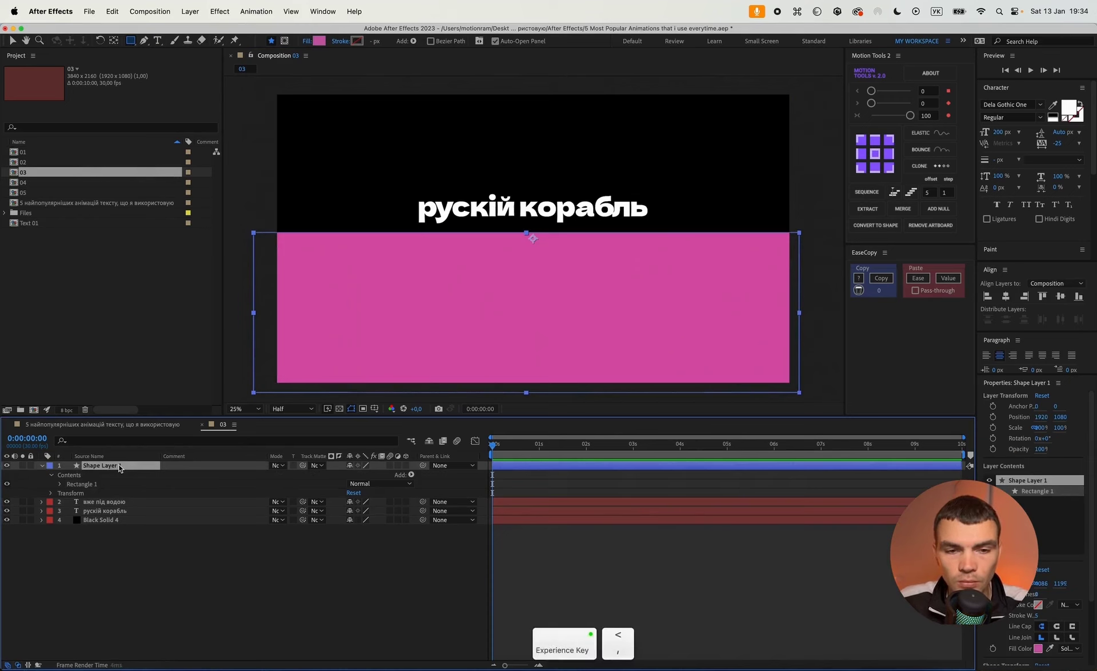
key("super+z")
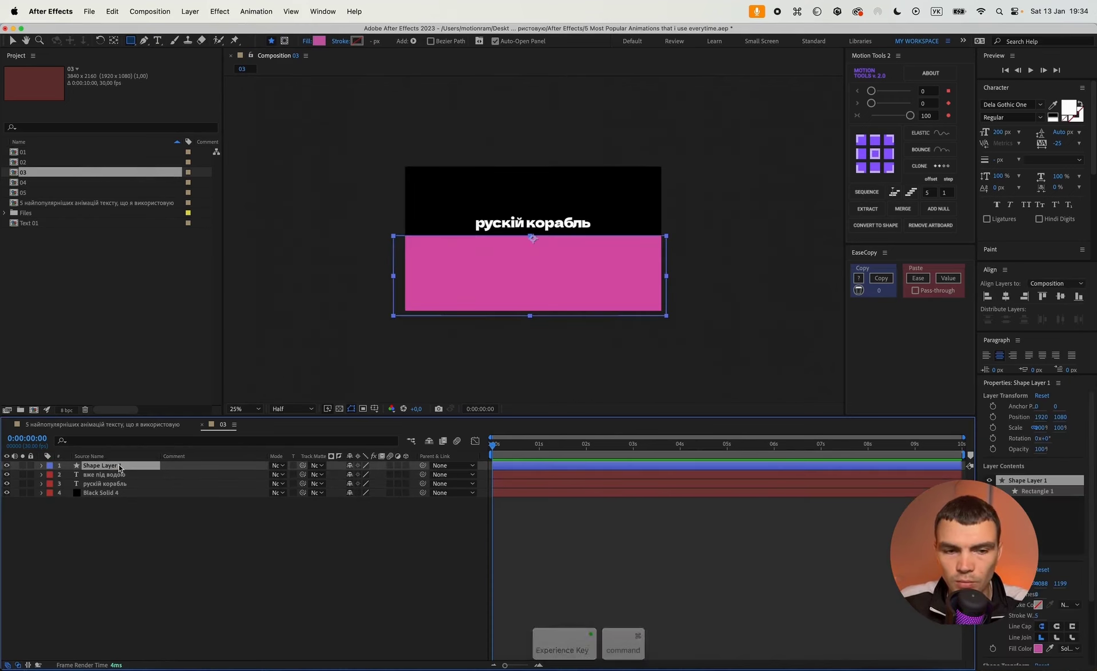
key("Return")
type("Ma")
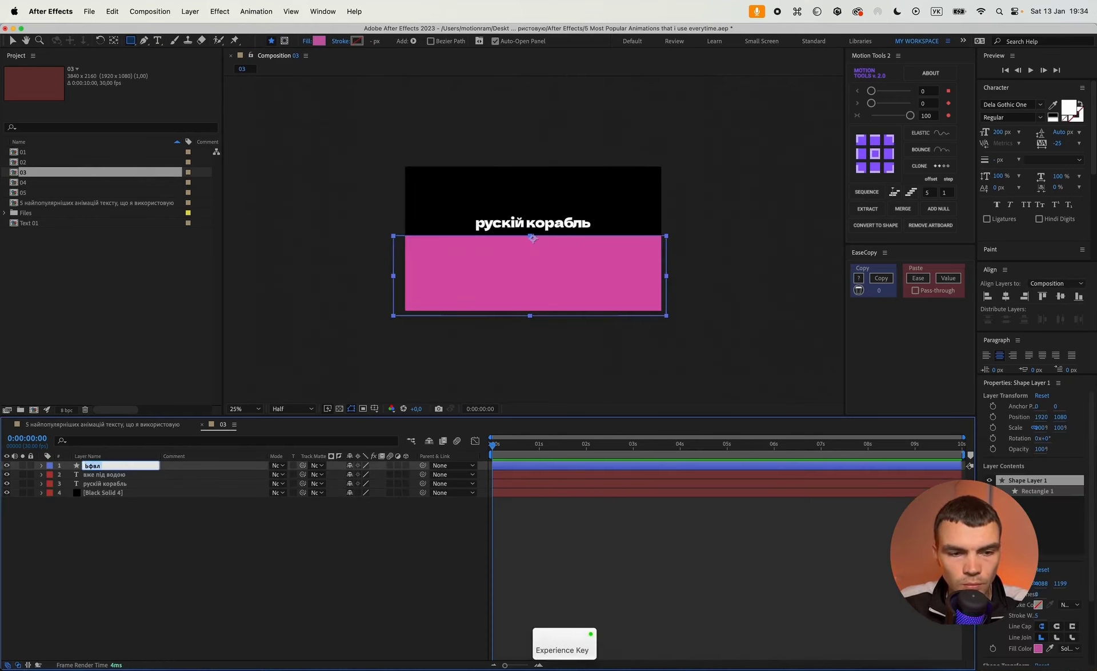
type("sk 01")
key("Return")
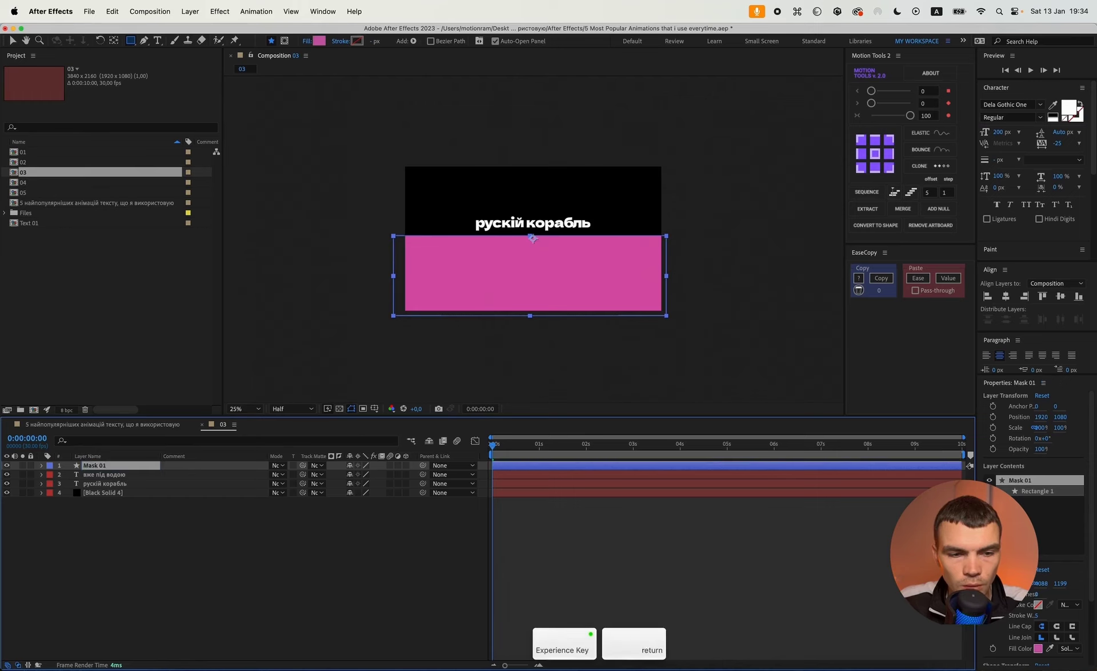
Step: Duplicate Mask 01 as Mask 02 and move the copy down to position 1920, 1356, just below the second text line
left_click(7, 466)
key("super+d")
left_click(7, 465)
key("v")
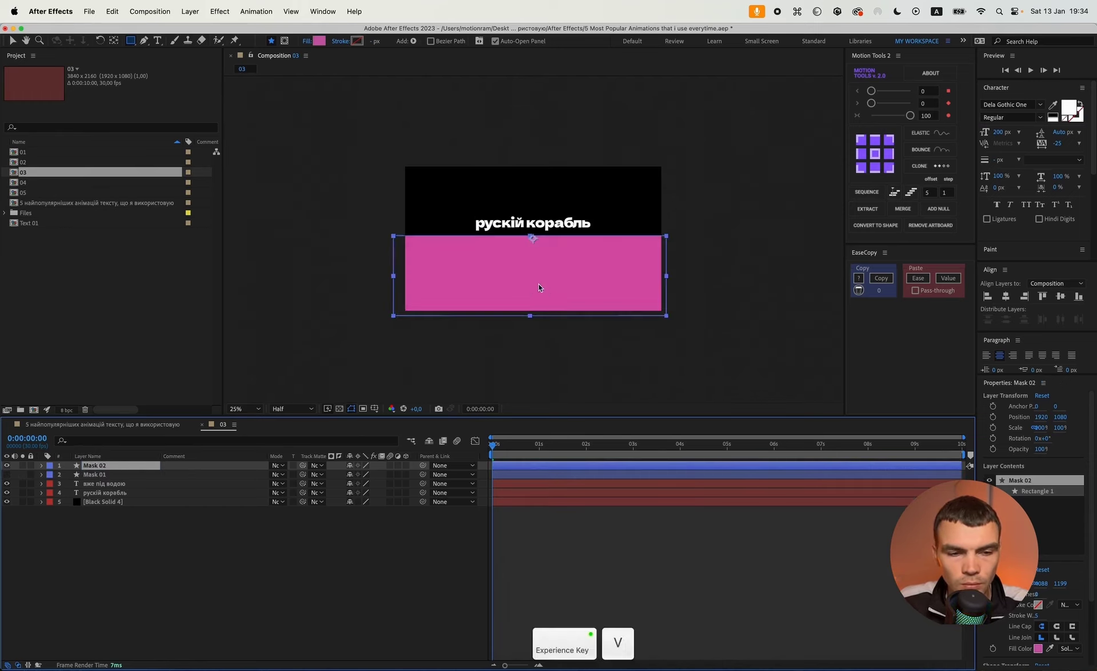
key("period")
left_click_drag(550, 263, 568, 298)
key("Return")
left_click(7, 467)
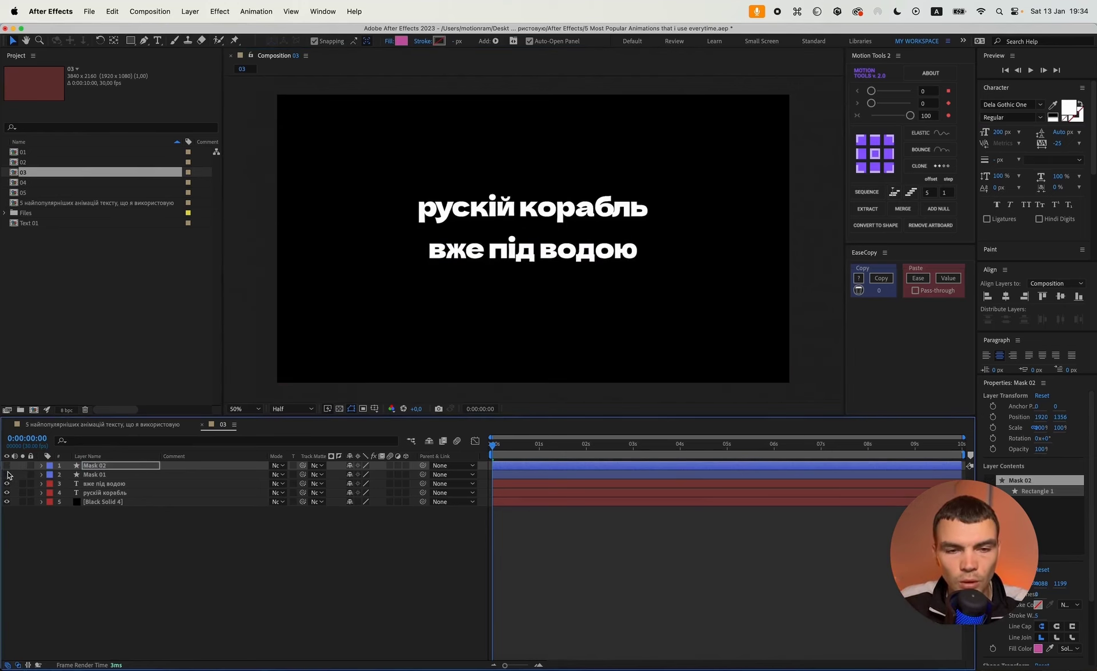
Step: Assign Mask 01 as the track matte of "рускій корабль" and Mask 02 as the track matte of "вже під водою"
left_click_drag(7, 474, 6, 466)
left_click(113, 493)
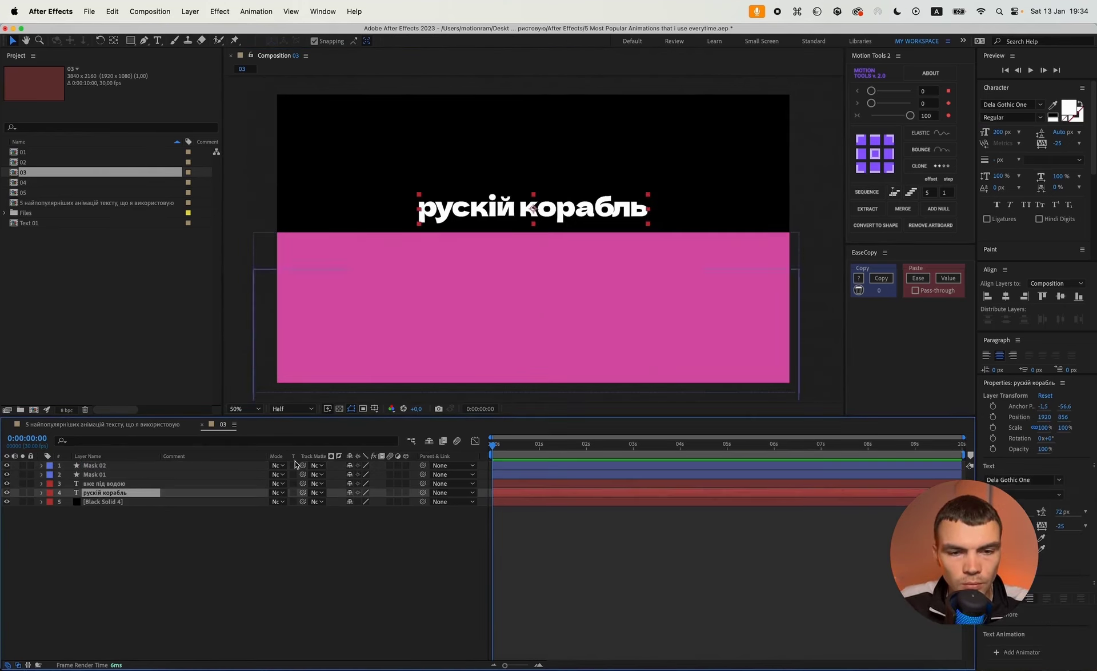
left_click_drag(344, 458, 381, 458)
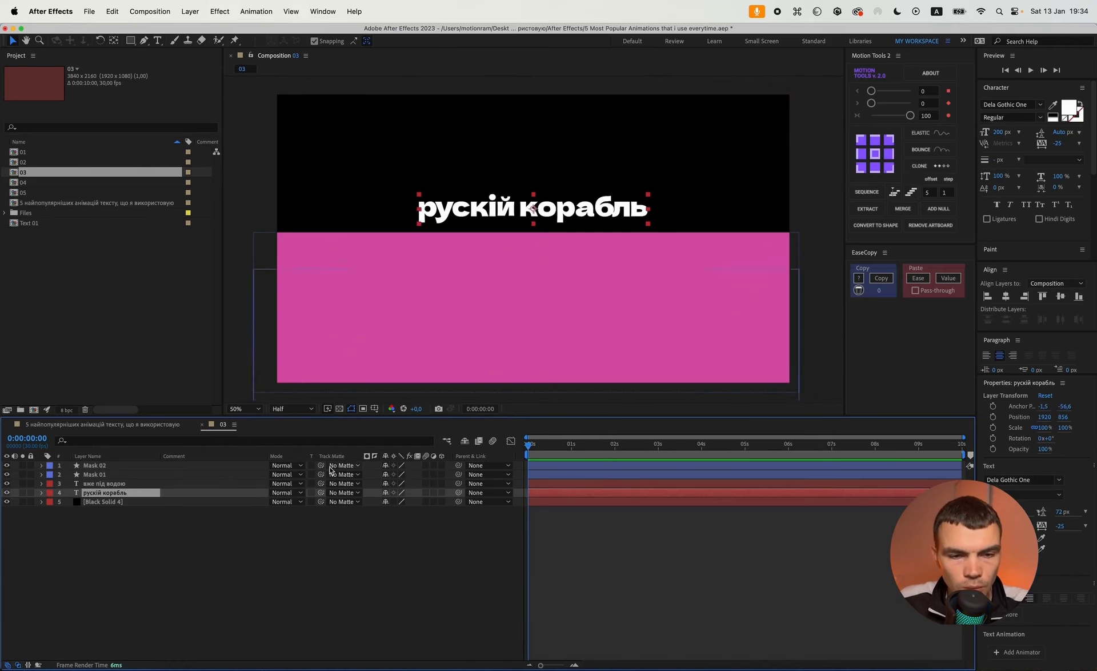
left_click_drag(323, 495, 100, 474)
left_click_drag(320, 486, 100, 465)
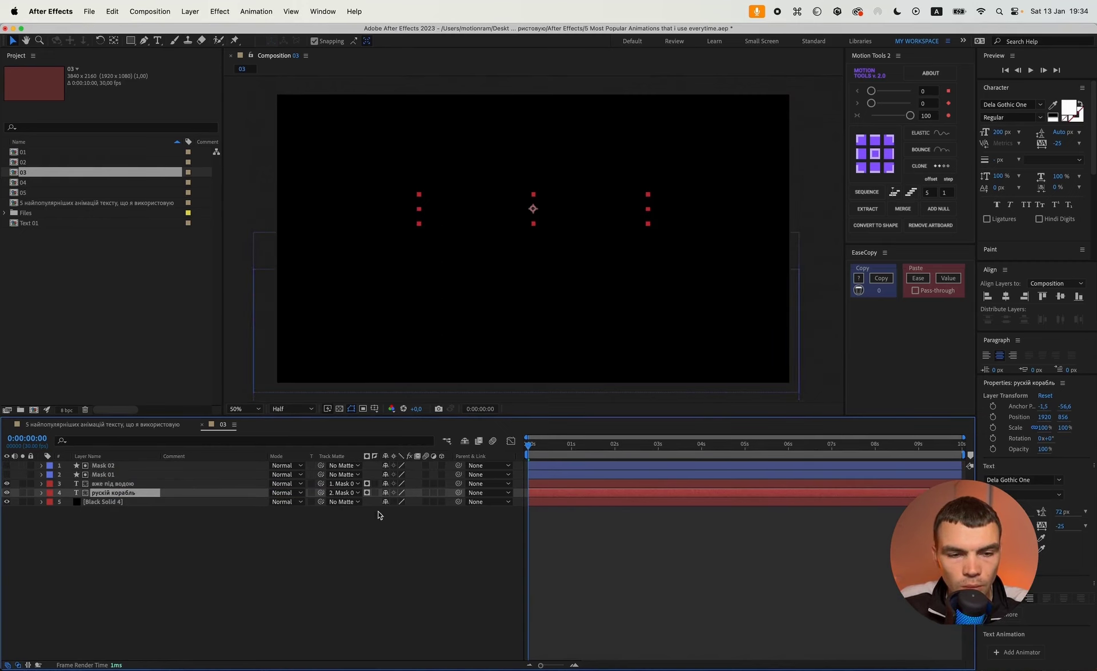
Step: Invert the track mattes of both text layers
left_click(375, 483)
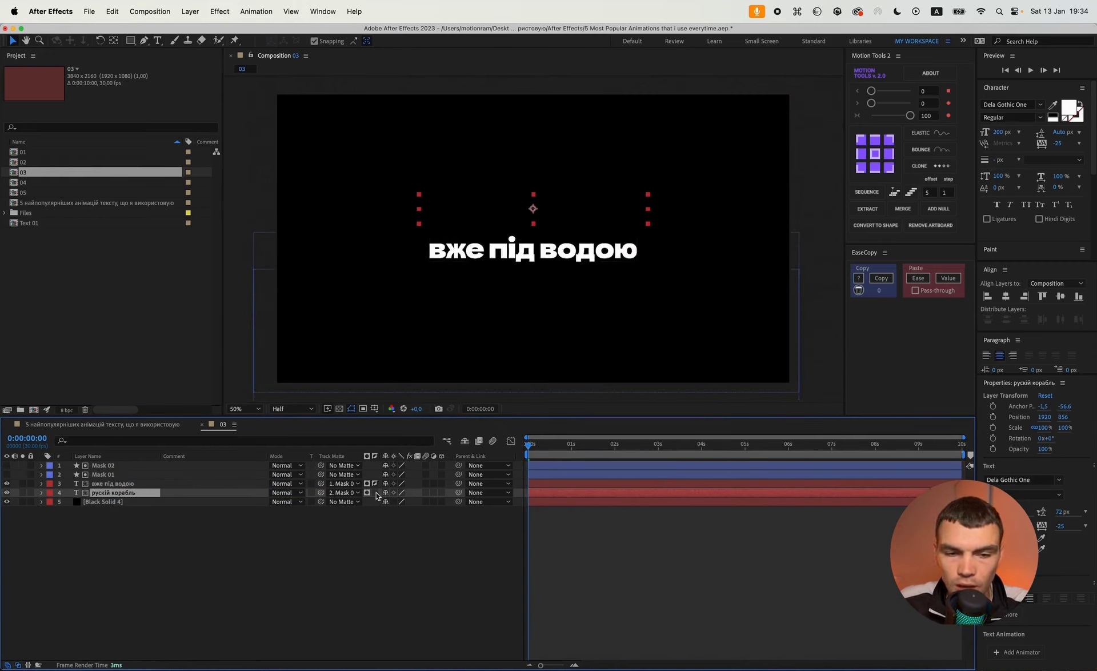
left_click(375, 493)
left_click(434, 565)
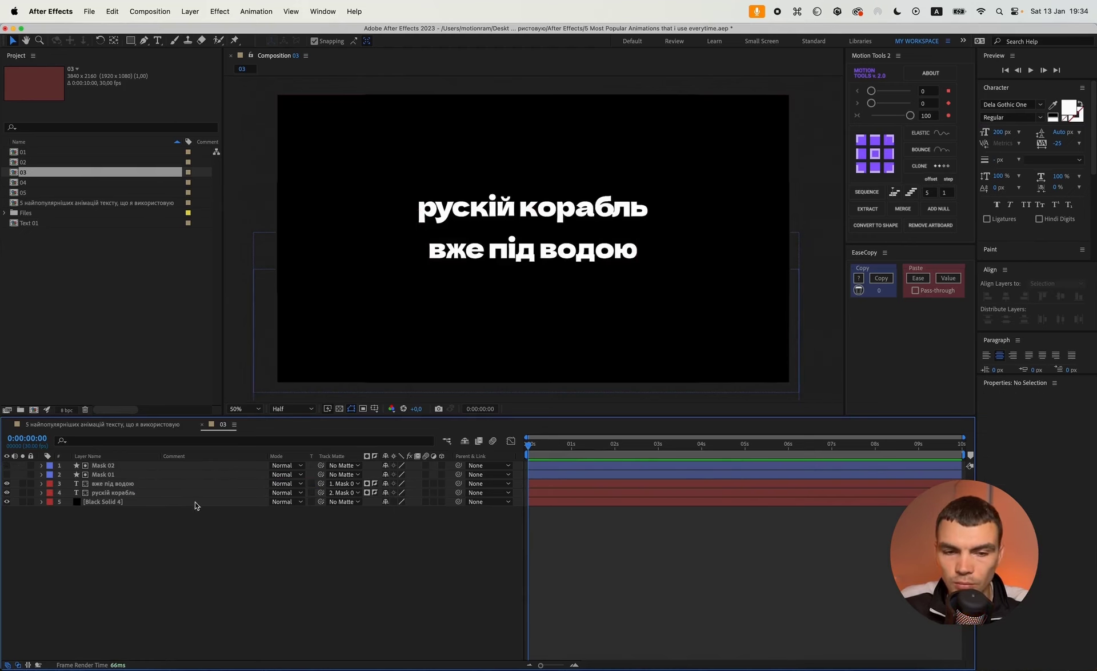
Step: Try moving the Mask 01 shape up over the first text line and undo the move
left_click(103, 474)
left_click_drag(629, 312, 628, 288)
key("super+z")
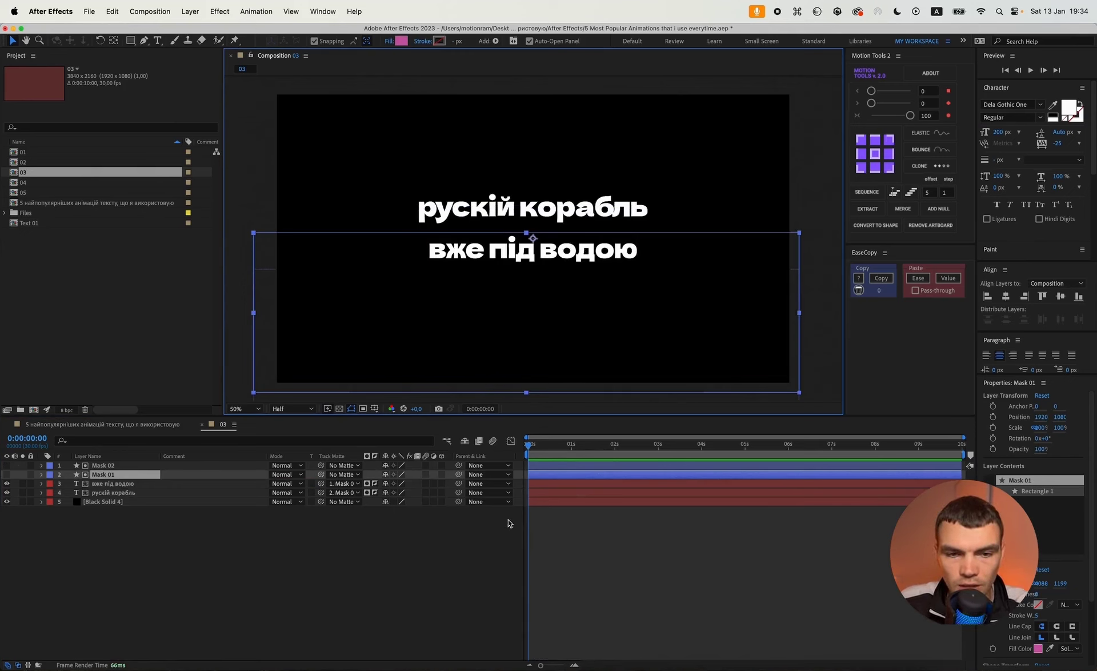
left_click(297, 536)
Step: Add a Position text animator to the "рускій корабль" layer and set its vertical offset to 150
left_click(41, 492)
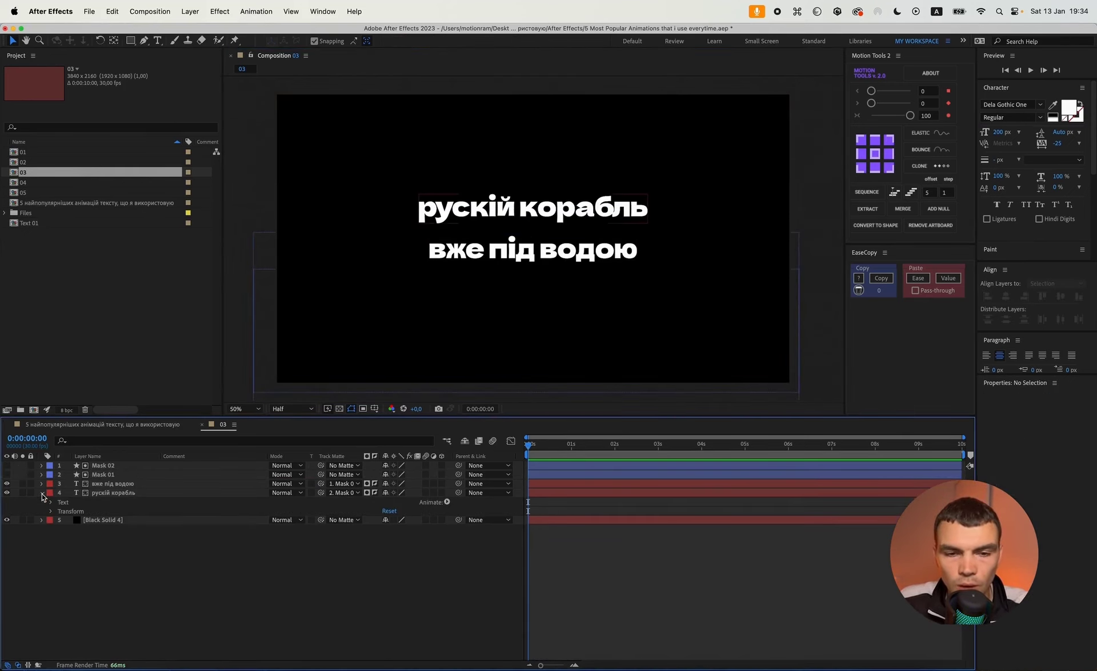
left_click(447, 502)
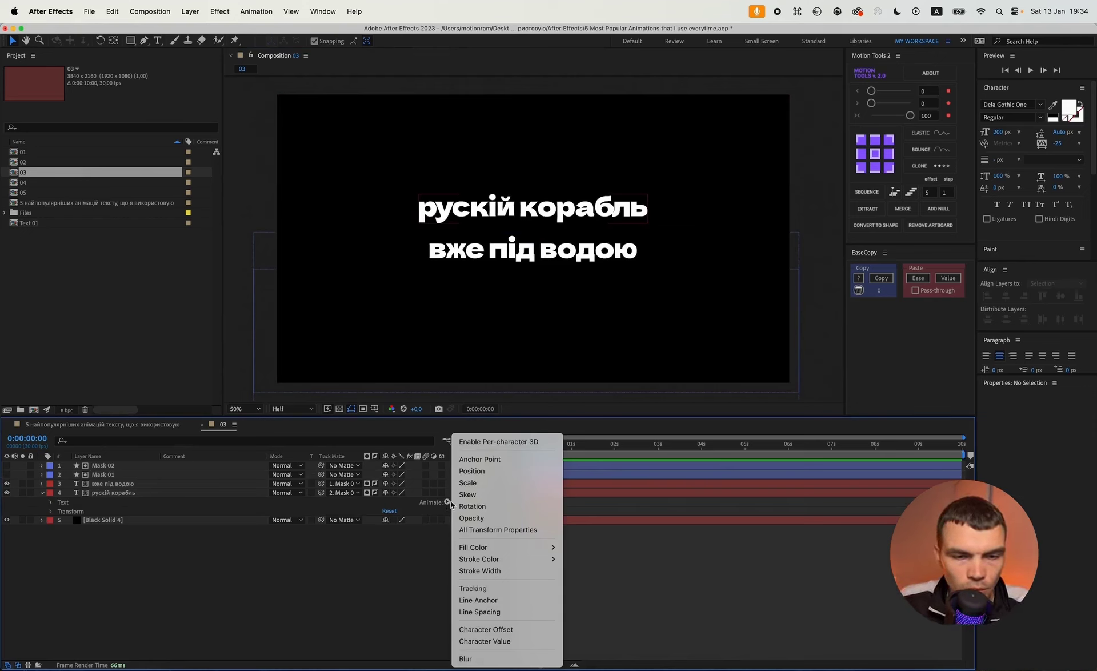
left_click(483, 474)
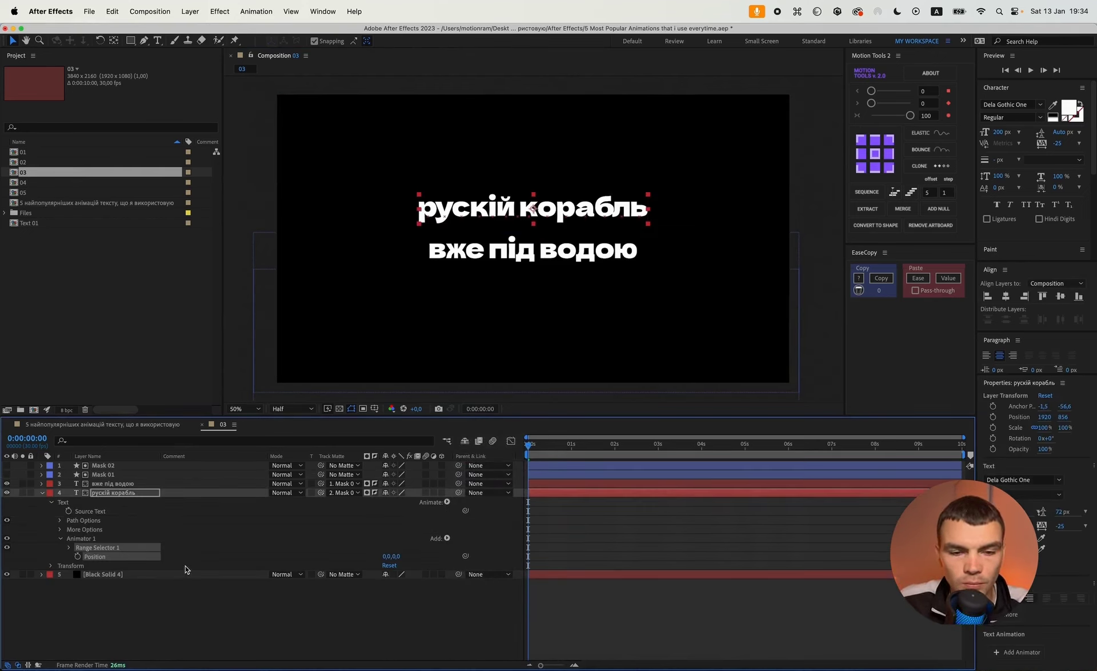
left_click(395, 557)
type("150")
key("Return")
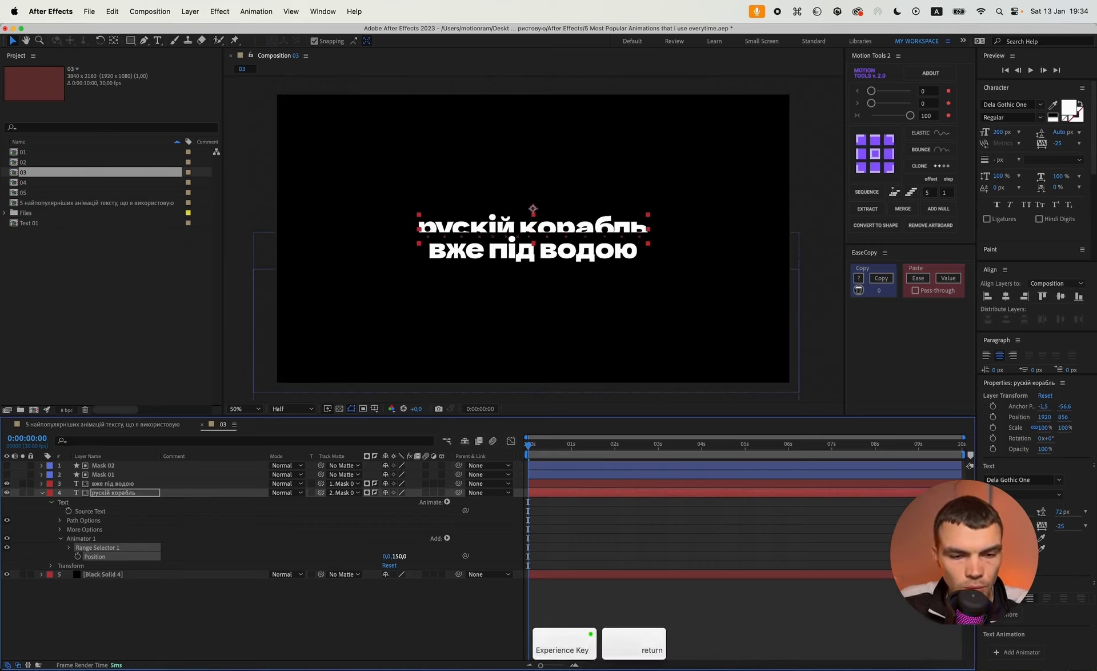
Step: Keyframe the animator's Range Selector Start from 0% at the beginning to 100% at 0:00:01:10, and scrub back through the reveal
left_click(69, 547)
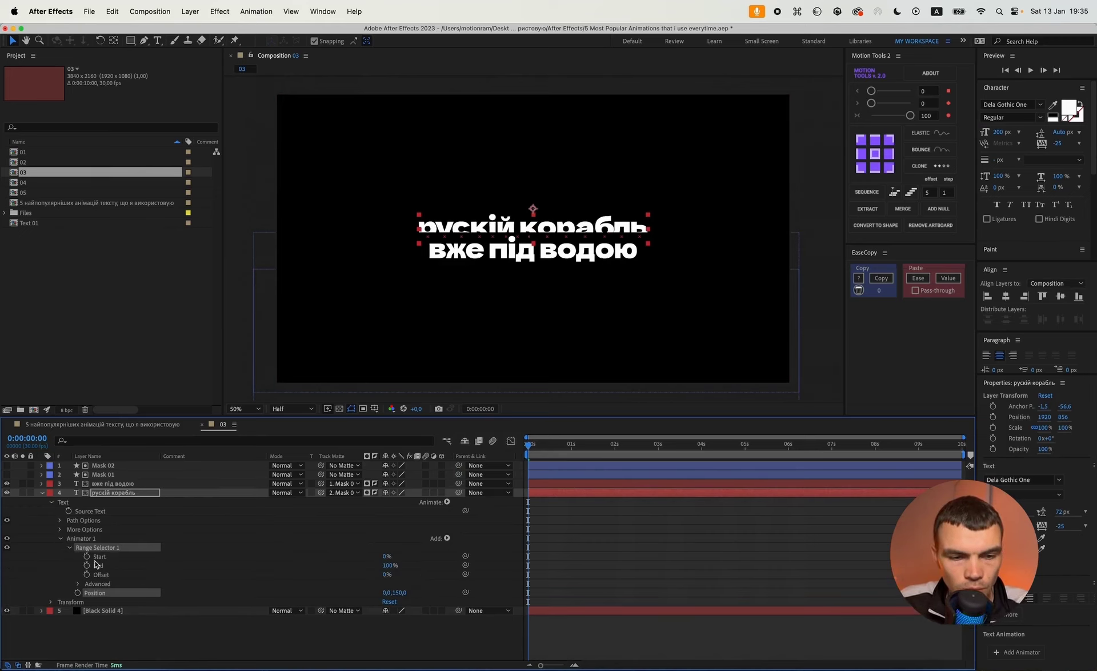
left_click(87, 557)
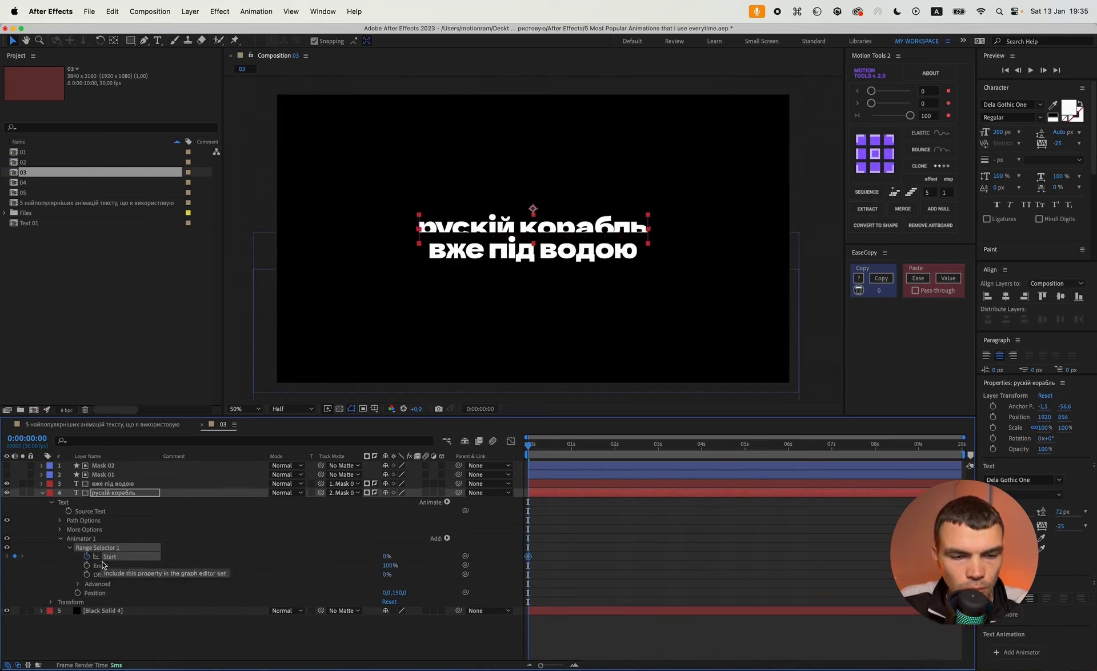
left_click(588, 450)
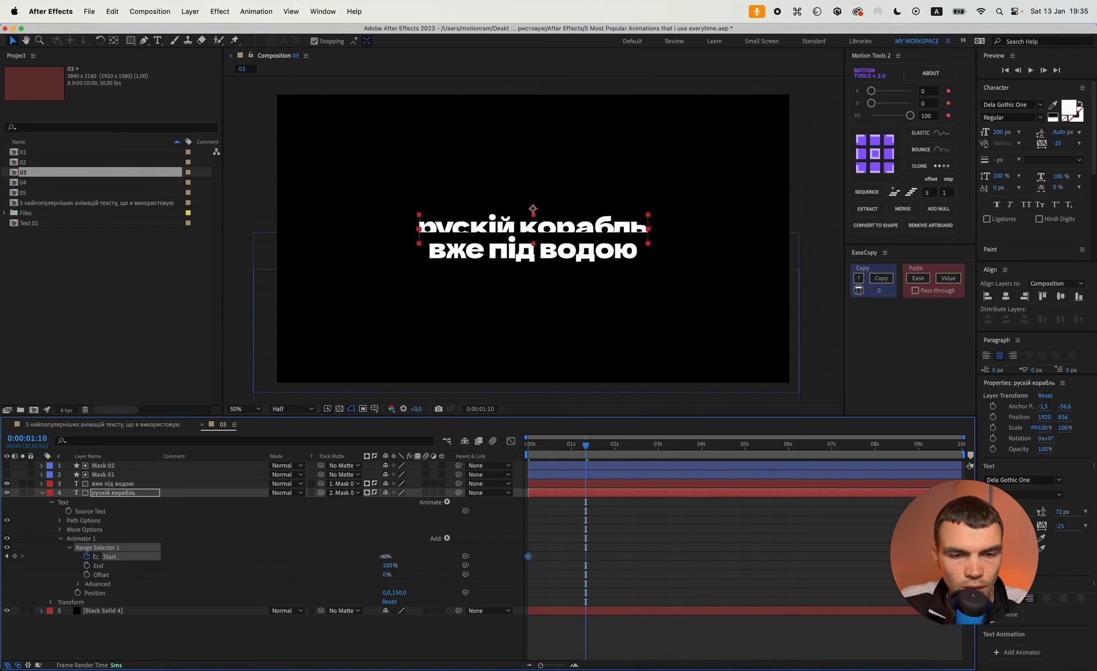
left_click_drag(385, 556, 617, 557)
left_click(621, 553)
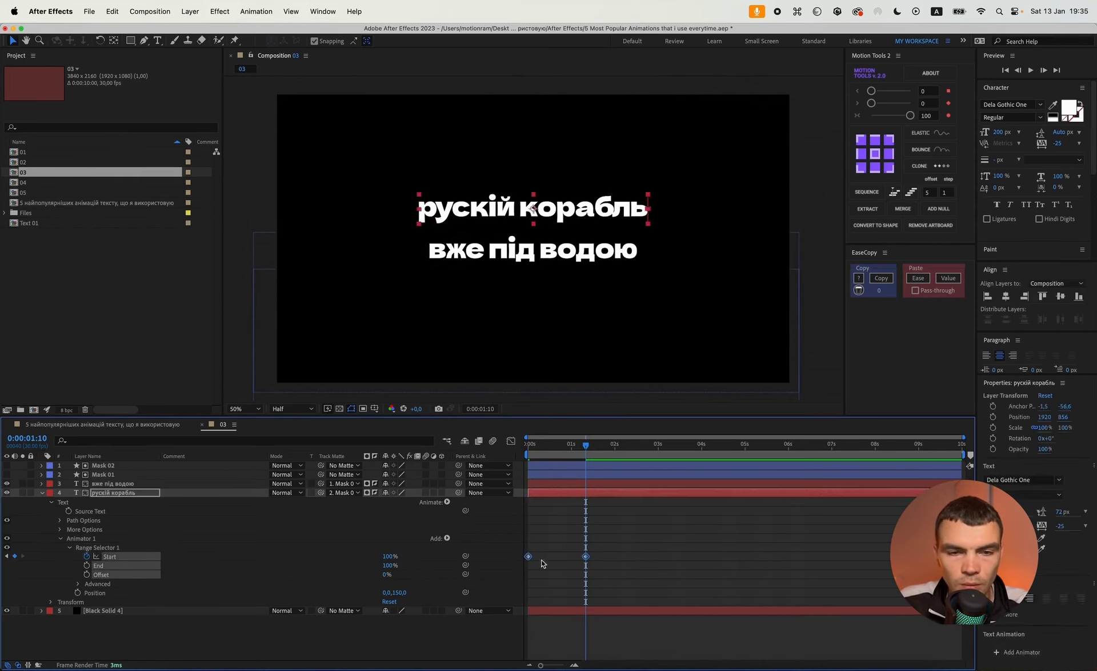
left_click(551, 665)
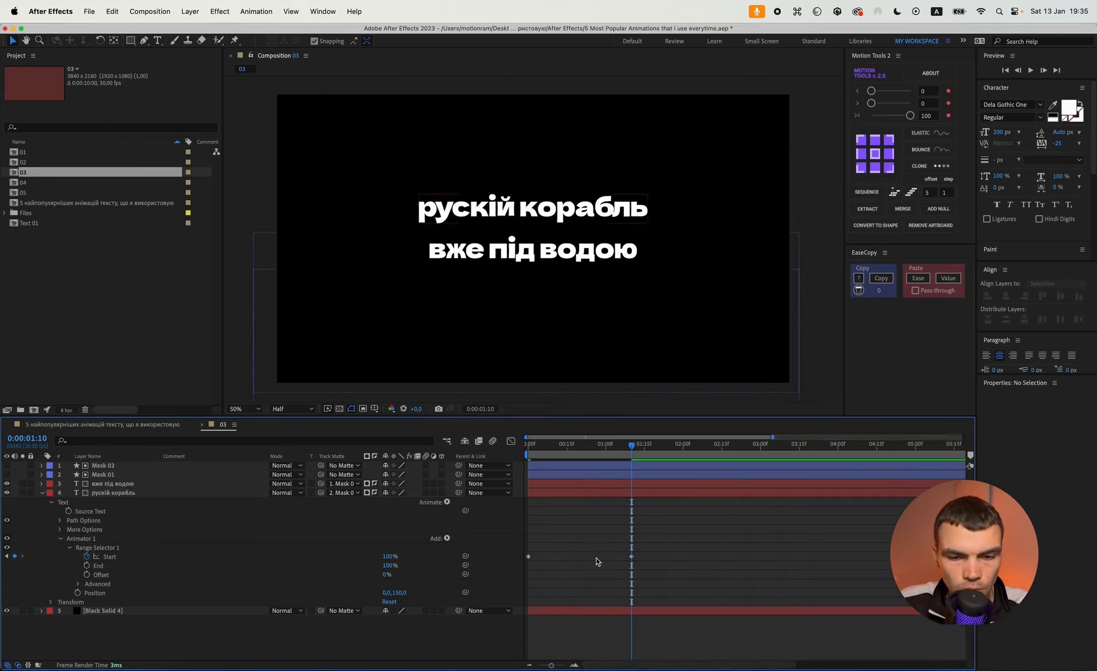
left_click_drag(631, 445, 528, 450)
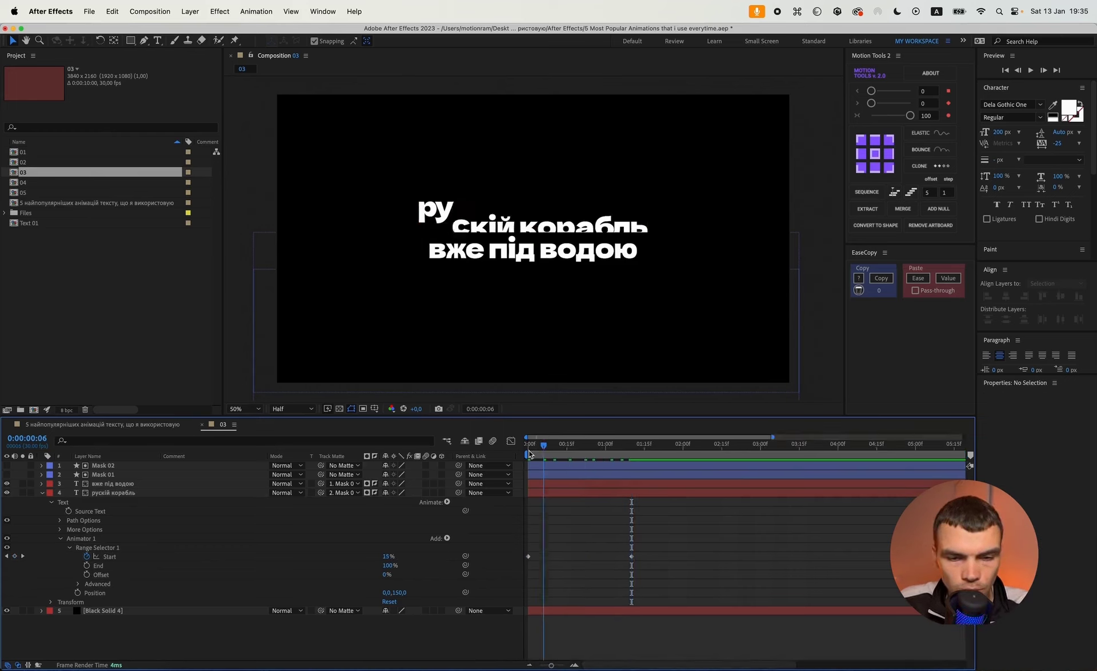
Step: Examine the "рускій корабль" layer's text and transform properties, ending with only its Position property shown in the timeline
left_click(560, 495)
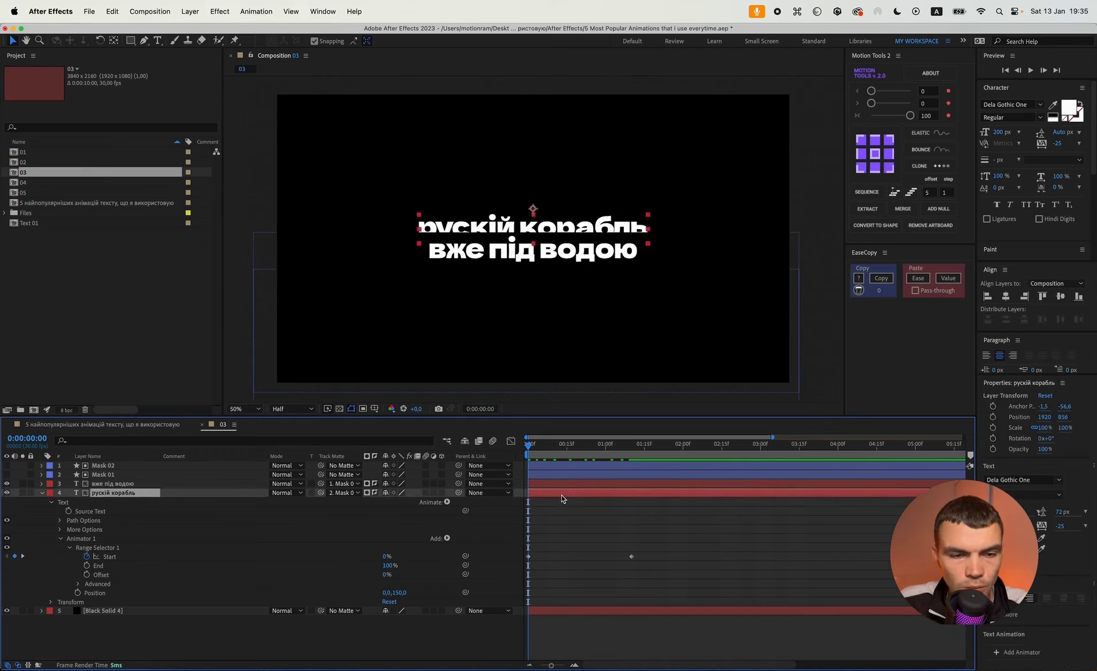
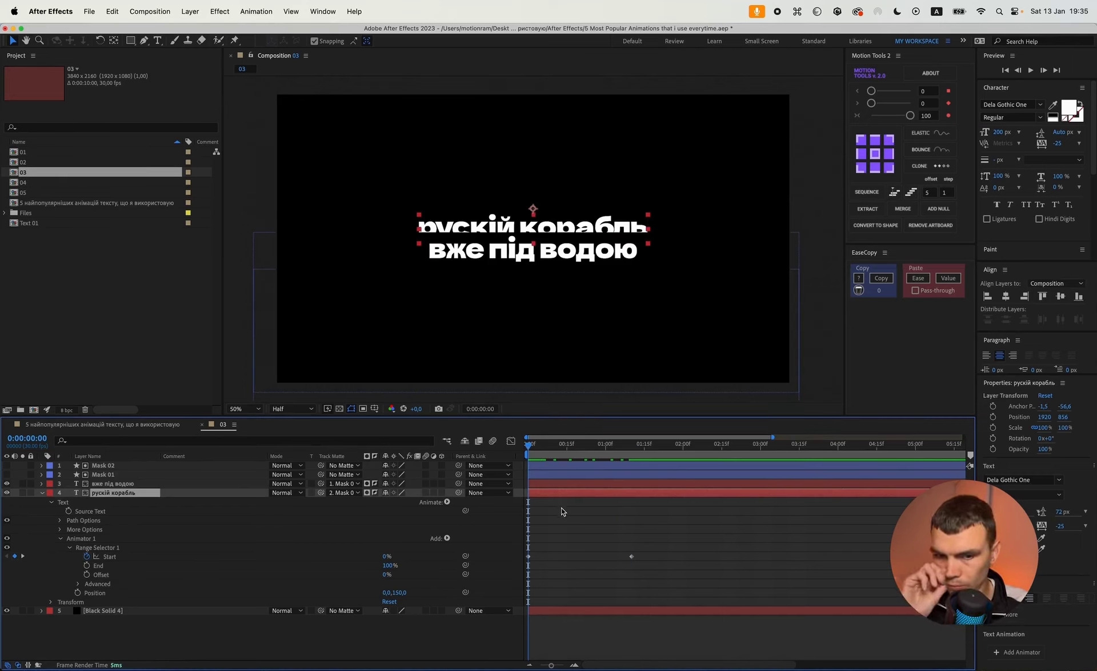
key("p")
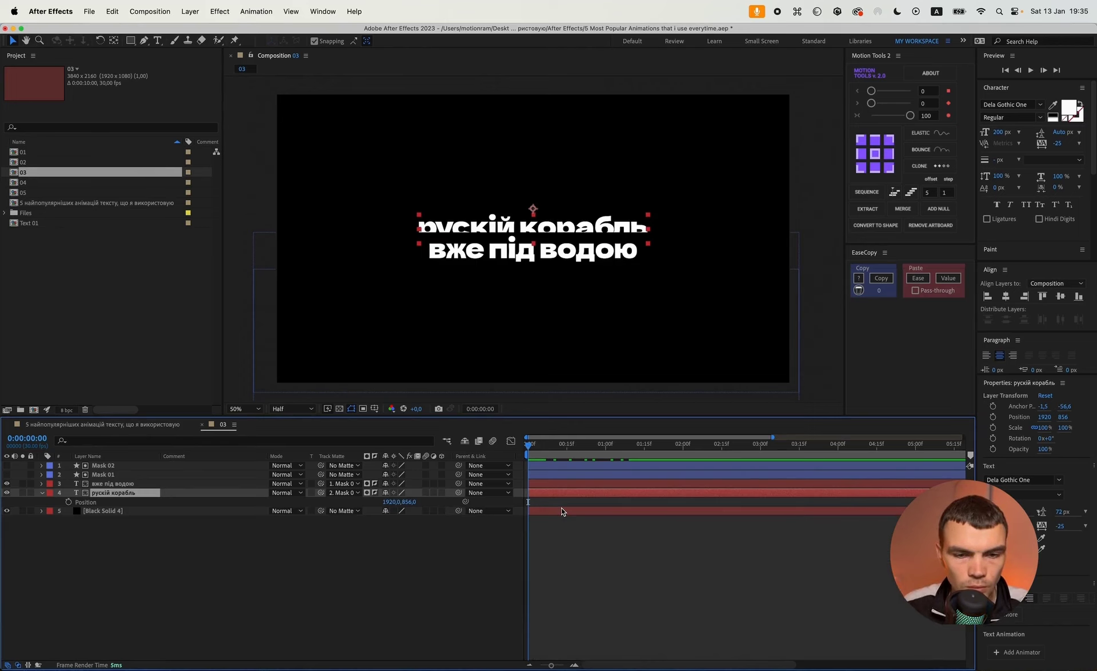
double_click(41, 493)
left_click(51, 512)
left_click(49, 503)
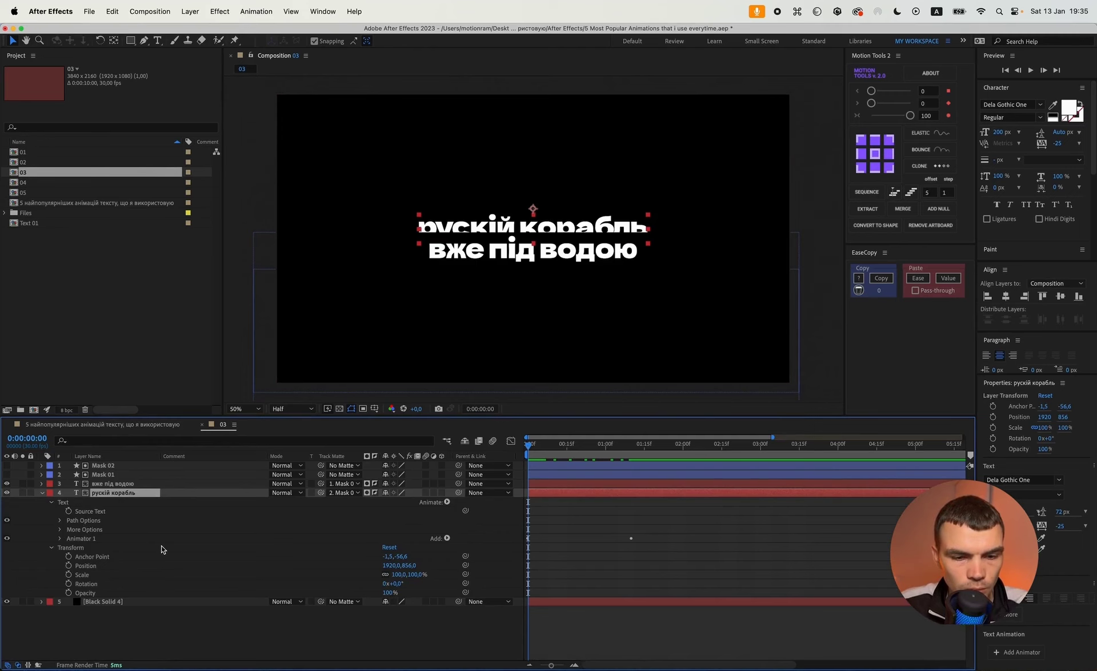
key("p")
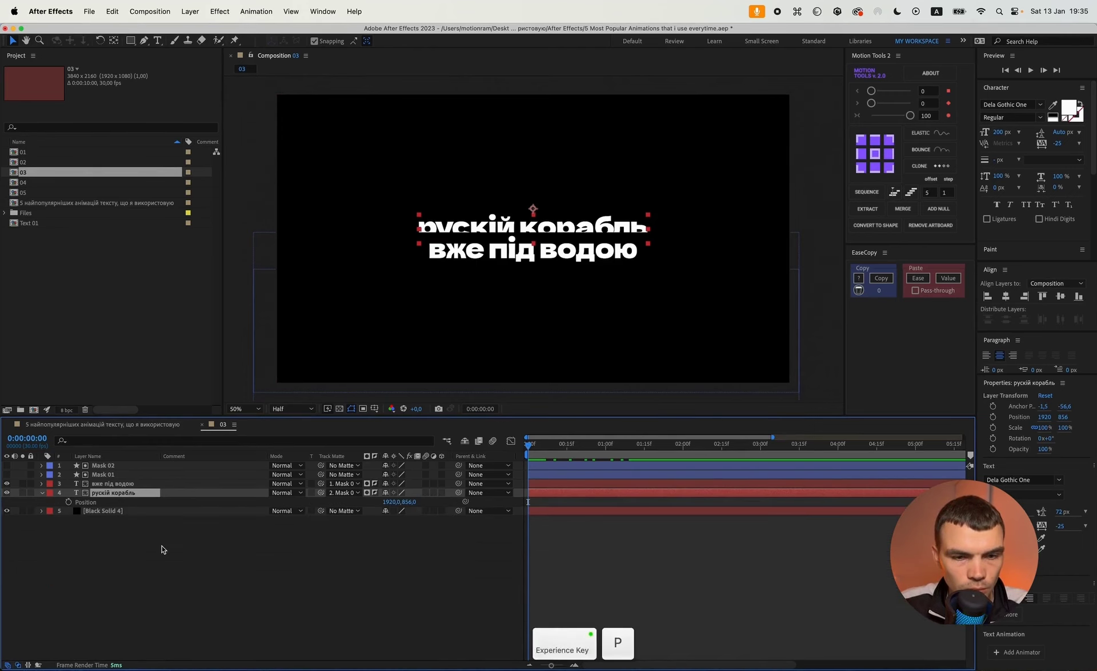
Step: Keyframe the "рускій корабль" layer's Position at the beginning and at 0:00:01:10, lowering the first keyframe to a vertical value of 1044
left_click(68, 502)
key("u")
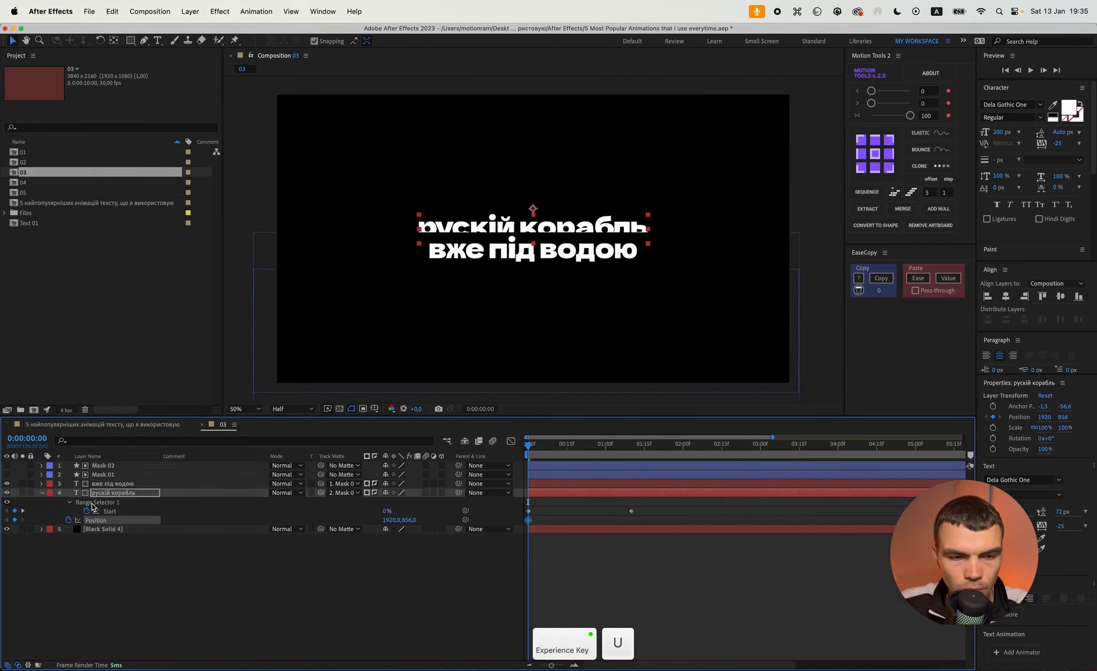
left_click(23, 511)
left_click(15, 520)
left_click(6, 520)
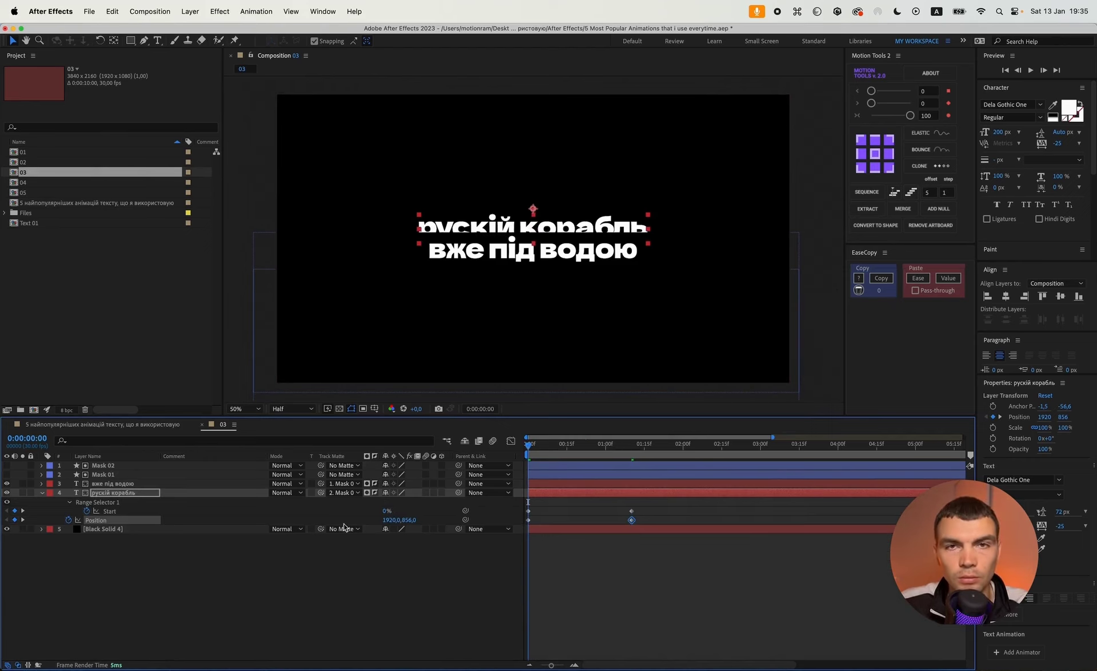
left_click_drag(407, 519, 495, 522)
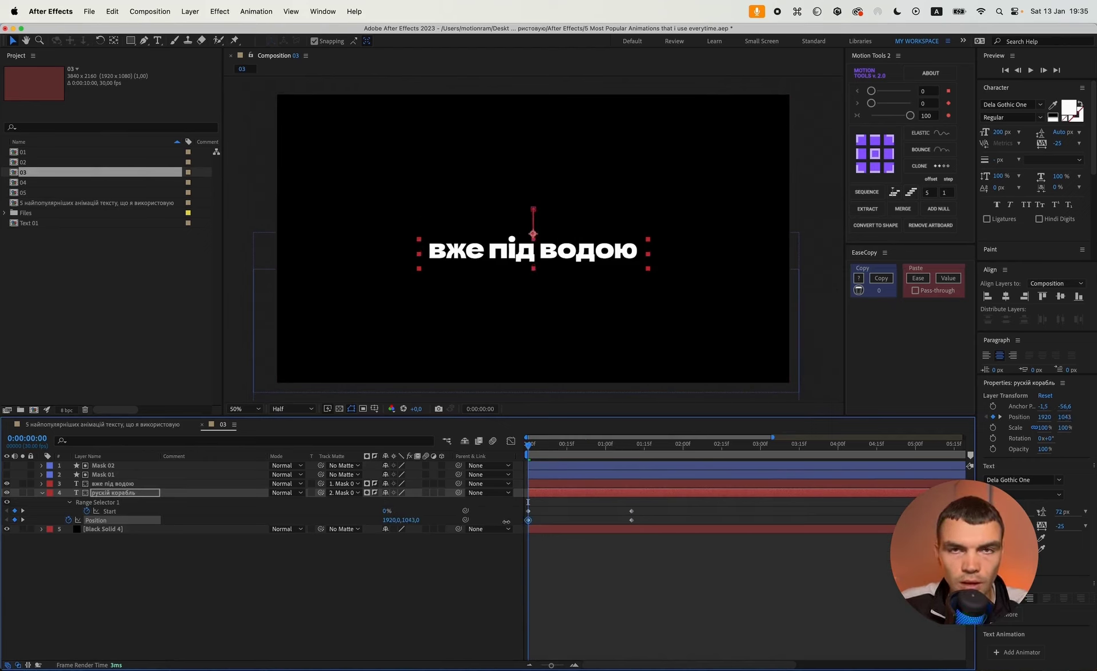
Step: Apply a 90% ease to all Start and Position keyframes of "рускій корабль" with Motion Tools, and preview the reveal
left_click_drag(689, 506, 516, 529)
left_click(912, 117)
type("90")
key("Return")
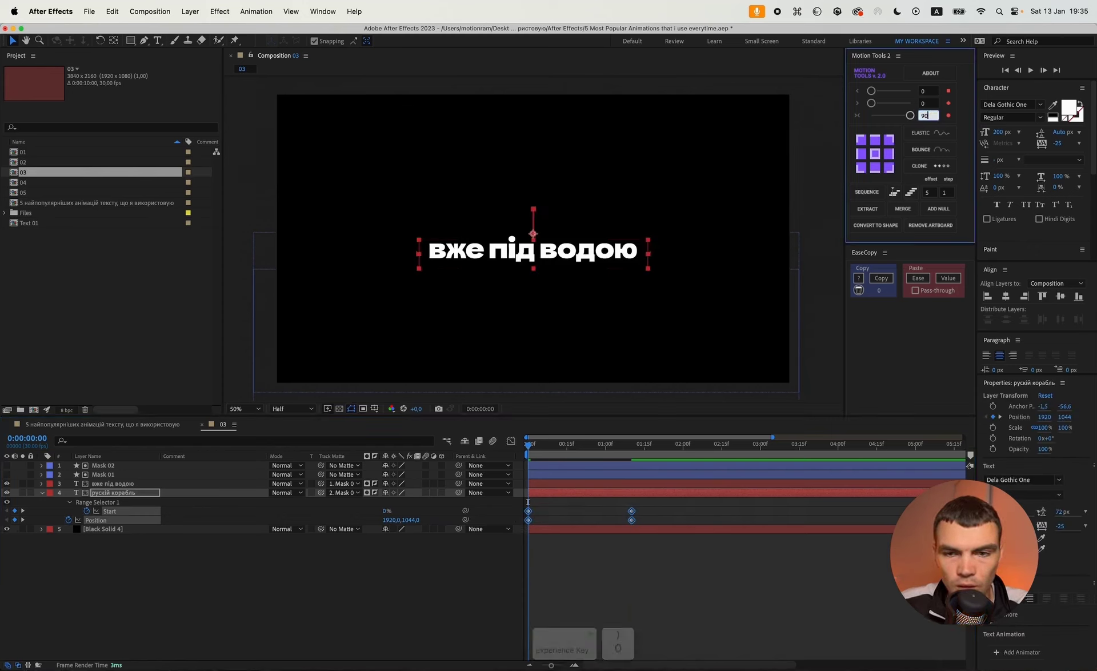
left_click(581, 504)
key("space")
key("space")
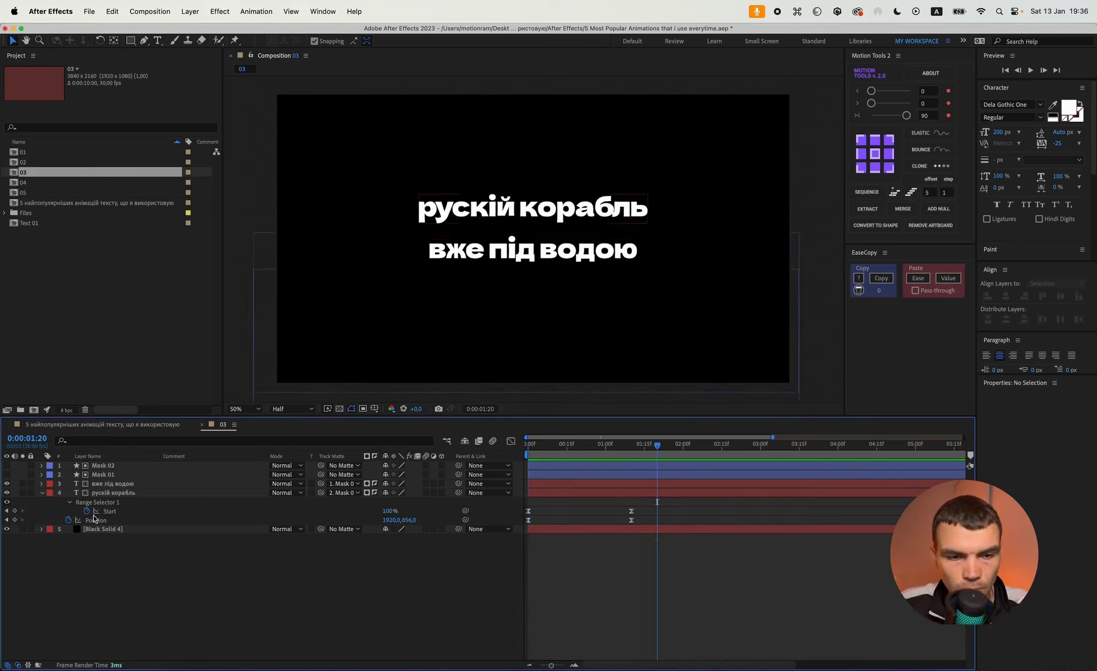
Step: Base the "рускій корабль" Range Selector on Words in its advanced settings, and preview the word-by-word reveal
left_click(41, 493)
left_click(41, 493)
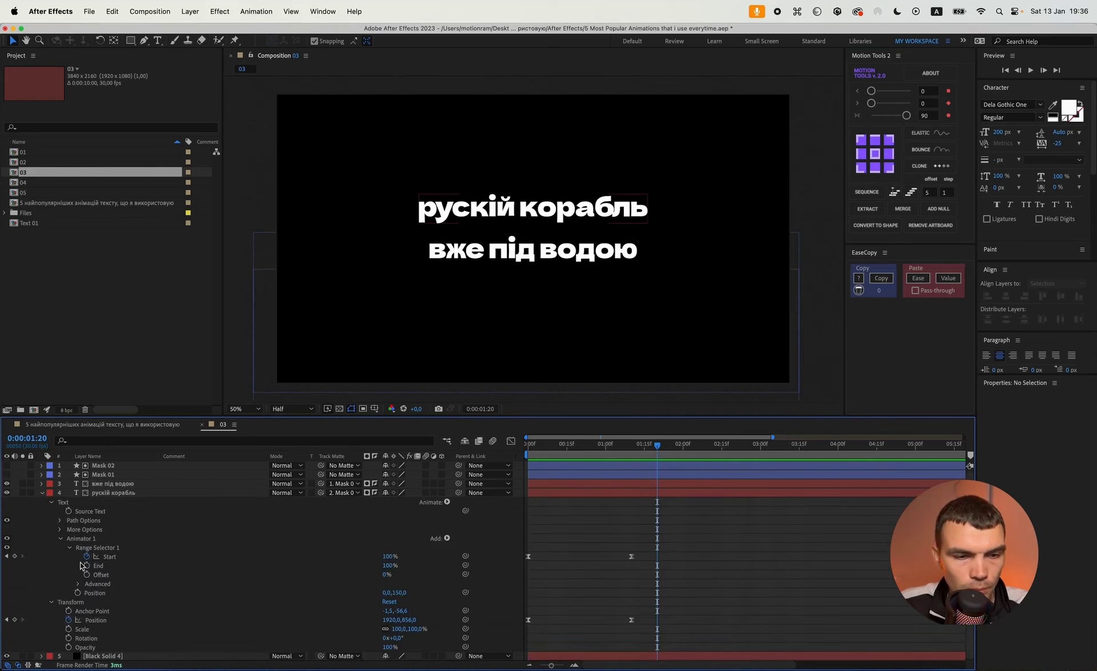
left_click(78, 584)
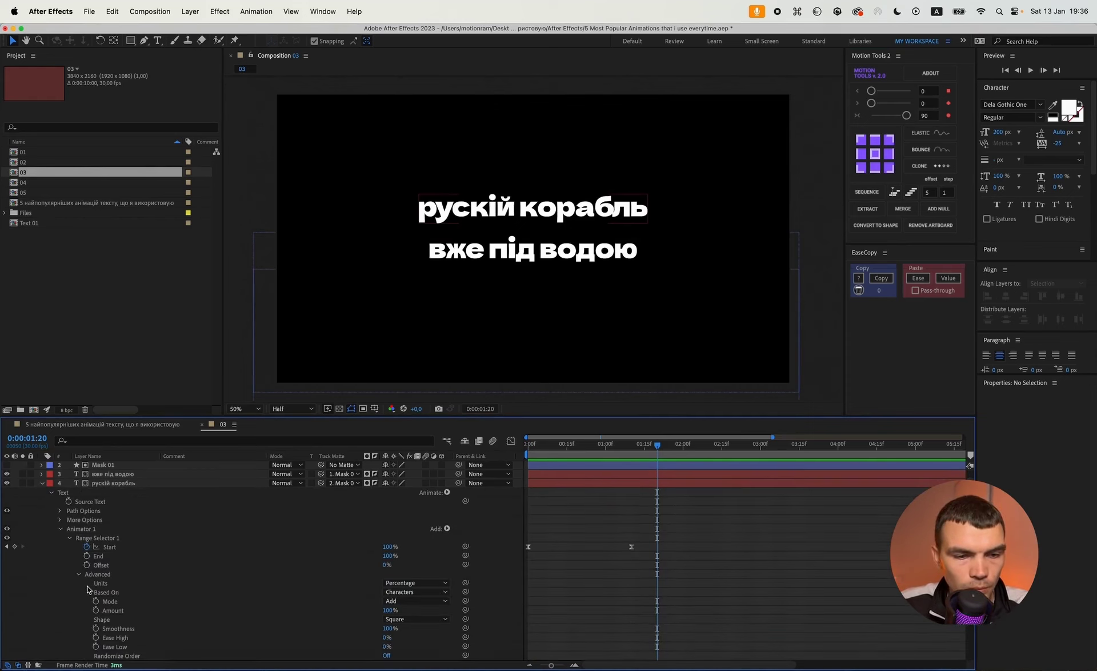
left_click(407, 595)
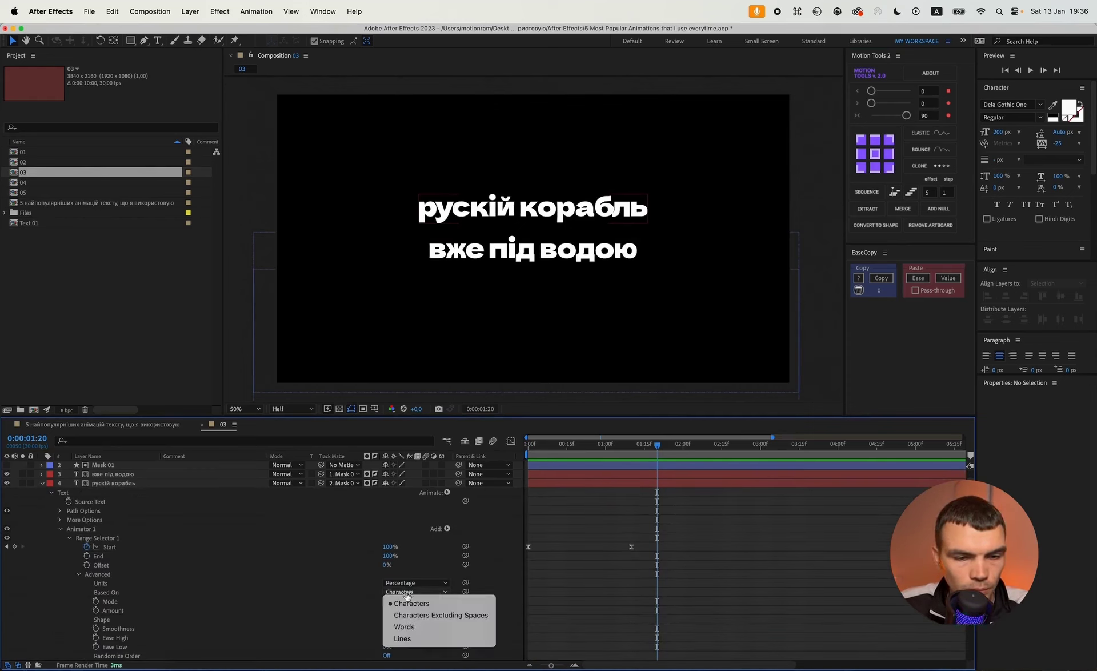
left_click(413, 628)
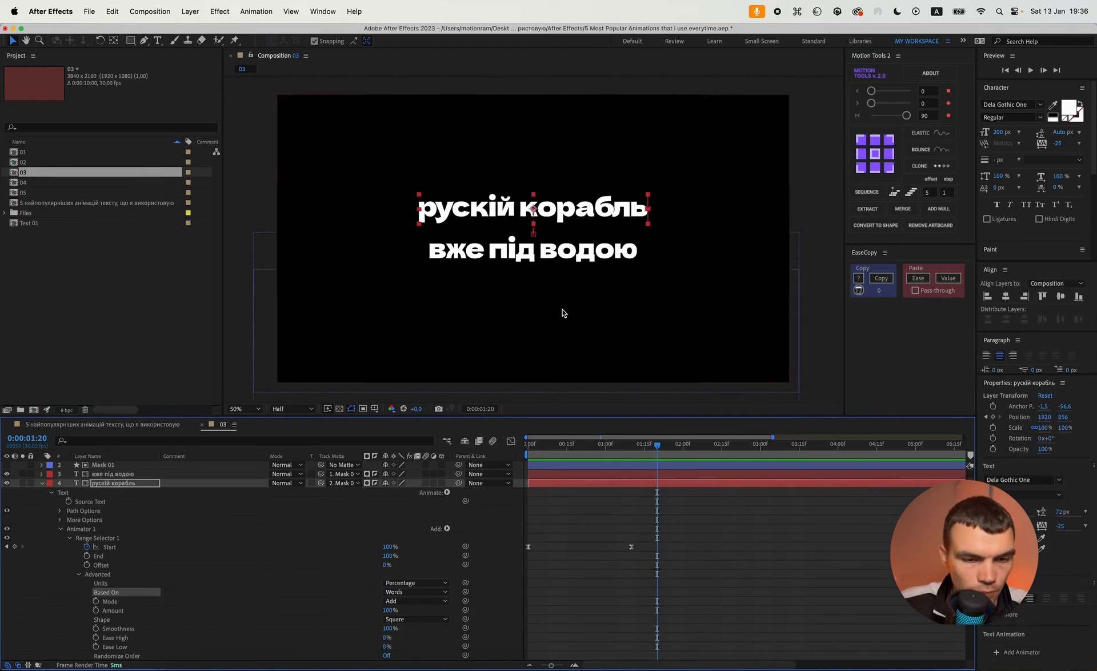
left_click(675, 514)
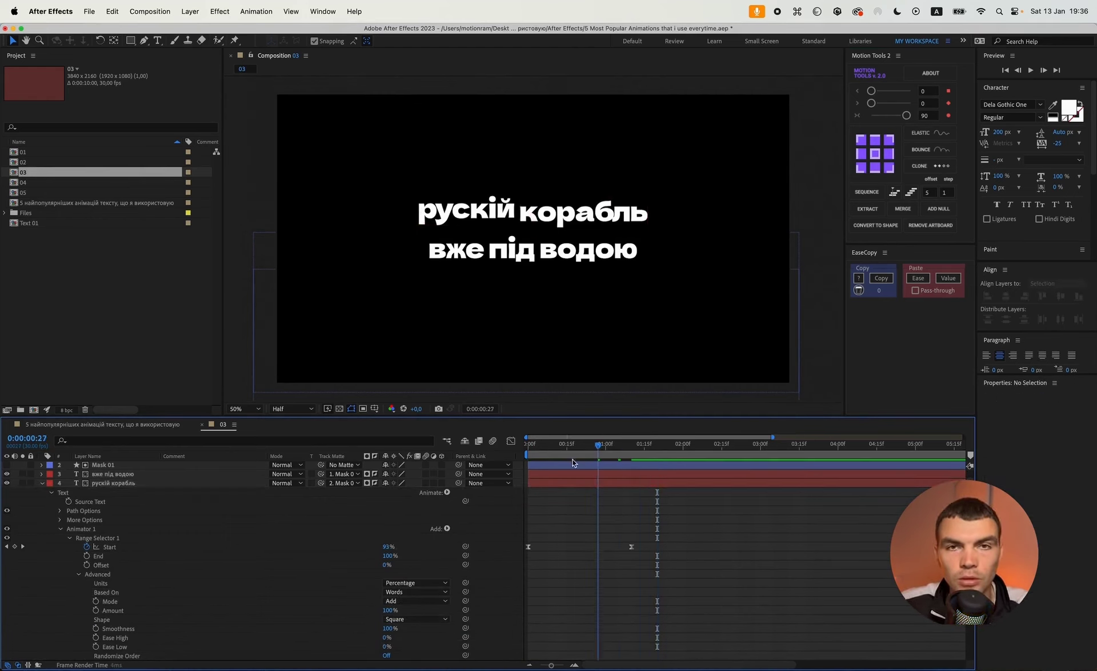
key("space")
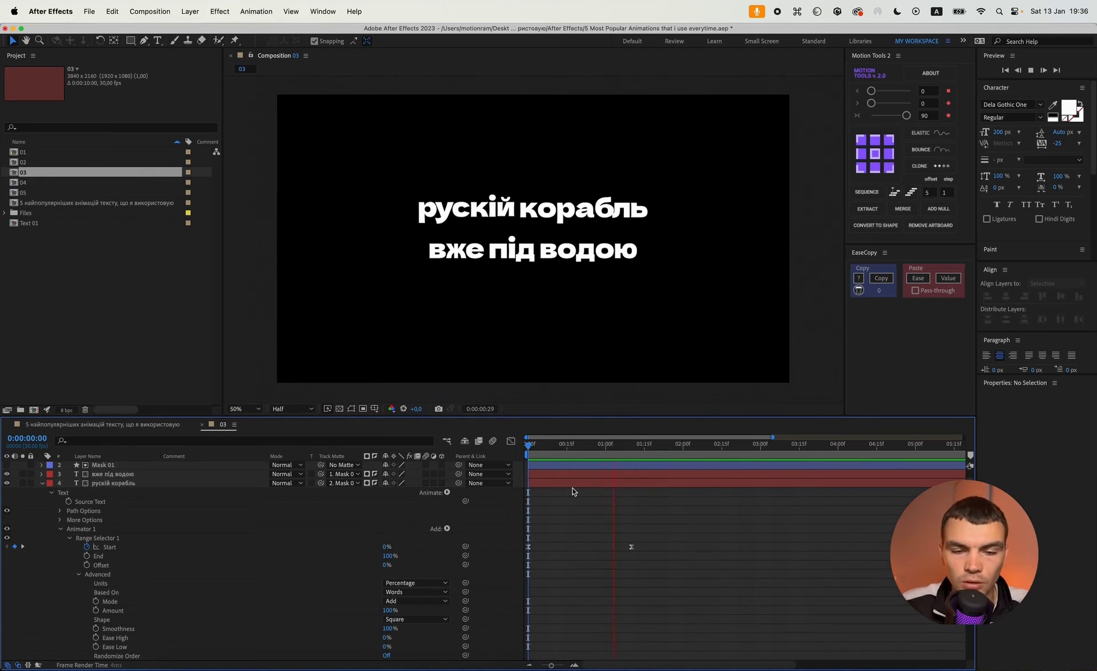
key("space")
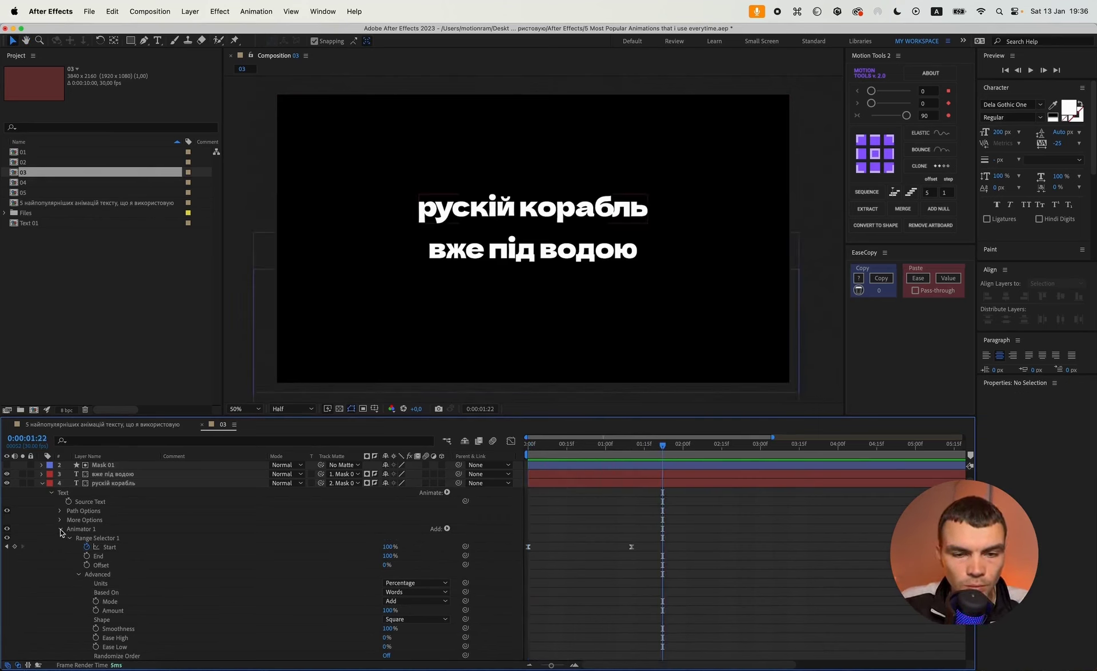
Step: Copy Animator 1 from "рускій корабль" onto the "вже під водою" layer at the start of the composition
left_click(61, 530)
left_click(80, 540)
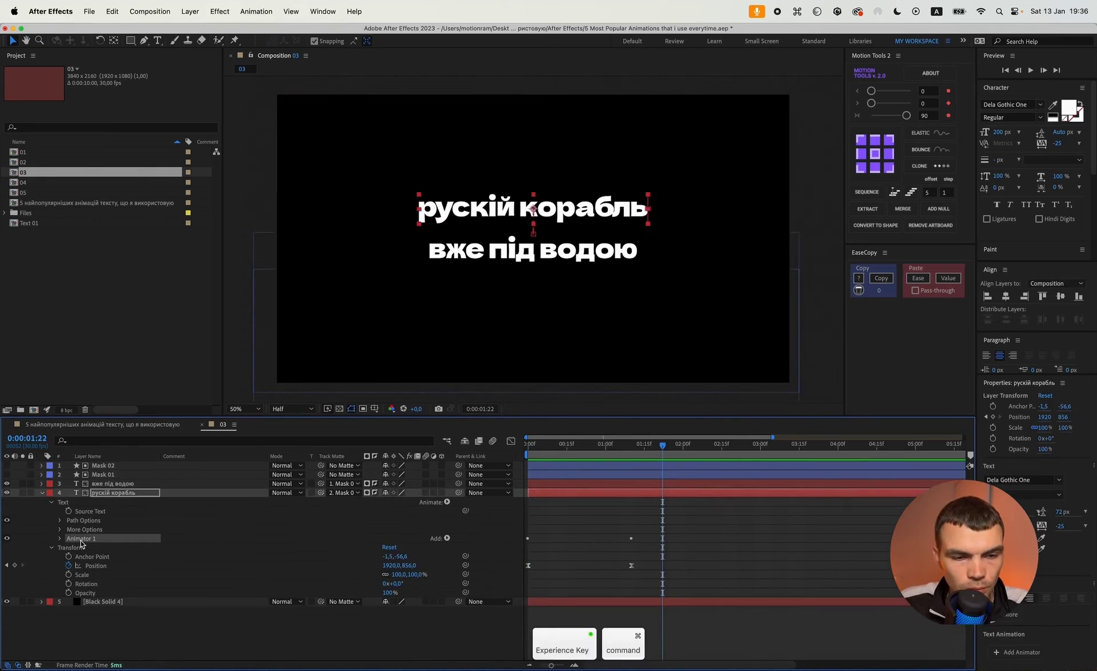
left_click(539, 485)
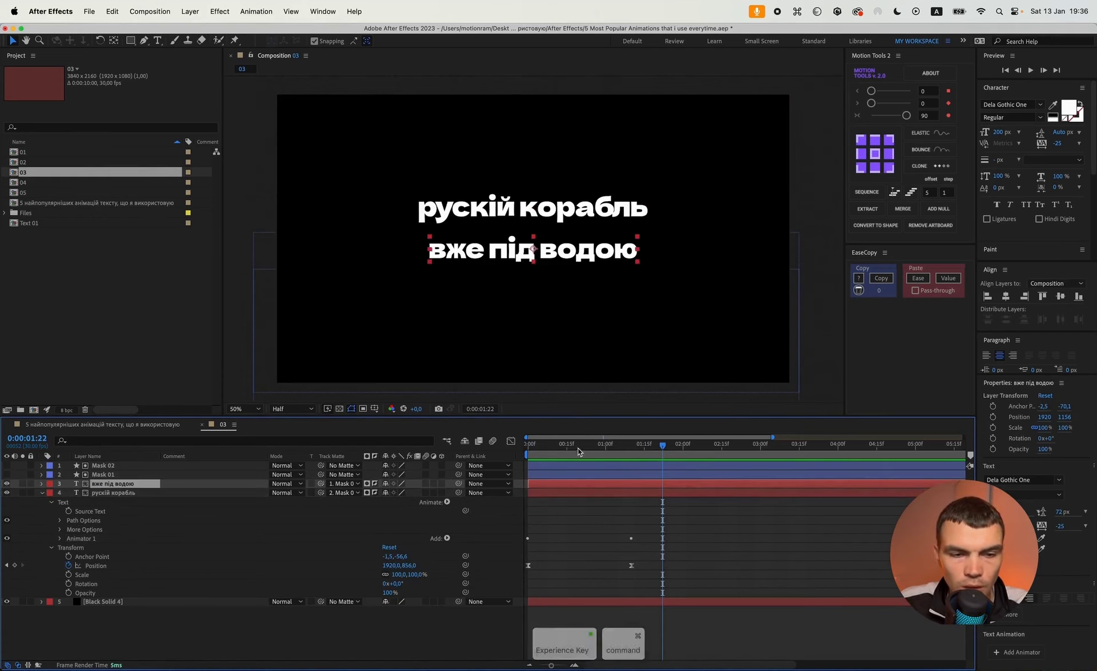
key("Home")
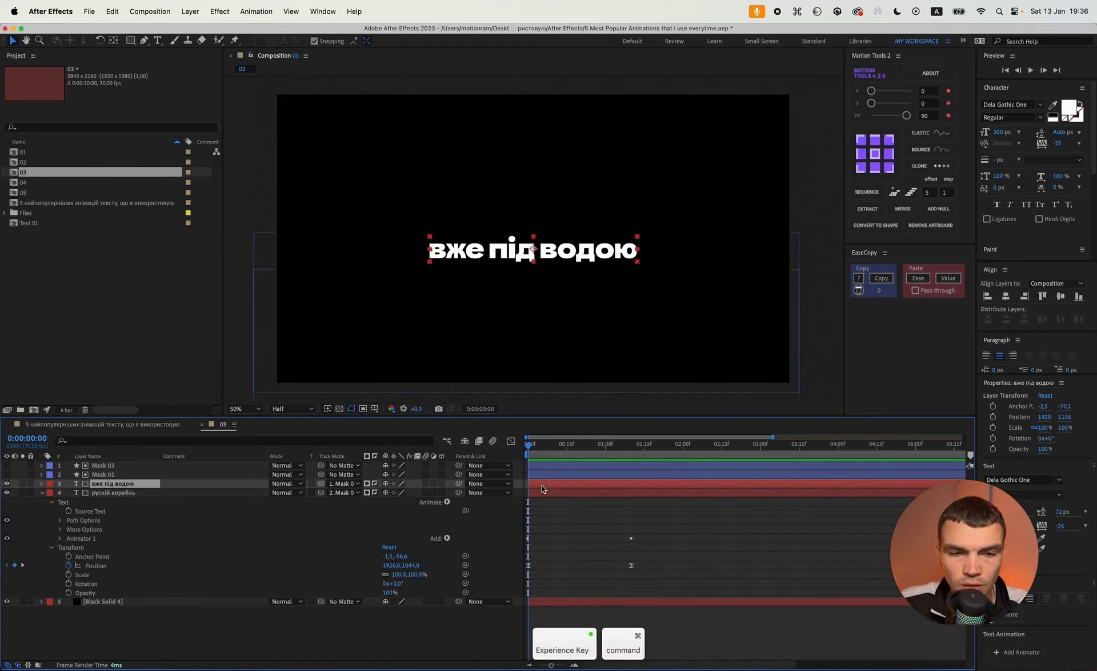
key("super+v")
Step: Keyframe the "вже під водою" layer's Position at the beginning and at 0:00:01:10, lowering the first keyframe to a vertical value of 1319
key("alt+shift+p")
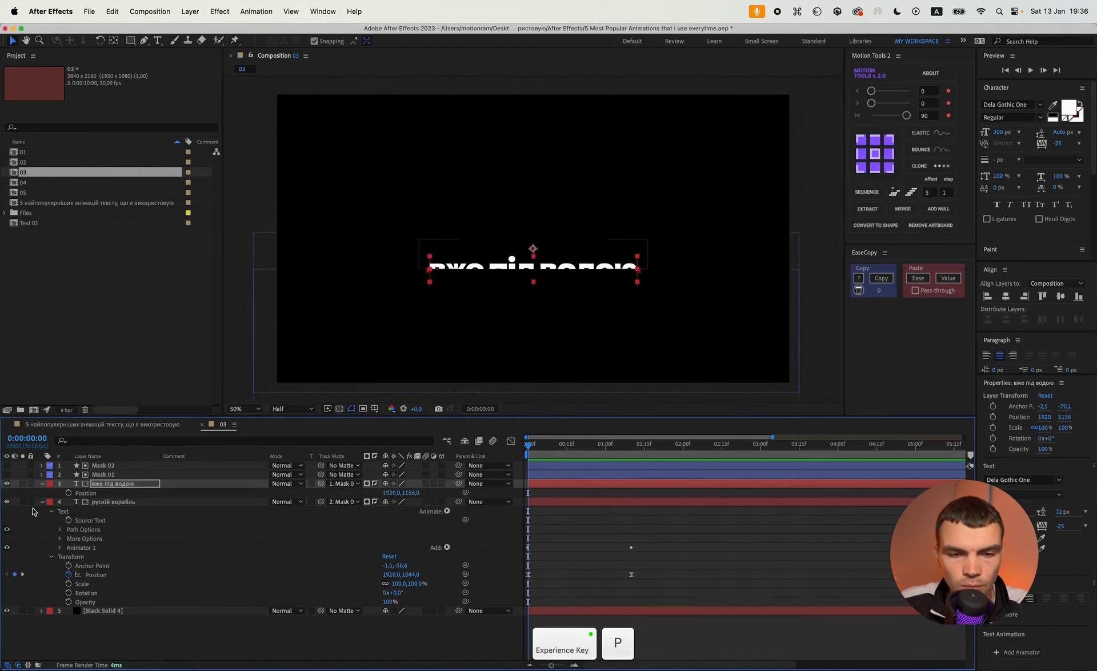
key("u")
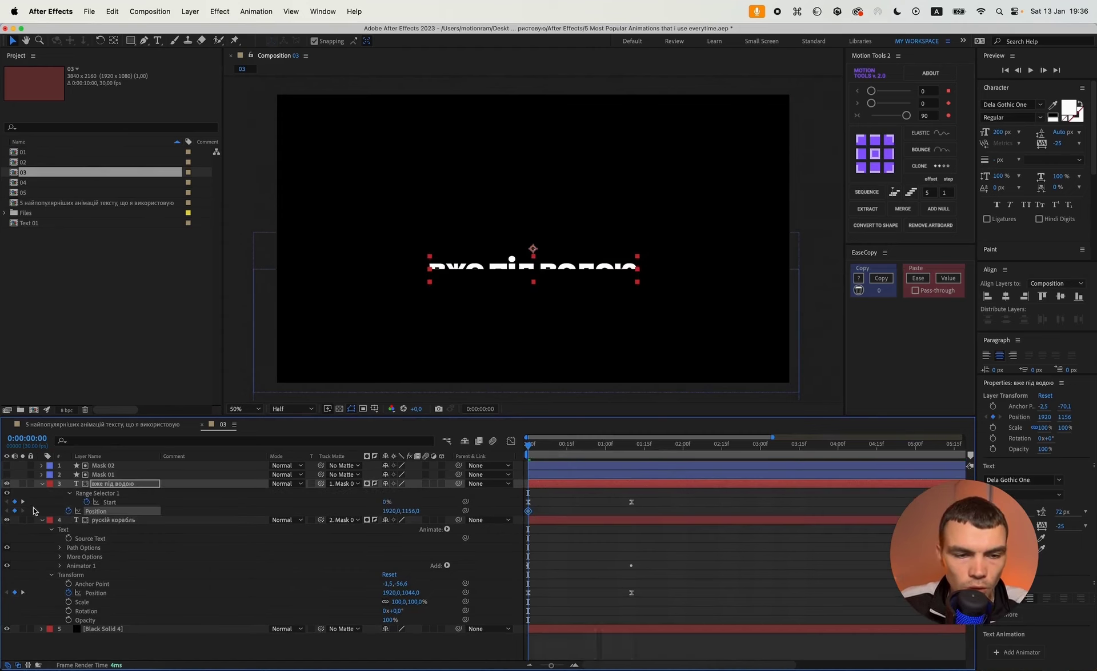
key("k")
left_click(7, 510)
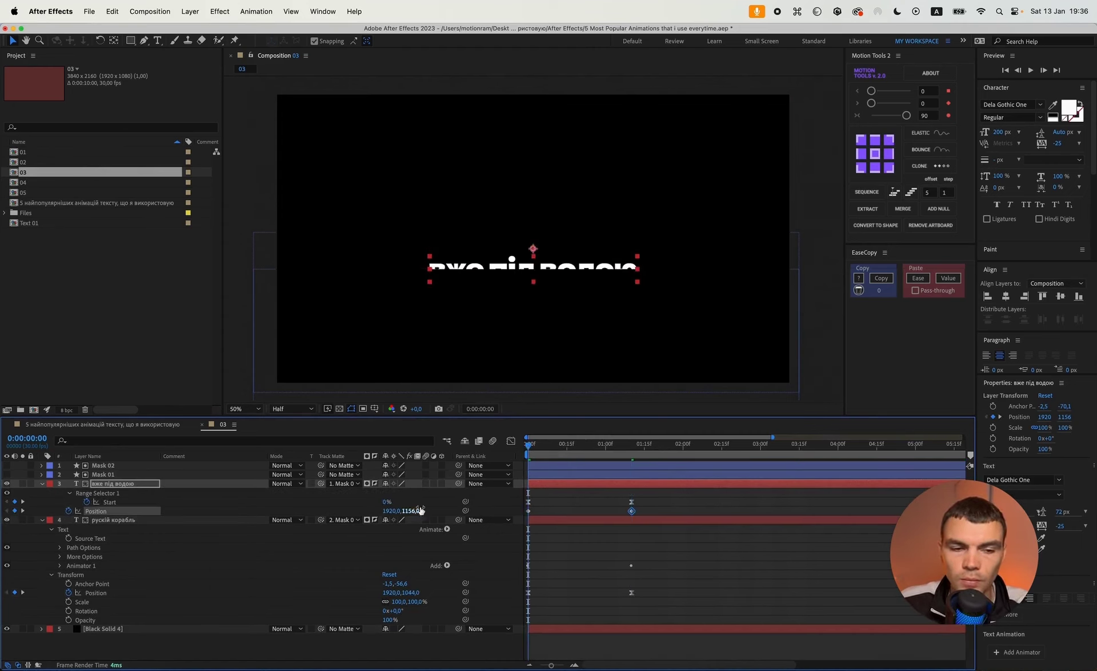
left_click_drag(410, 510, 491, 513)
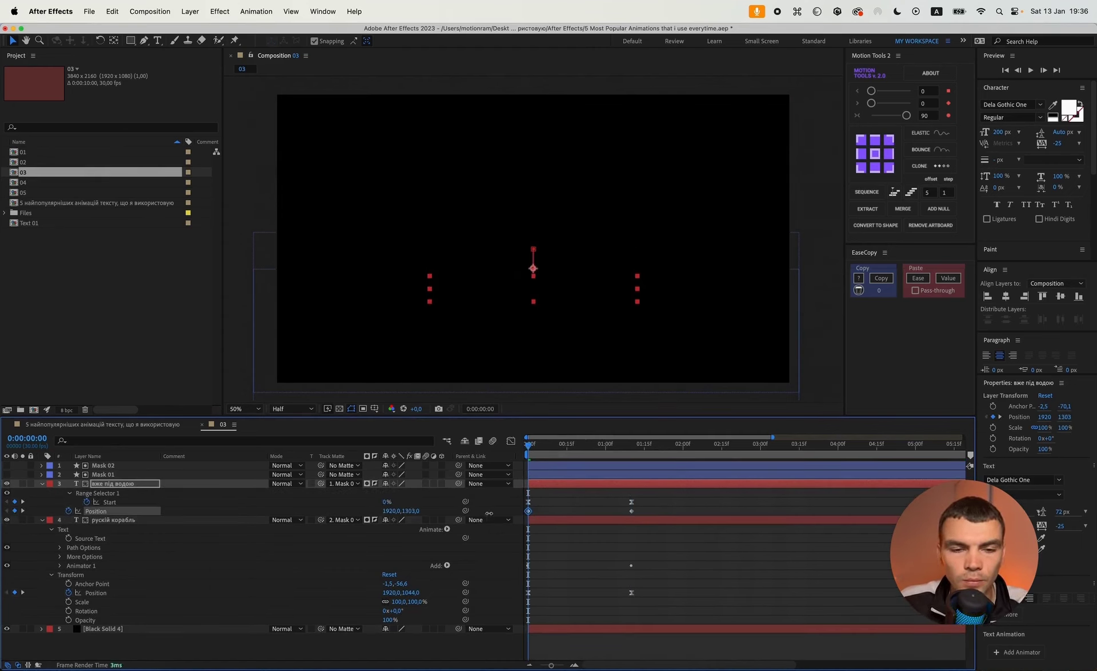
Step: Inspect the speed curve of the "вже під водою" layer's Start keyframes and copy their easing with EaseCopy
left_click_drag(644, 498, 505, 518)
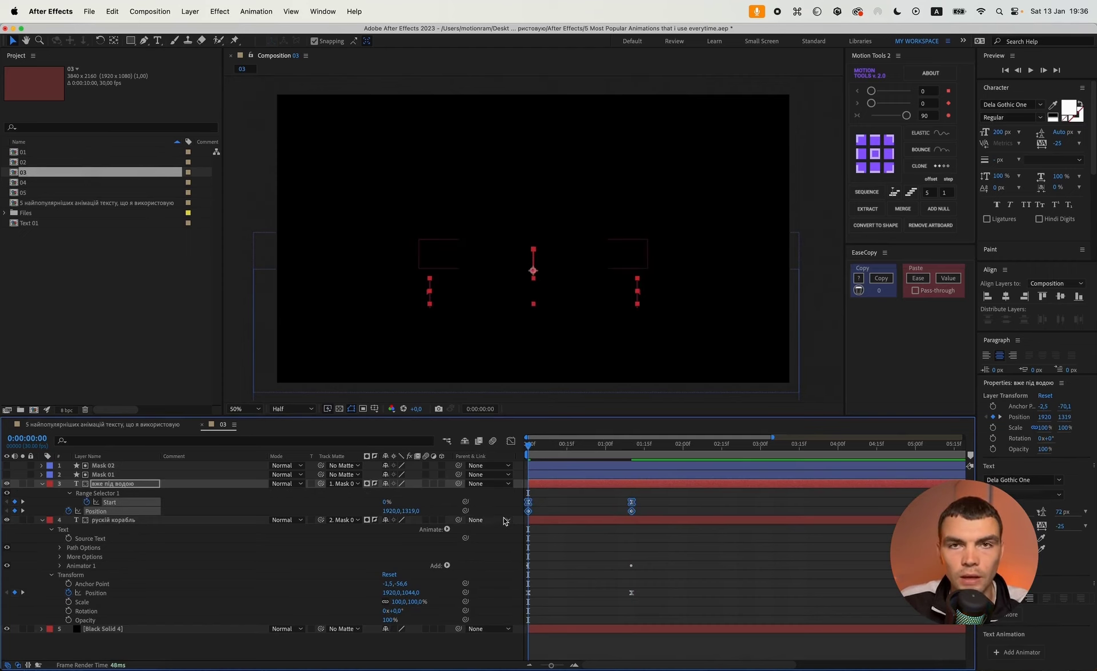
left_click(649, 493)
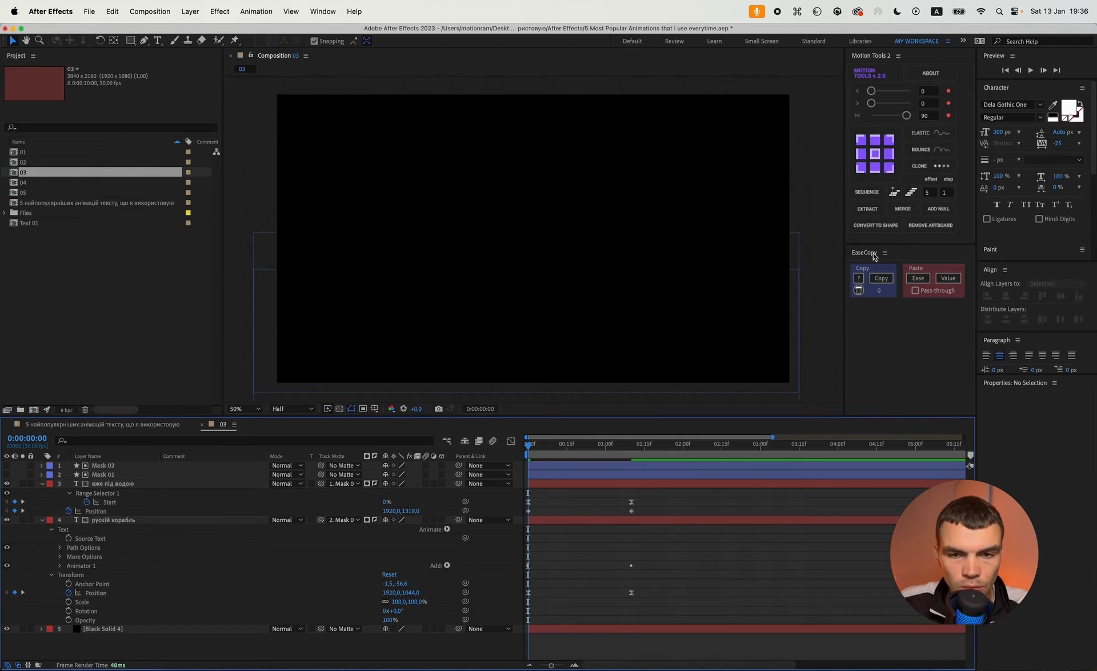
left_click_drag(646, 502, 526, 504)
left_click(512, 442)
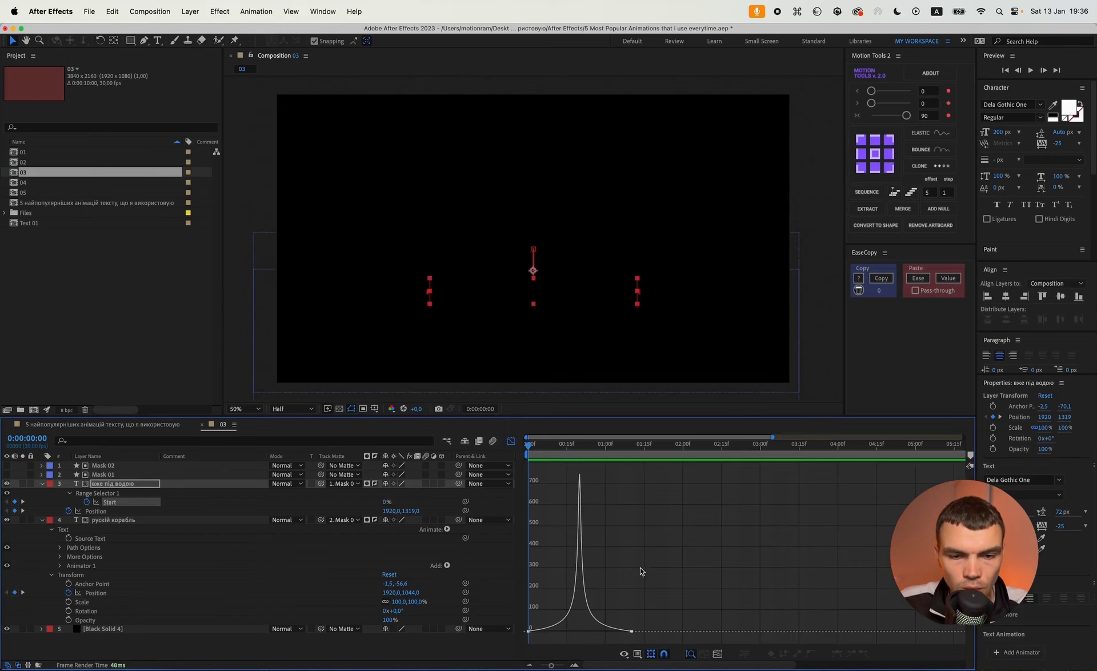
left_click_drag(674, 620, 526, 641)
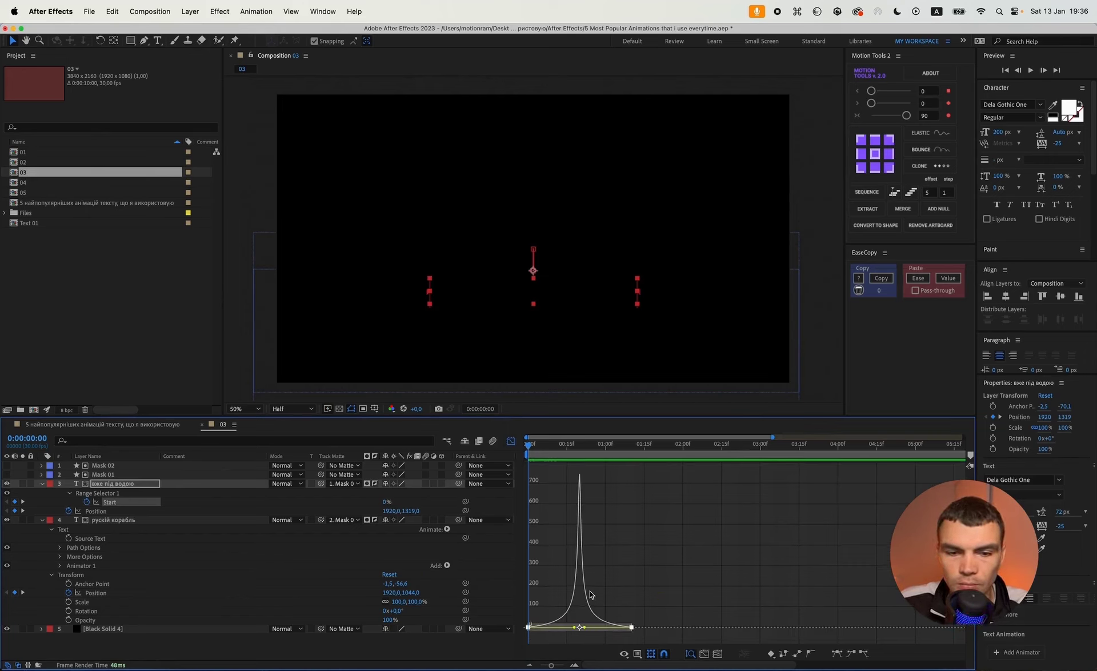
left_click_drag(685, 594, 523, 646)
left_click(511, 445)
left_click_drag(652, 500, 525, 510)
left_click(880, 279)
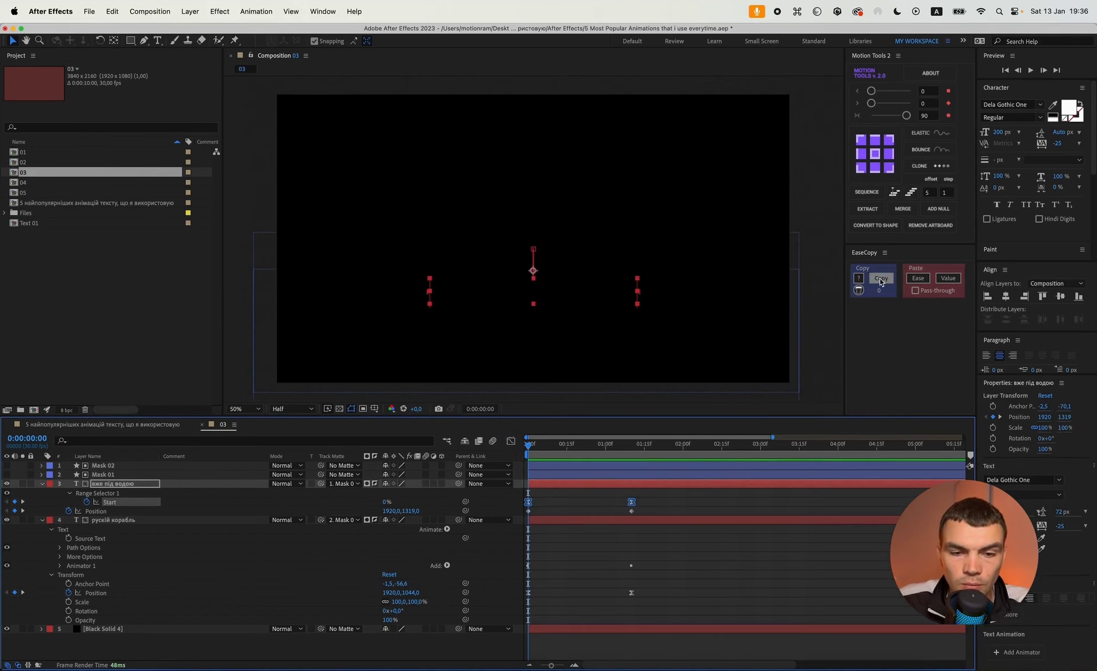
Step: Paste the copied ease onto the "вже під водою" Position keyframes, check the speed curve, and preview both lines
left_click_drag(640, 509, 524, 517)
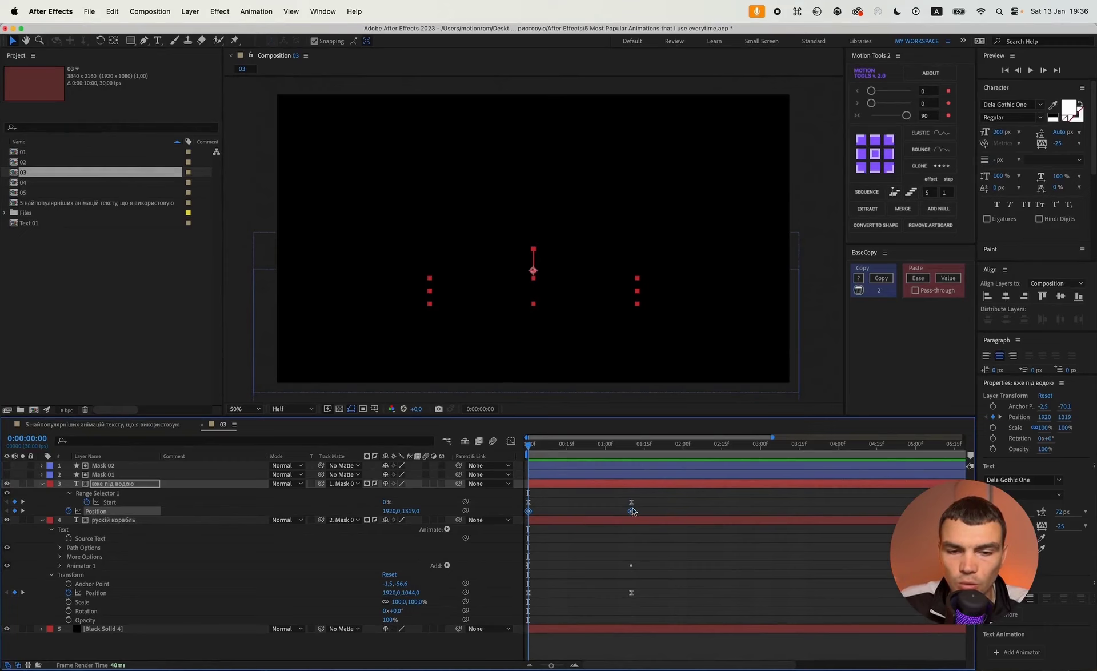
left_click(915, 276)
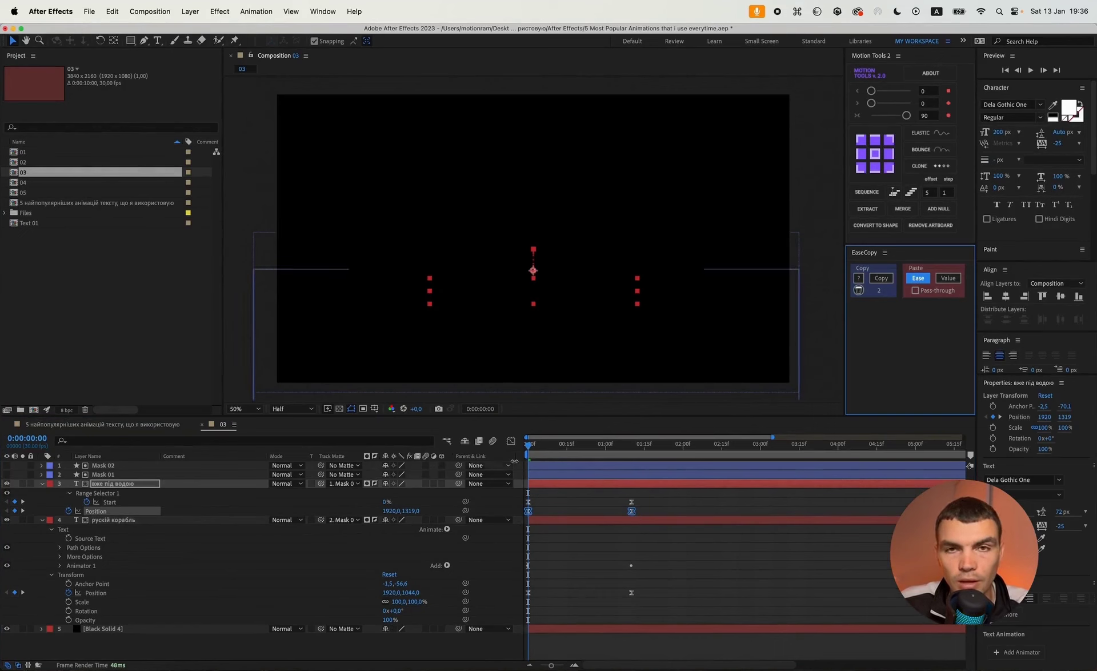
left_click(512, 444)
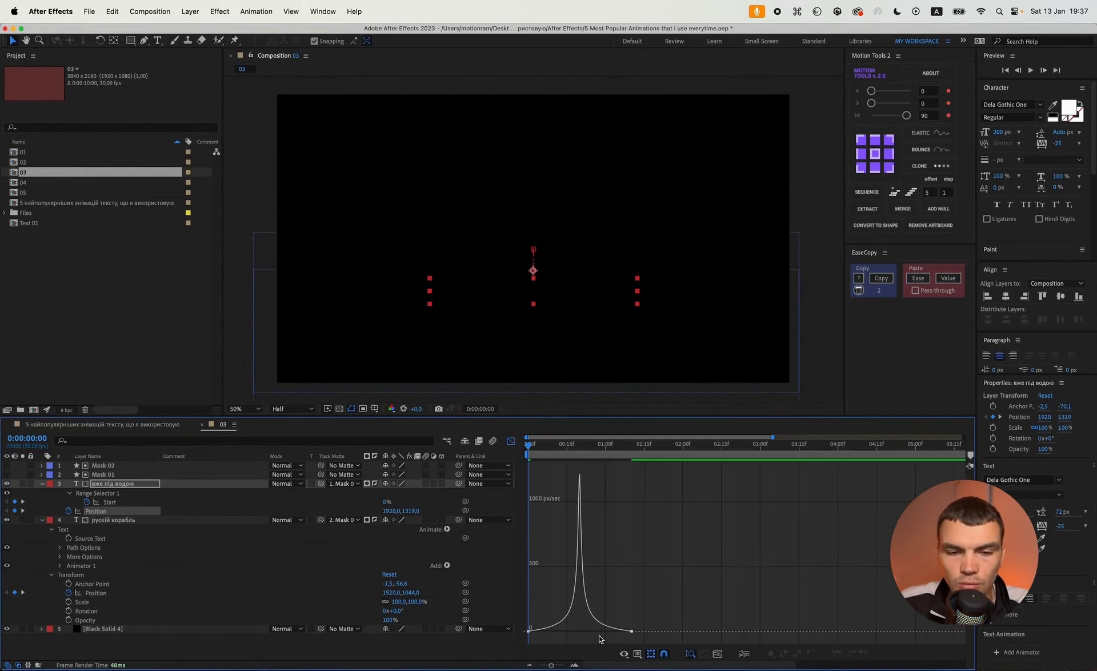
left_click(510, 443)
left_click(656, 500)
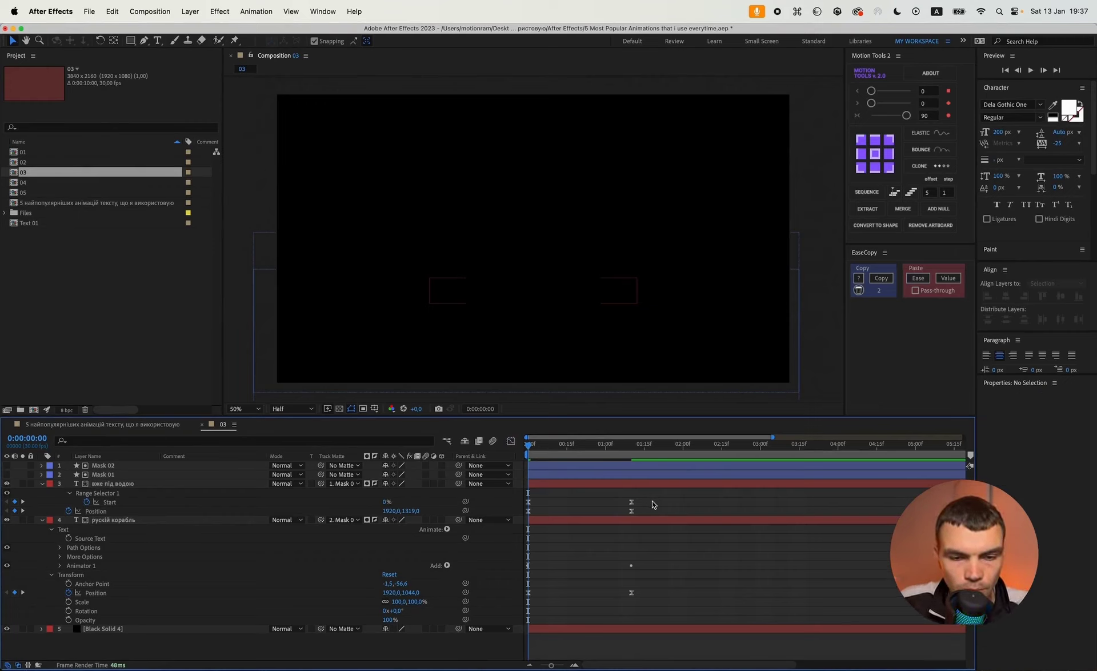
key("space")
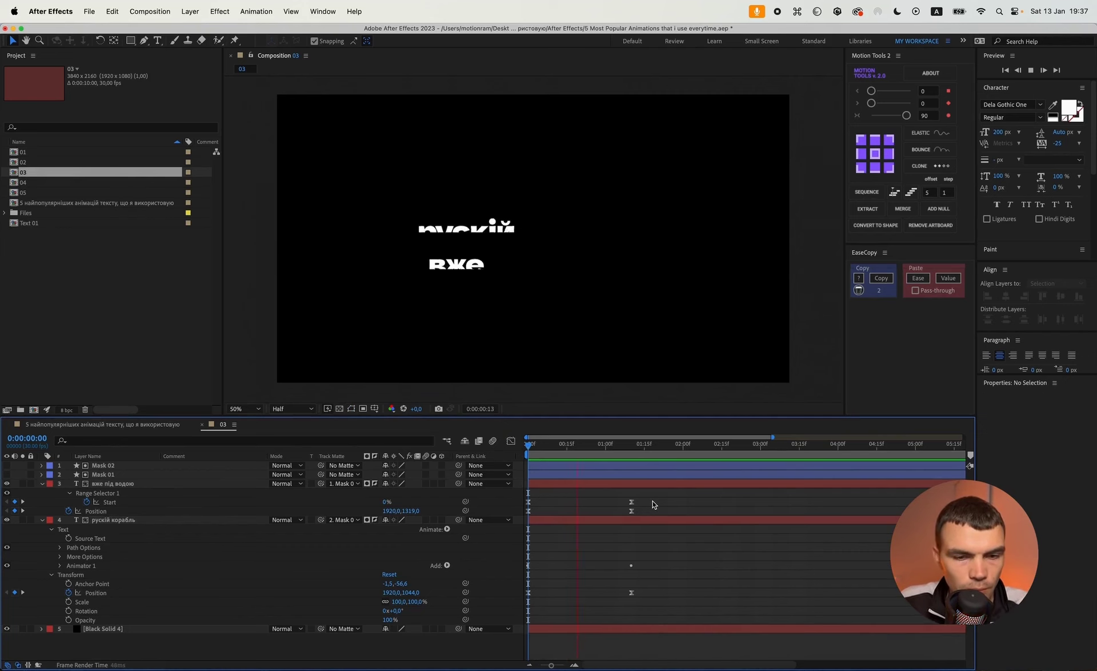
key("space")
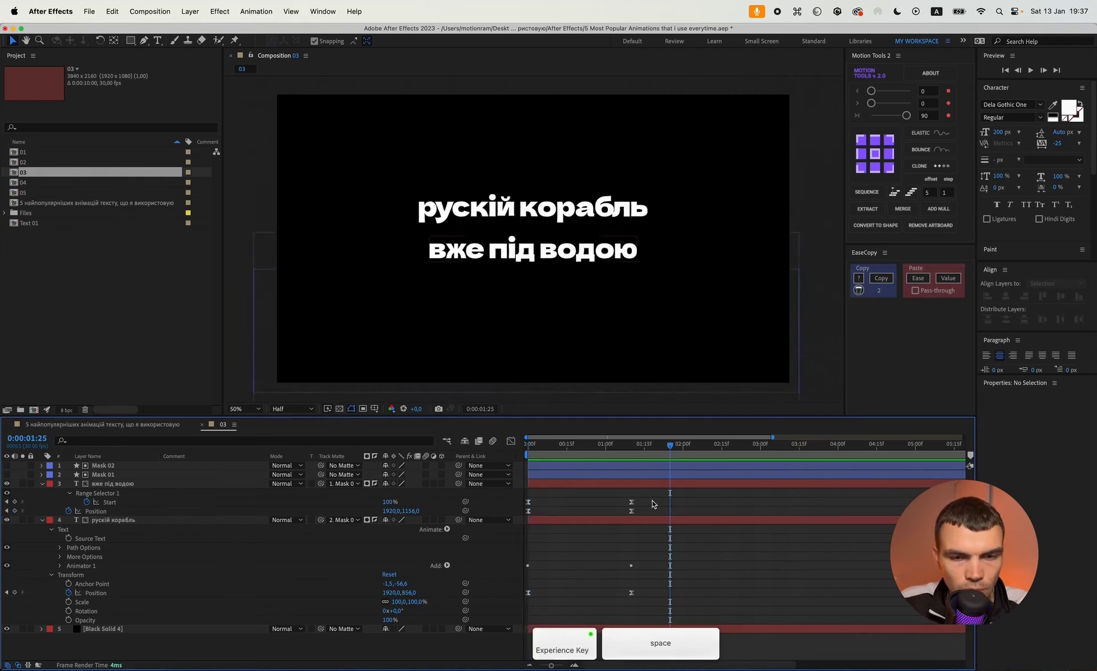
Step: Try delaying the "вже під водою" and Mask 01 layers by about 8 frames, preview the timing, and undo the shift
left_click(547, 482)
left_click(547, 477, "shift")
left_click_drag(541, 478, 563, 478)
key("space")
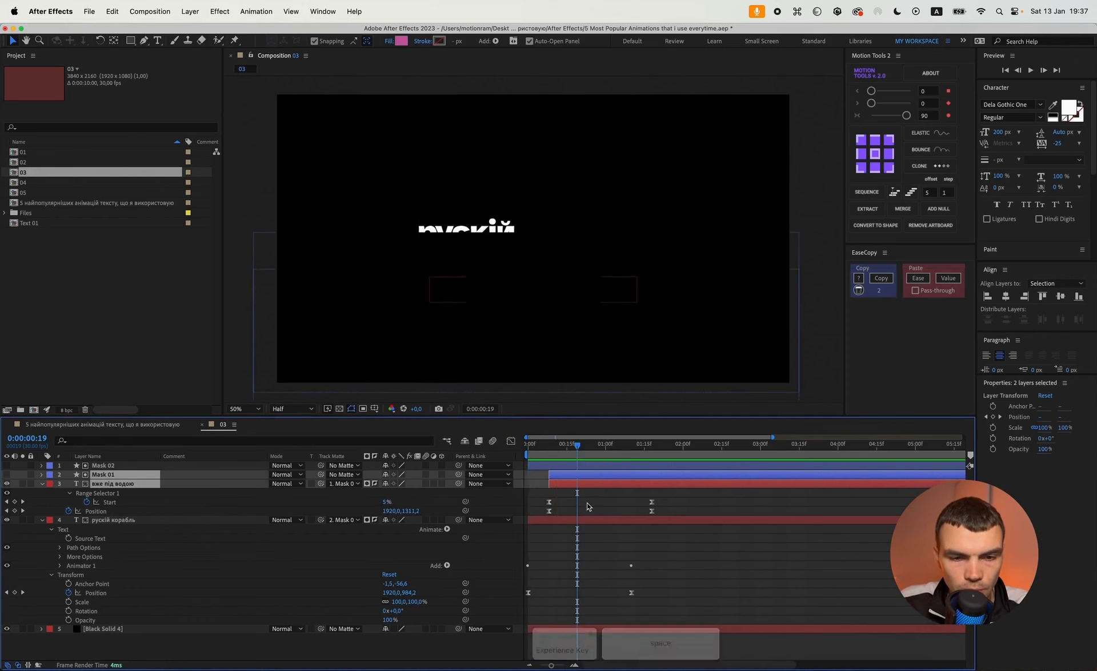
left_click(587, 503)
left_click(549, 451)
left_click_drag(550, 451, 542, 451)
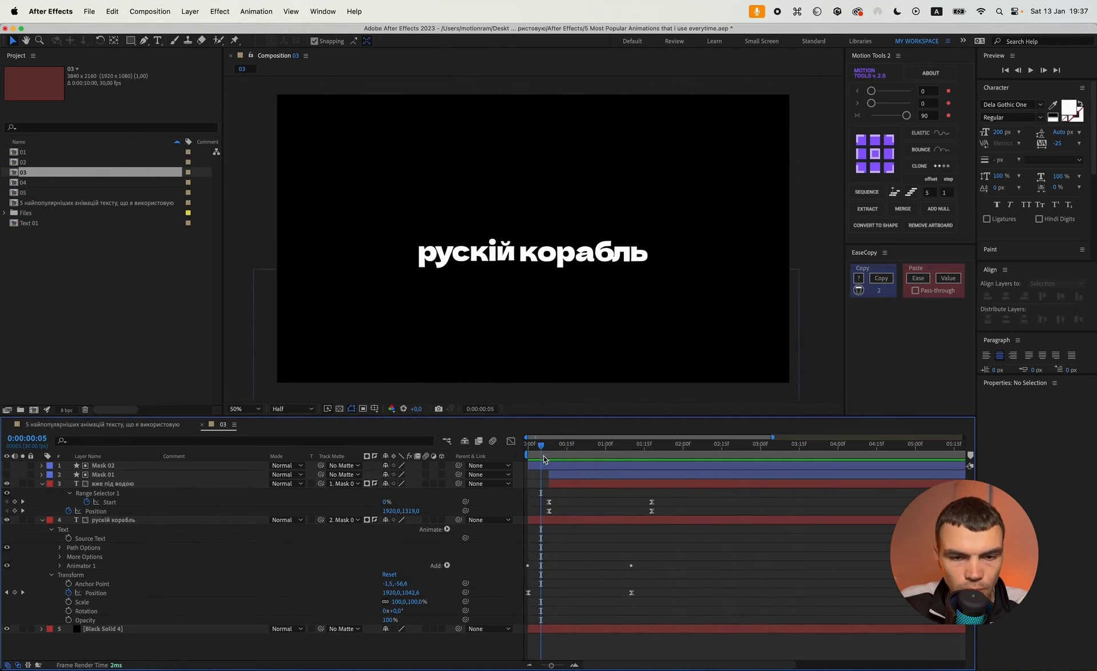
left_click(546, 519)
key("super+z")
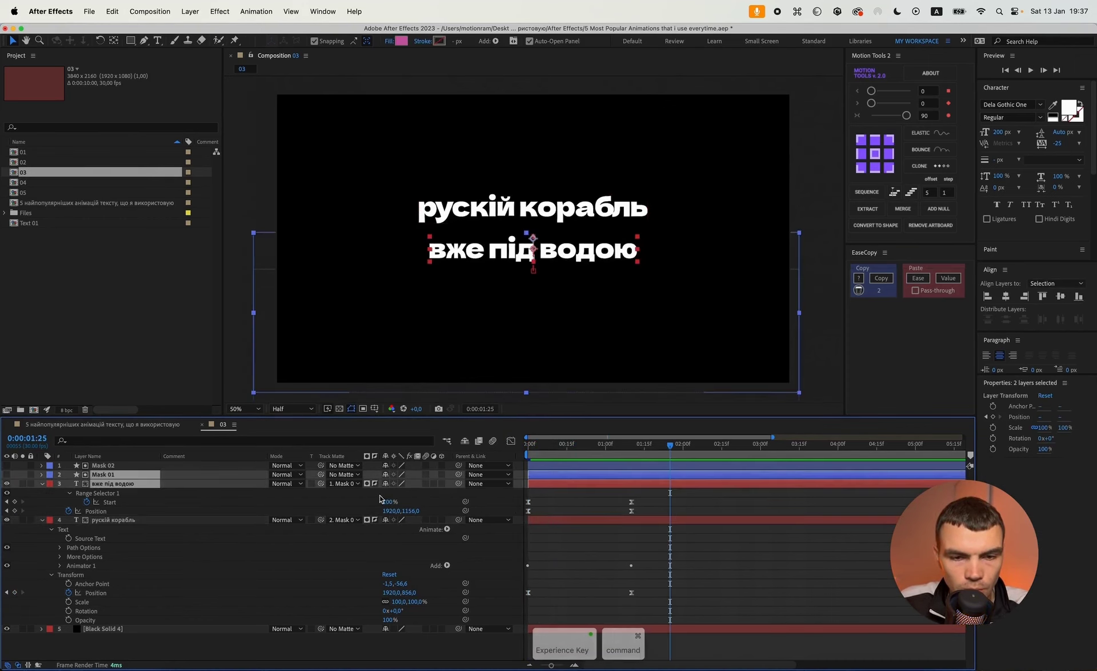
Step: Place Mask 01 directly above "рускій корабль", then delay Mask 02 and "вже під водою" by about 7 frames and preview the reveal
left_click_drag(110, 475, 118, 513)
left_click(116, 473)
left_click(114, 465, "shift")
left_click_drag(541, 475, 560, 468)
key("Home")
key("space")
left_click_drag(566, 476, 557, 474)
key("Home")
key("space")
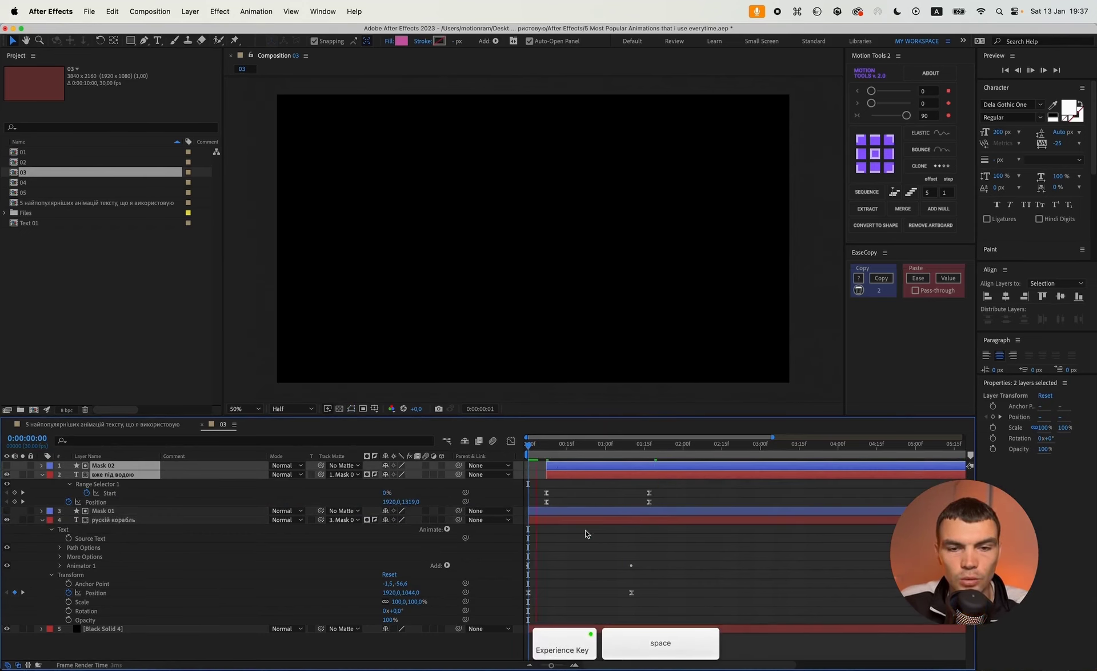
left_click(589, 538)
key("u")
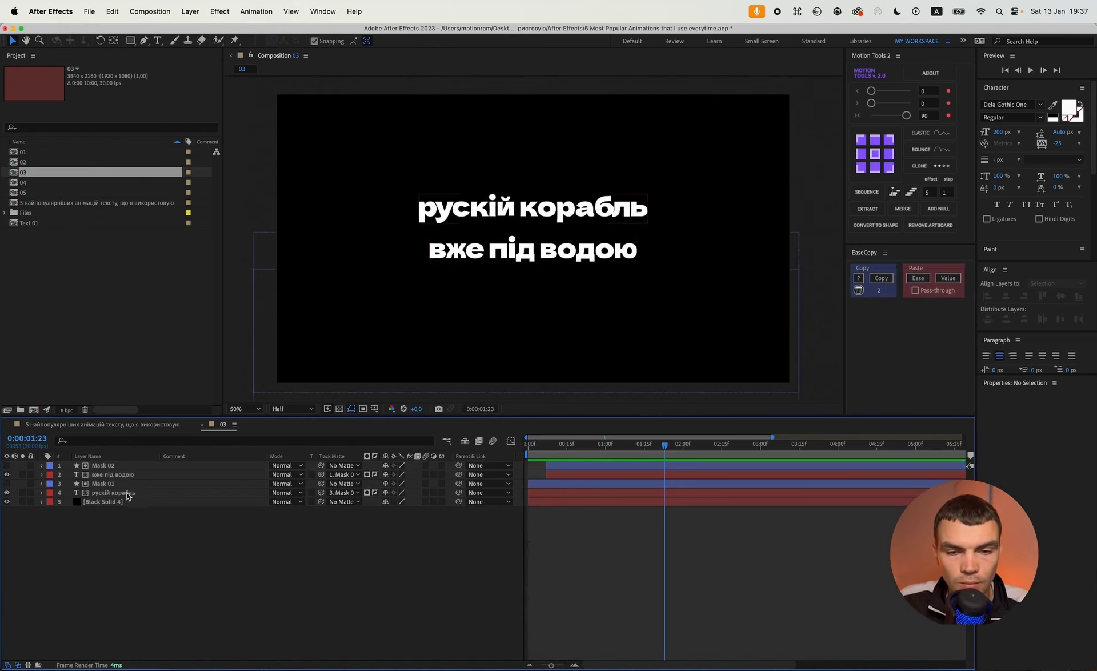
Step: Parent the two text layers and both mask layers to a new null and reveal all the keyframed properties
left_click(127, 496)
left_click(115, 465, "shift")
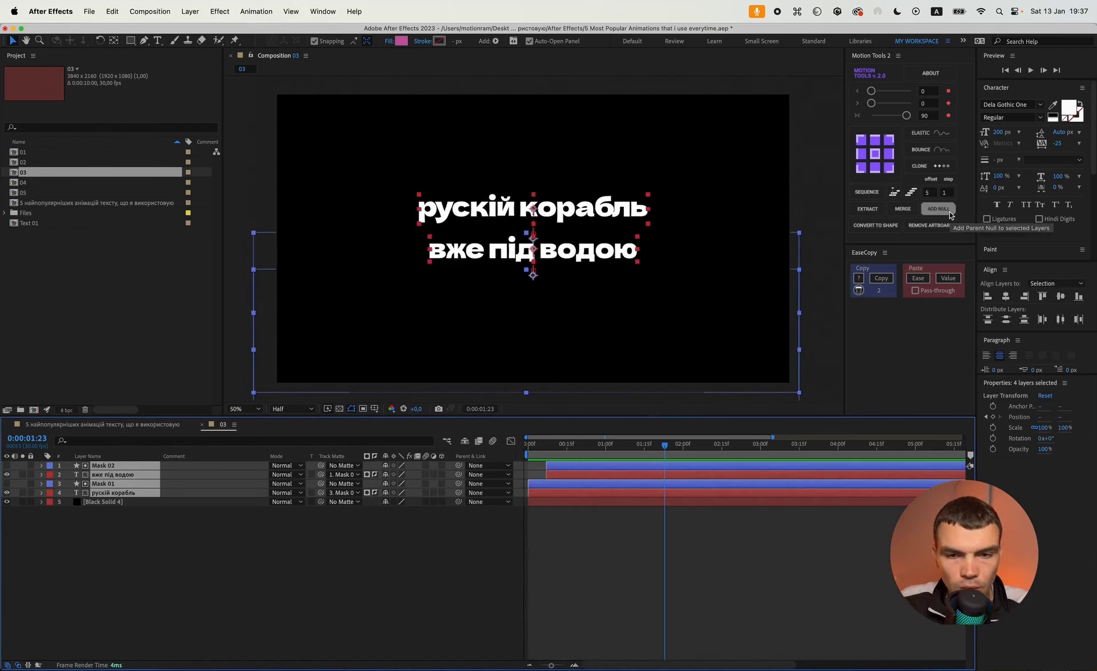
left_click(588, 505)
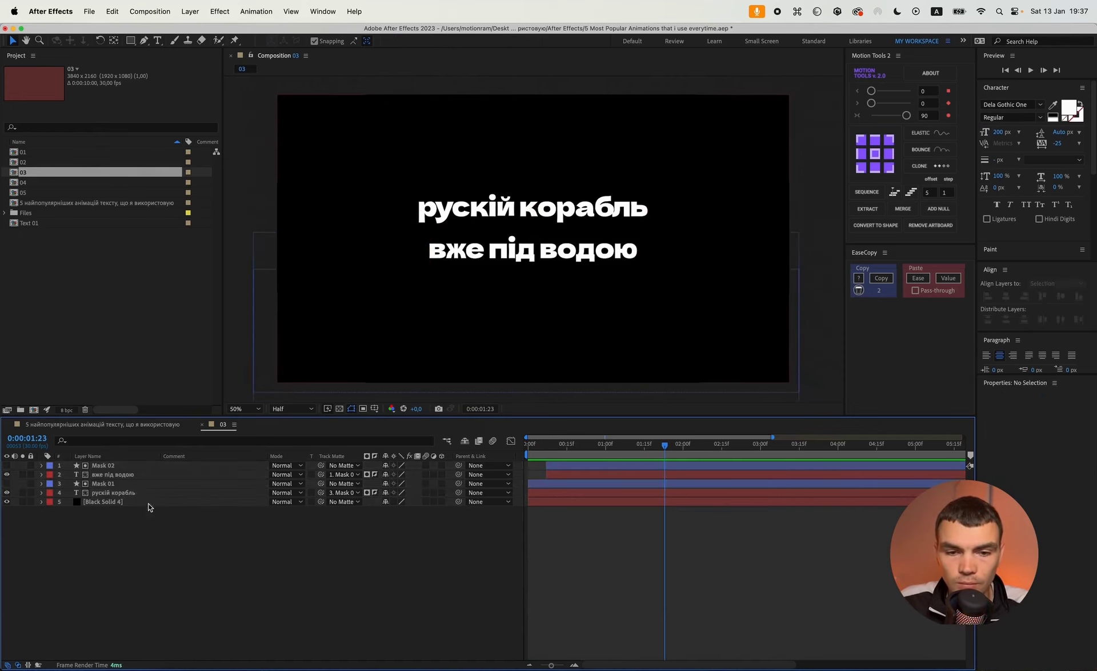
left_click(135, 490)
left_click(112, 465, "shift")
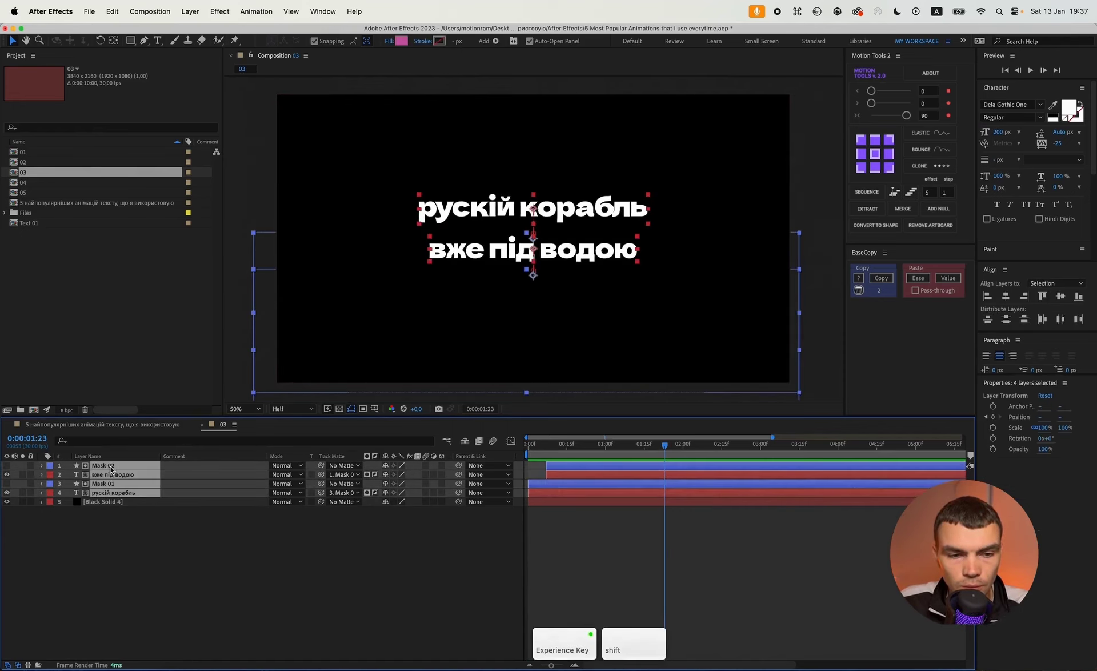
left_click(941, 209)
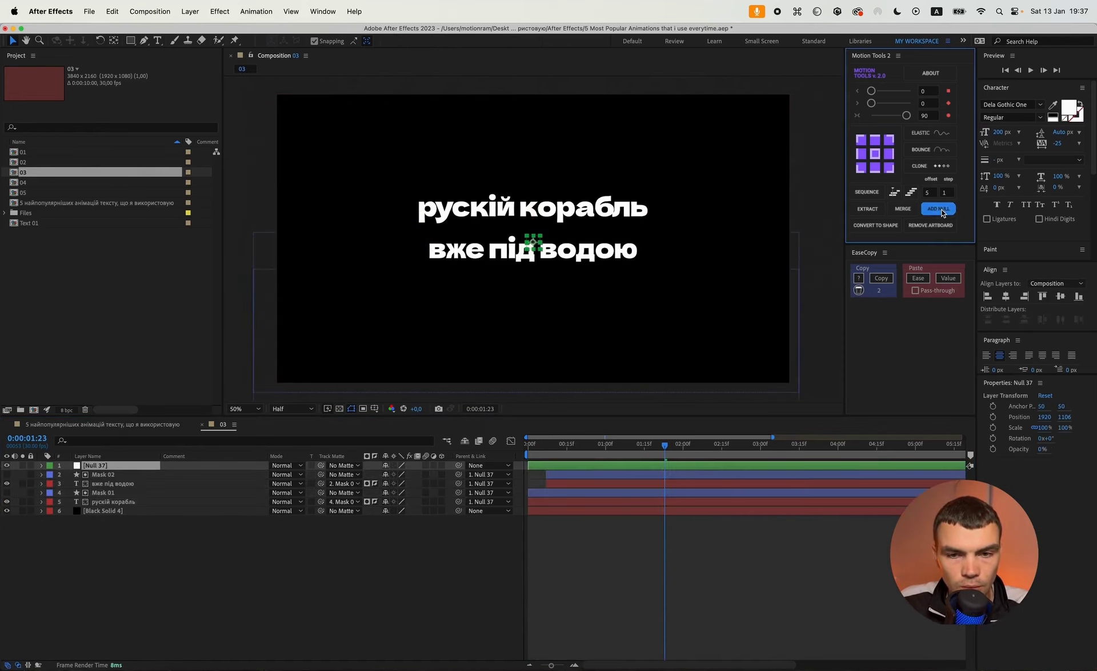
left_click(615, 609)
key("u")
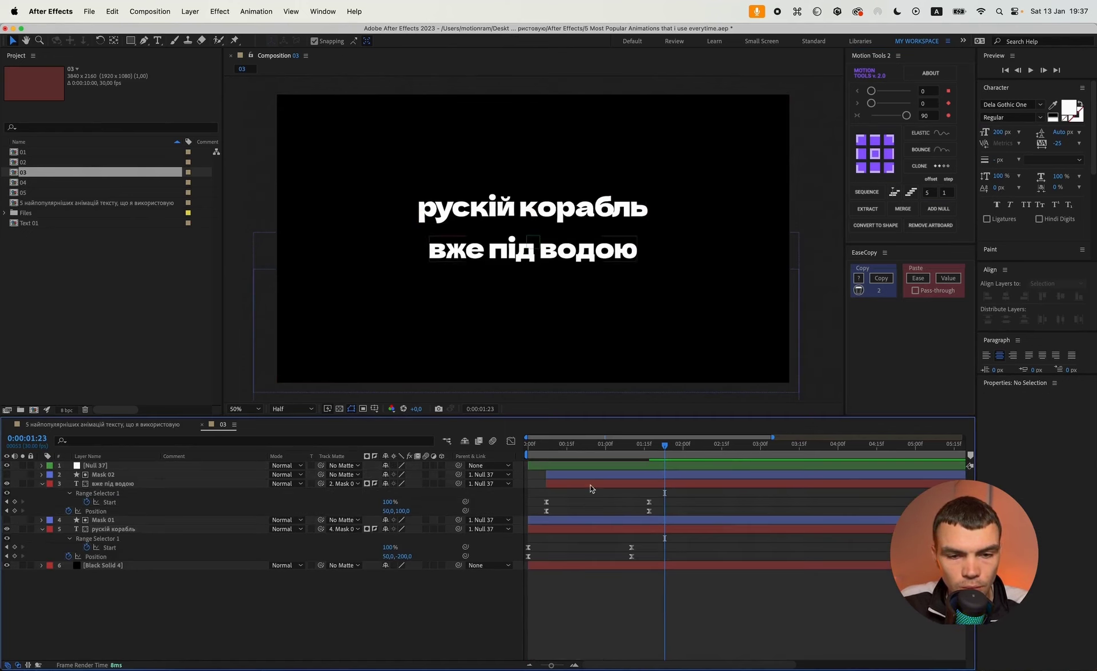
Step: Start the Null 37 layer at 0:00:00:15 and keyframe its Scale there, then set Scale to 90% at 0:00:02:00
left_click(573, 448)
left_click(567, 463)
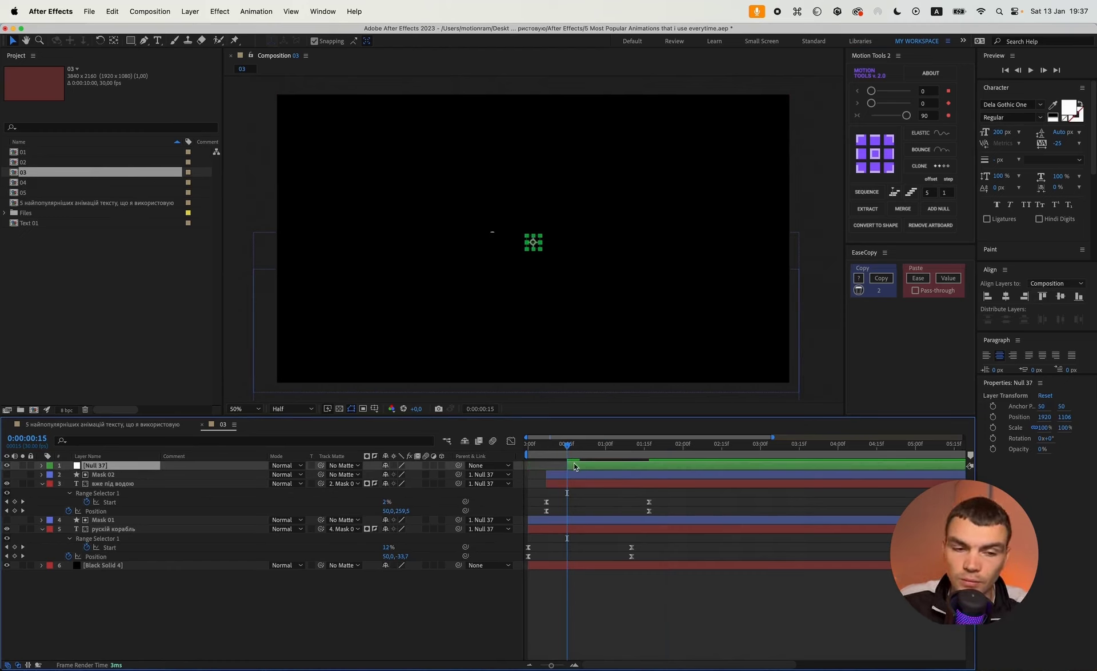
key("s")
left_click(68, 474)
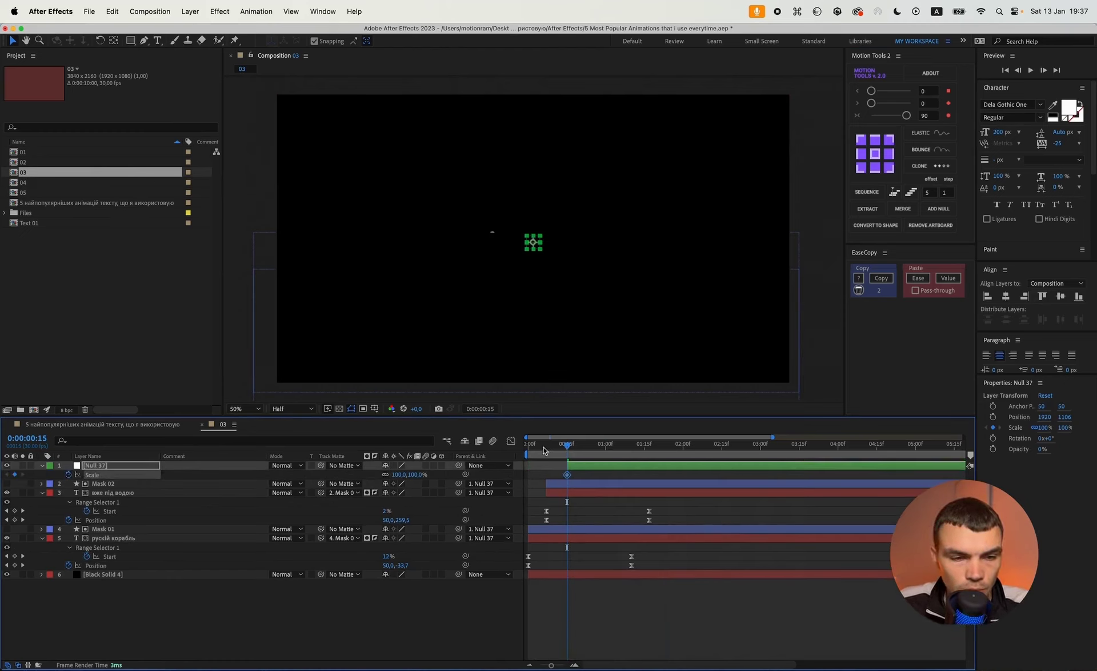
left_click_drag(629, 449, 683, 453)
left_click(396, 476)
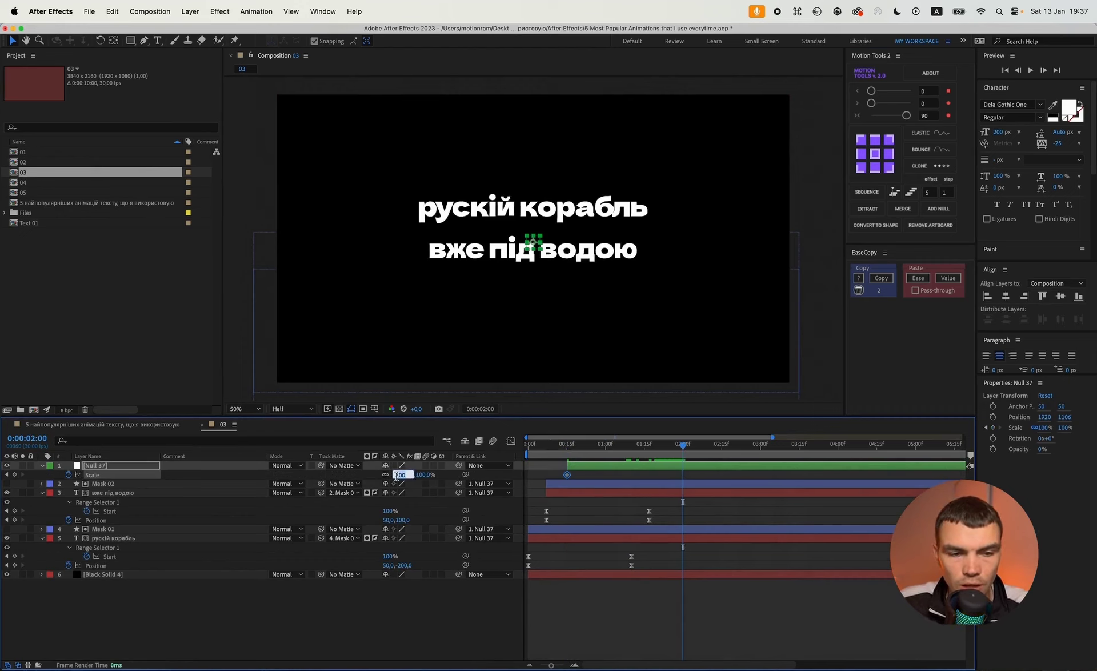
type("90")
key("Return")
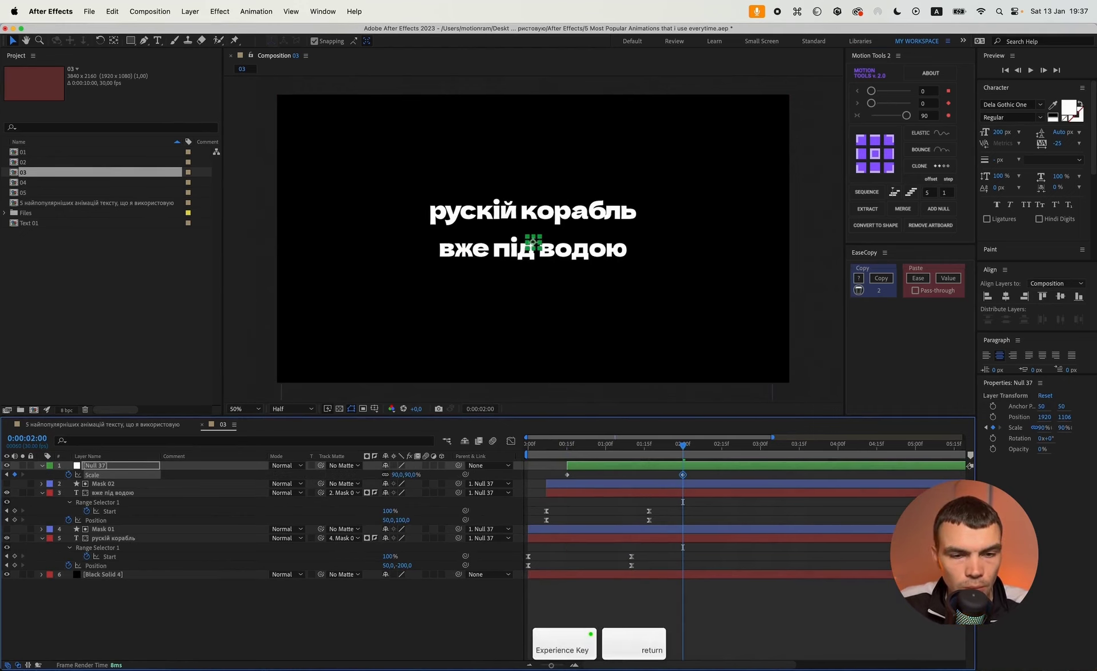
Step: Set the first Scale keyframe of Null 37 at 0:00:00:15 to 105%
left_click(6, 474)
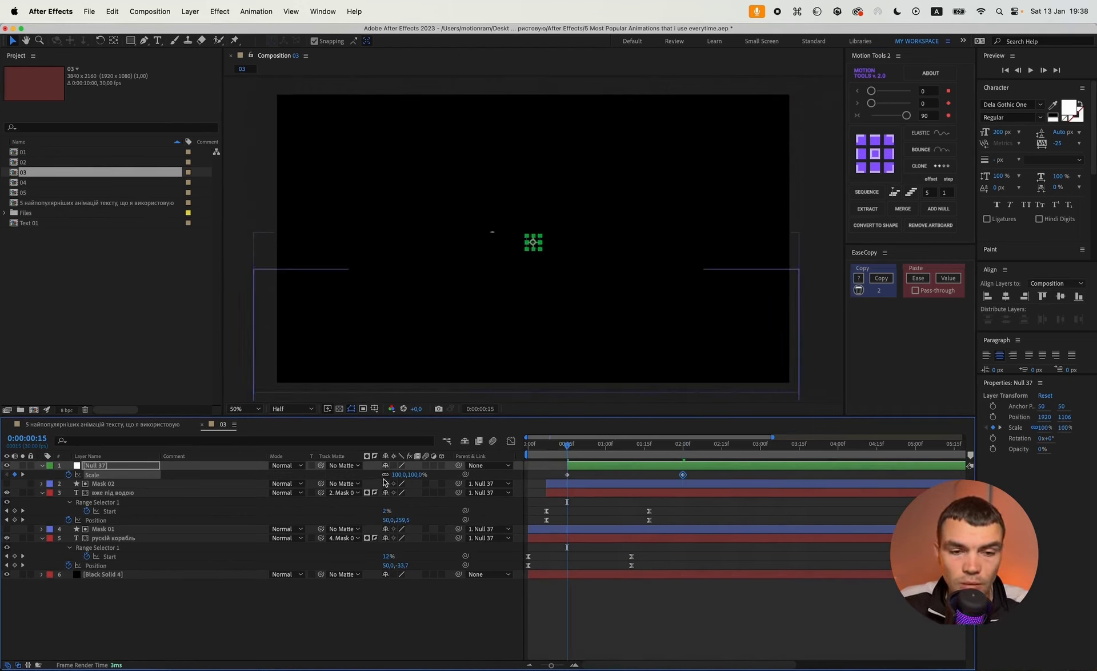
left_click(395, 474)
type("105")
key("Return")
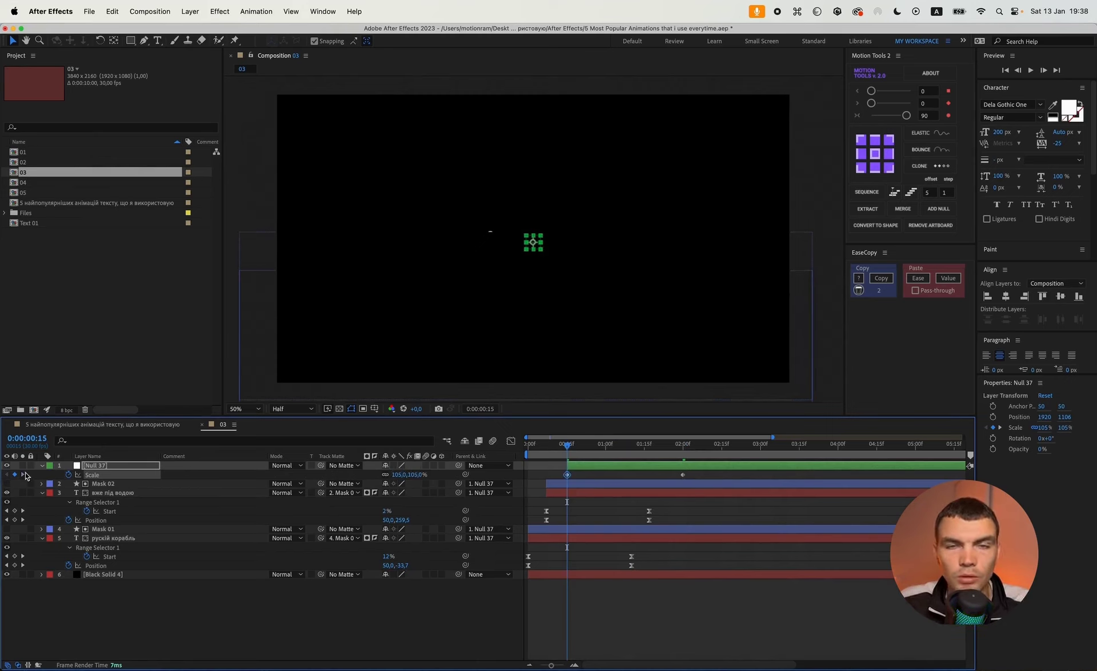
Step: Ease both Null 37 Scale keyframes with an influence of 100, delay the layer by about 8 frames, and preview
key("k")
left_click_drag(696, 486, 564, 473)
left_click_drag(907, 115, 946, 114)
left_click(704, 474)
left_click_drag(618, 465, 638, 466)
key("Home")
key("space")
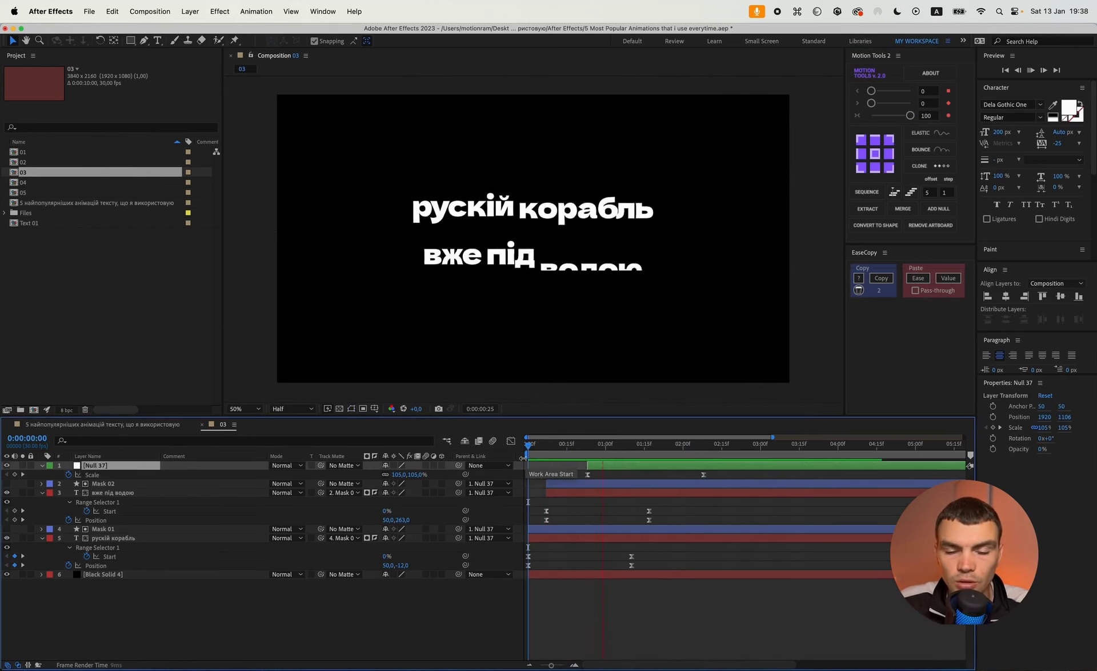
key("space")
Step: Set the easing influence of both Null 37 Scale keyframes to 90
left_click_drag(718, 478, 543, 466)
left_click(926, 115)
type("90")
key("Return")
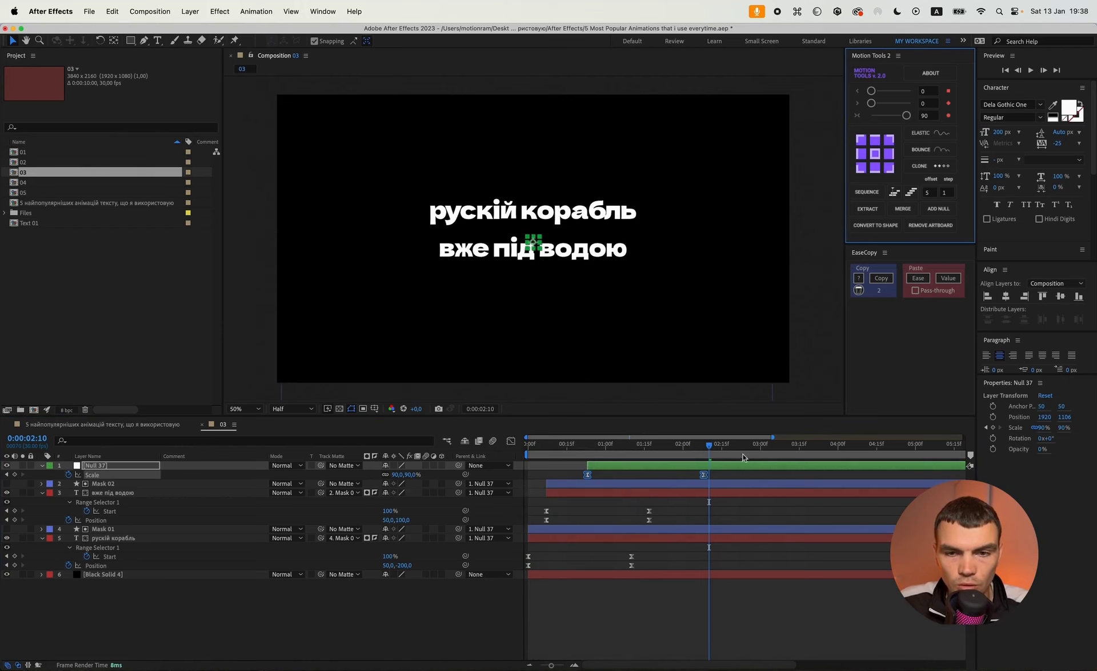
Step: Adjust the last Null 37 Scale keyframe, trying 0:00:02:01 and settling at about 0:00:02:07, previewing each timing
left_click(718, 474)
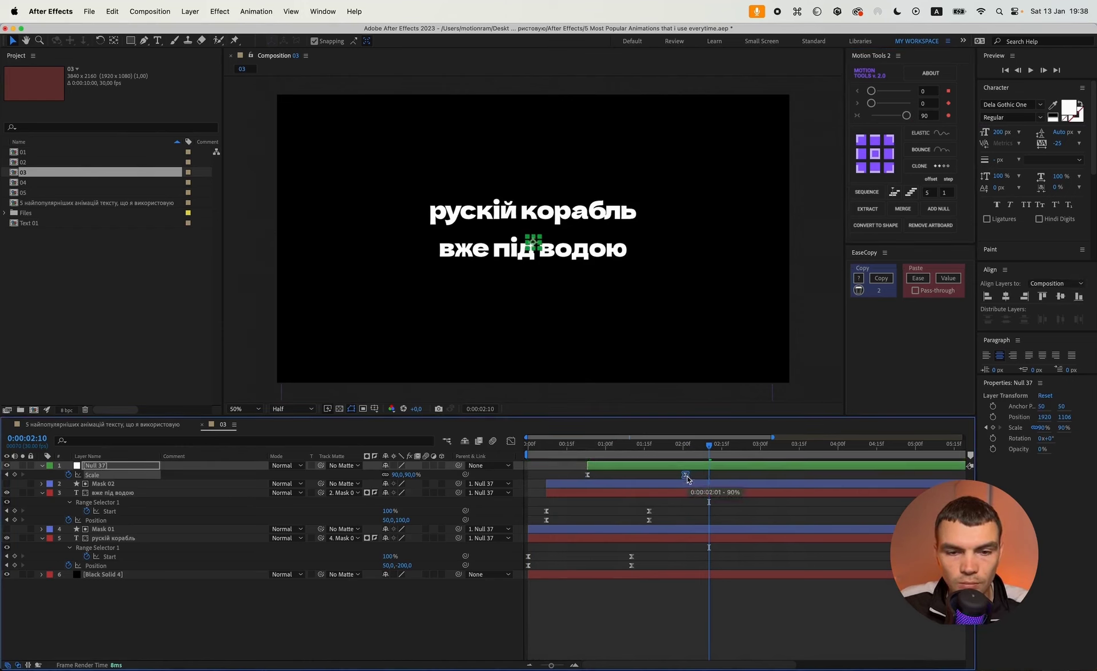
key("space")
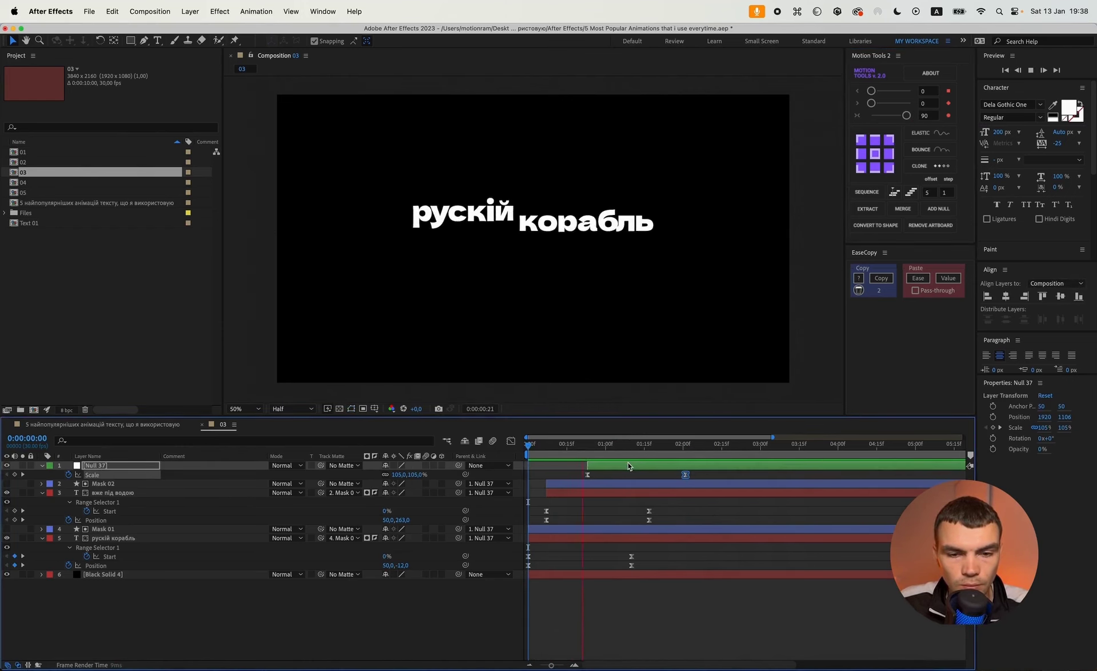
key("space")
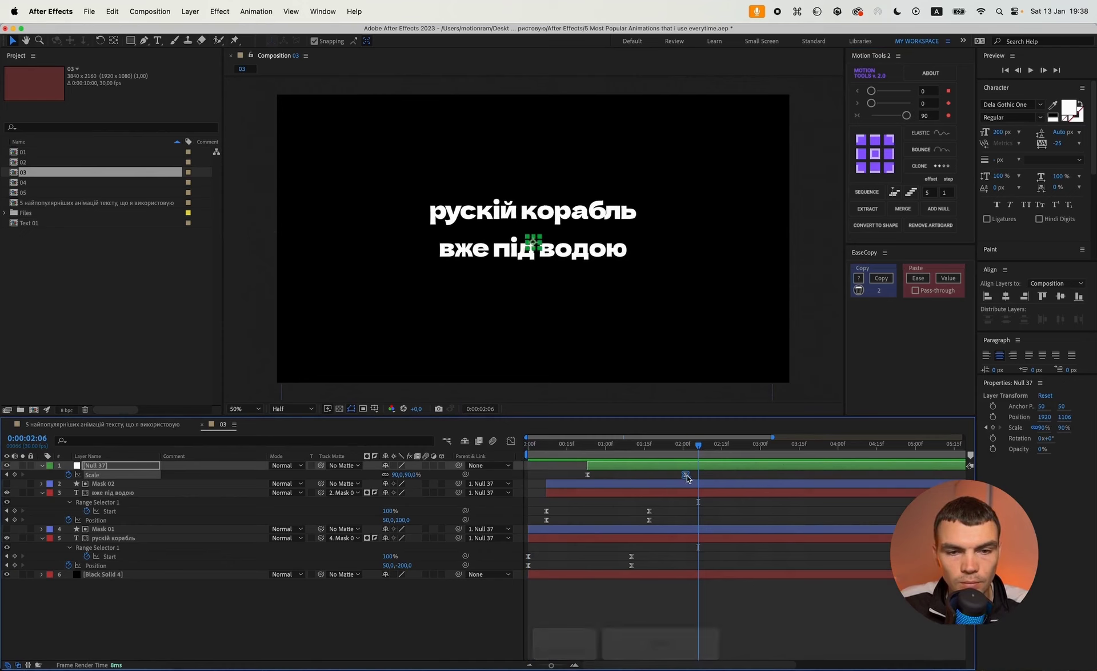
left_click_drag(694, 477, 702, 476)
key("space")
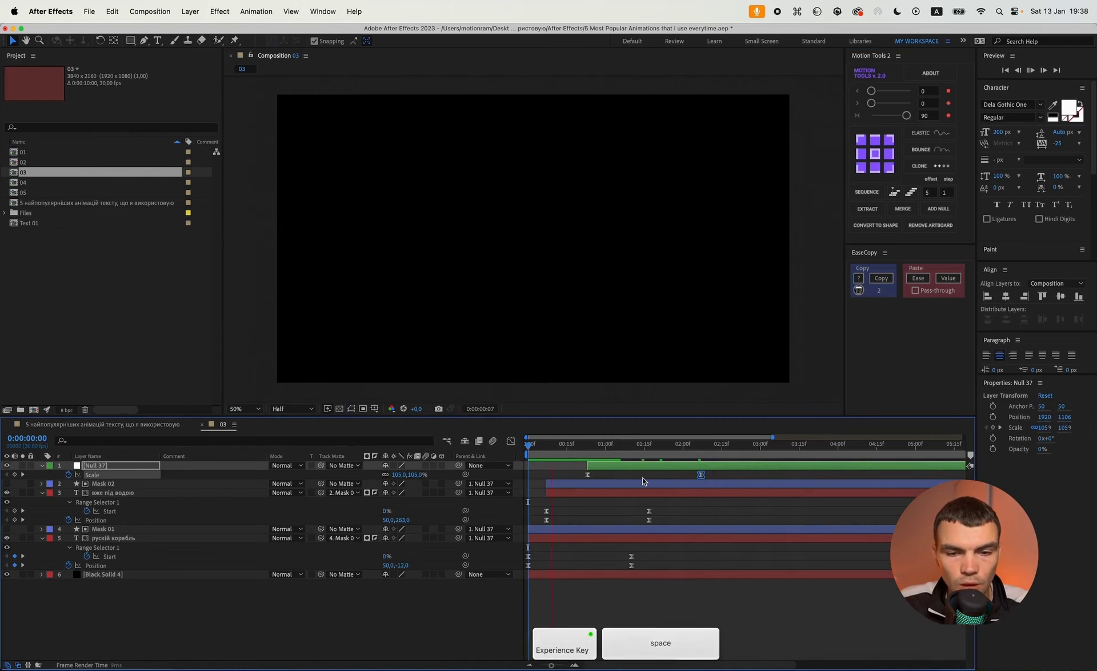
key("space")
Step: Parent Null 37 to a second null, reveal its Scale, and use Null 37's Scale speed curve to set the time to 0:00:01:27
left_click(663, 467)
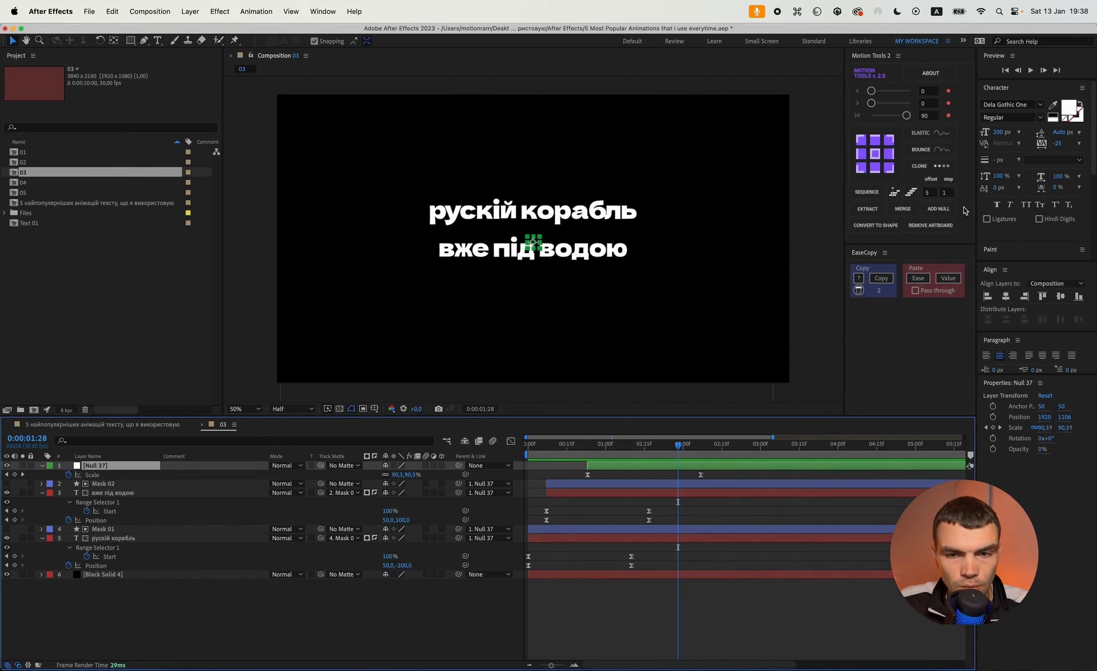
left_click(939, 209)
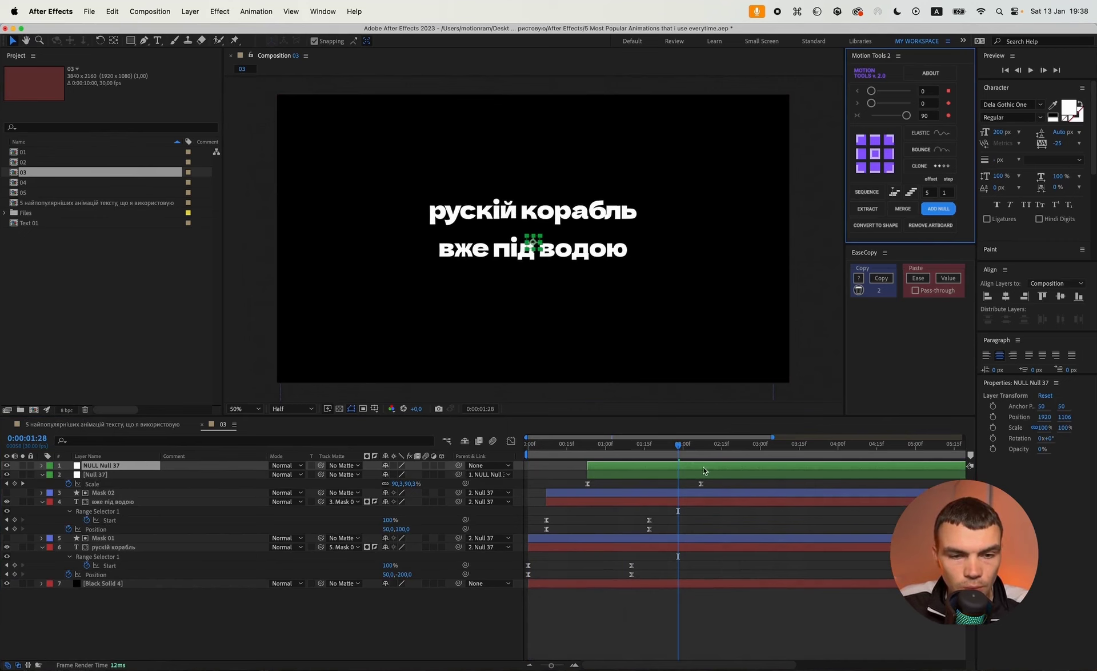
key("s")
key("super+Left")
key("super+Left")
left_click_drag(710, 497, 569, 487)
left_click(513, 441)
left_click(675, 452)
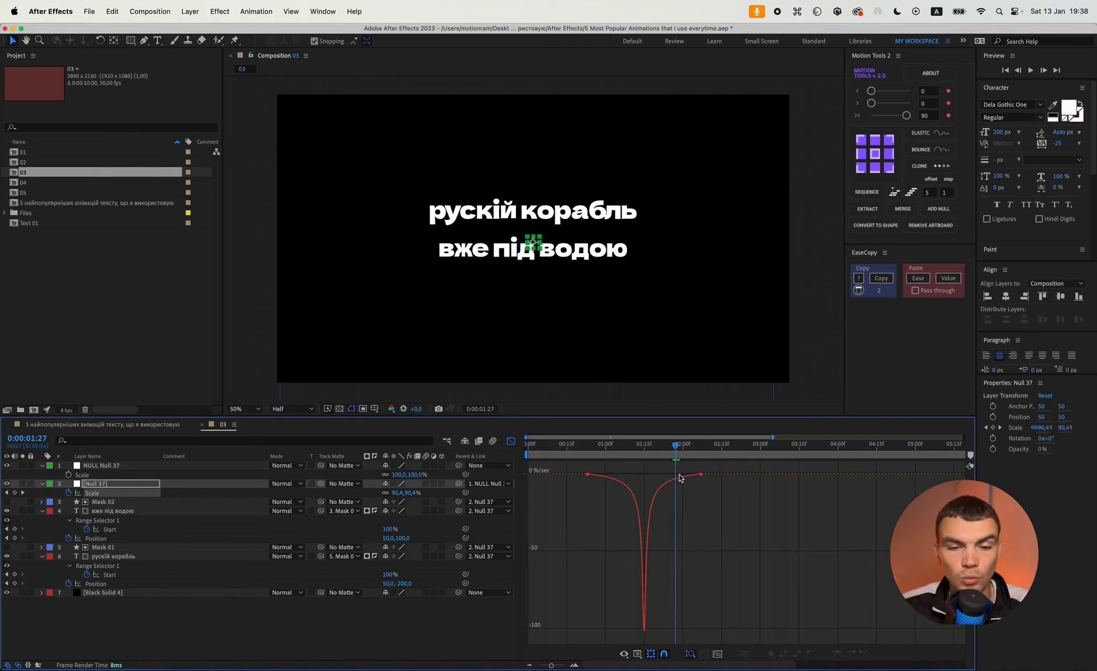
left_click(511, 441)
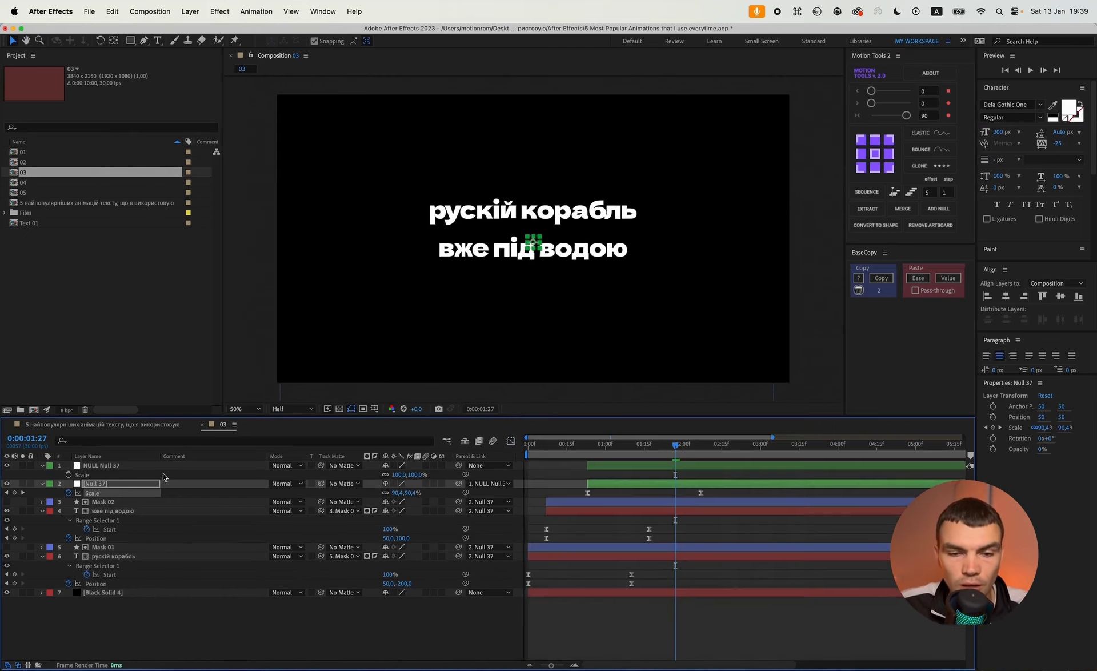
Step: Keyframe the NULL Null 37 layer's Scale from 100% at 0:00:01:27 to 90% at 0:00:04:04 and preview the animation
left_click(69, 475)
left_click_drag(755, 451, 849, 452)
left_click(412, 475)
type("90")
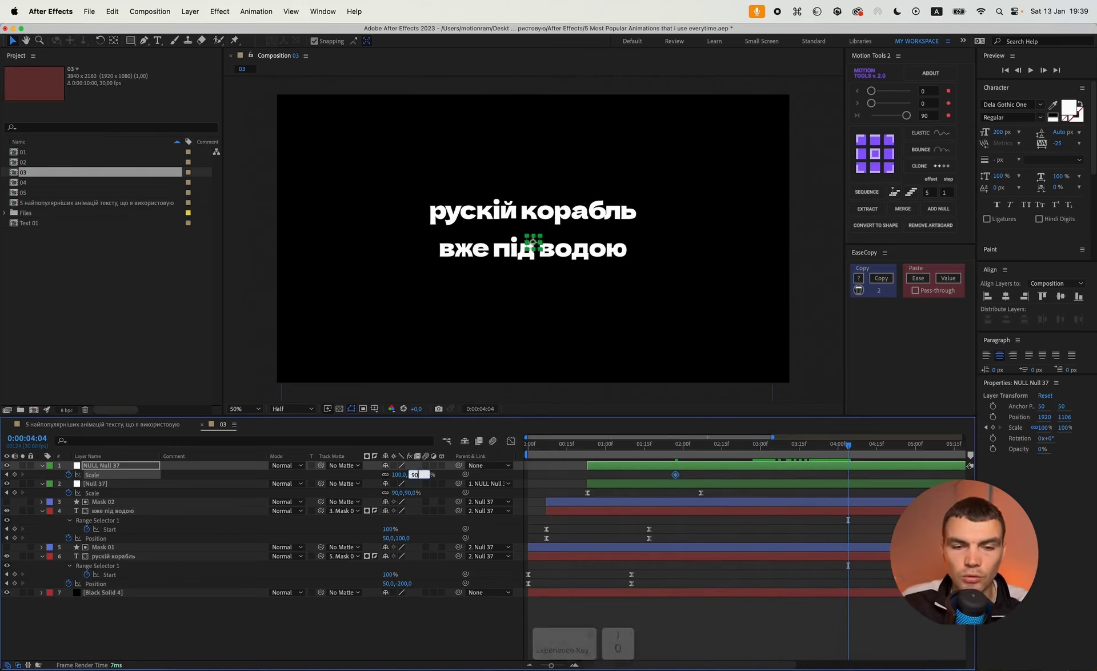
key("Return")
left_click_drag(700, 453, 603, 454)
key("space")
key("space")
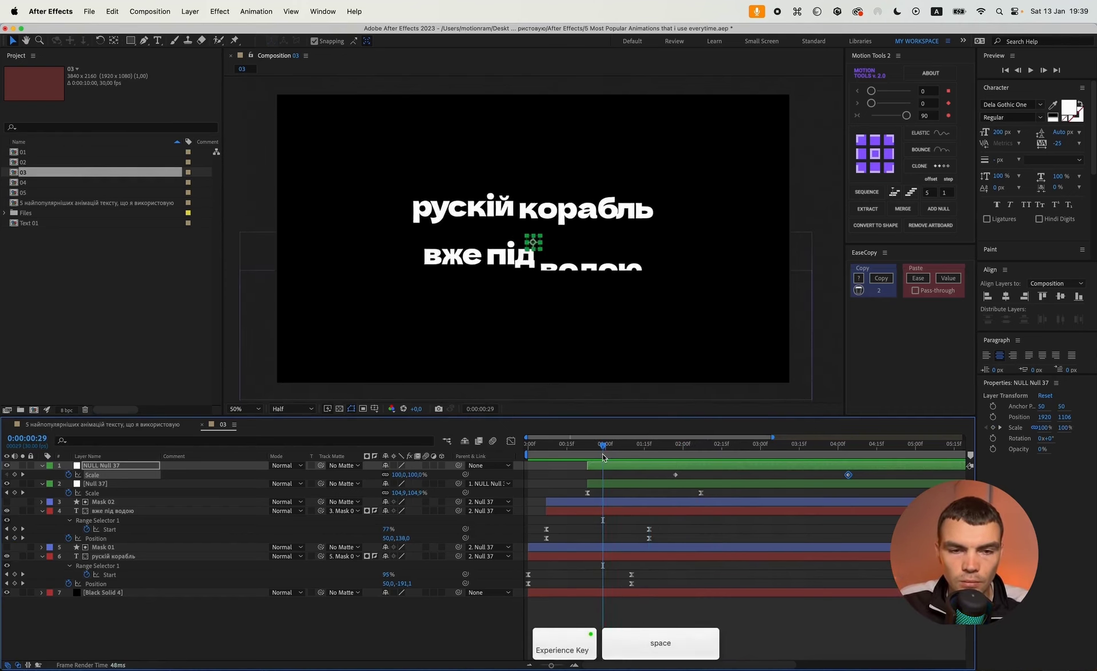
key("space")
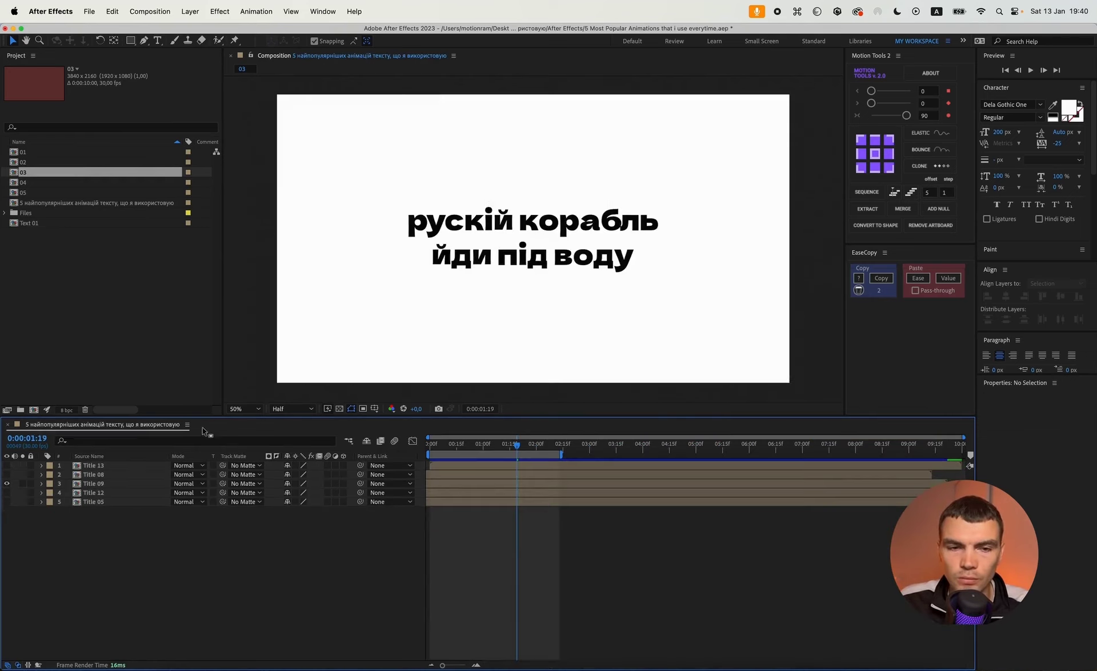
Step: Show Title 12 instead of Title 09 in the main composition and preview that reference animation
left_click(6, 484)
left_click(7, 493)
key("space")
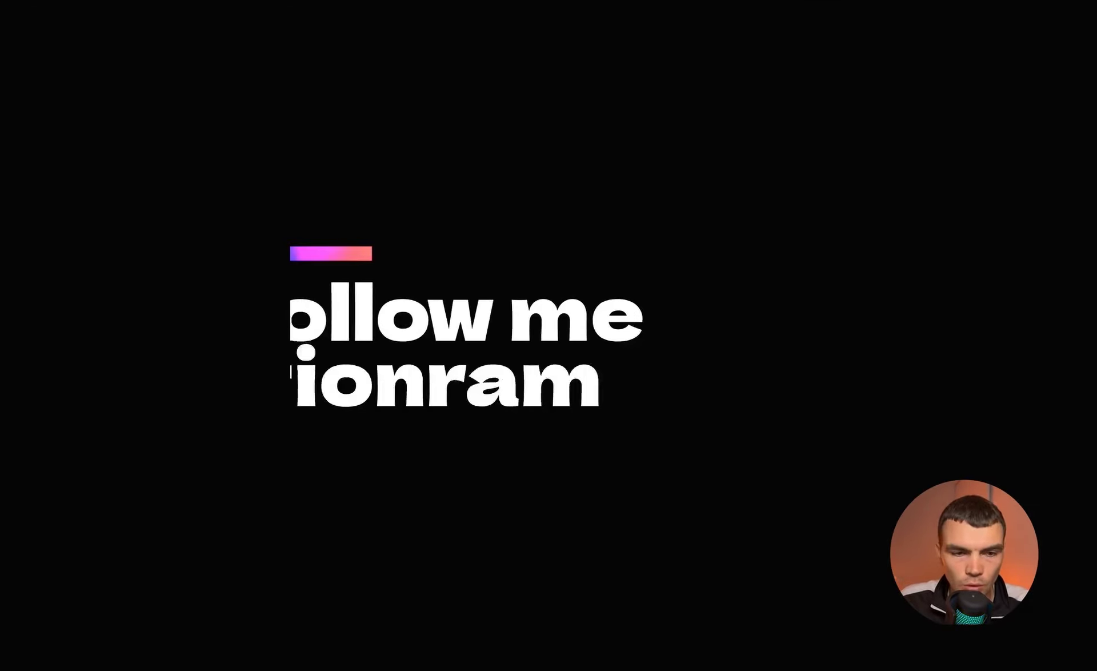
Step: Add a 3840 x 2160 px black solid as the background of composition 04
right_click(364, 478)
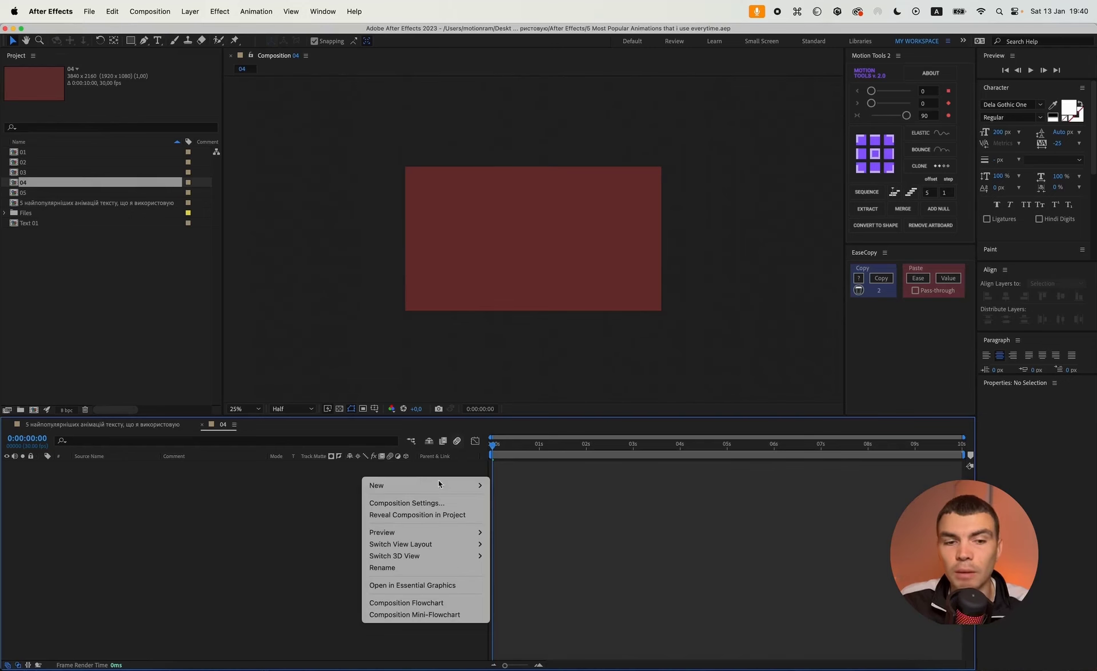
mouse_move(389, 482)
left_click(519, 508)
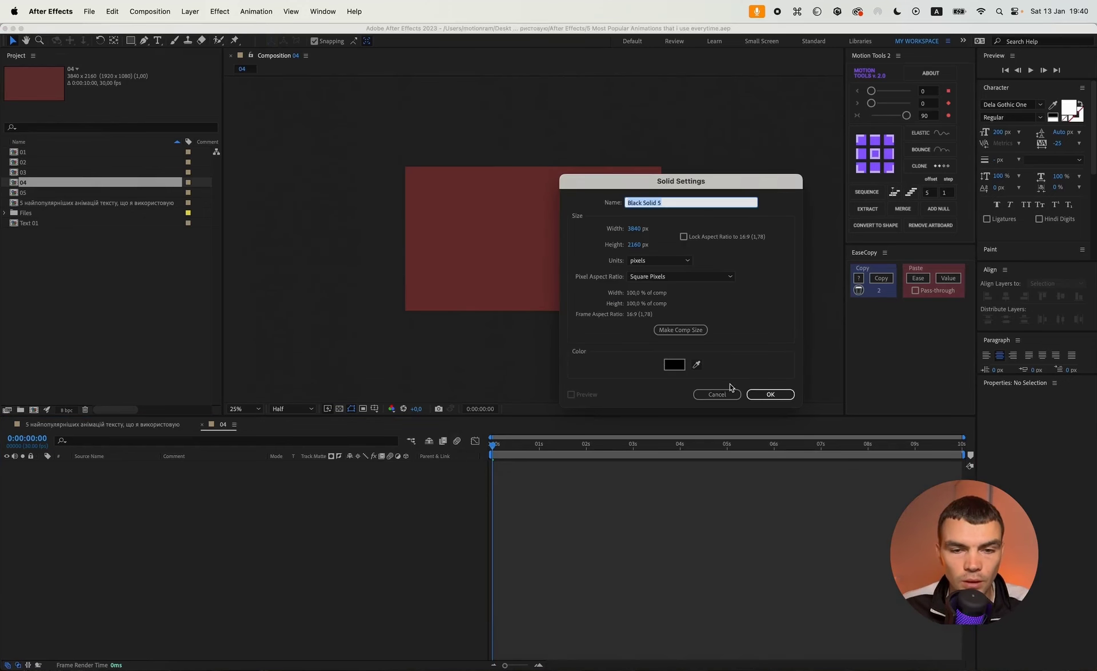
left_click(778, 396)
key("period")
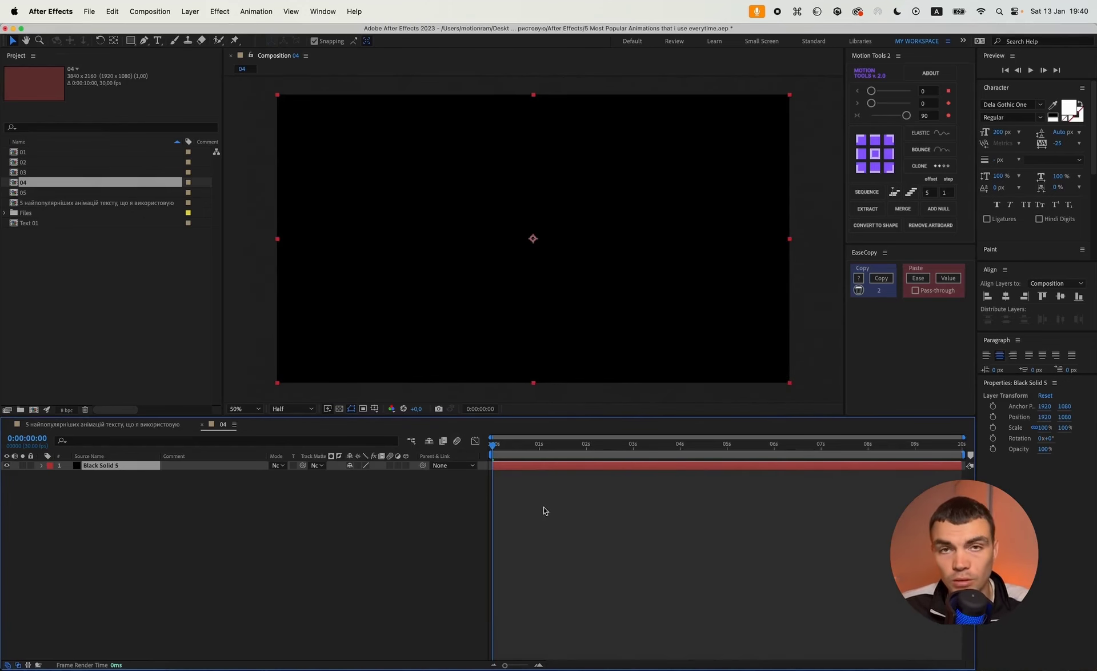
Step: Create a text layer above the black solid reading "підпишись"
left_click(452, 560)
left_click(158, 41)
left_click(451, 211)
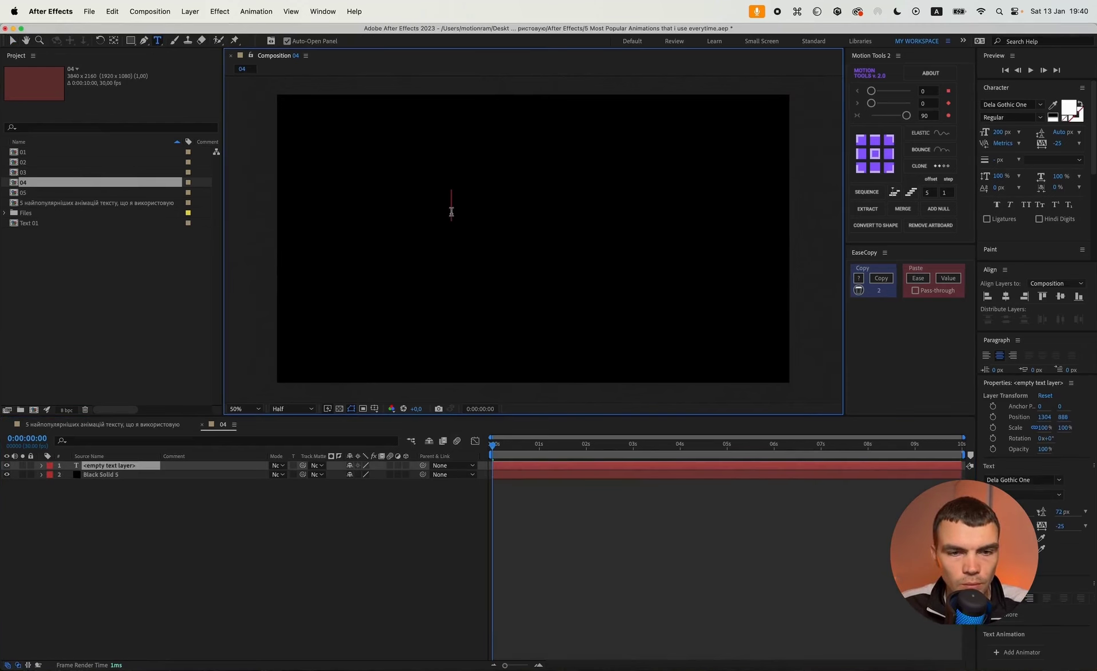
type("fo")
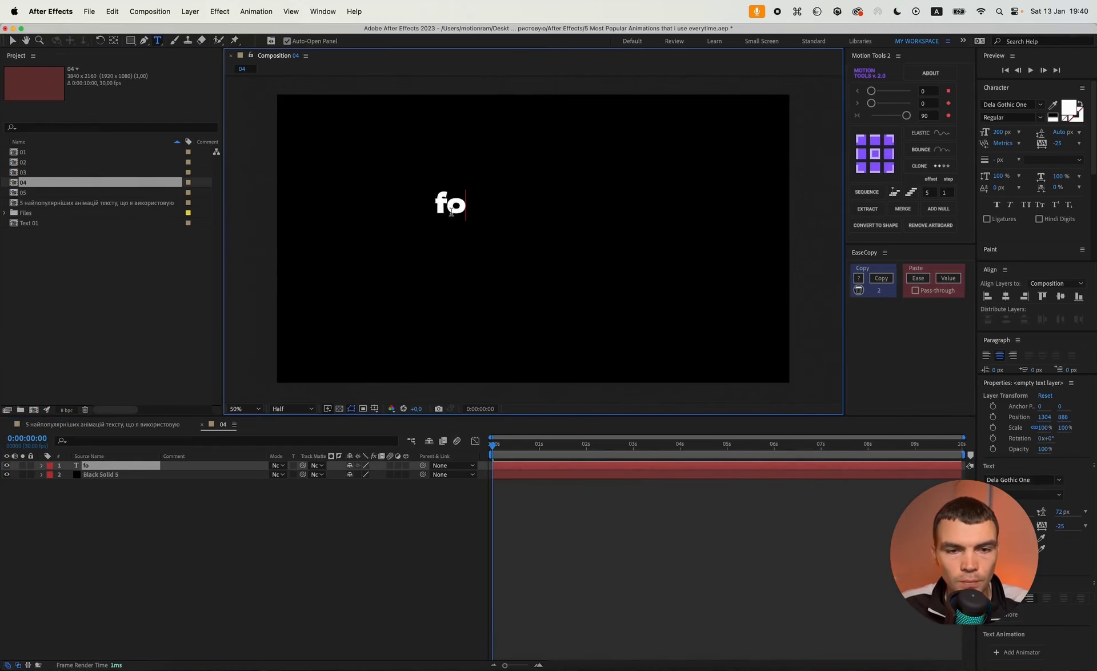
type("llow")
key("super+a")
key("ctrl+space")
type("підпишись")
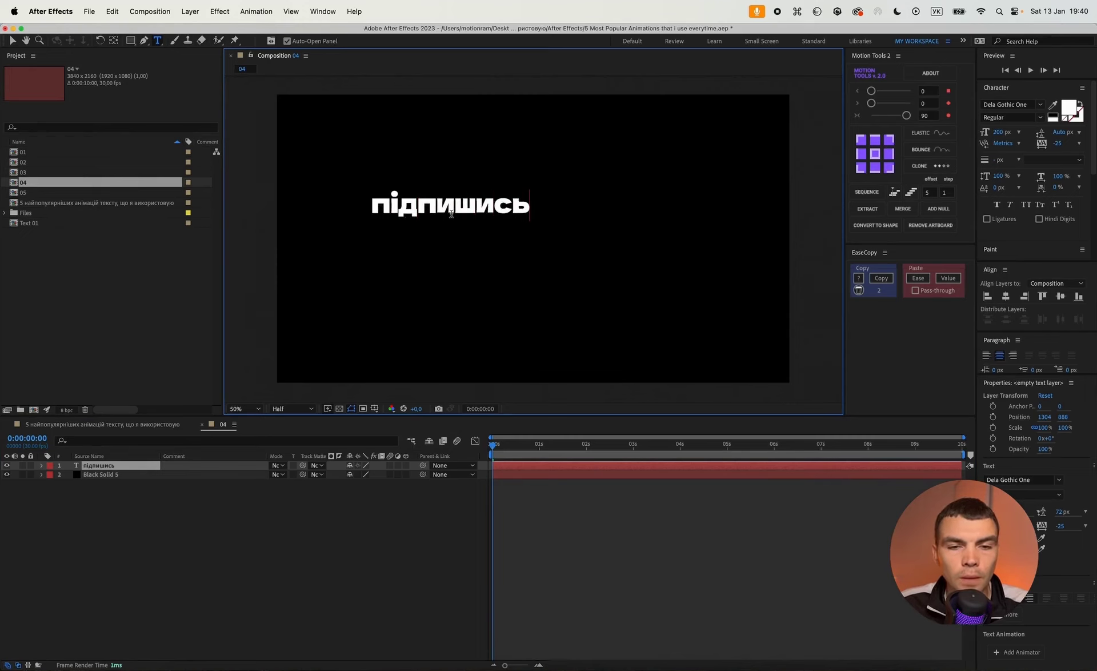
left_click(96, 465)
key("super+d")
key("v")
left_click_drag(423, 212, 423, 239)
double_click(423, 241)
key("ctrl+space")
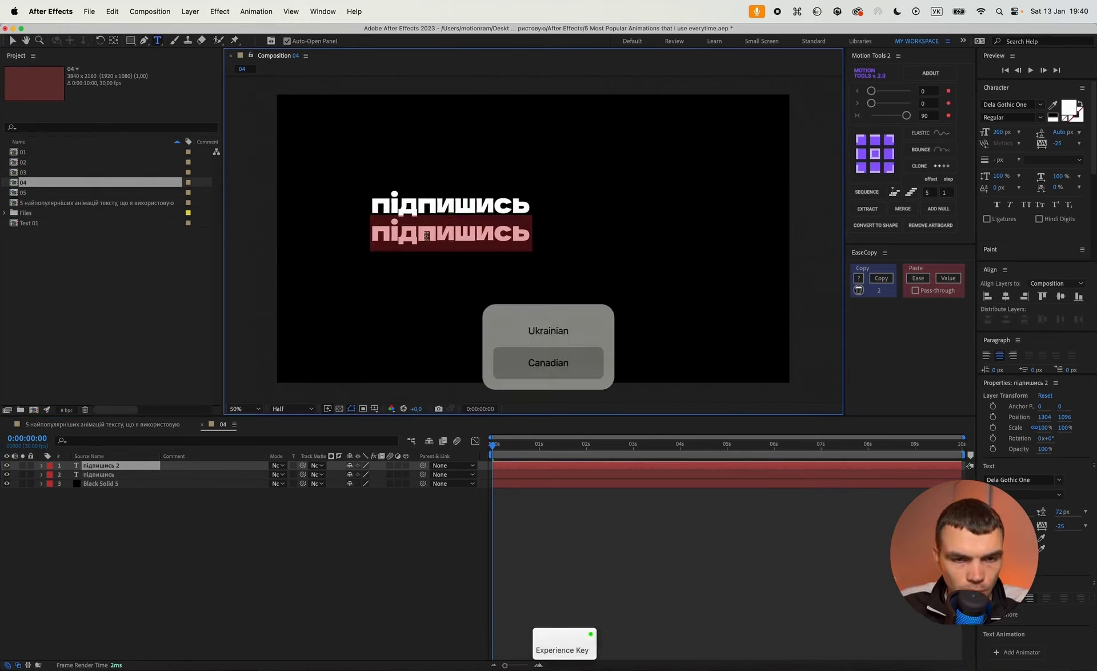
type("@motionram")
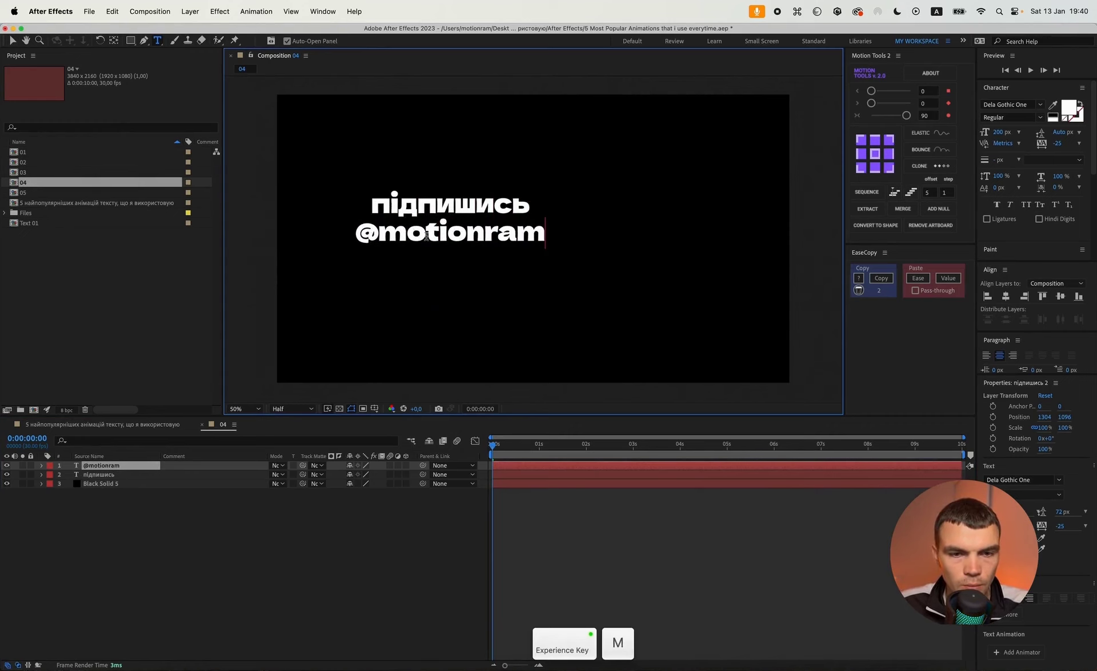
Step: Centre the text's anchor point and arrange both lines in the middle of the frame with their left edges aligned
left_click(875, 154)
key("v")
left_click_drag(456, 229, 511, 249)
left_click(123, 475, "shift")
left_click(445, 501)
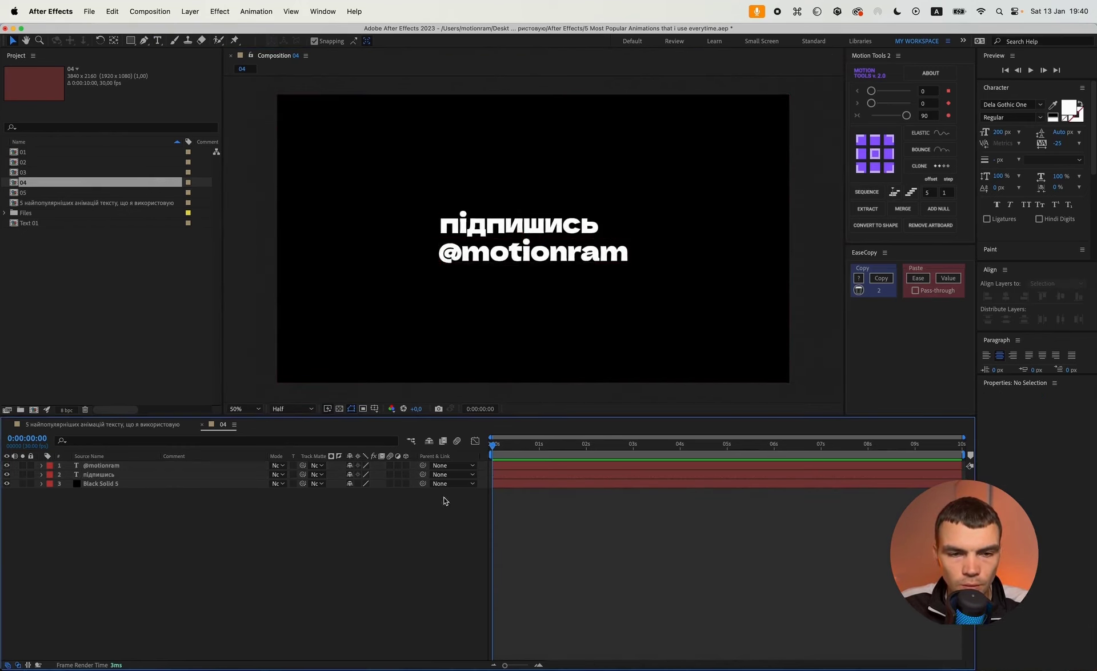
Step: Draw a short straight horizontal line with the Pen tool just above the start of "підпишись"
left_click(144, 42)
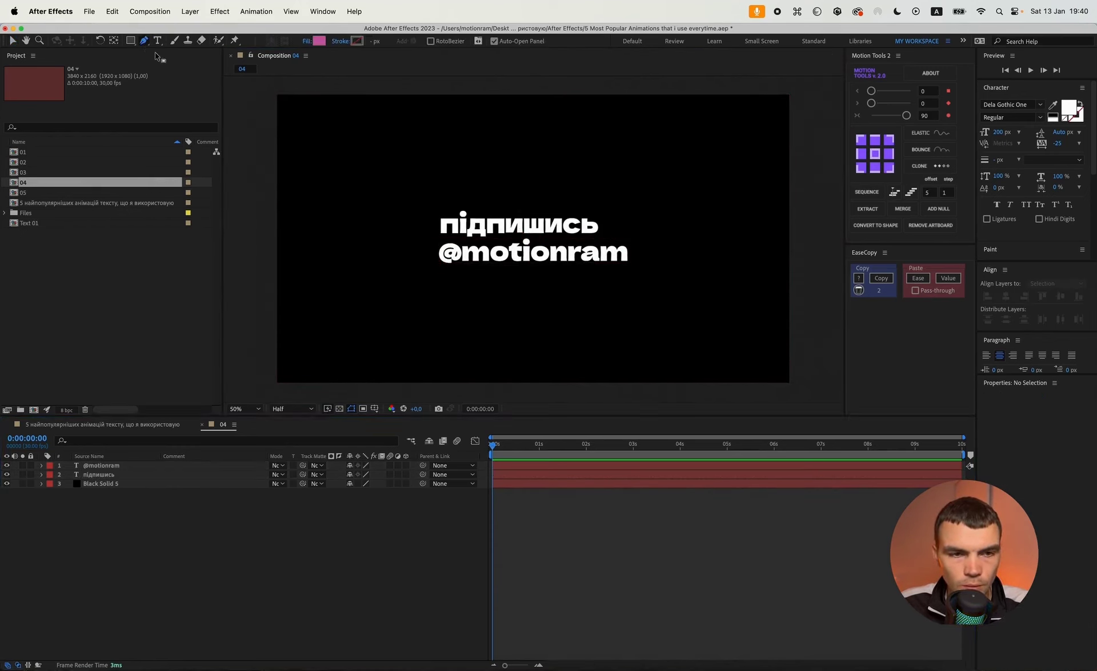
left_click(444, 202)
key("shift")
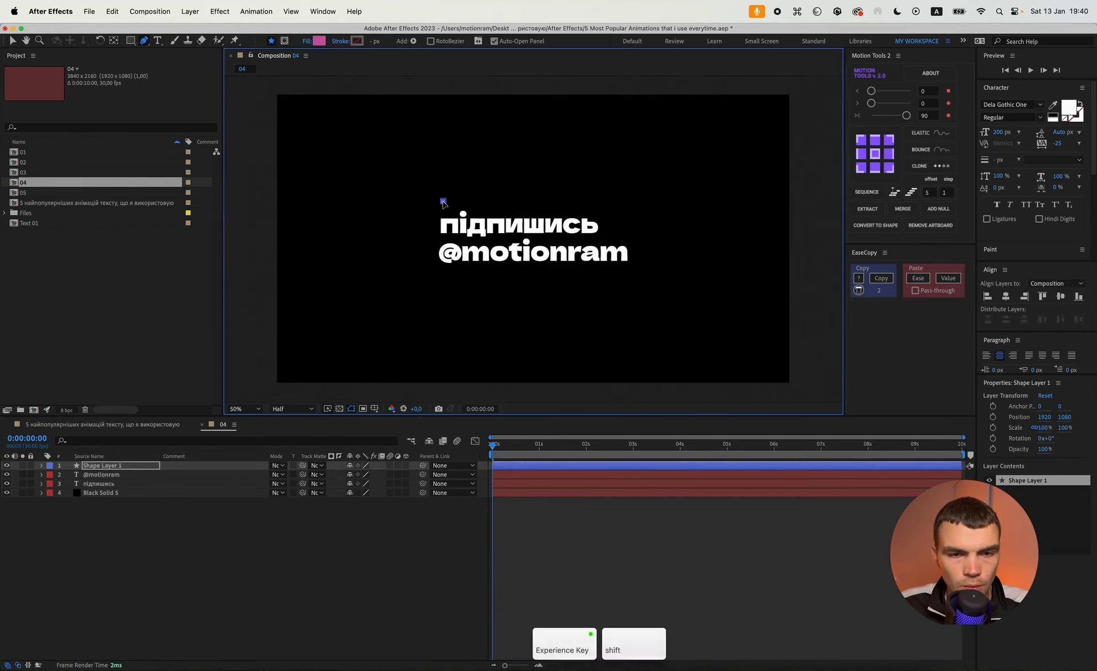
left_click(475, 202, "shift")
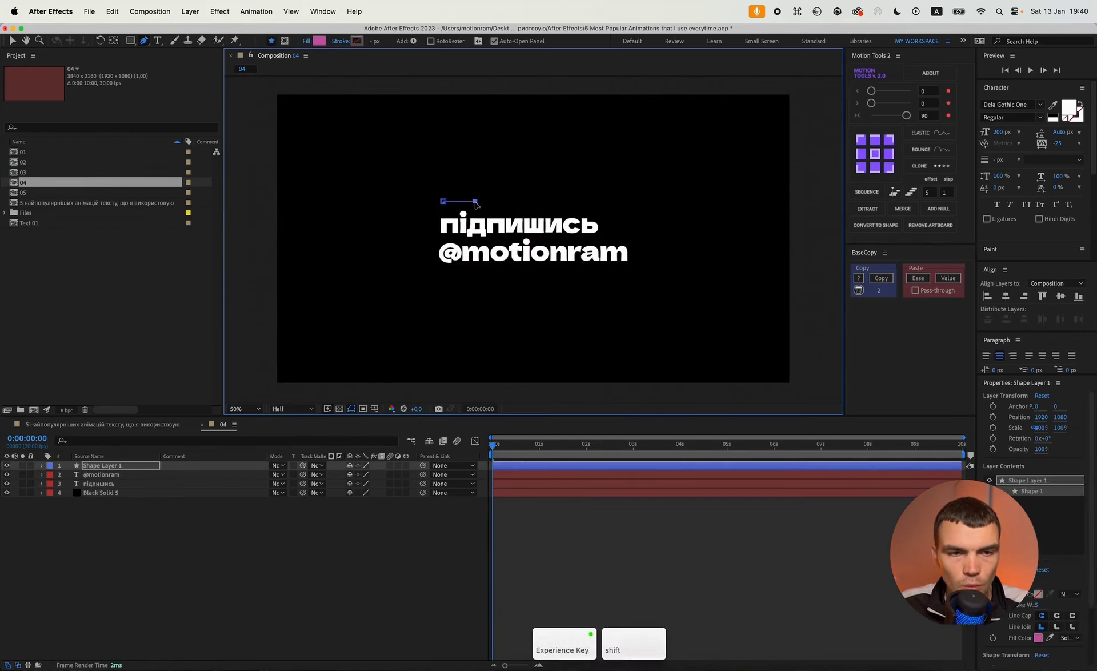
Step: Give the line a light grey D2D2D2 stroke and set its fill to None
left_click(357, 41)
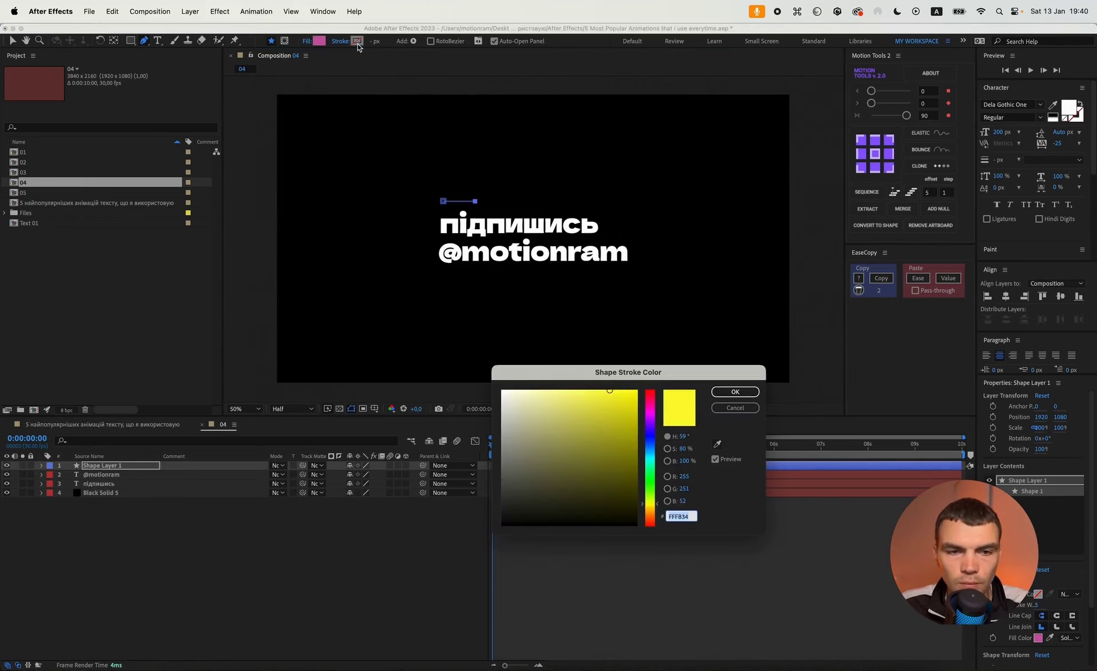
left_click_drag(583, 405, 490, 413)
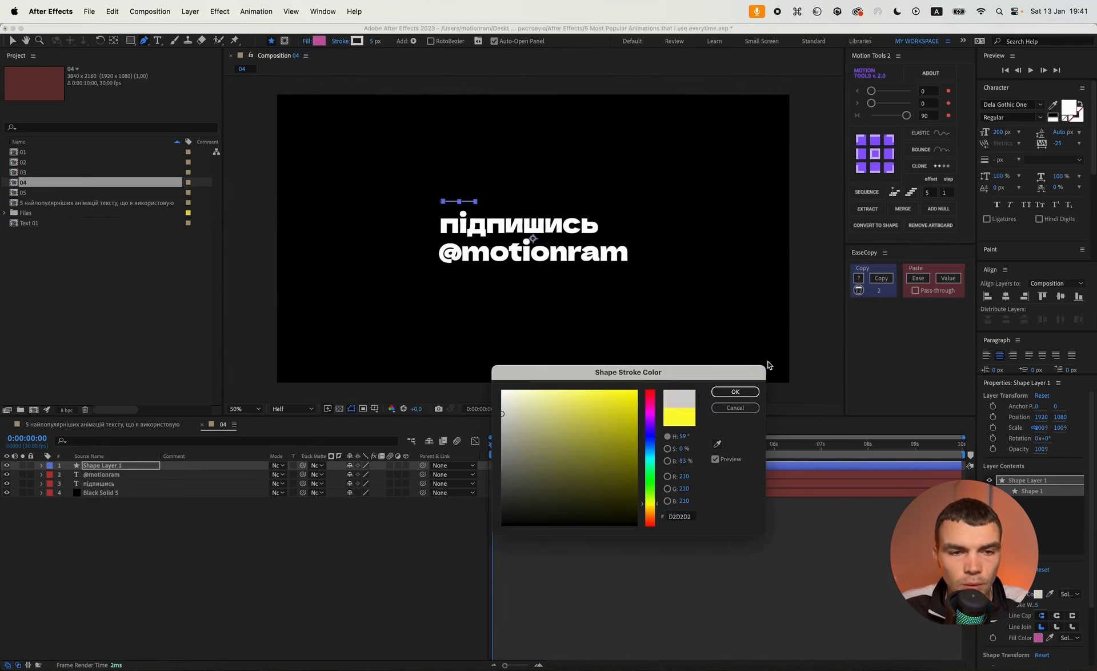
left_click(736, 392)
left_click(307, 42)
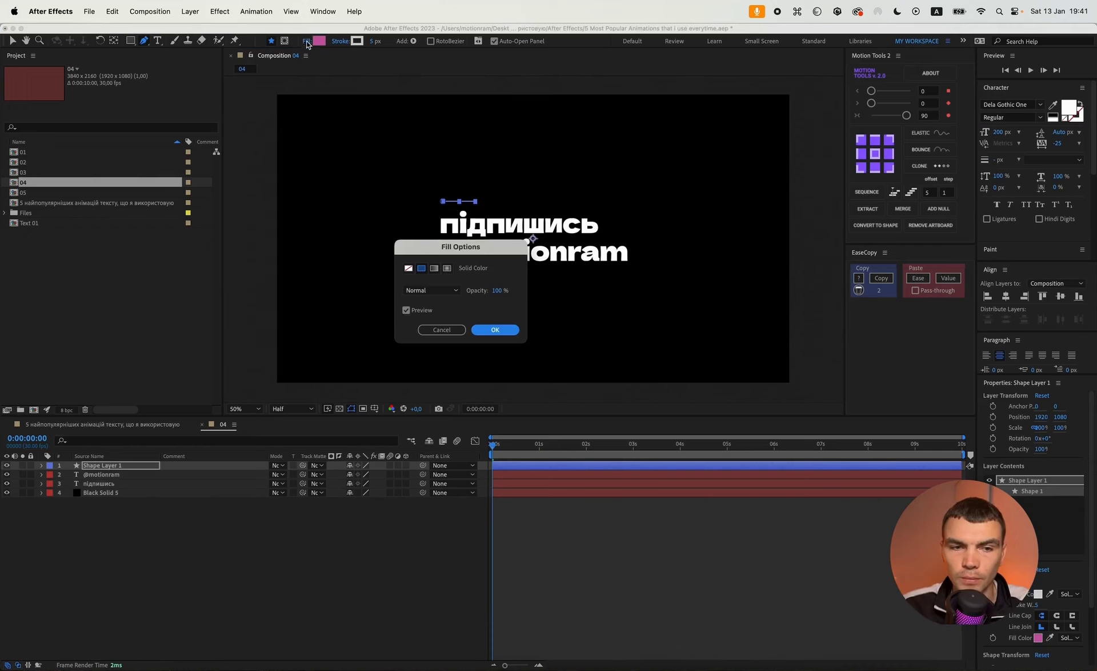
left_click(408, 268)
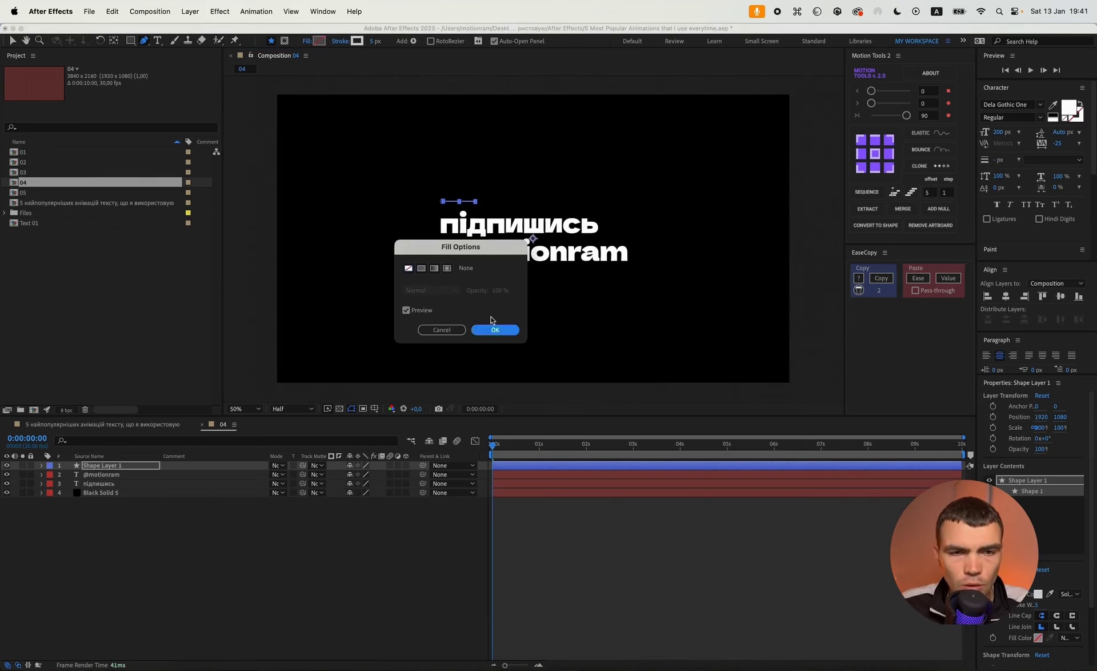
left_click(495, 330)
Step: Set the line's stroke width to 35 px
scroll(434, 197, "up", 5)
key("g")
left_click(374, 41)
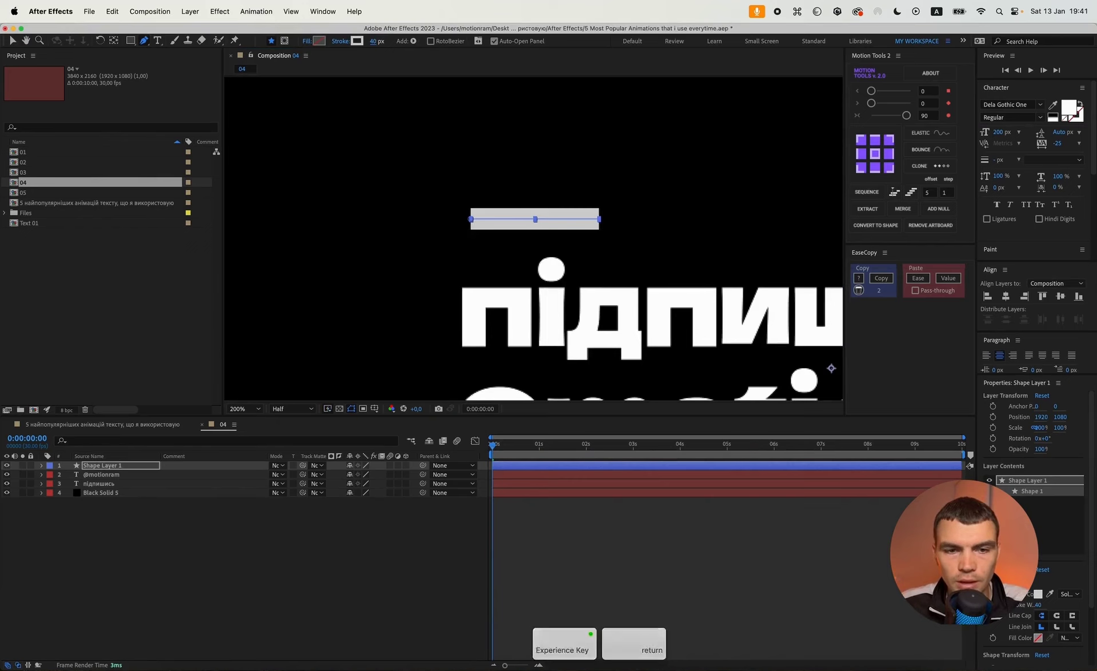
type("35")
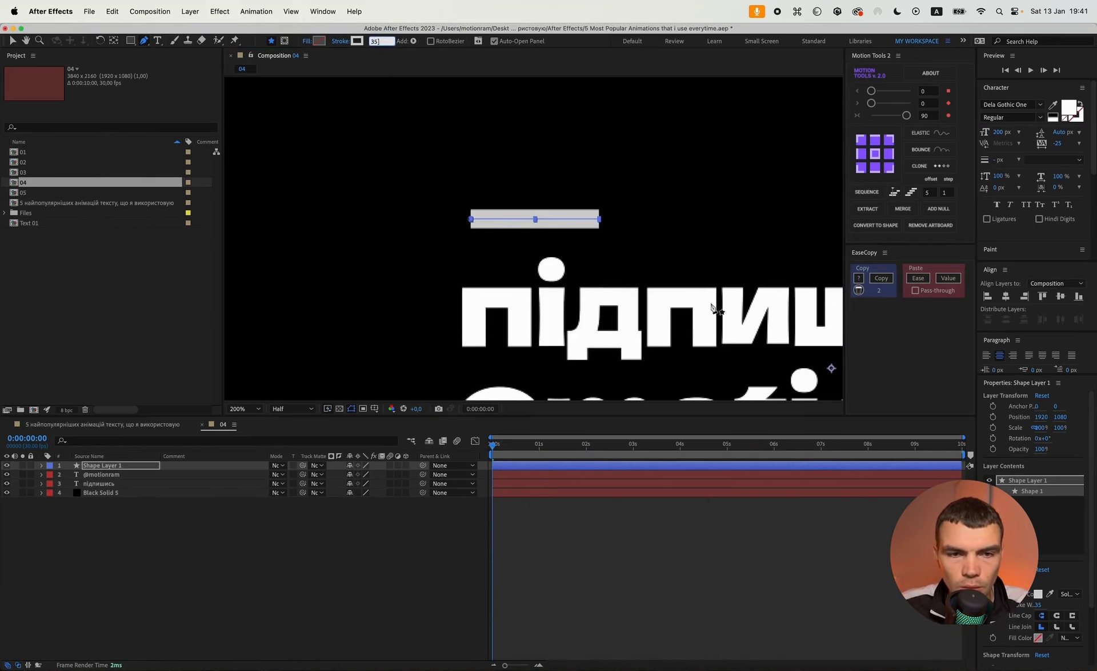
Step: Centre the line's anchor point and move the line so its left end aligns with the left edge of "підпишись"
left_click(877, 157)
key("v")
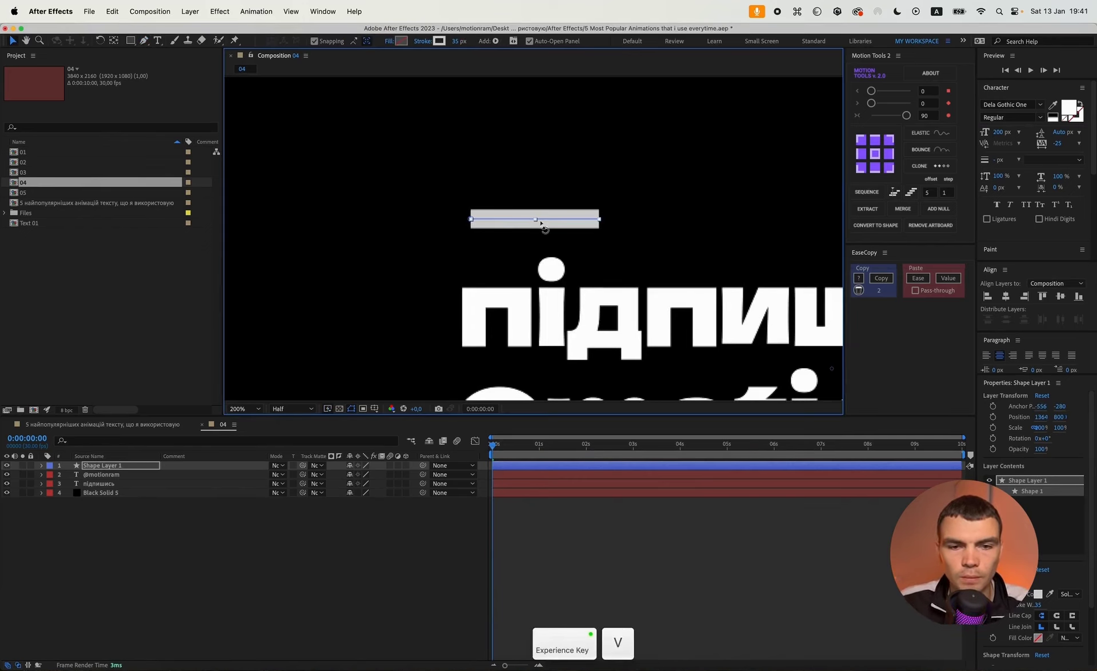
left_click(116, 466)
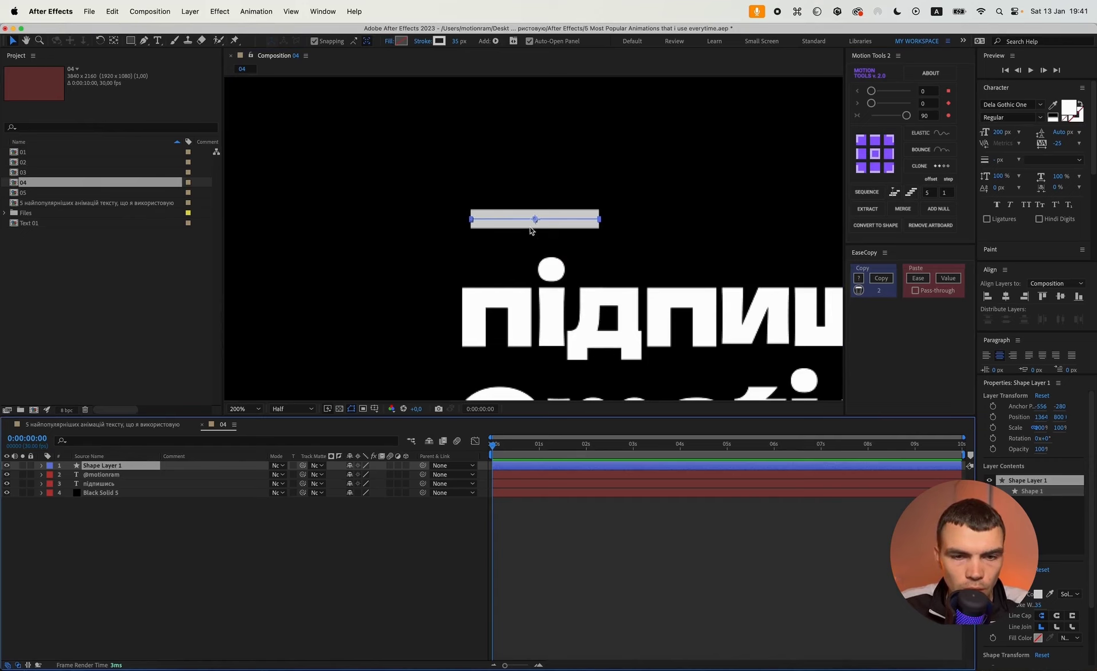
left_click_drag(537, 223, 528, 229)
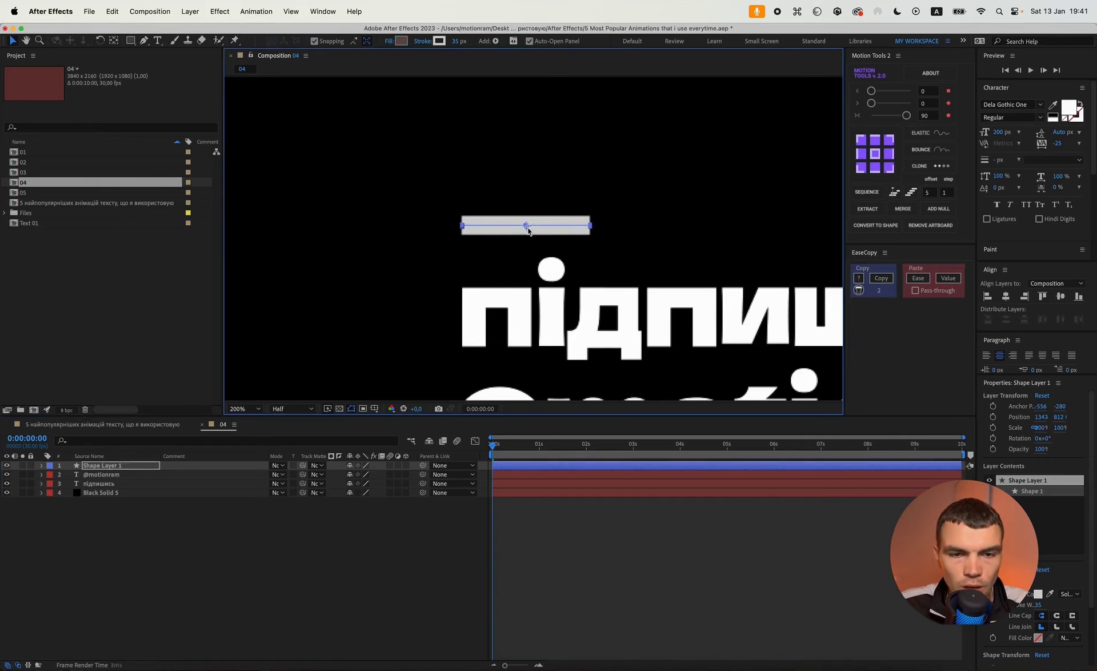
left_click(598, 199)
scroll(599, 198, "down", 2)
left_click_drag(609, 237, 555, 238)
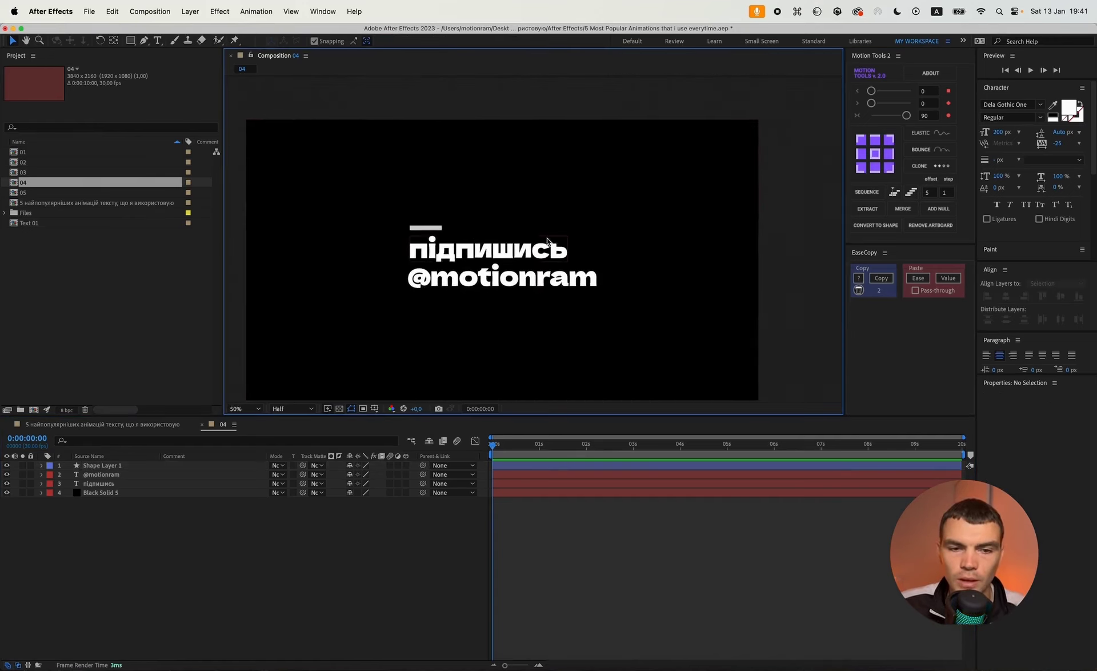
scroll(563, 245, "up", 1)
Step: Apply the 4-Color Gradient effect to the line's shape layer
left_click(111, 465)
key("ctrl+space")
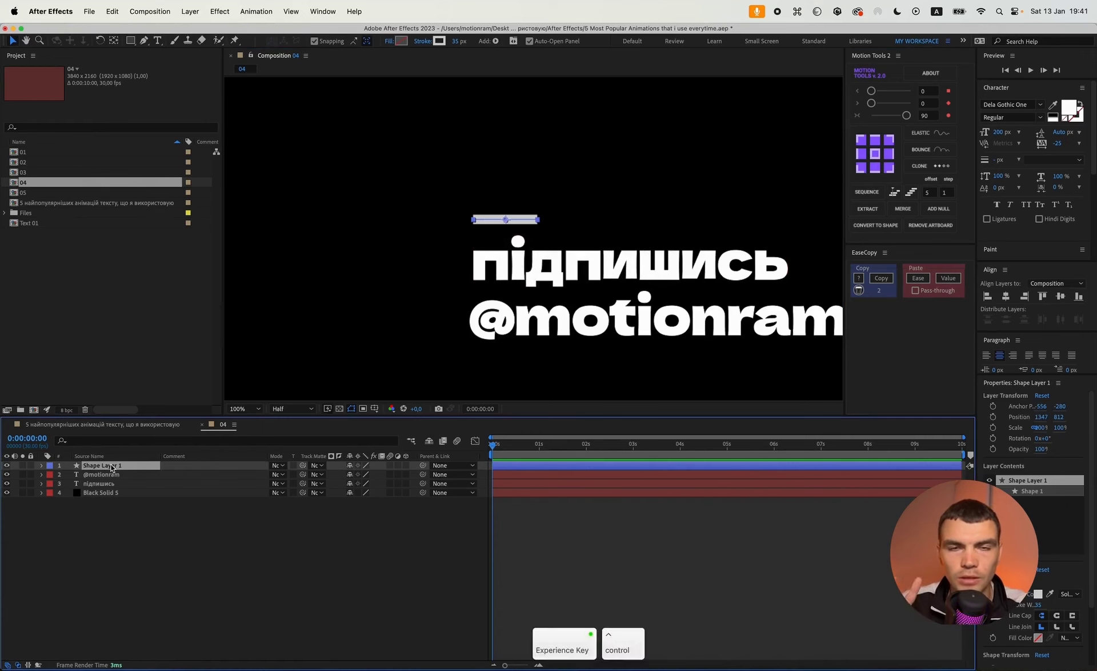
type("4")
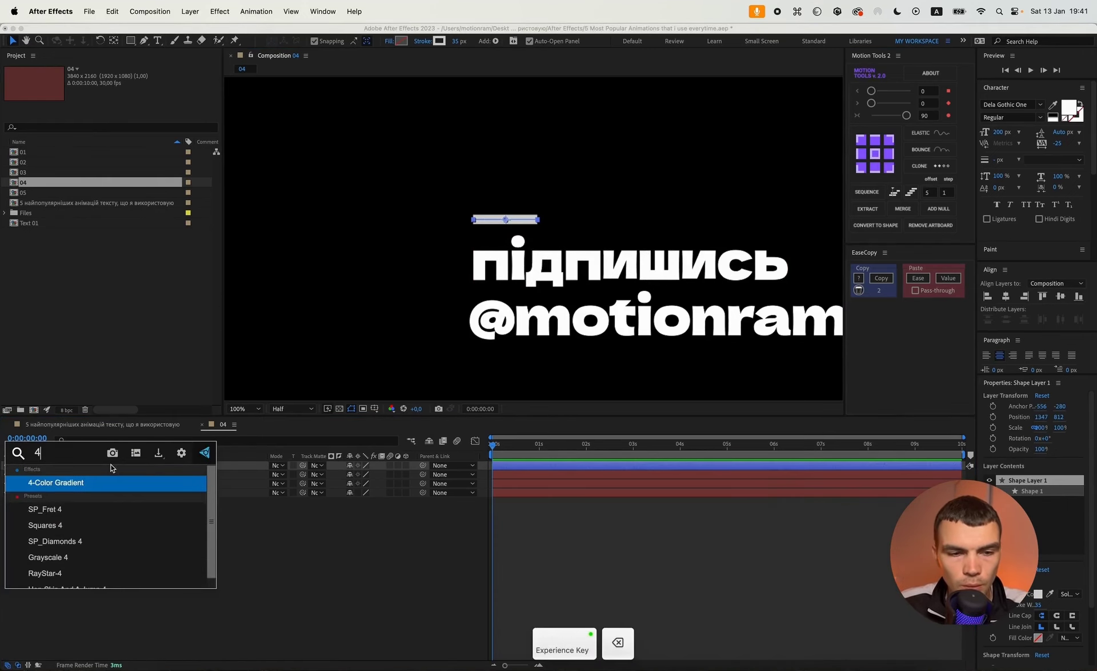
key("Return")
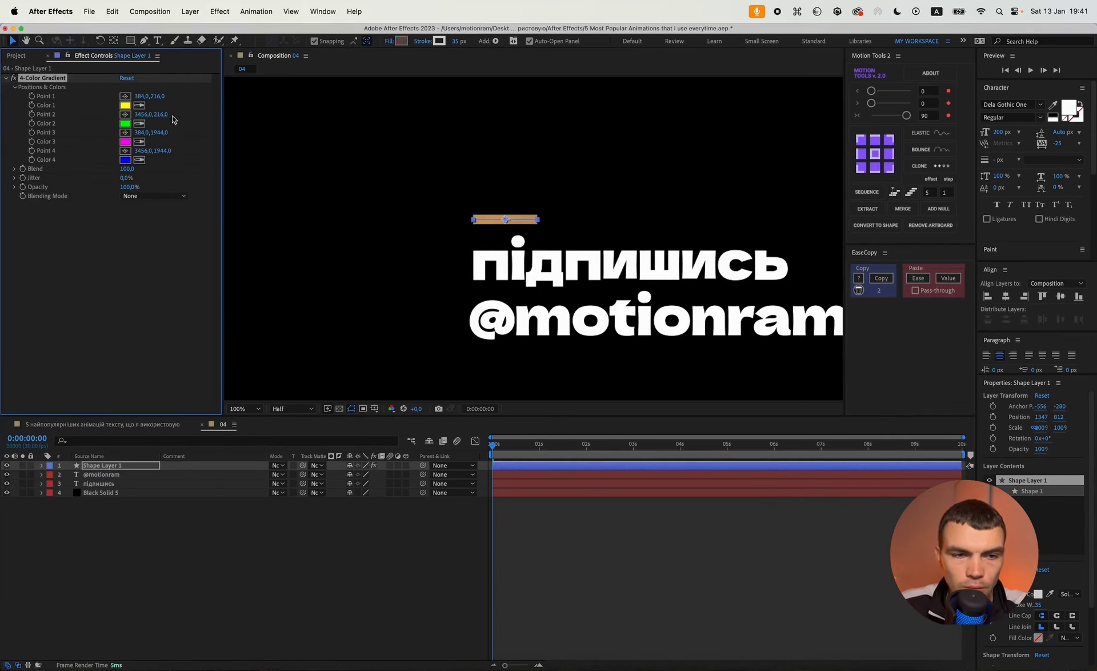
Step: Move the four gradient points from the frame corners to positions close around the line
scroll(531, 237, "down", 2)
left_click_drag(390, 150, 478, 219)
left_click_drag(800, 149, 535, 208)
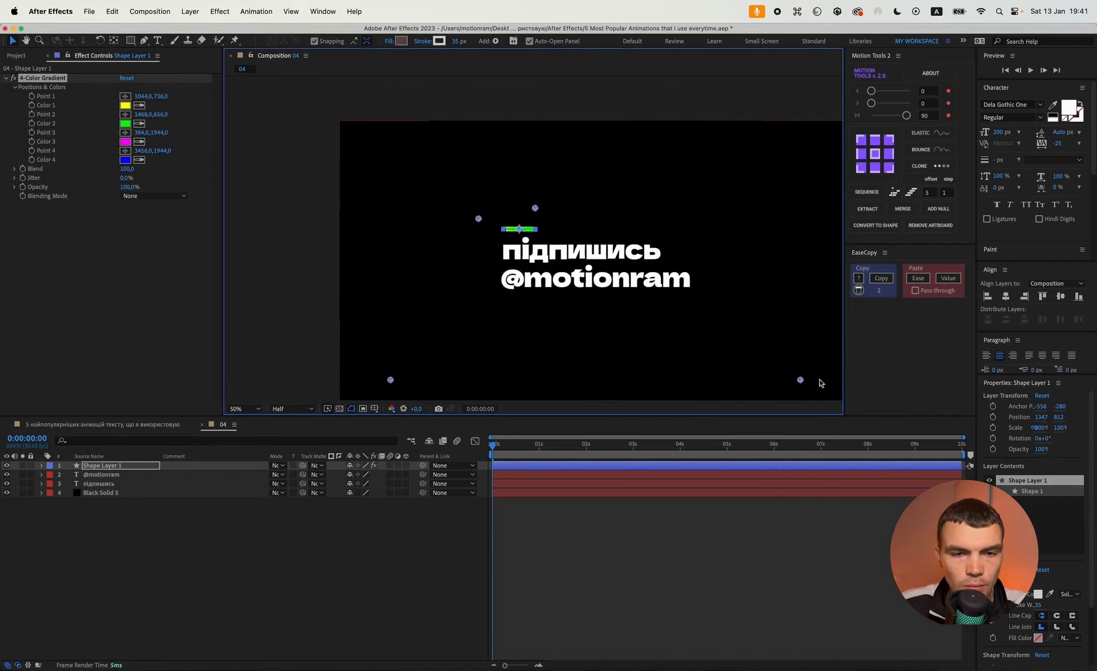
left_click_drag(801, 380, 544, 241)
left_click_drag(391, 380, 570, 258)
Step: Set the gradient's Color 3 to violet, Color 1 to red and Color 2 to yellow
key("period")
left_click(125, 142)
left_click(650, 426)
key("Return")
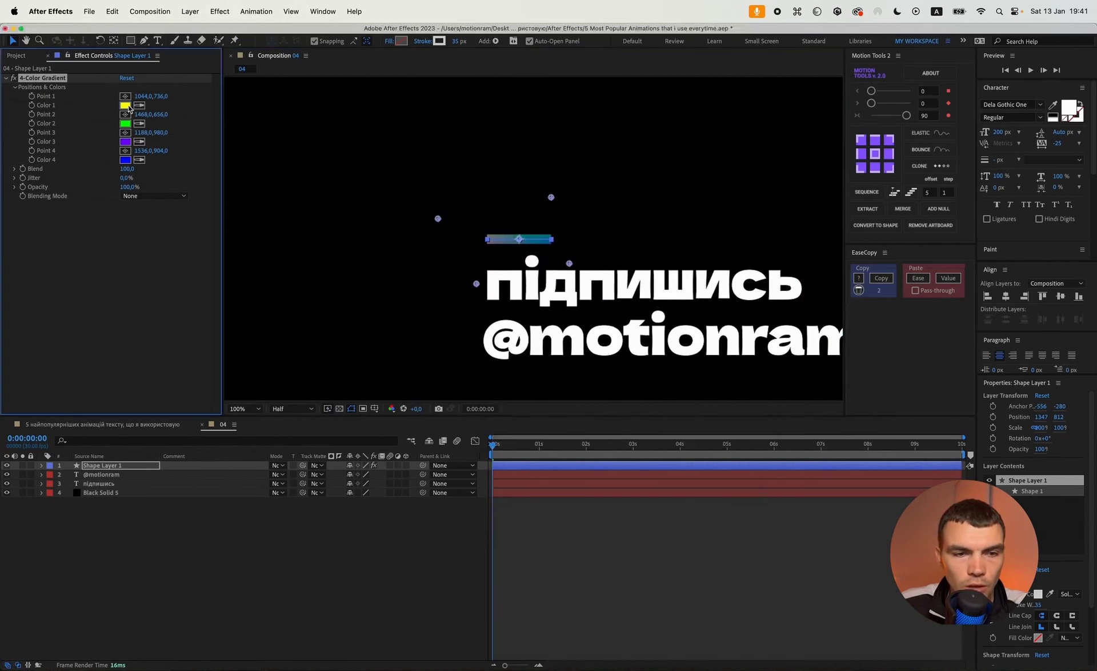
left_click(125, 105)
left_click(648, 521)
left_click(735, 392)
left_click(125, 123)
left_click(650, 506)
left_click(735, 392)
Step: Rearrange the gradient points to about 1456,764 for Point 1, 1428,906 for Point 2, 1226,870 for Point 3 and 1188,768 for Point 4
left_click_drag(476, 284, 487, 255)
left_click_drag(439, 220, 548, 226)
left_click_drag(569, 264, 476, 227)
left_click_drag(551, 197, 540, 264)
left_click(409, 585)
key("comma")
left_click_drag(686, 309, 609, 273)
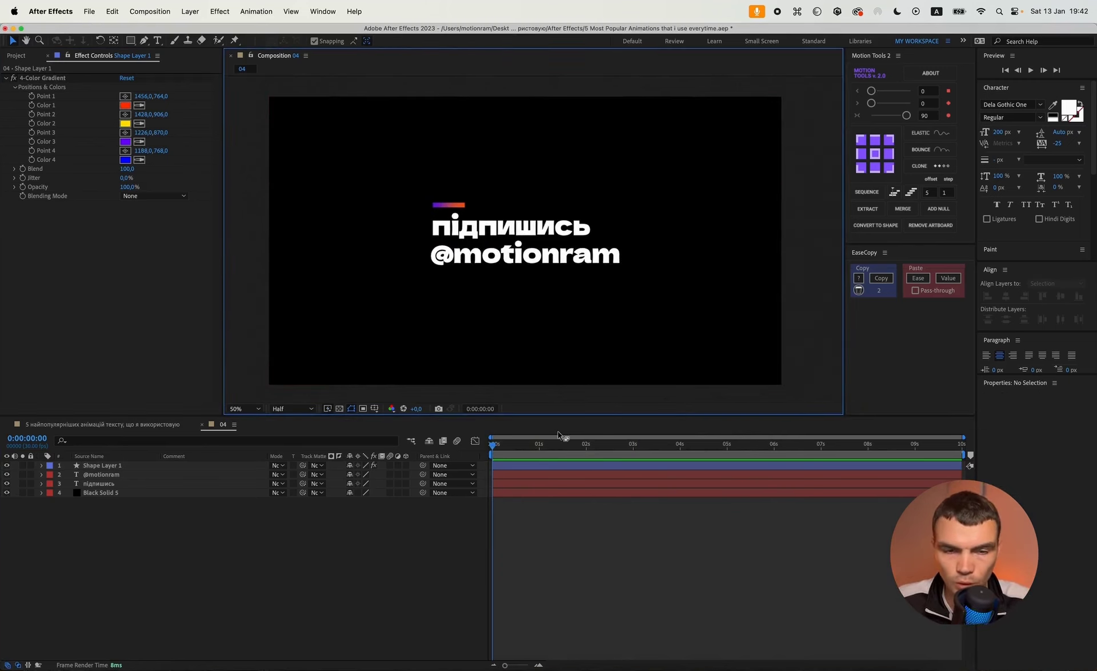
left_click_drag(516, 342, 521, 346)
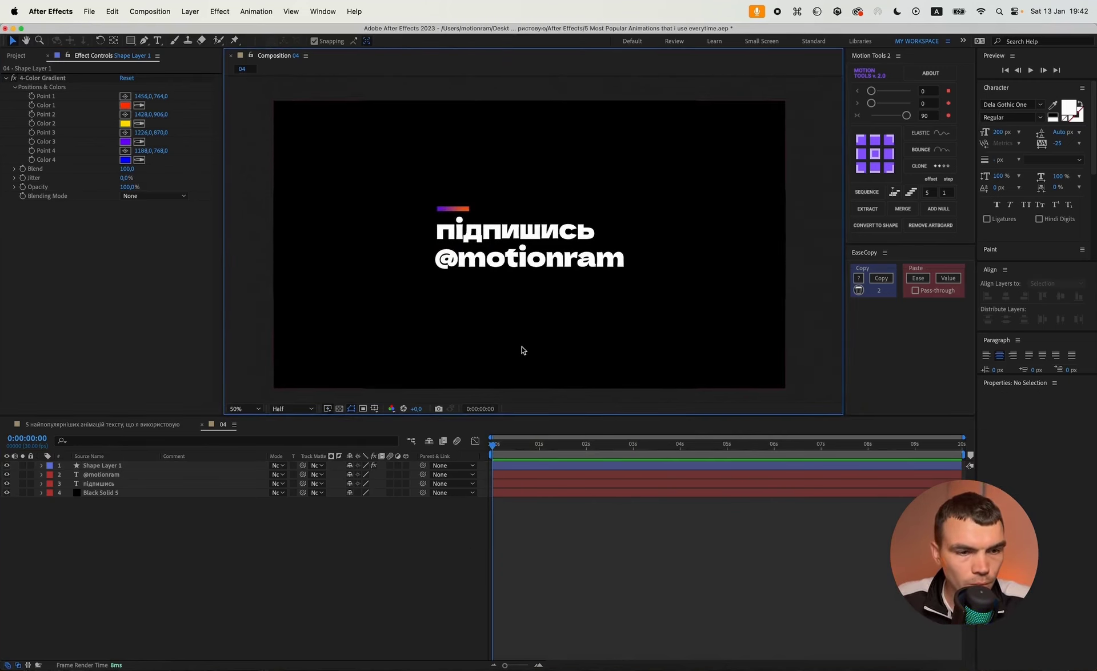
Step: Prepare the Rectangle tool for a new shape with pink C57BAE fill and no stroke
left_click(131, 41)
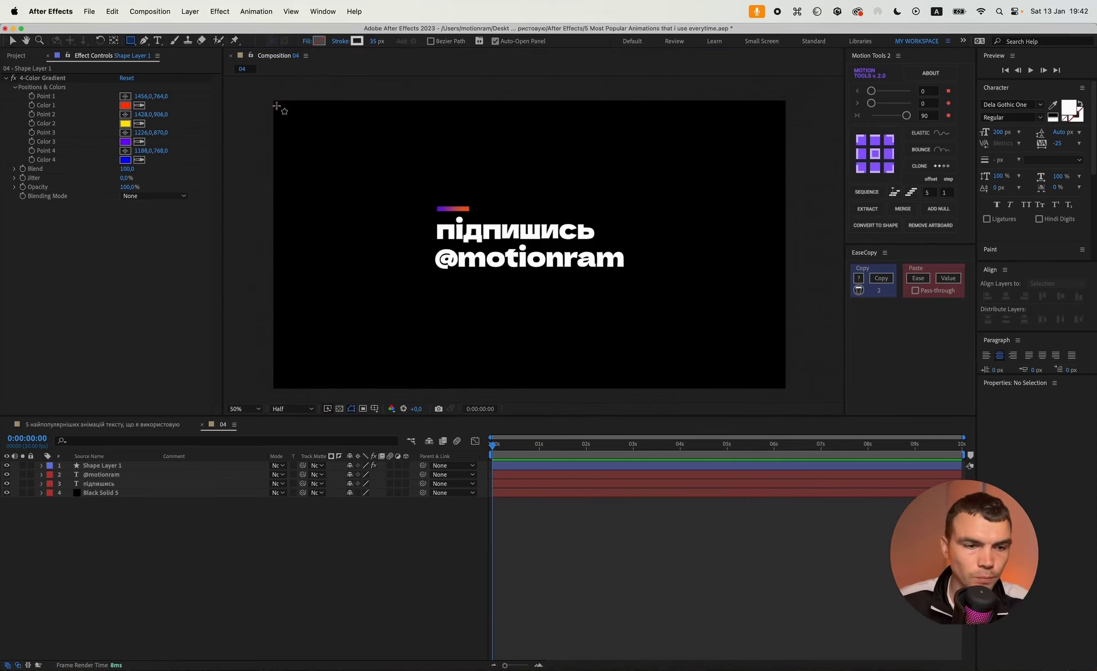
left_click(318, 41)
left_click(553, 421)
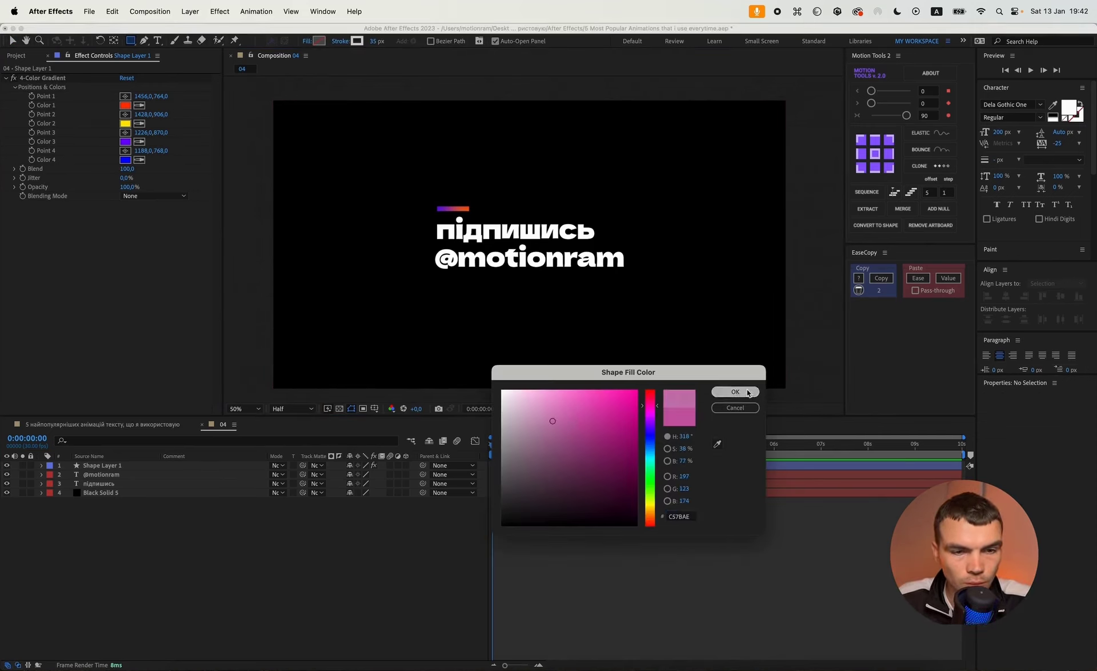
left_click(735, 391)
left_click(340, 41)
left_click(408, 268)
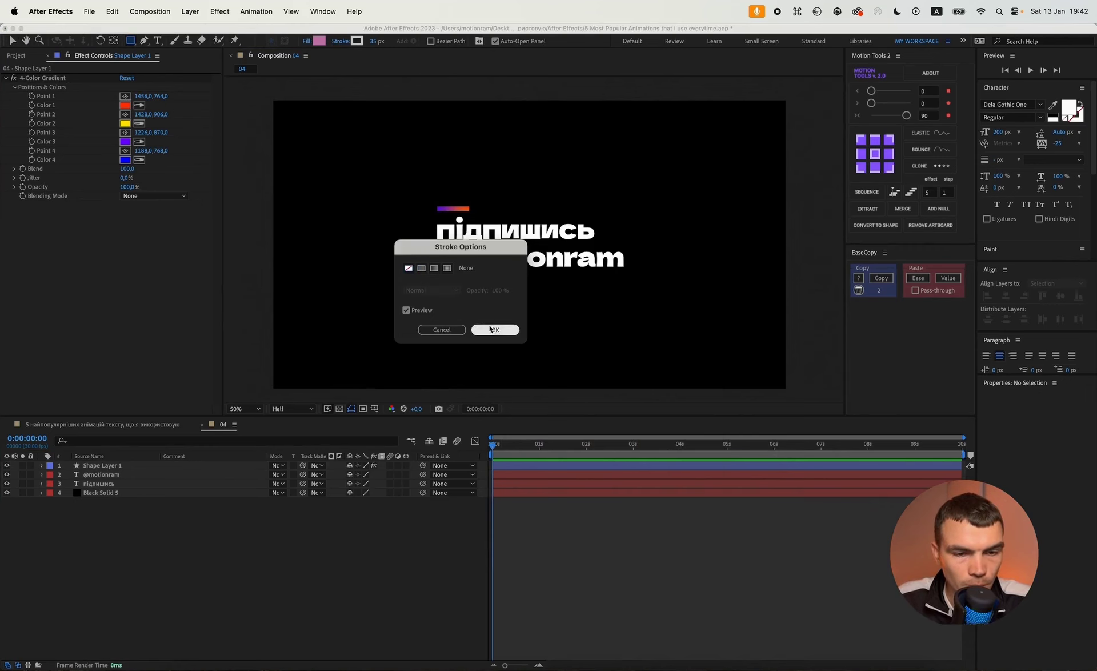
left_click(495, 330)
Step: Draw a full-height rectangle about 1217 x 2315 px from beyond the frame's left edge to just before the text
left_click_drag(265, 96, 427, 405)
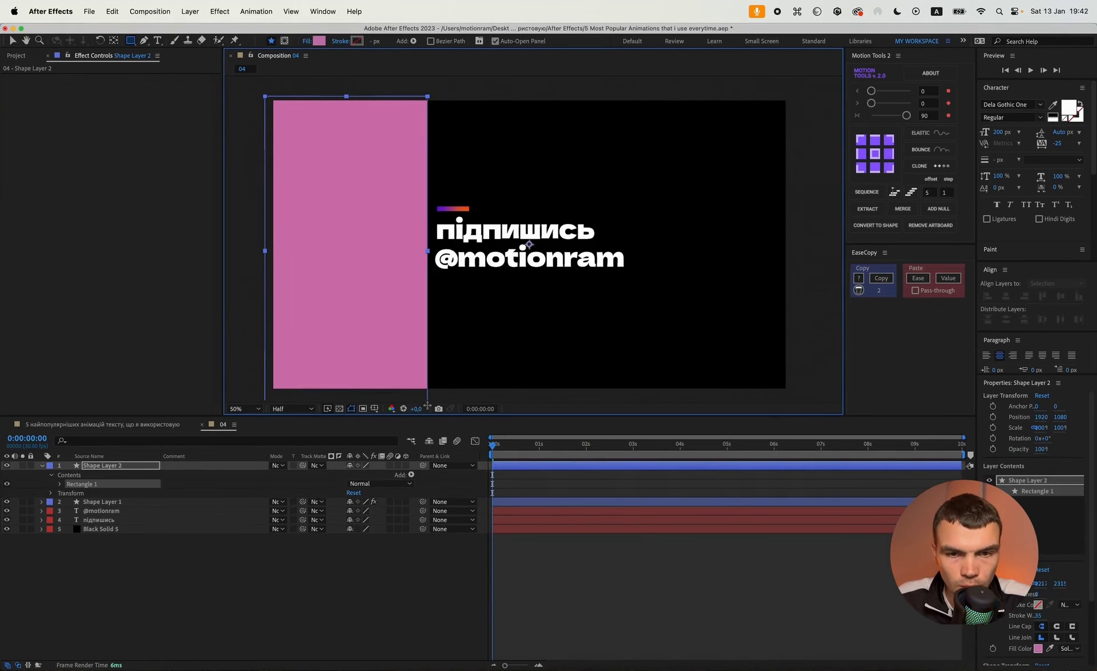
left_click(174, 644)
key("v")
left_click(41, 465)
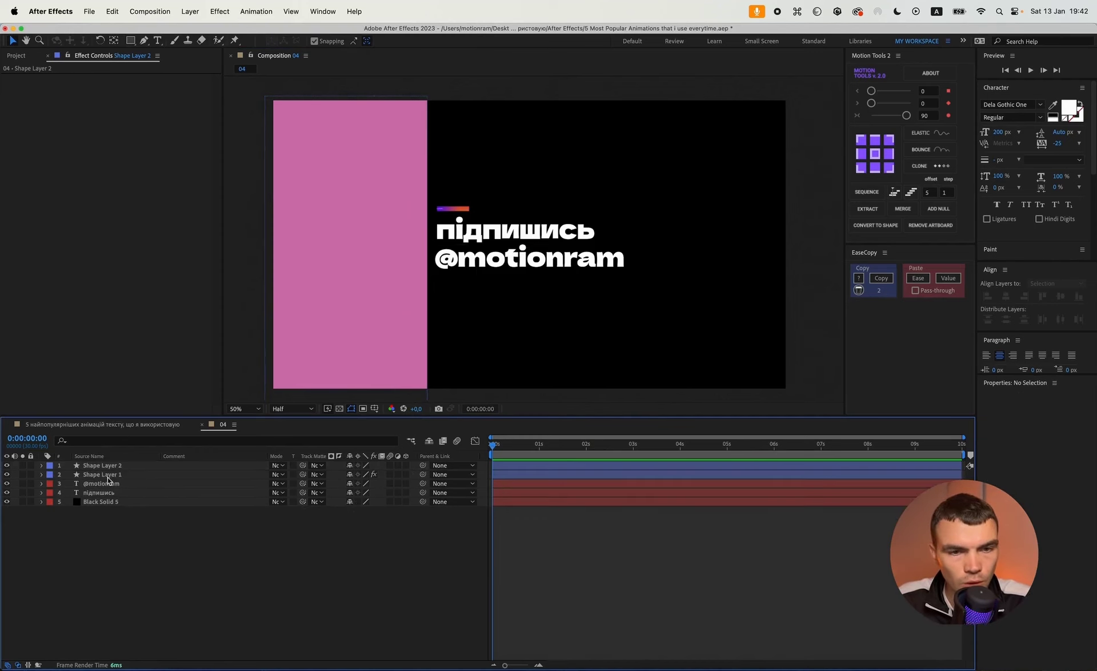
Step: Rename the gradient line's layer as "Line" and the pink rectangle's layer as "mask"
left_click(105, 474)
key("Return")
type("Line")
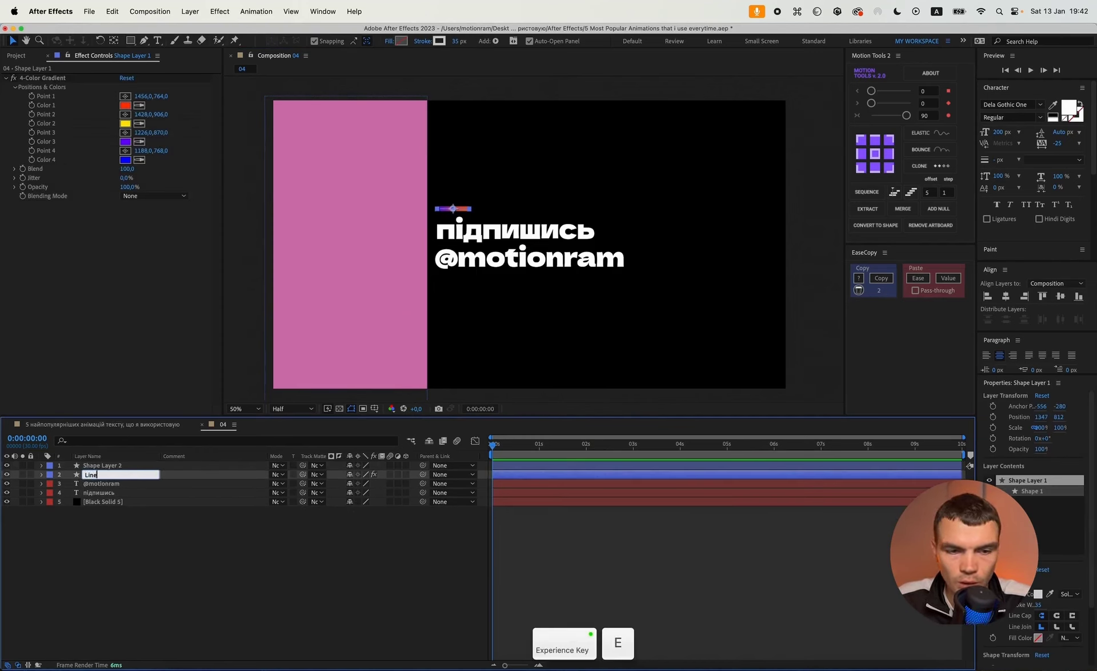
key("Return")
left_click(117, 467)
key("Return")
type("mask")
key("Return")
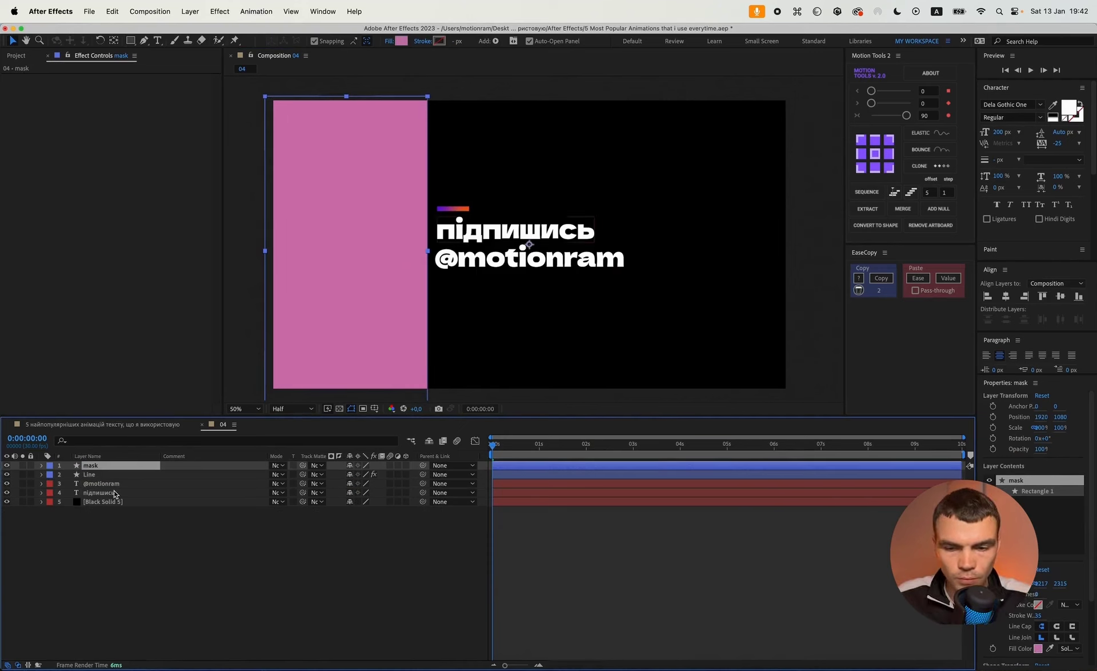
left_click(115, 492)
key("shift")
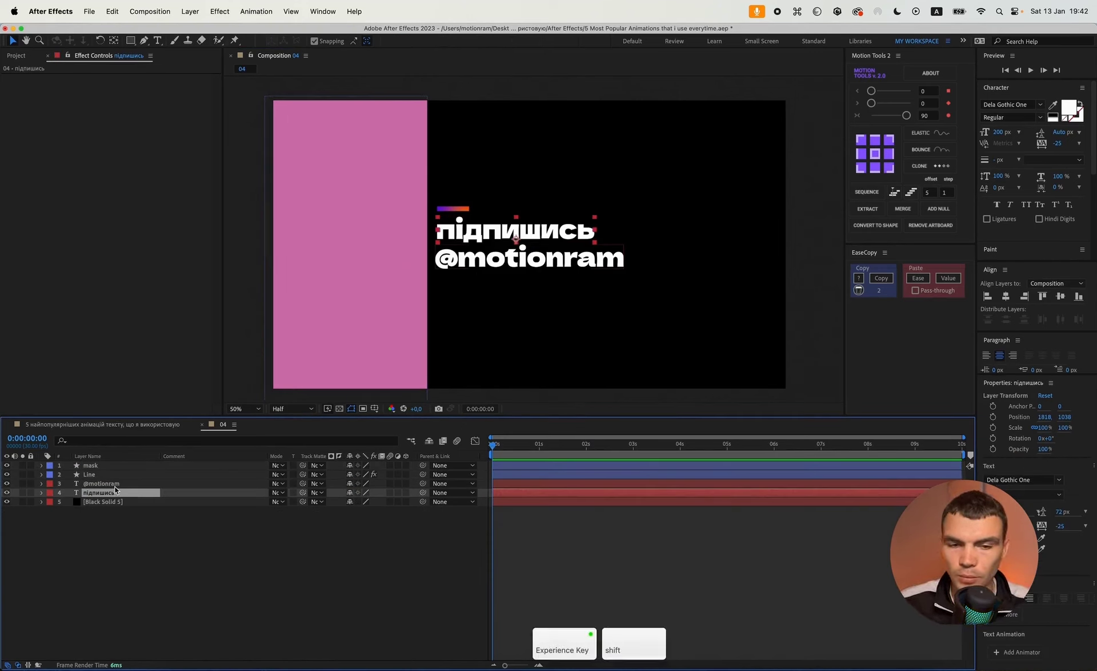
left_click(115, 484, "shift")
left_click(875, 152)
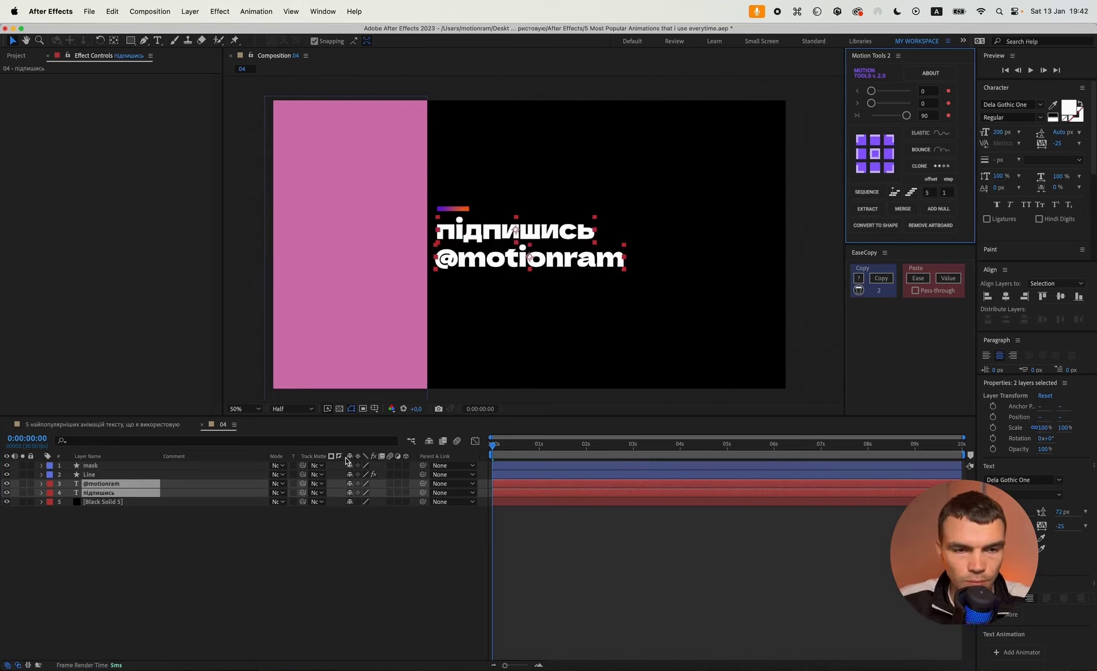
Step: Use the "mask" layer as an inverted track matte for both text layers
left_click_drag(345, 457, 381, 456)
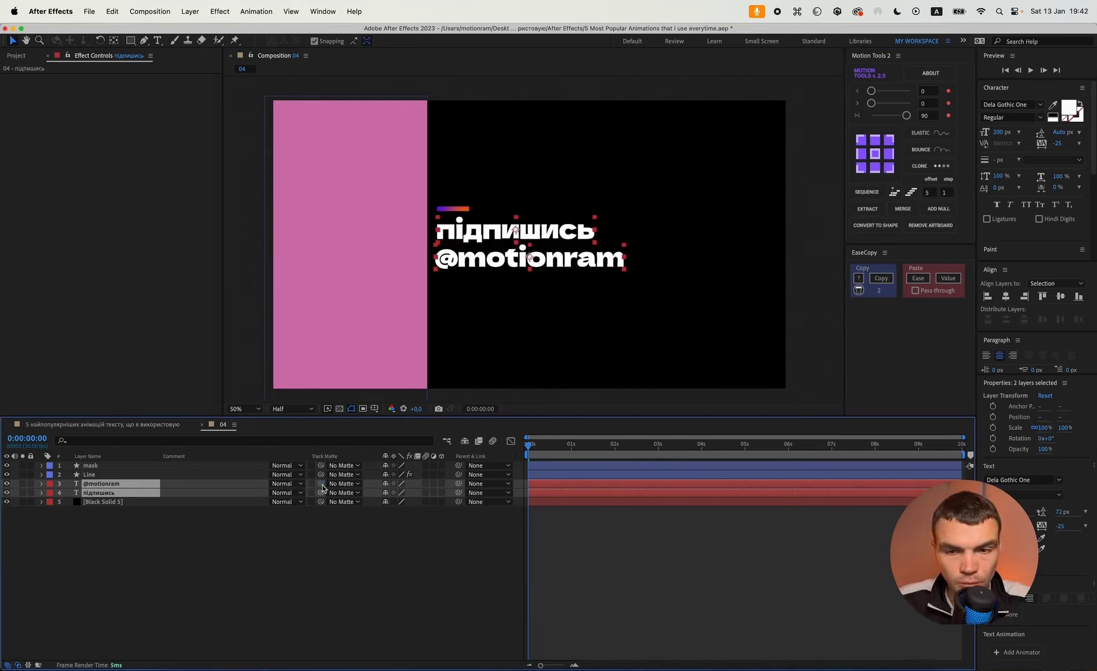
left_click_drag(319, 487, 102, 469)
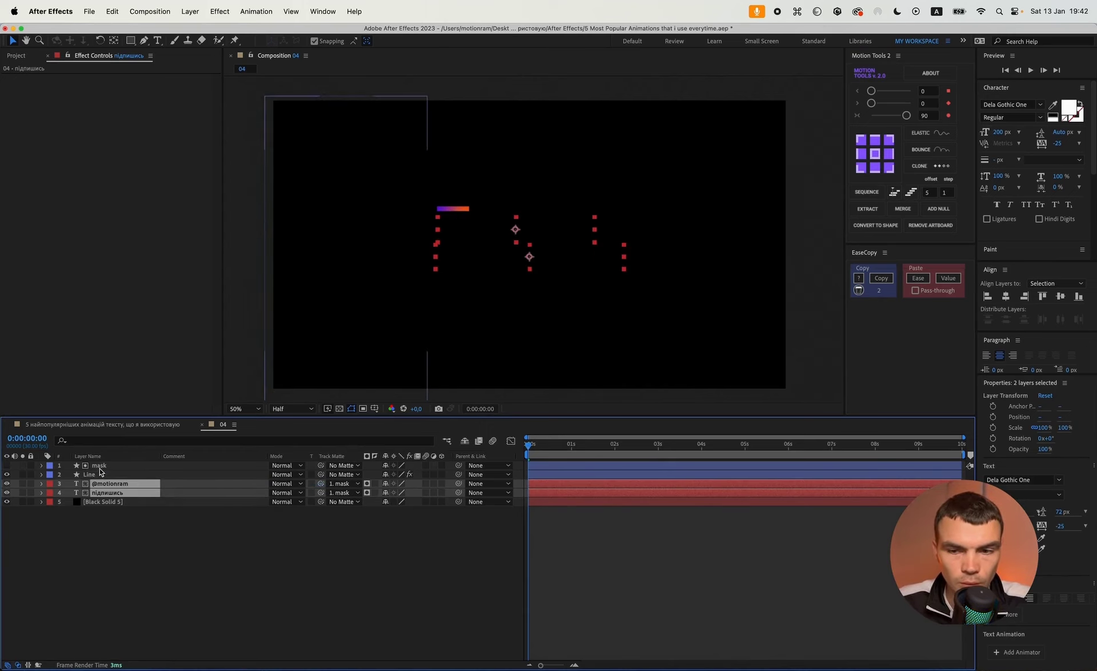
left_click(375, 484)
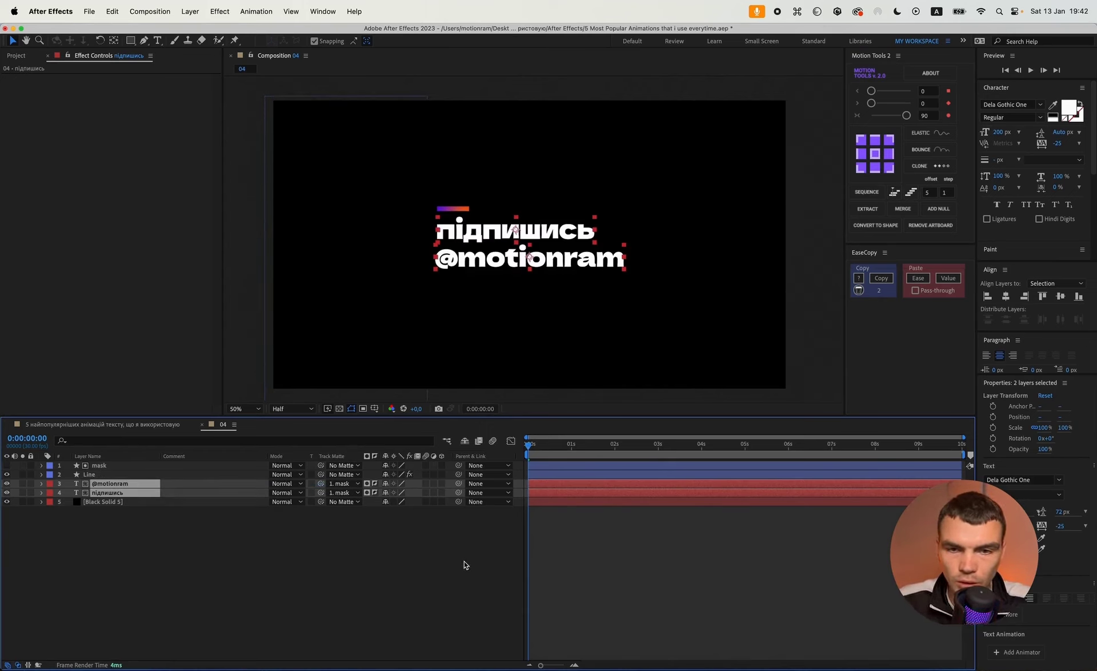
key("p")
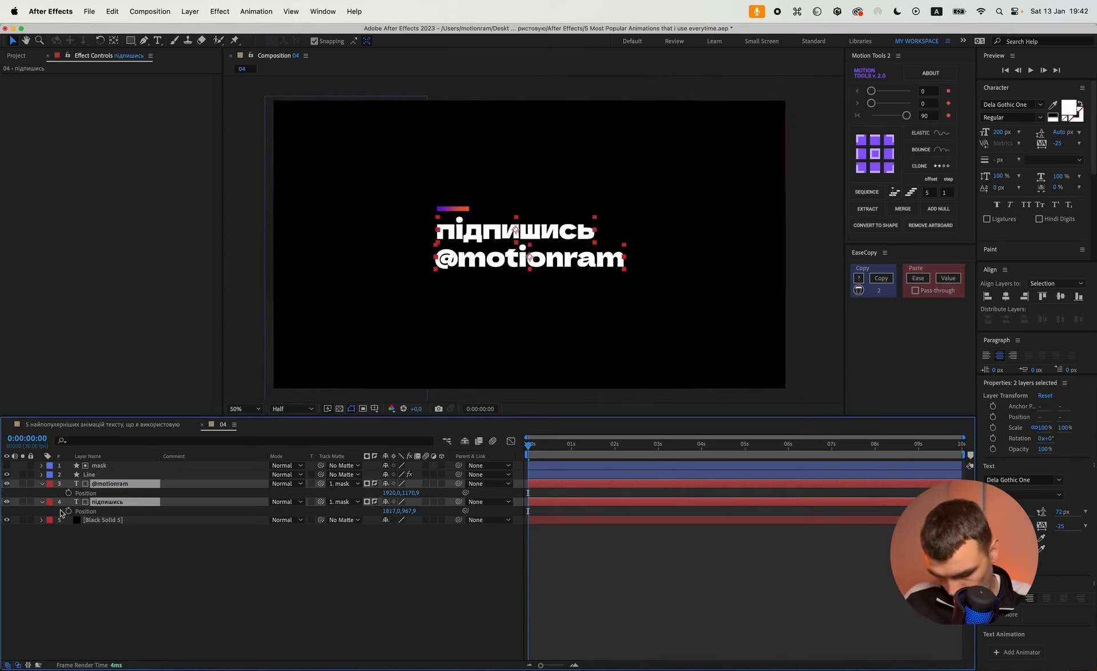
left_click(68, 492)
left_click_drag(603, 446, 600, 449)
left_click(7, 493)
left_click_drag(388, 497, 298, 509)
left_click_drag(380, 496, 341, 494)
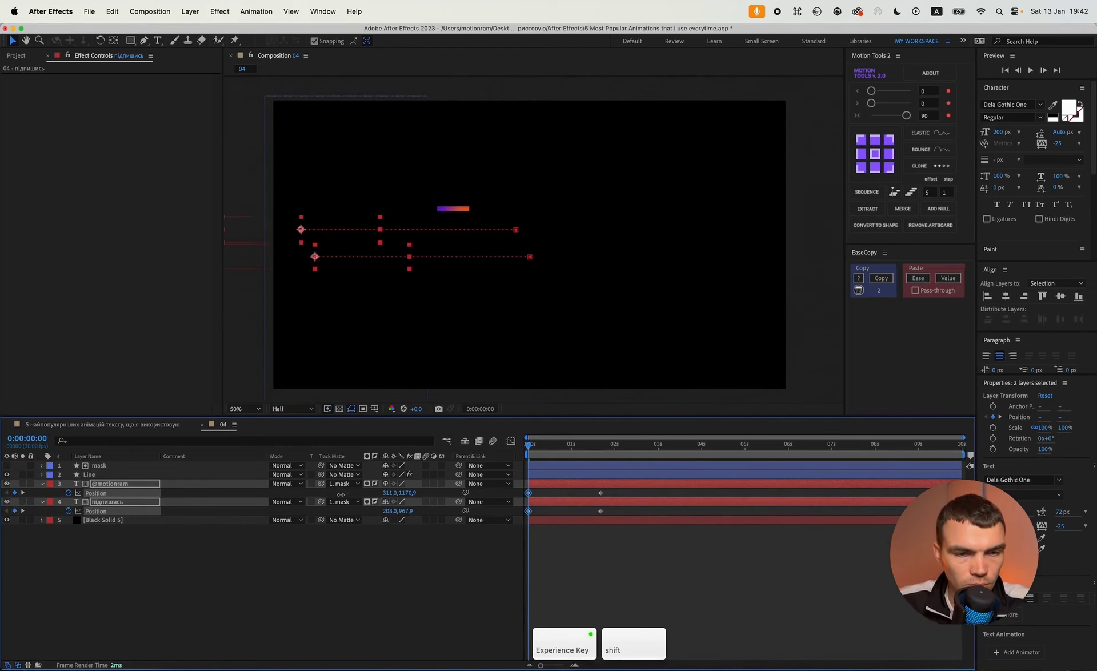
Step: Ease both text layers' Position keyframes at 90 with Motion Tools and preview the slide-in
left_click(484, 545)
left_click_drag(622, 490, 524, 521)
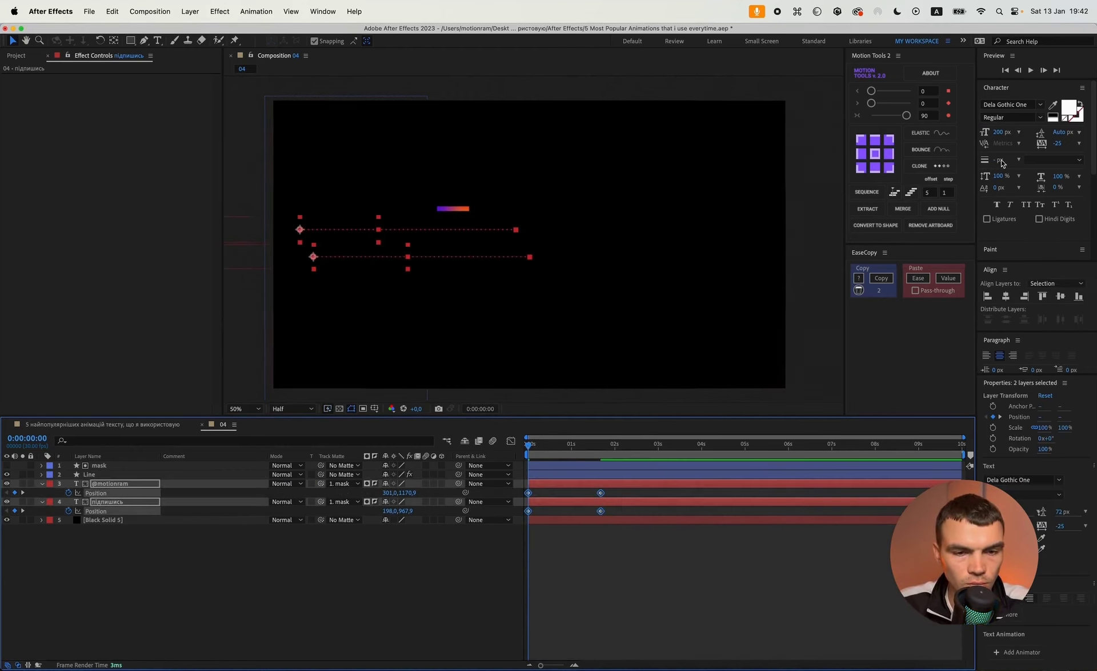
left_click(907, 117)
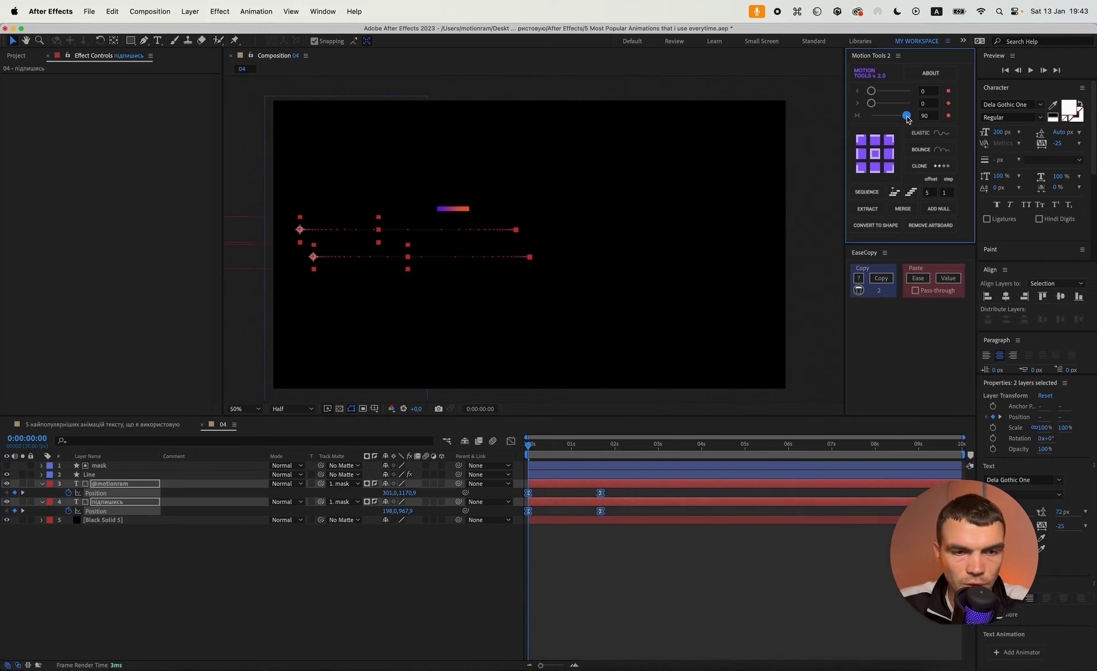
left_click(718, 533)
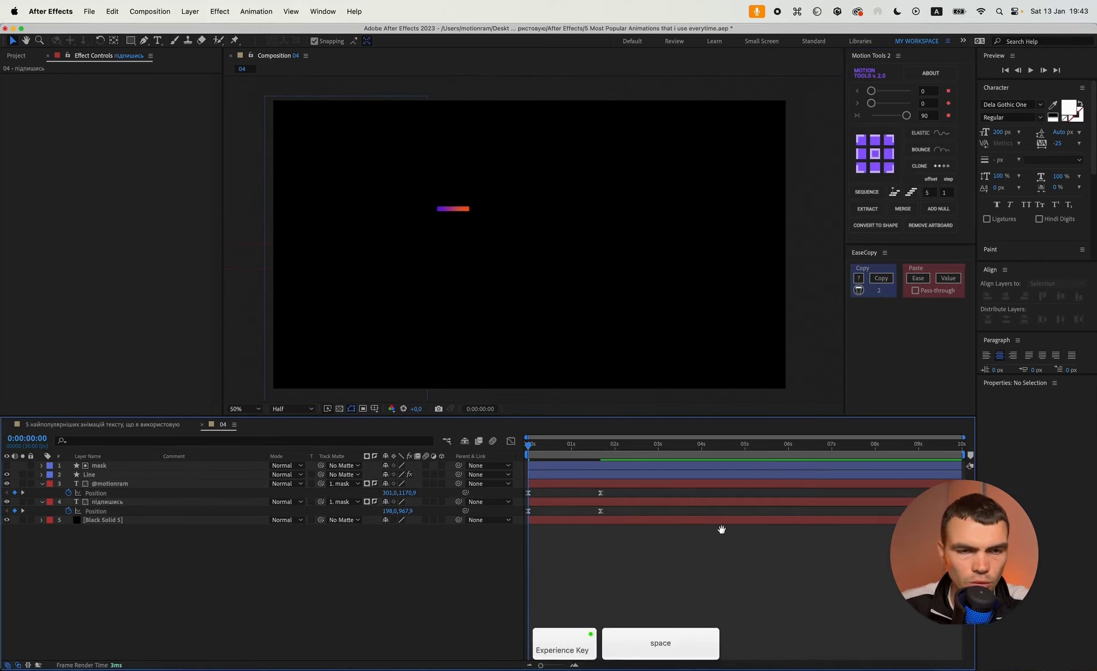
key("space")
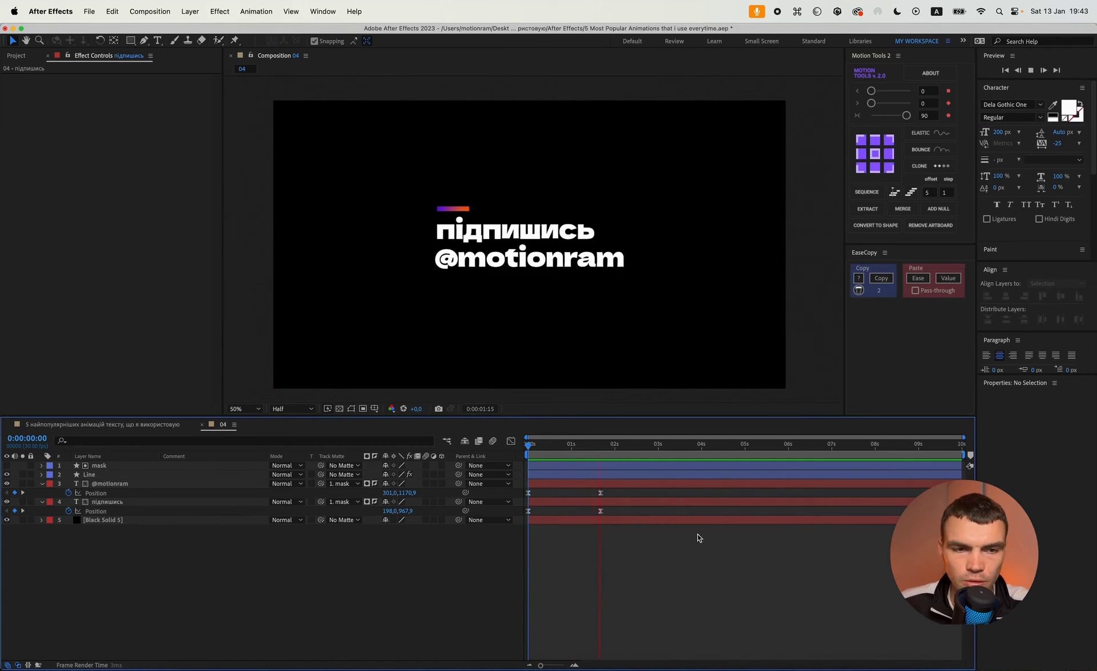
left_click(544, 484)
left_click_drag(542, 482, 552, 482)
key("space")
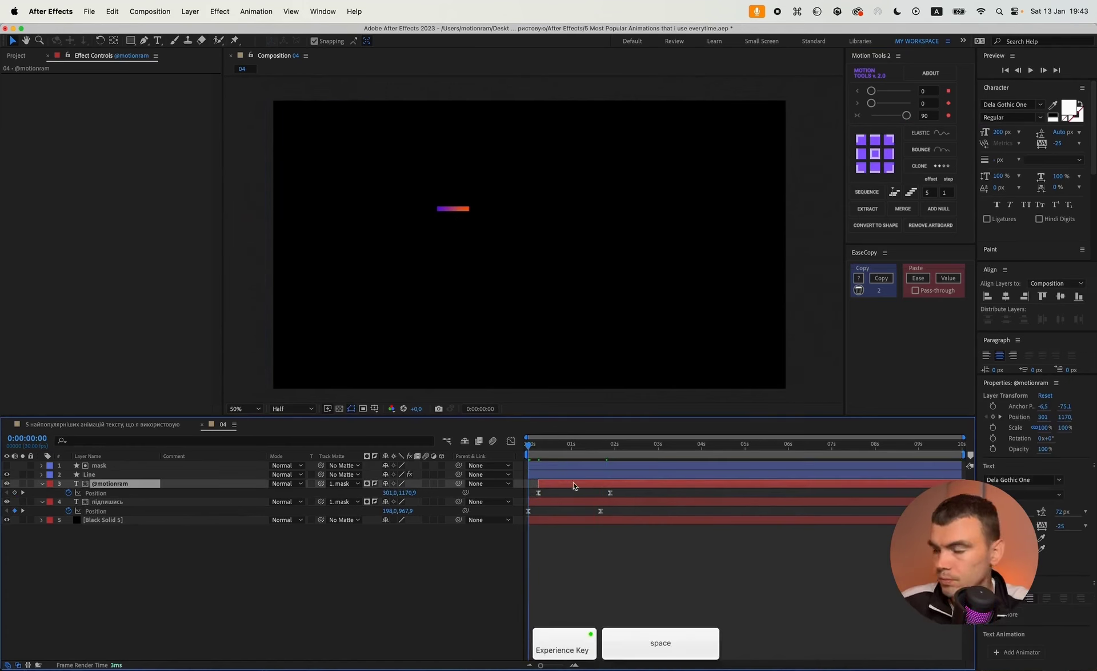
key("space")
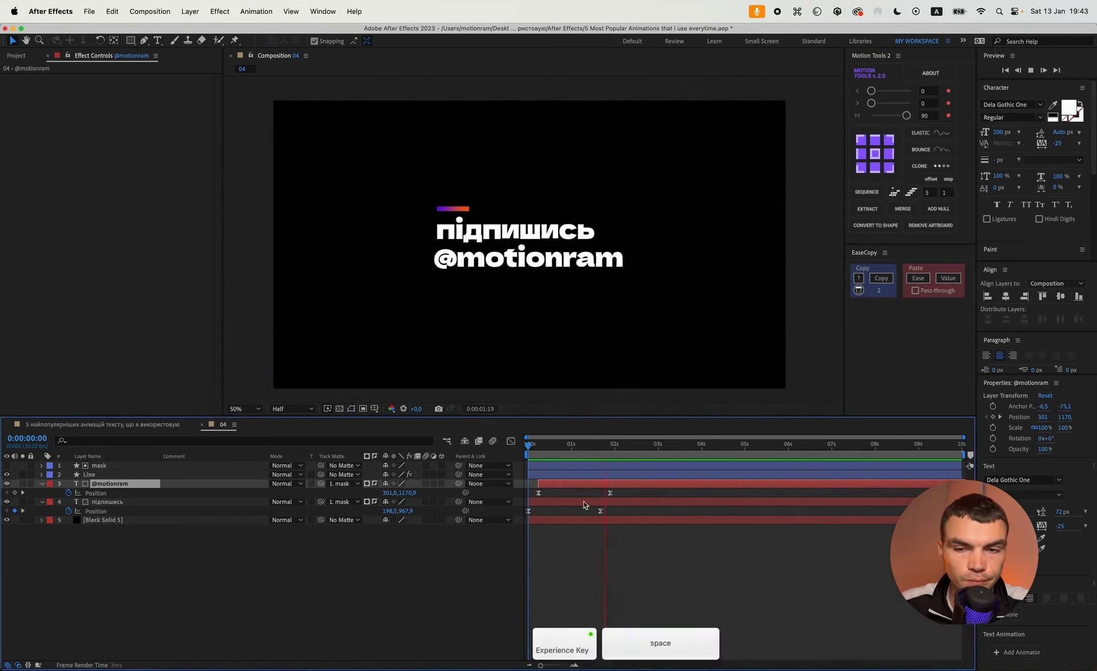
left_click_drag(561, 483, 558, 485)
key("space")
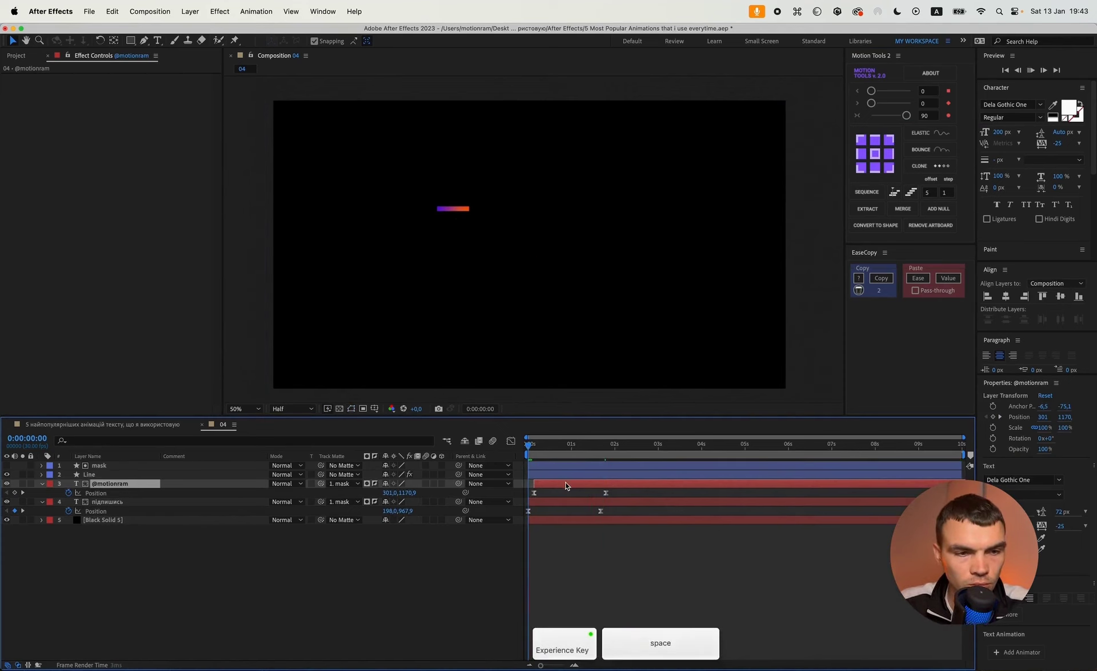
key("space")
Step: Move the "mask" layer to X 1984 so its edge meets the gradient line's left end, checking it against the settled text
key("super+shift+a")
scroll(526, 267, "up", 1)
scroll(531, 275, "left", 2)
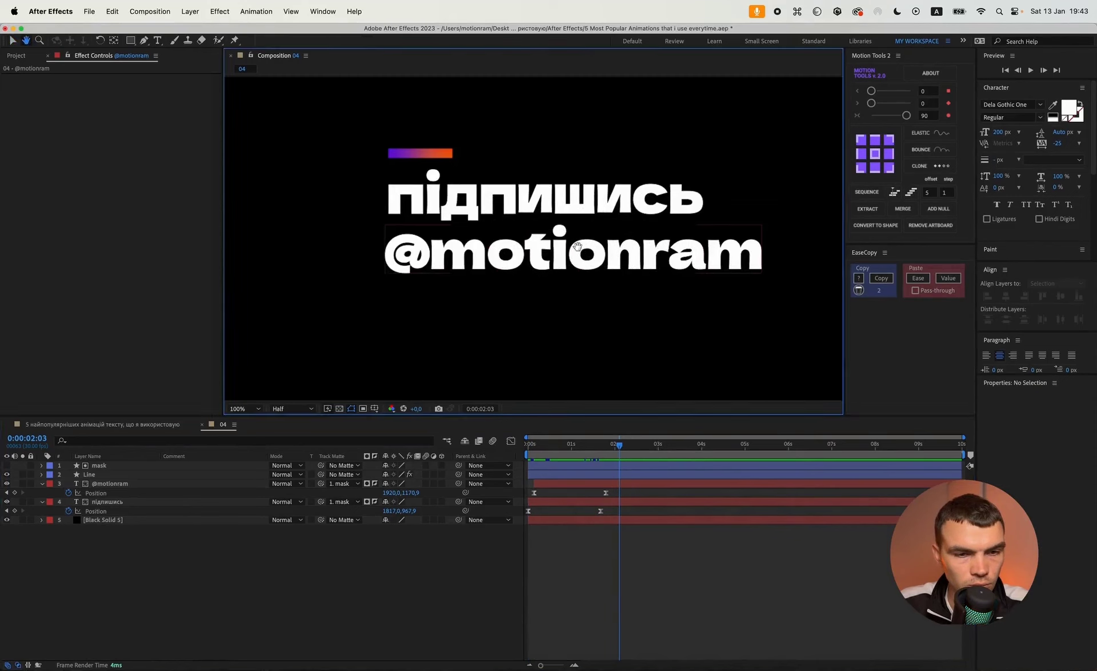
left_click_drag(622, 449, 574, 449)
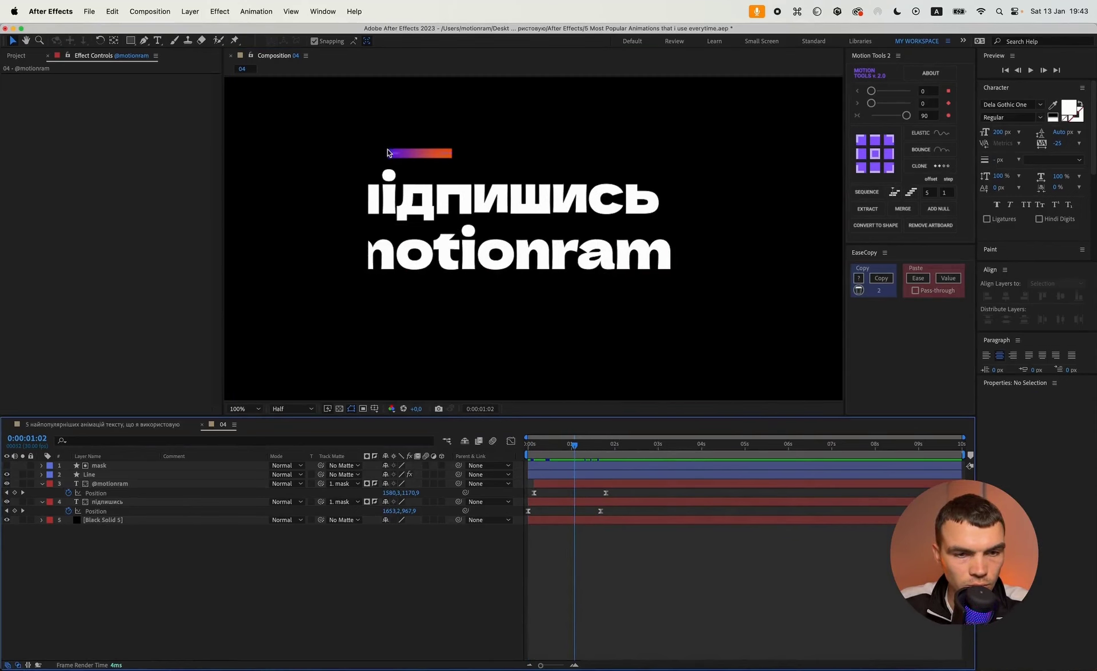
left_click(103, 465)
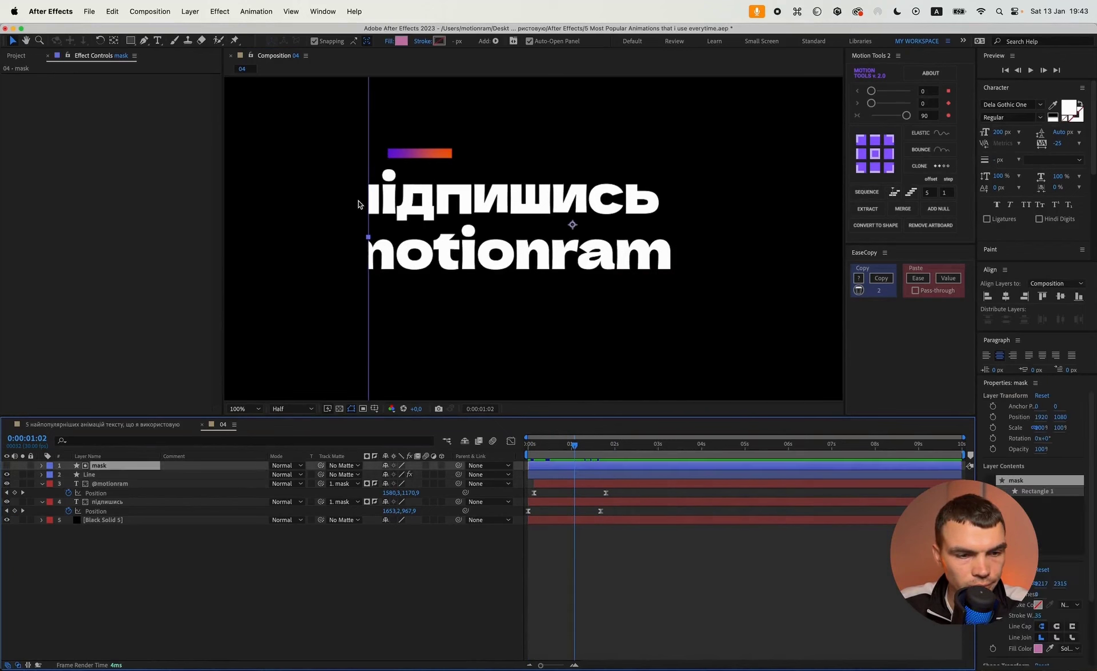
left_click_drag(326, 225, 343, 222)
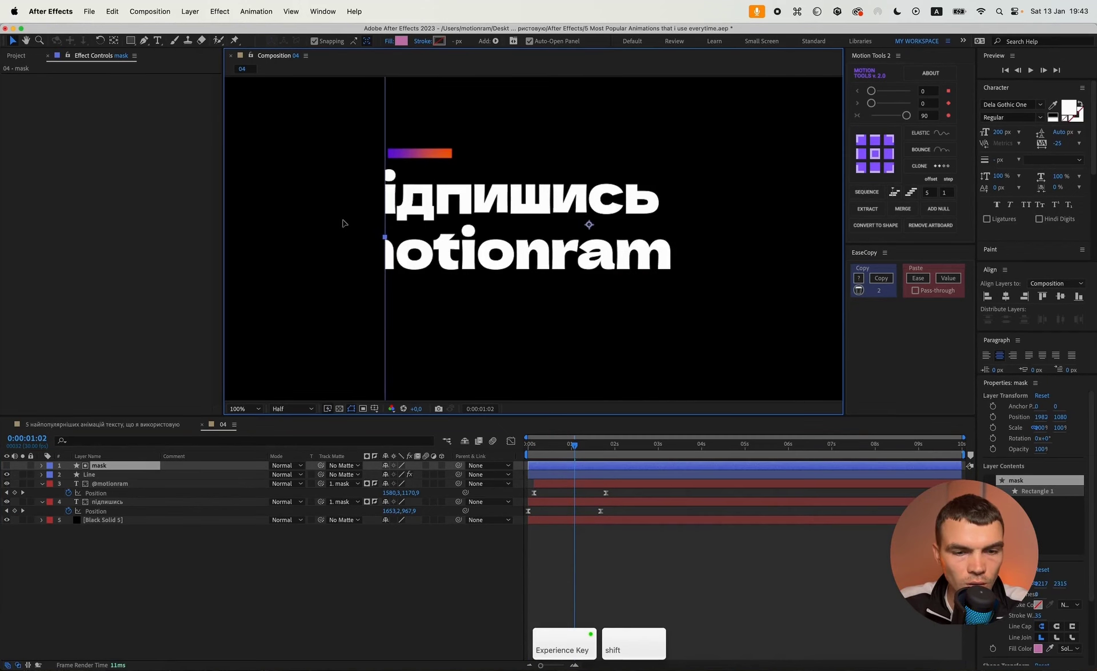
left_click_drag(574, 444, 616, 454)
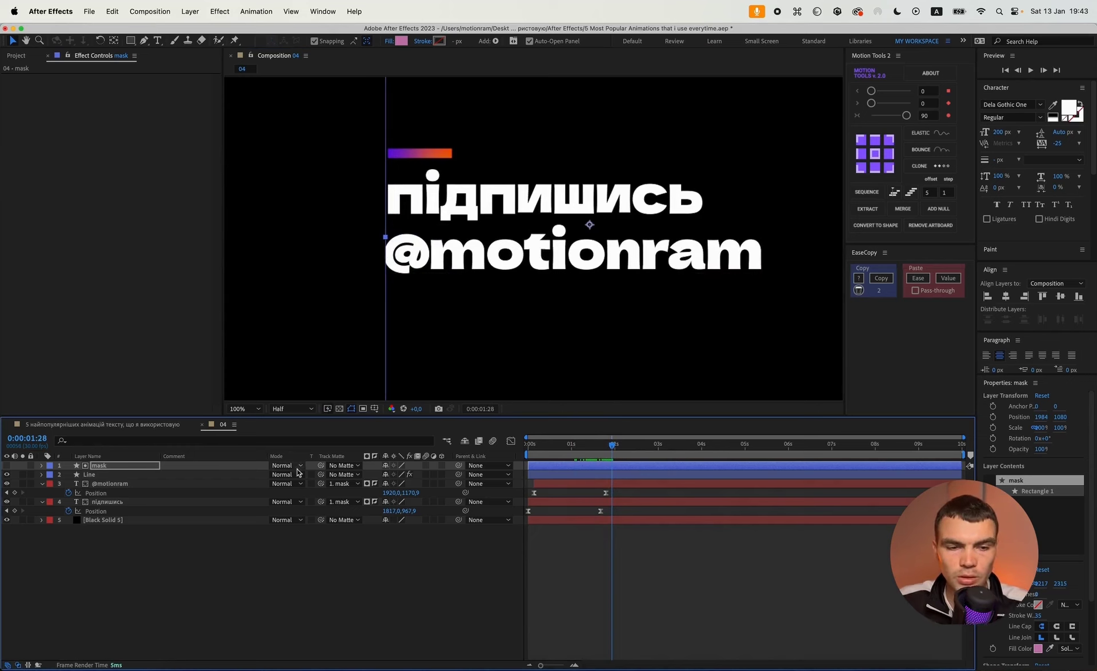
Step: Nudge the "Line" layer left to align with the text and shift the "mask" layer to X 1974
left_click(135, 474)
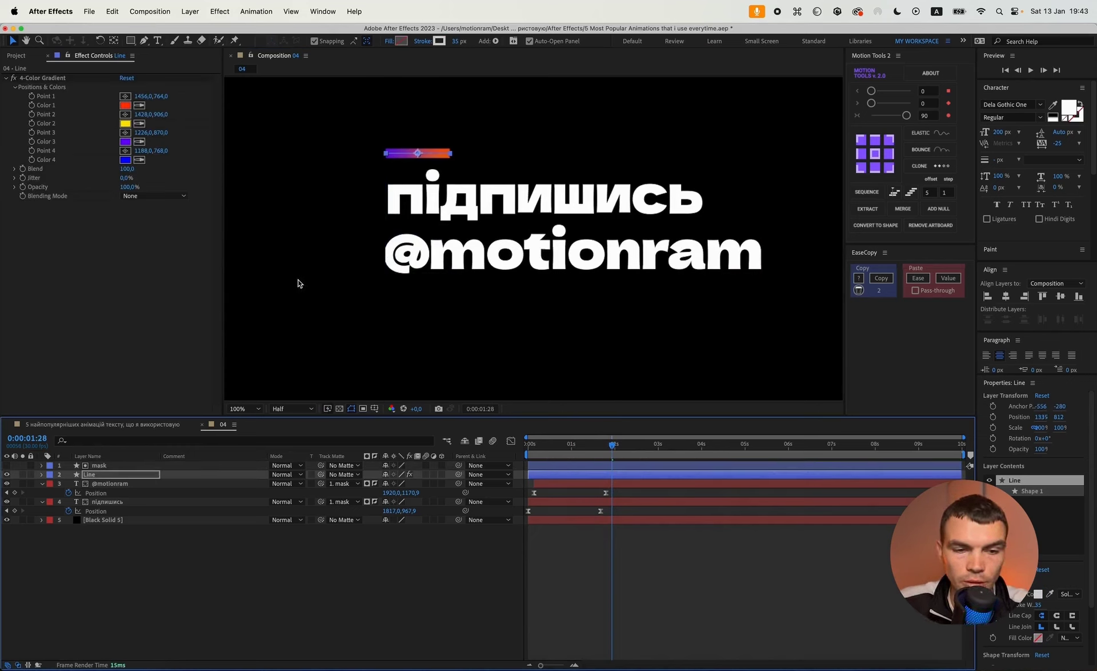
left_click(99, 457)
left_click(97, 466)
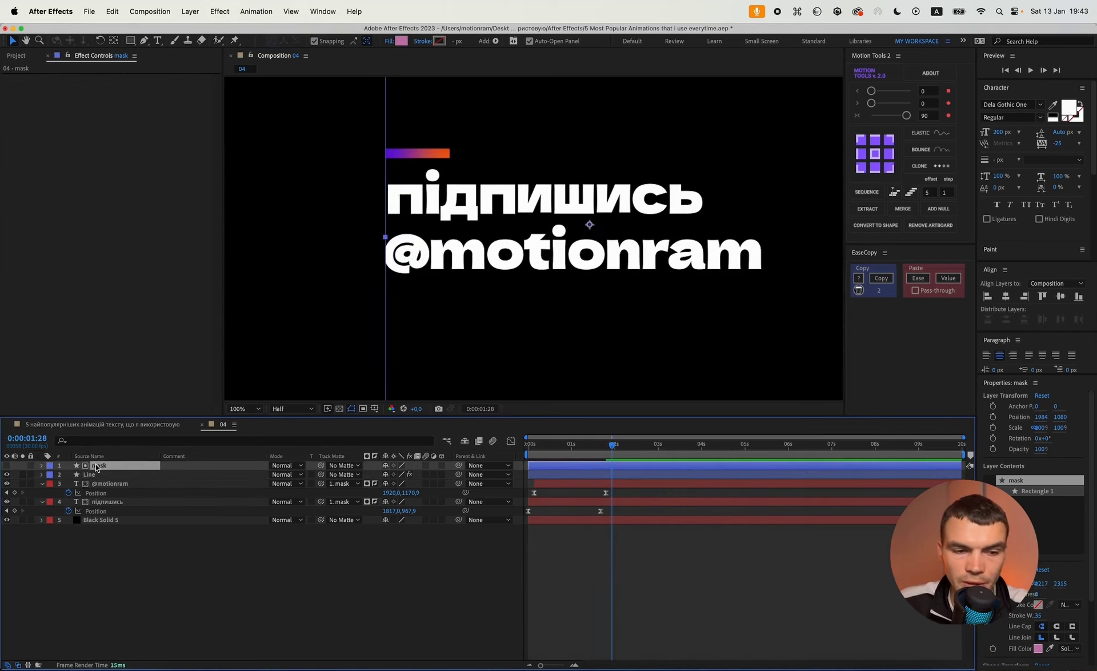
key("shift+Left")
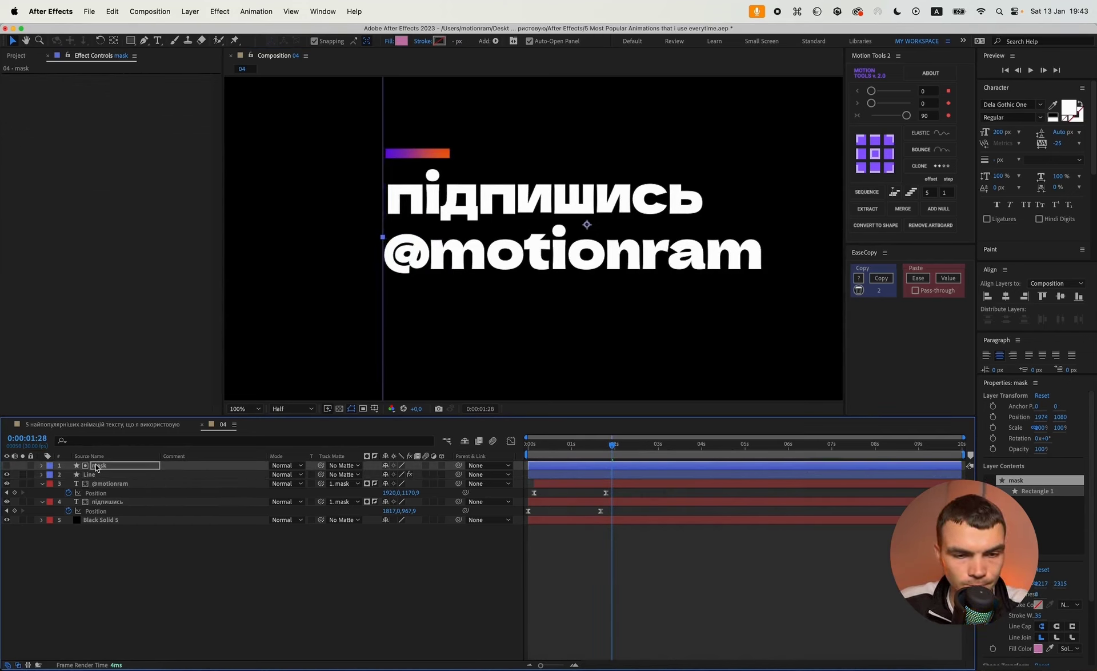
left_click(387, 614)
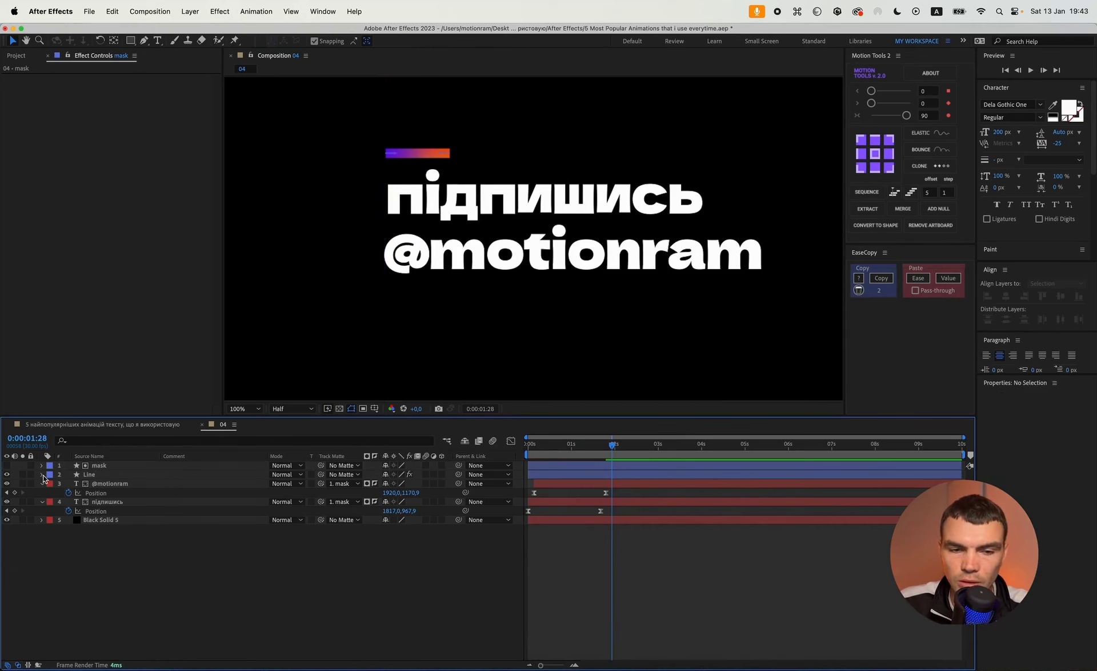
Step: Add Trim Paths to the "Line" layer and keyframe its End at 100% at 0 s and at 0:00:01:20
left_click(41, 474)
left_click(460, 485)
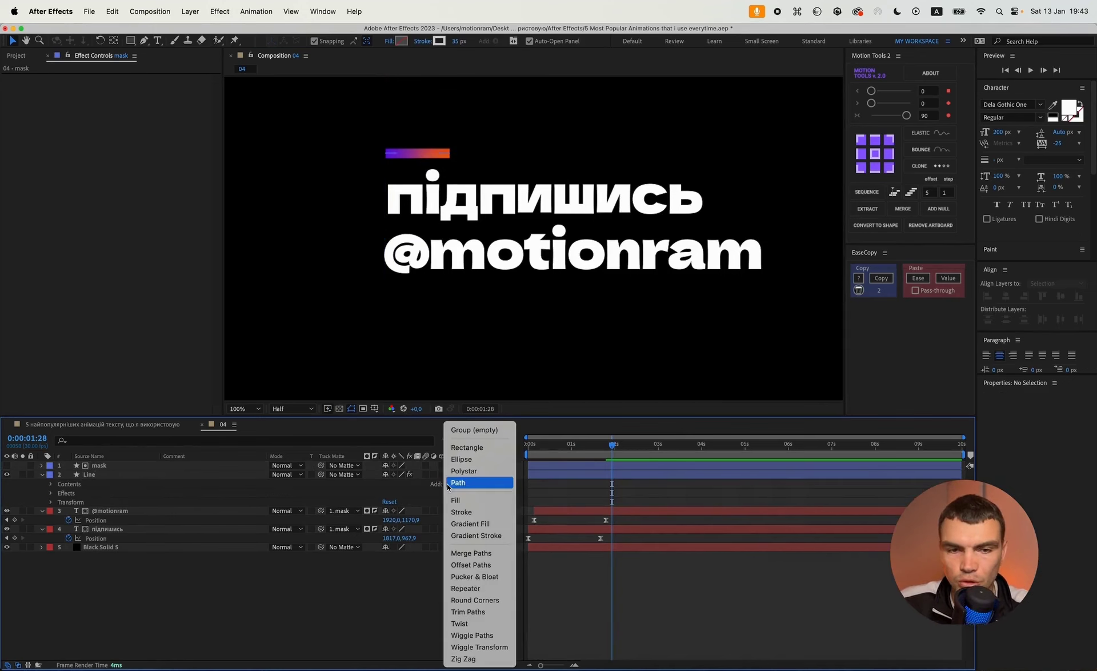
left_click(468, 611)
left_click(61, 502)
key("Home")
left_click(78, 520)
left_click_drag(591, 448, 600, 449)
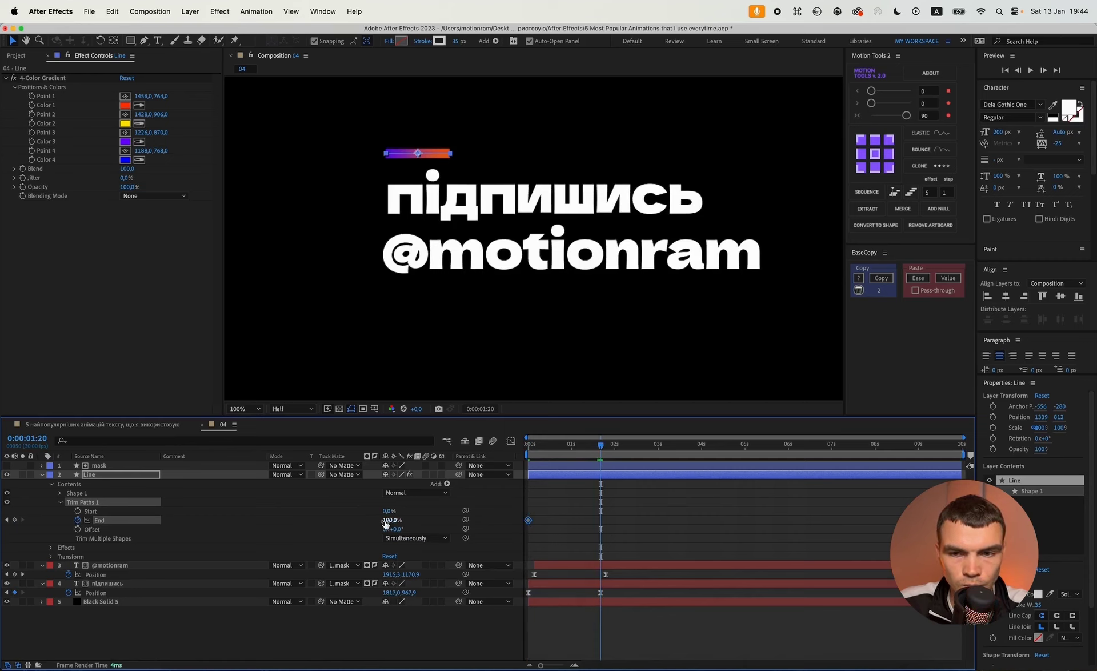
left_click(5, 520)
Step: Set the Trim Paths End value to 0% on the keyframe at 0 s
left_click(391, 520)
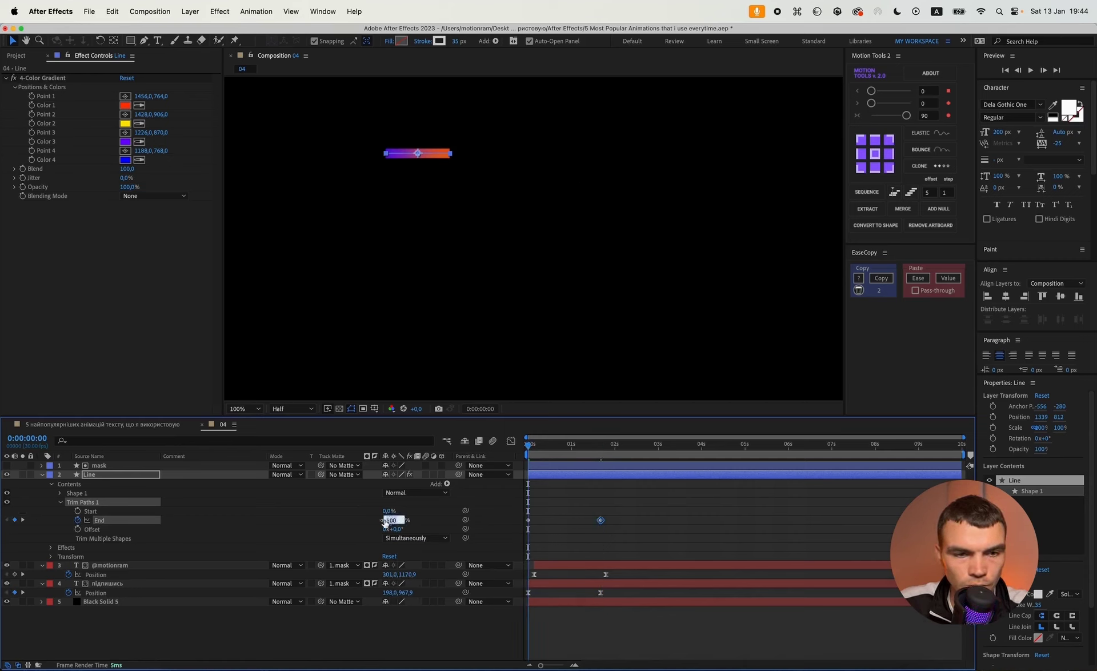
type("80")
key("Return")
left_click_drag(376, 521, 277, 521)
left_click_drag(625, 509, 478, 539)
left_click(674, 496)
left_click_drag(389, 519, 109, 526)
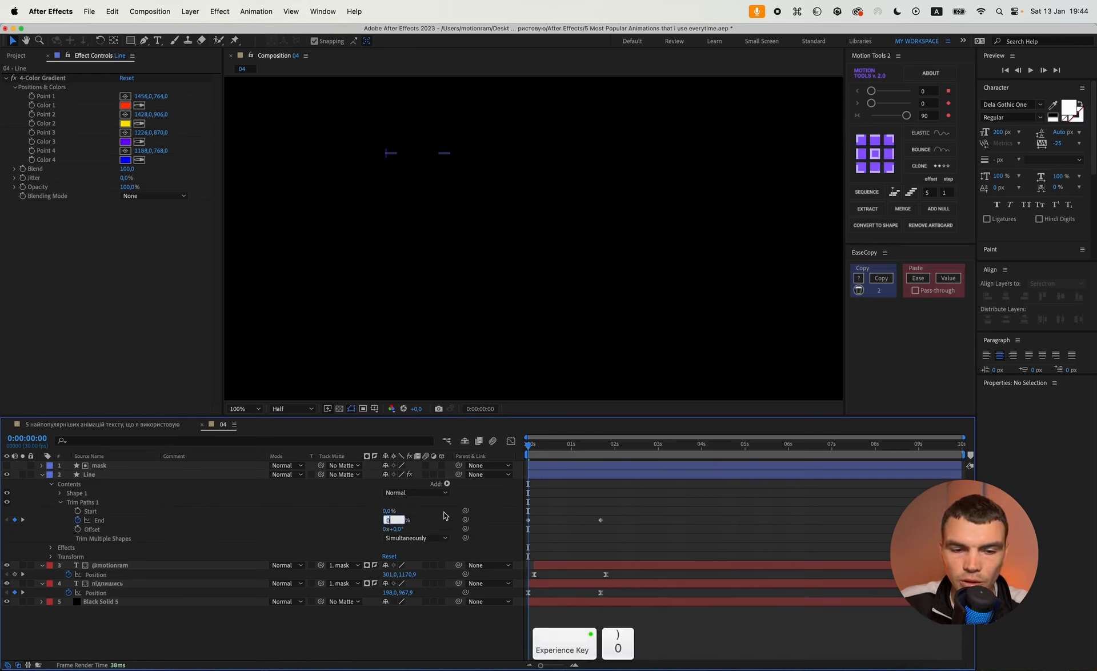
left_click(23, 519)
Step: Ease both Trim Paths End keyframes at 90 with Motion Tools and preview the line drawing on with the text
left_click_drag(387, 520, 548, 519)
left_click_drag(639, 506, 510, 540)
left_click(908, 116)
left_click(675, 484)
left_click_drag(600, 445, 524, 450)
key("space")
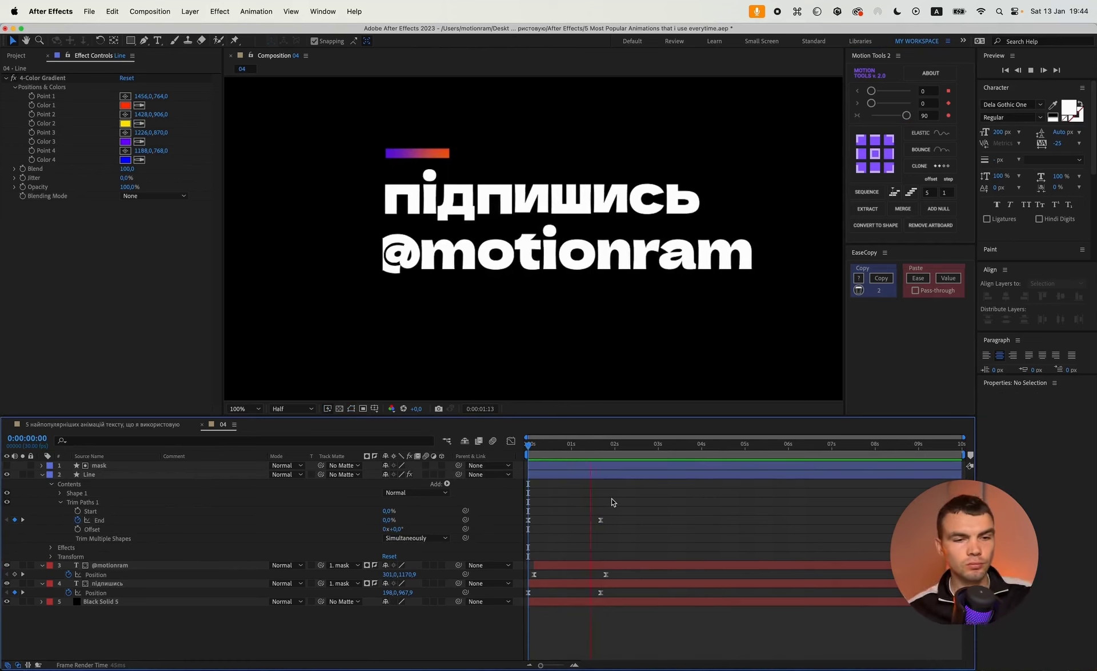
key("space")
Step: Shift the last Trim Paths End keyframe to about 1.8 s and preview the animation from the start
left_click(602, 520)
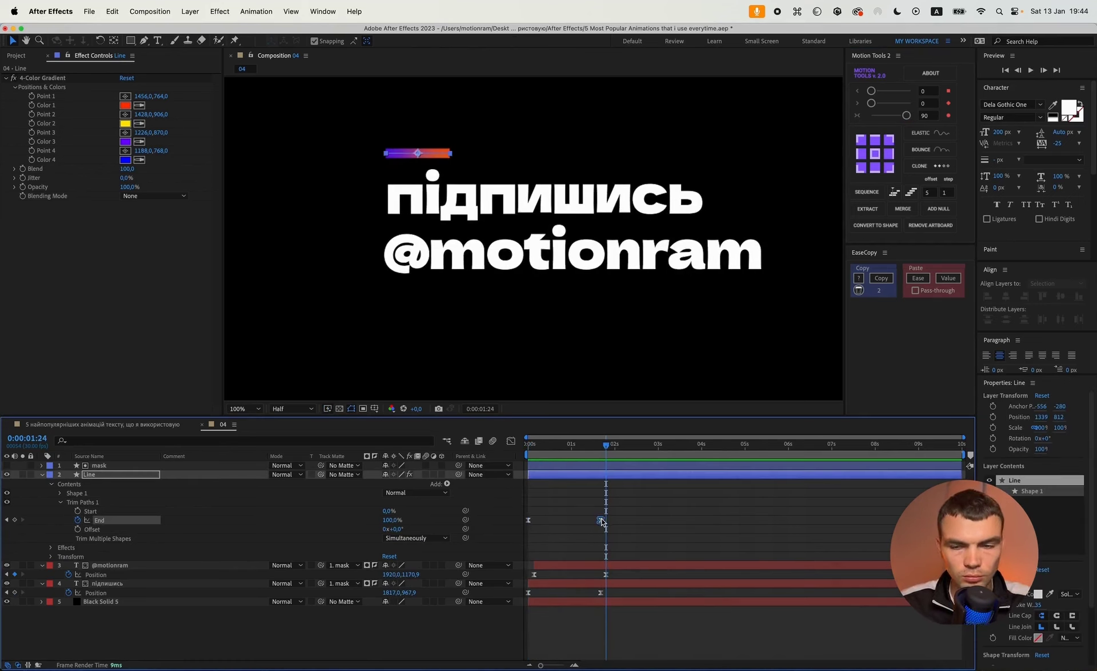
left_click(623, 512)
left_click_drag(607, 445, 488, 448)
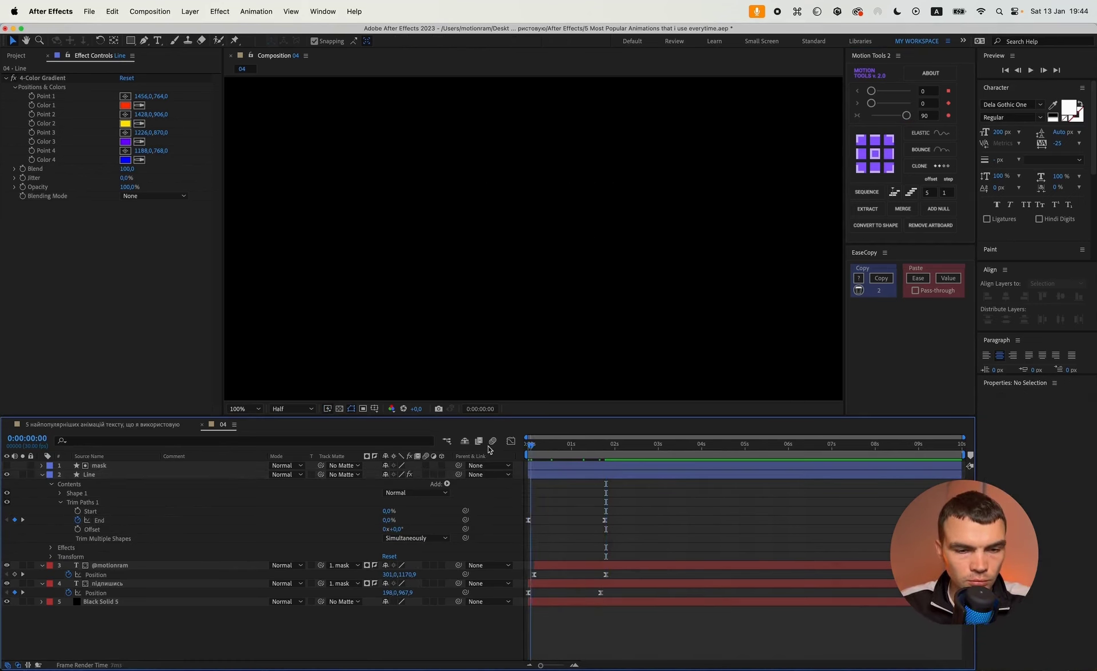
scroll(563, 345, "down", 1)
left_click_drag(636, 340, 618, 339)
key("space")
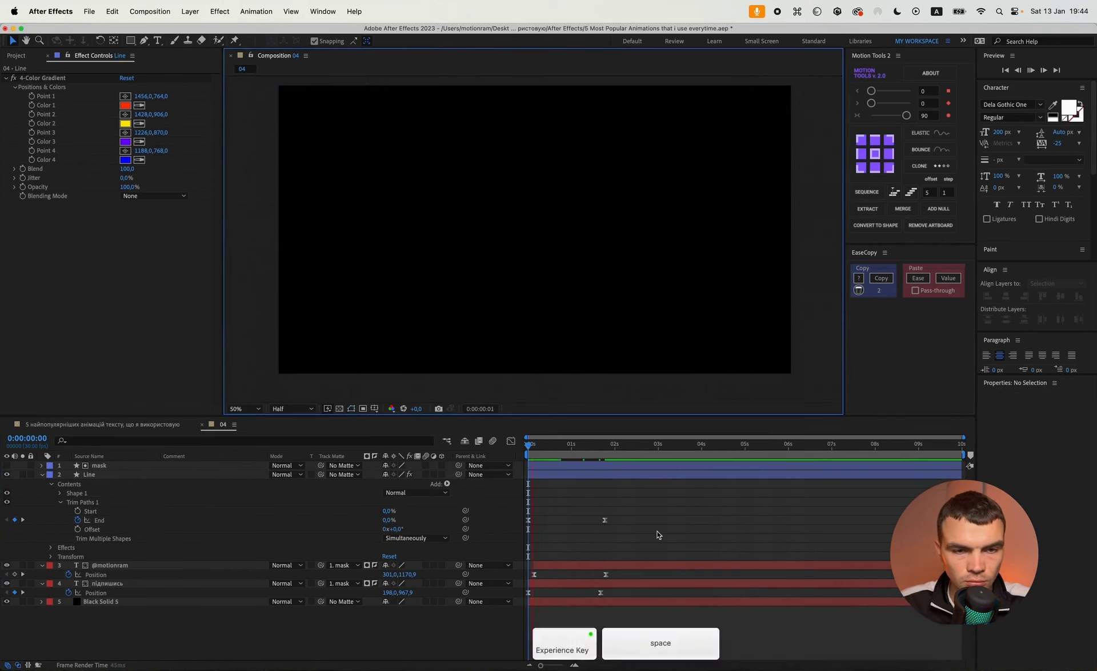
left_click_drag(562, 565, 567, 567)
key("space")
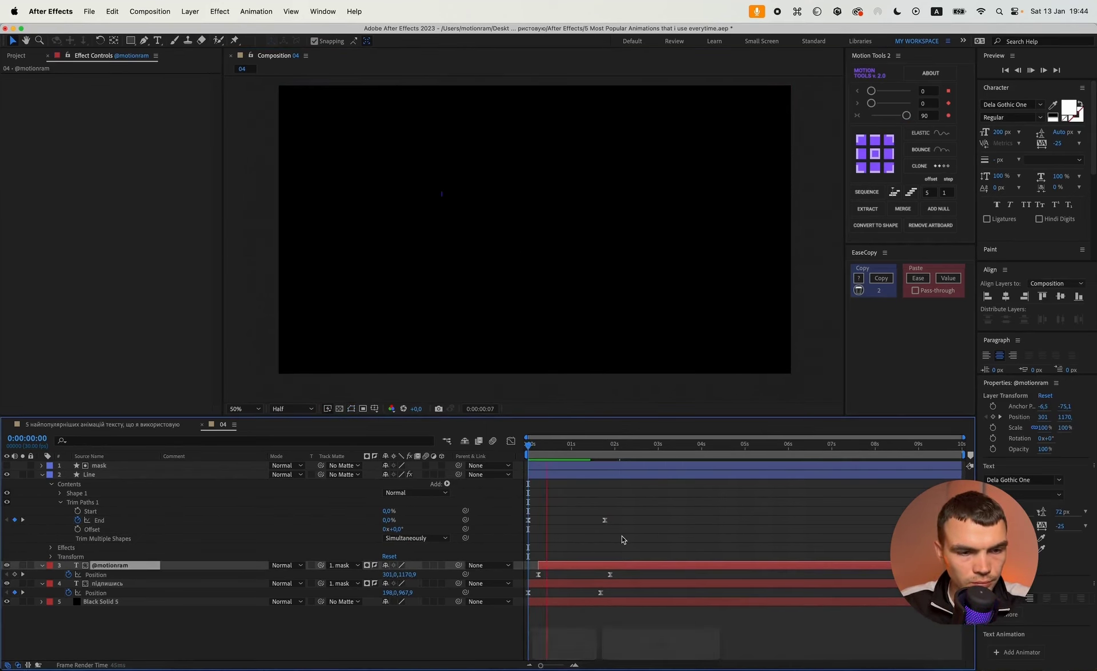
left_click_drag(571, 566, 575, 568)
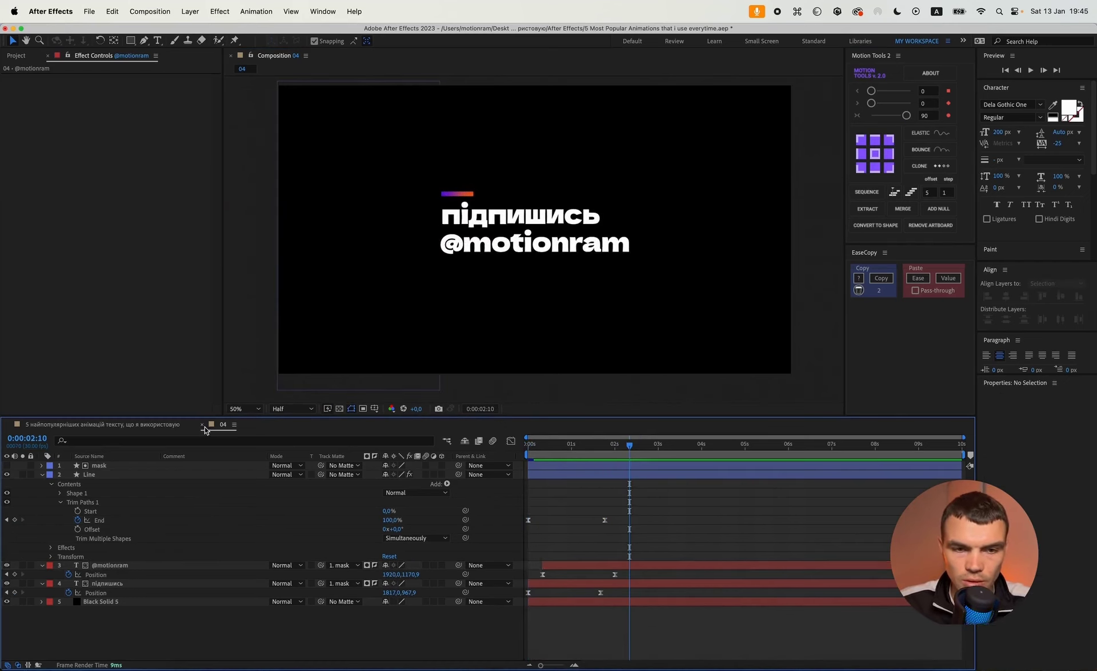
Step: Close composition 04 and preview the "Title 05" animation from the start in the main composition
left_click(202, 424)
left_click(6, 501, "alt")
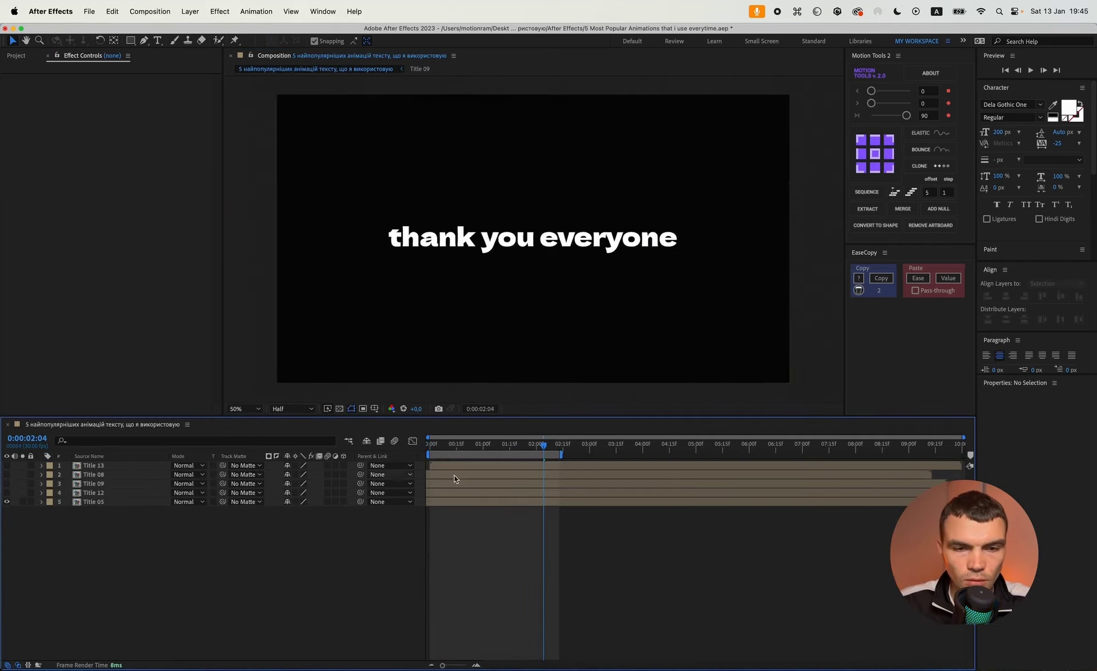
key("Home")
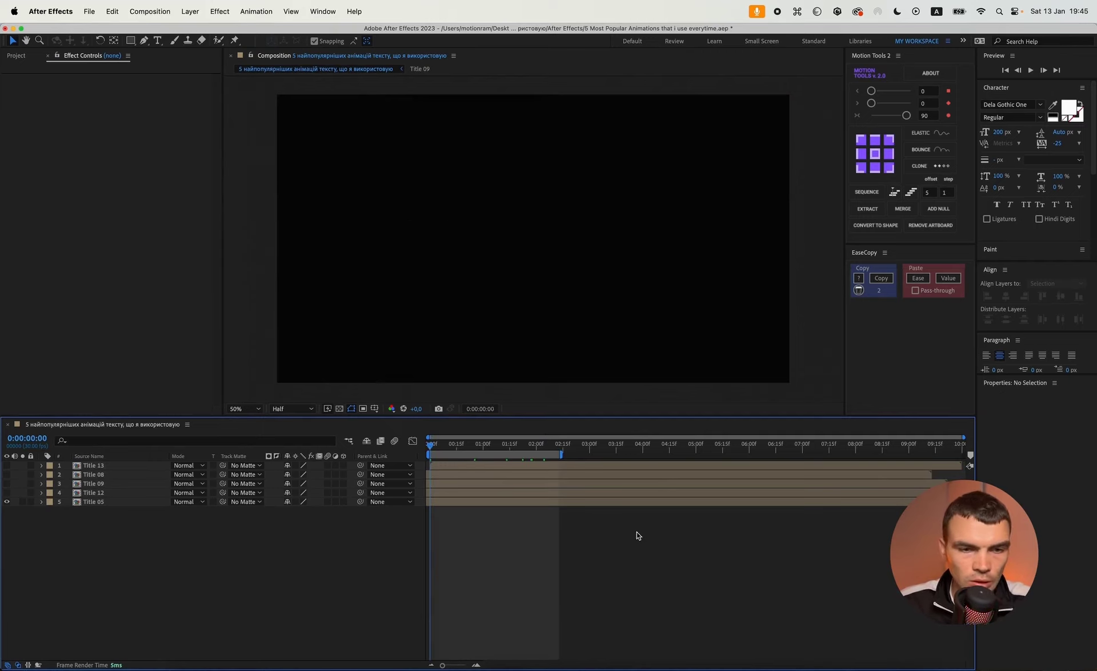
key("space")
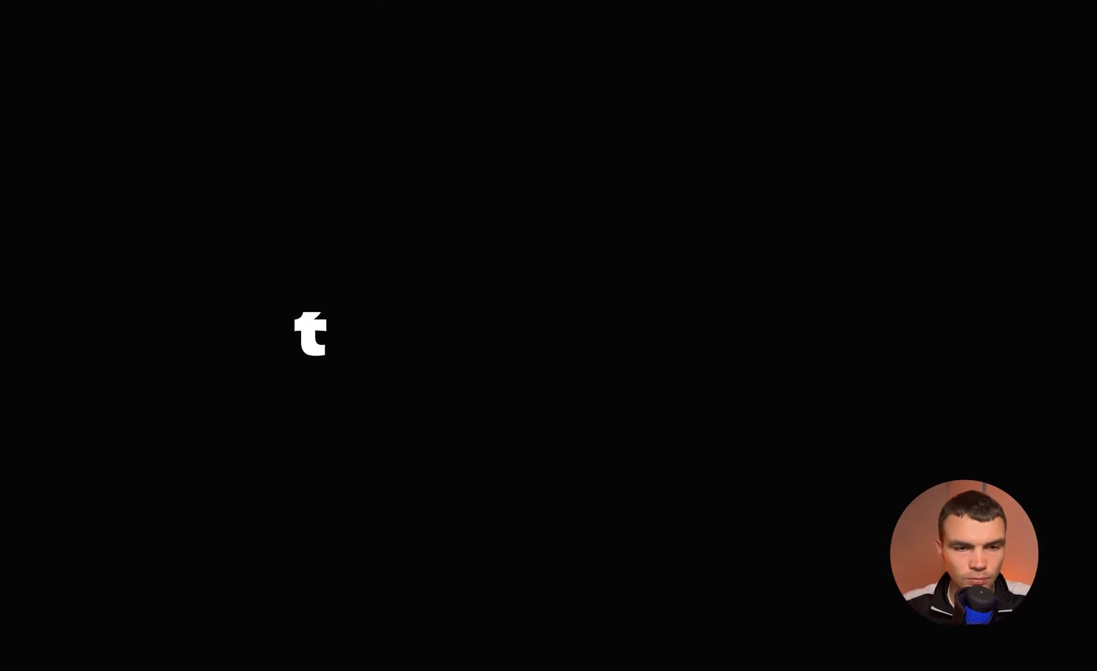
key("space")
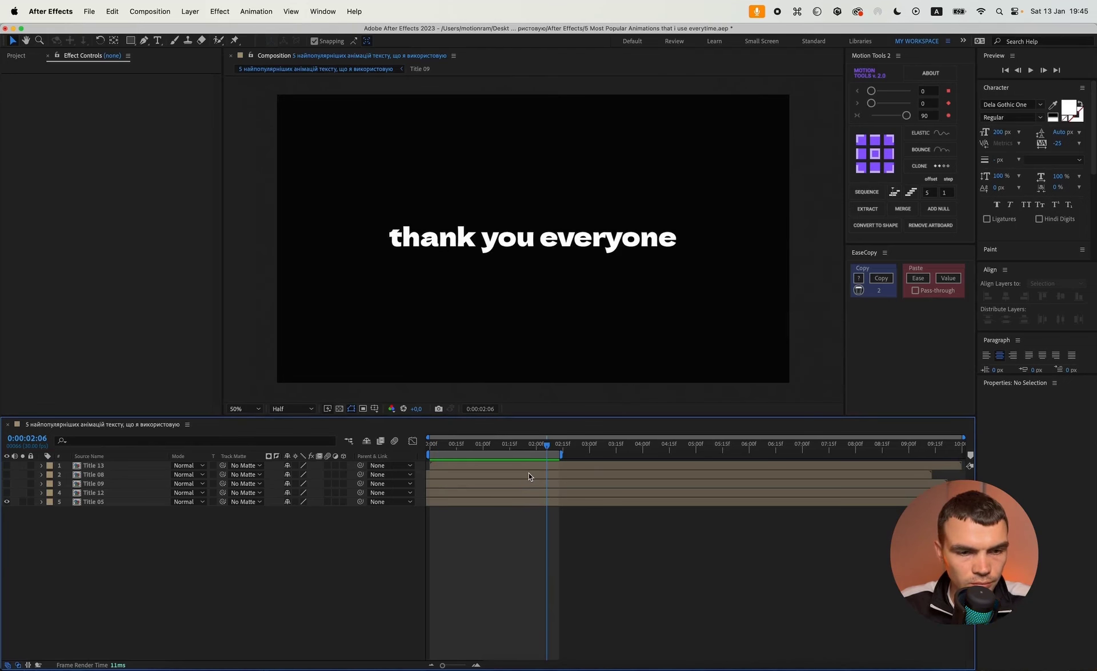
Step: Open composition 05 and add a black solid as its background
left_click(47, 56)
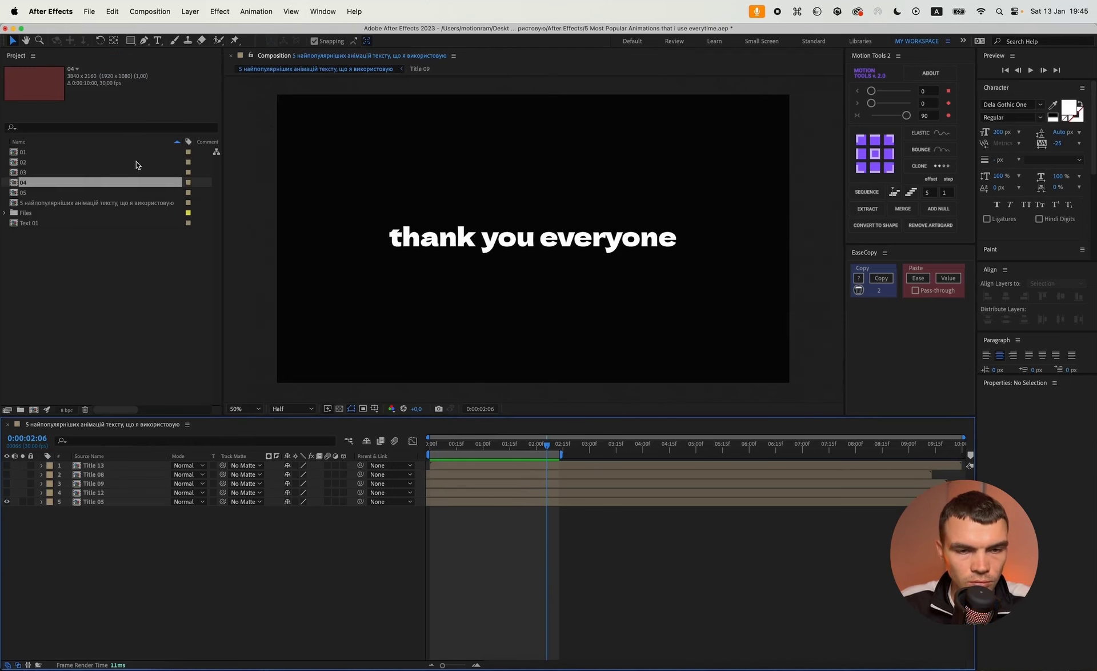
double_click(25, 193)
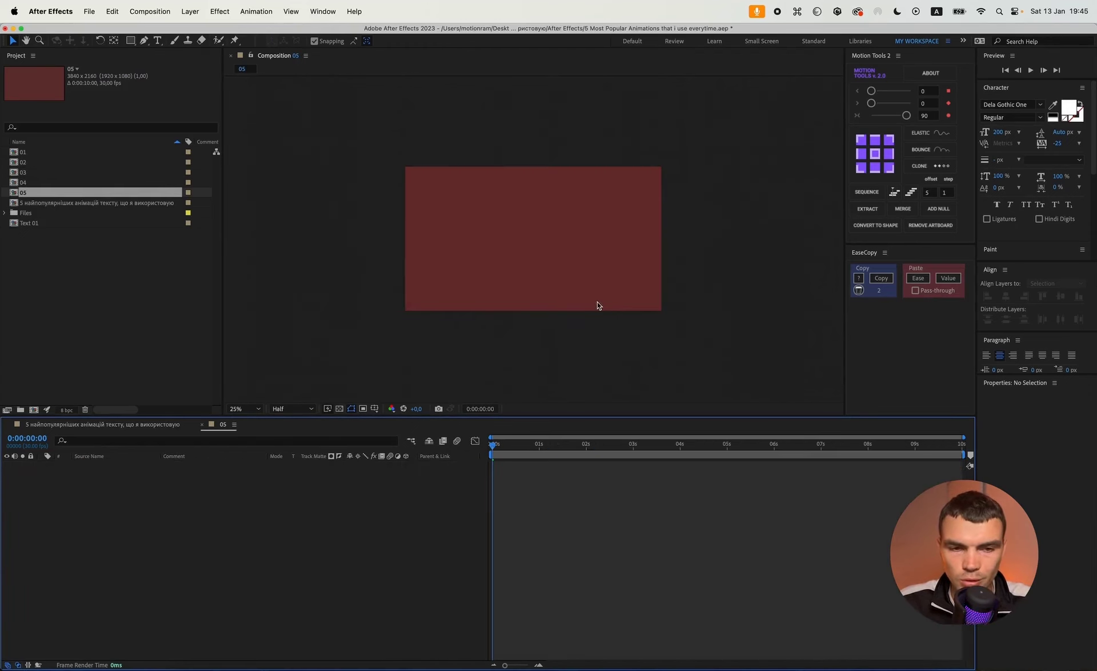
right_click(341, 493)
mouse_move(357, 501)
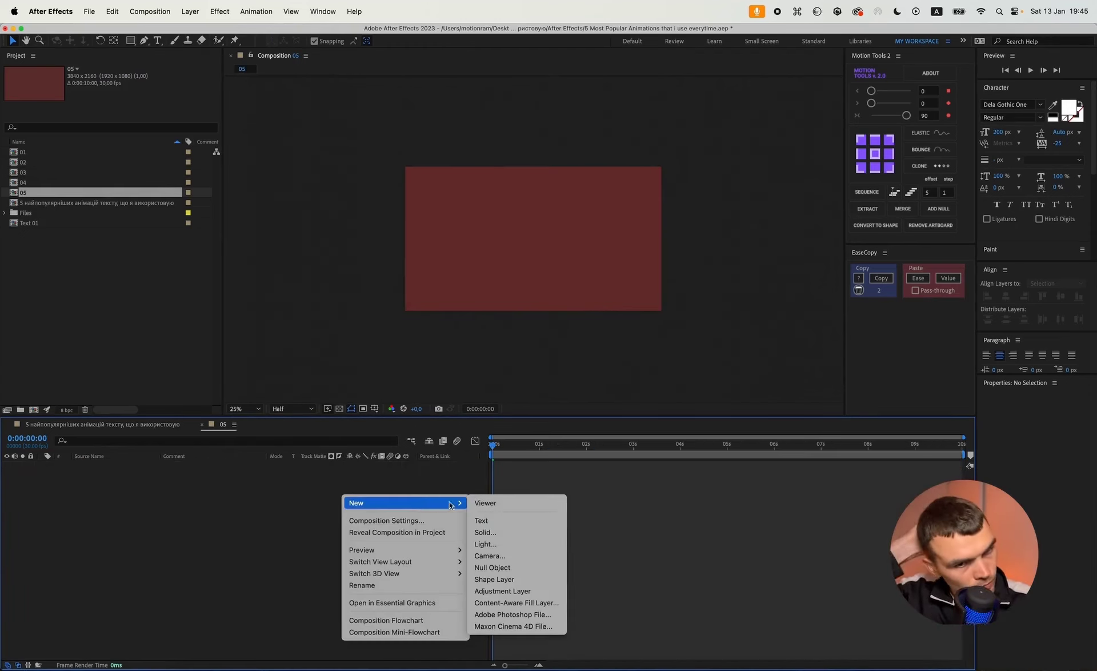
left_click(486, 531)
left_click(753, 394)
left_click(517, 580)
Step: Add a white text layer reading "дякую за перегляд" over the black background in composition 05
key("super+t")
scroll(526, 261, "up", 2)
left_click(471, 253)
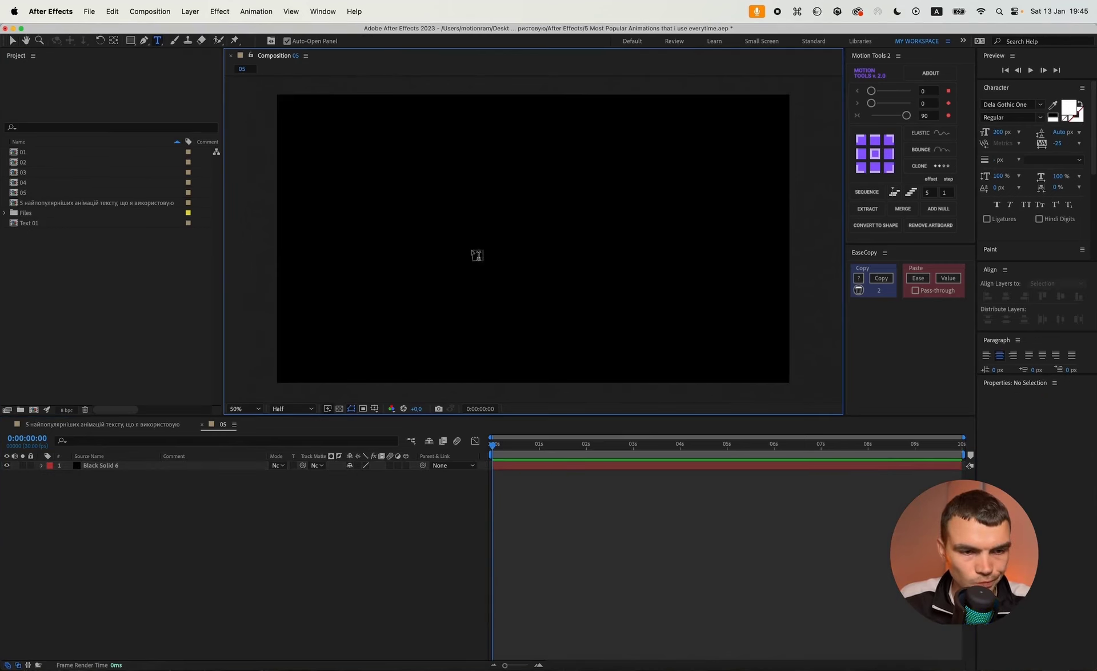
key("BackSpace")
type("дякую в")
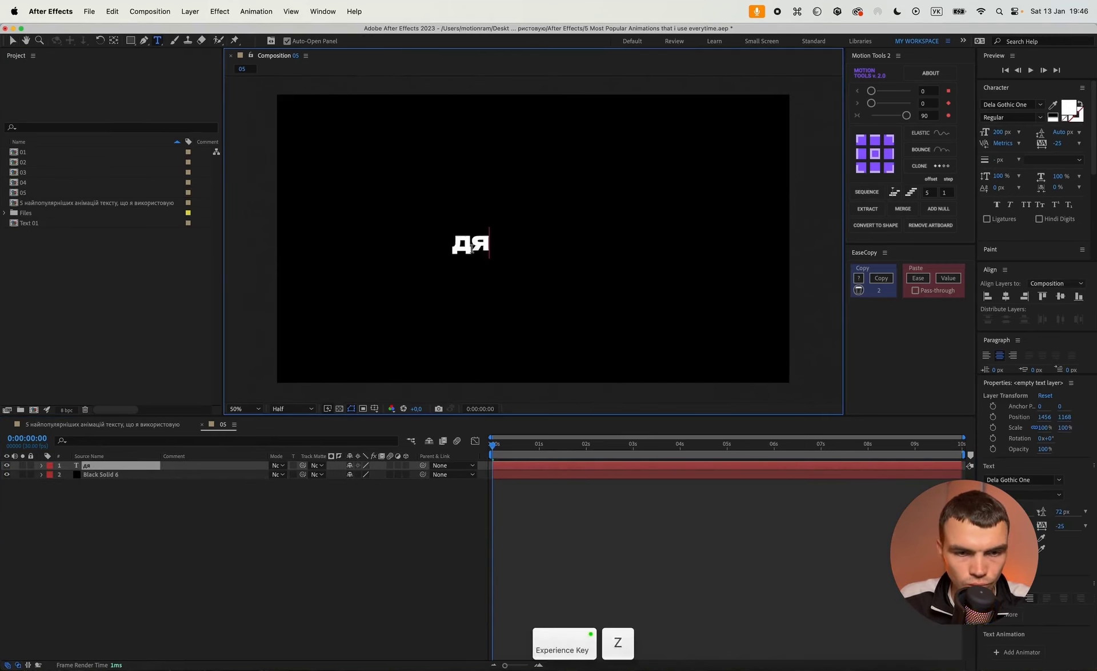
key("BackSpace")
type("за перегляд")
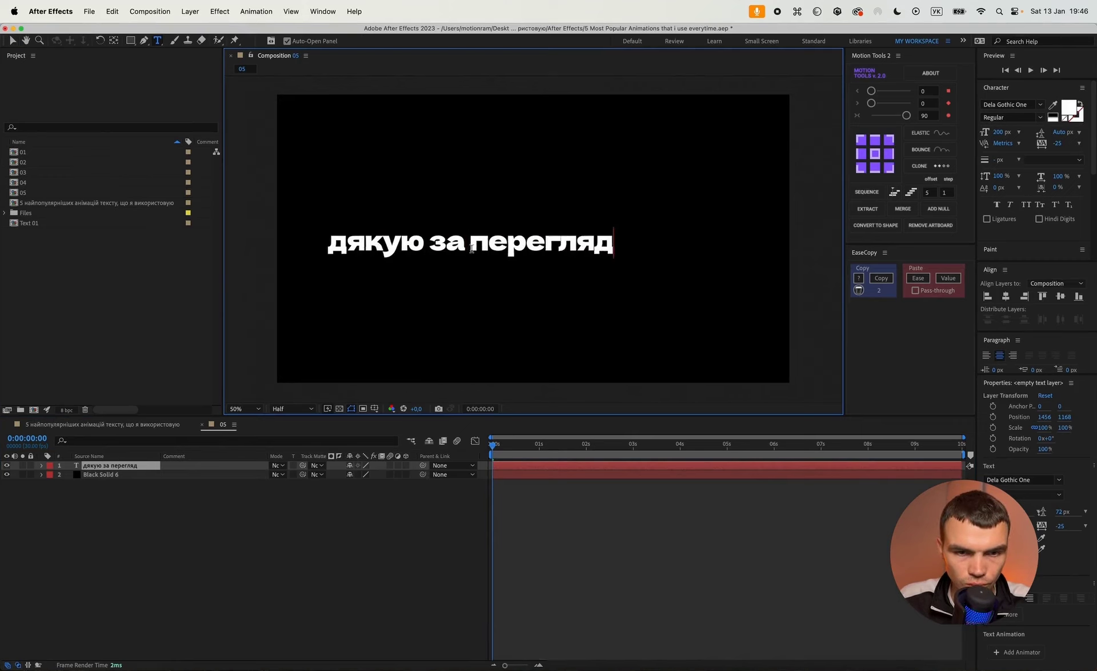
Step: Centre the text layer's anchor point and align the text to the composition's horizontal and vertical centre
key("super+a")
left_click(883, 156)
left_click(875, 154)
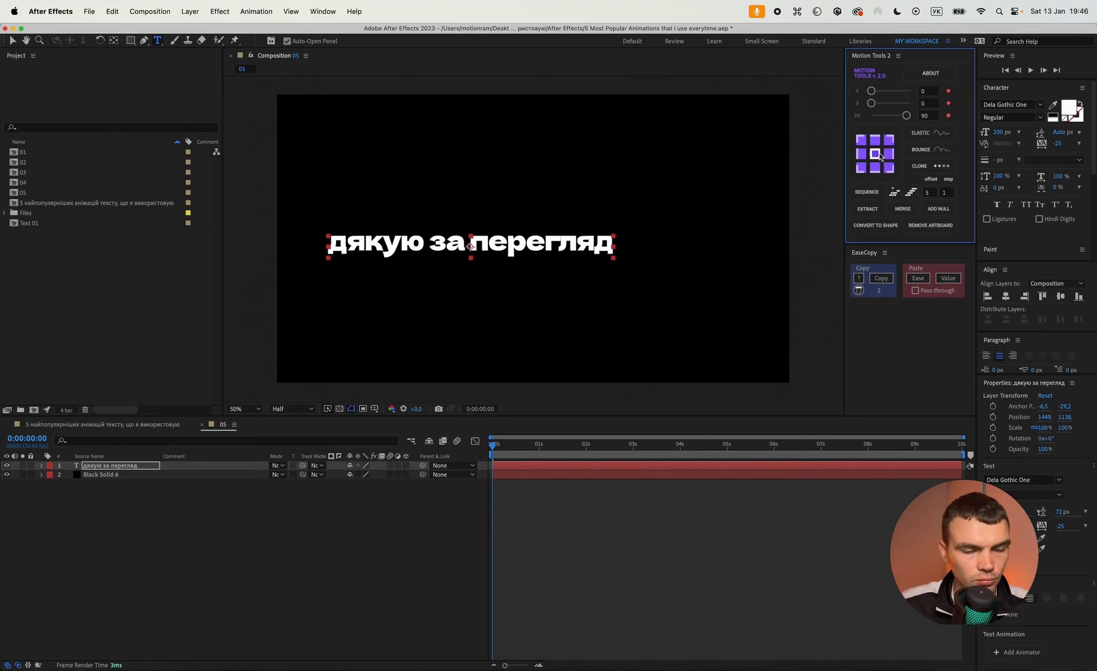
left_click(1006, 296)
left_click(1060, 296)
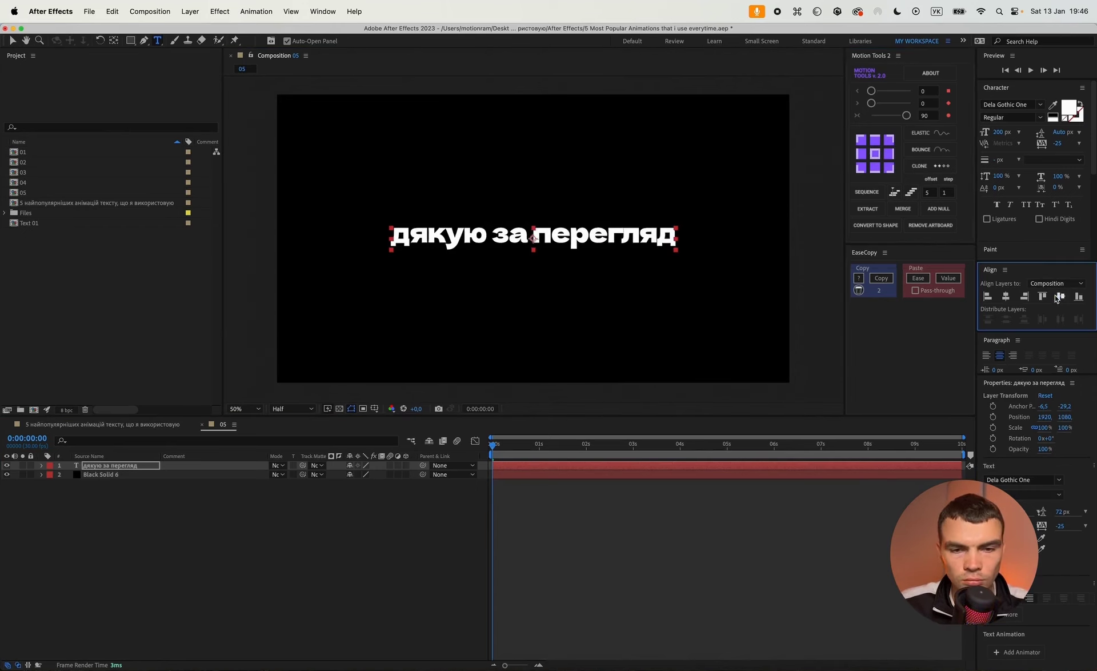
Step: Apply the Typewriter preset to the "дякую за перегляд" text layer at the start of the composition
left_click(339, 573)
left_click(104, 468)
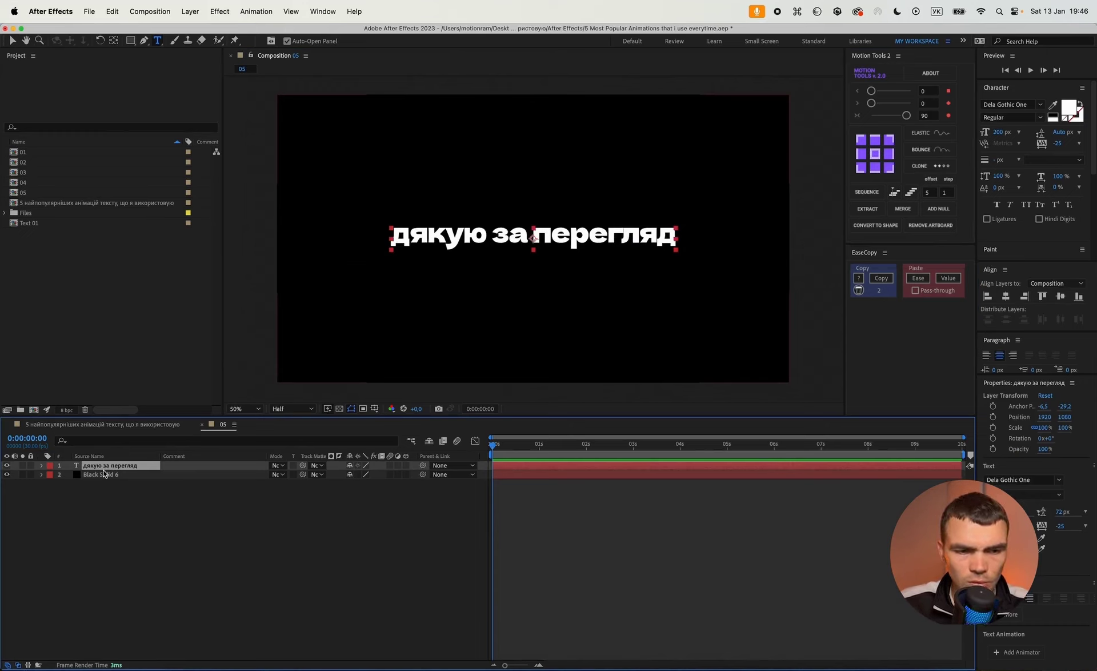
key("ctrl+space")
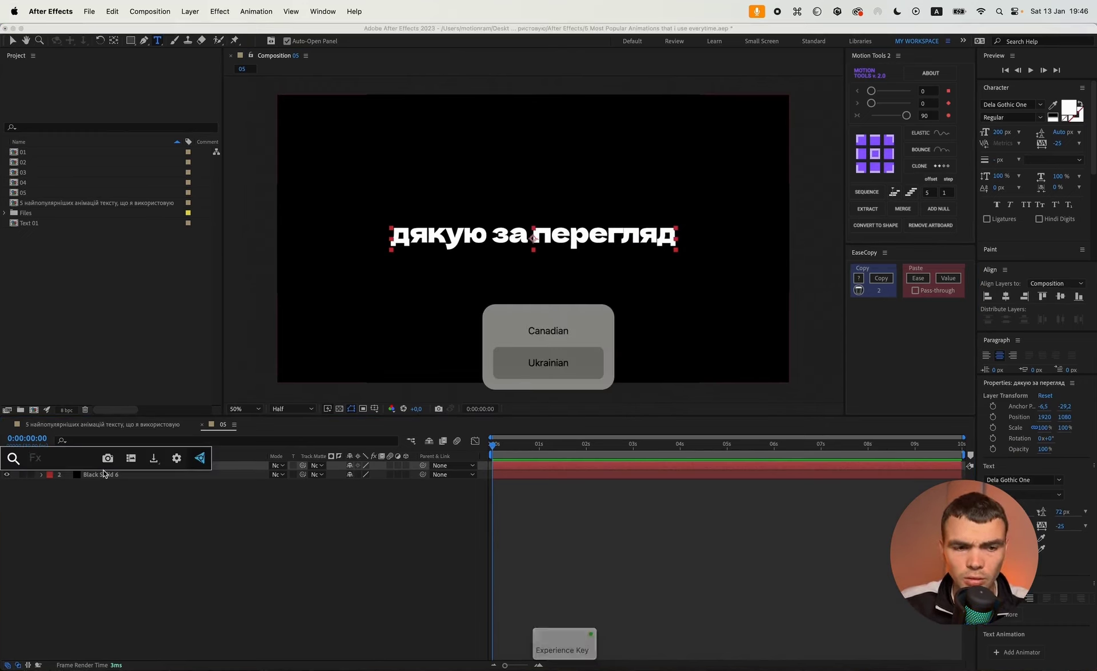
type("енз")
key("BackSpace")
key("BackSpace")
key("BackSpace")
key("ctrl+space")
type("typ")
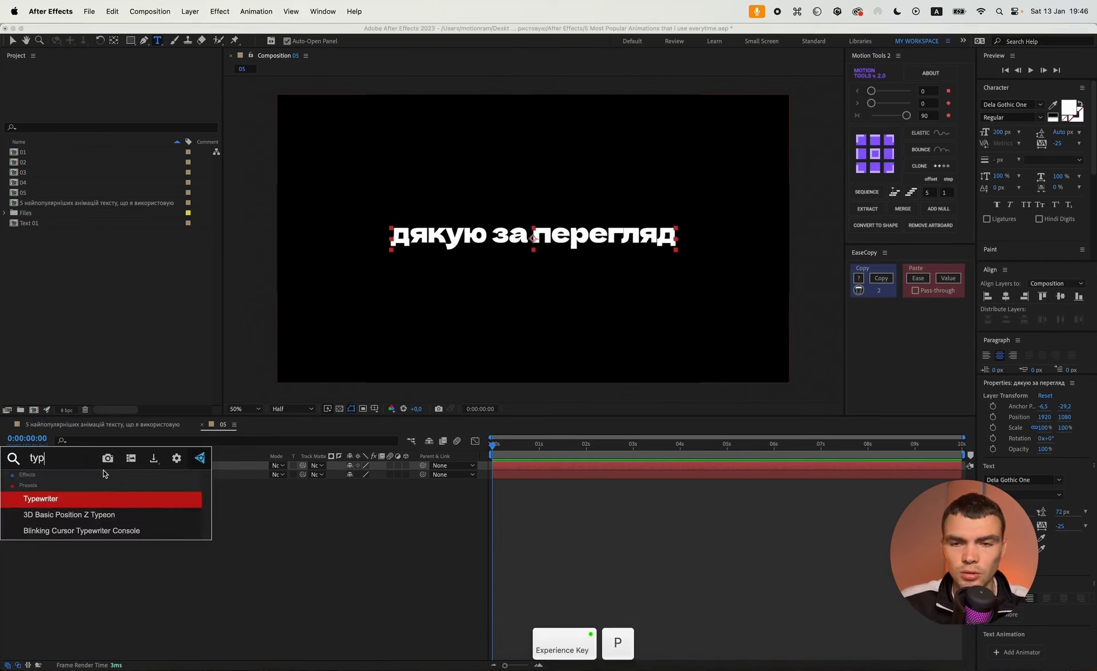
key("Return")
Step: Expand the text layer down to Animator 1's Range Selector and preview the typewriter animation from the start
left_click(41, 465)
left_click(51, 475)
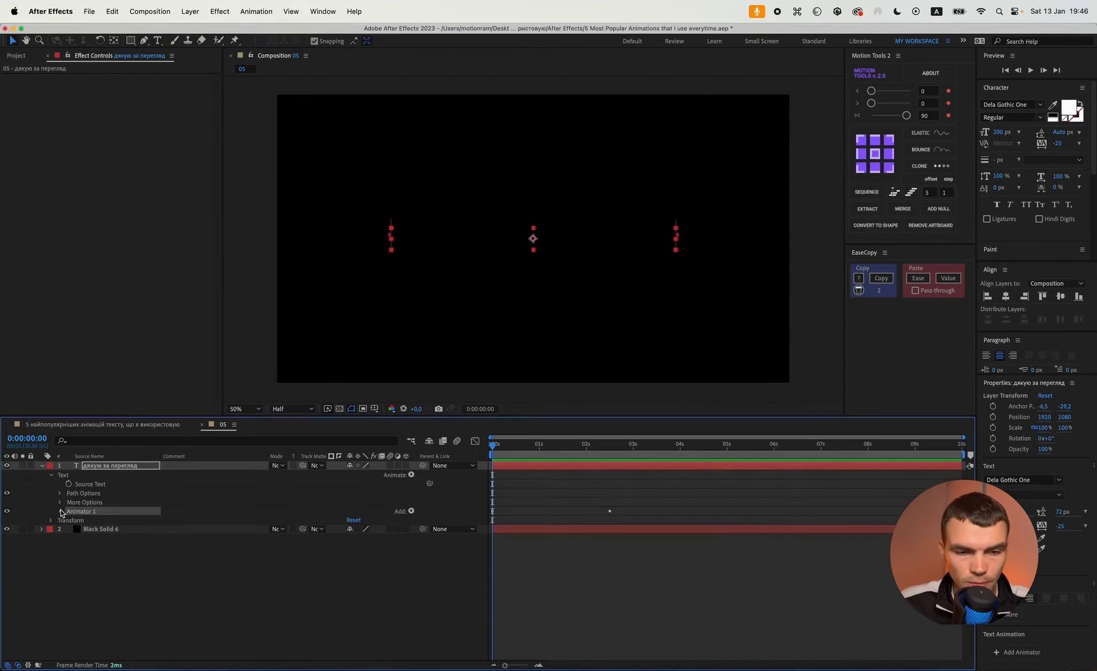
left_click(61, 511)
left_click(69, 520)
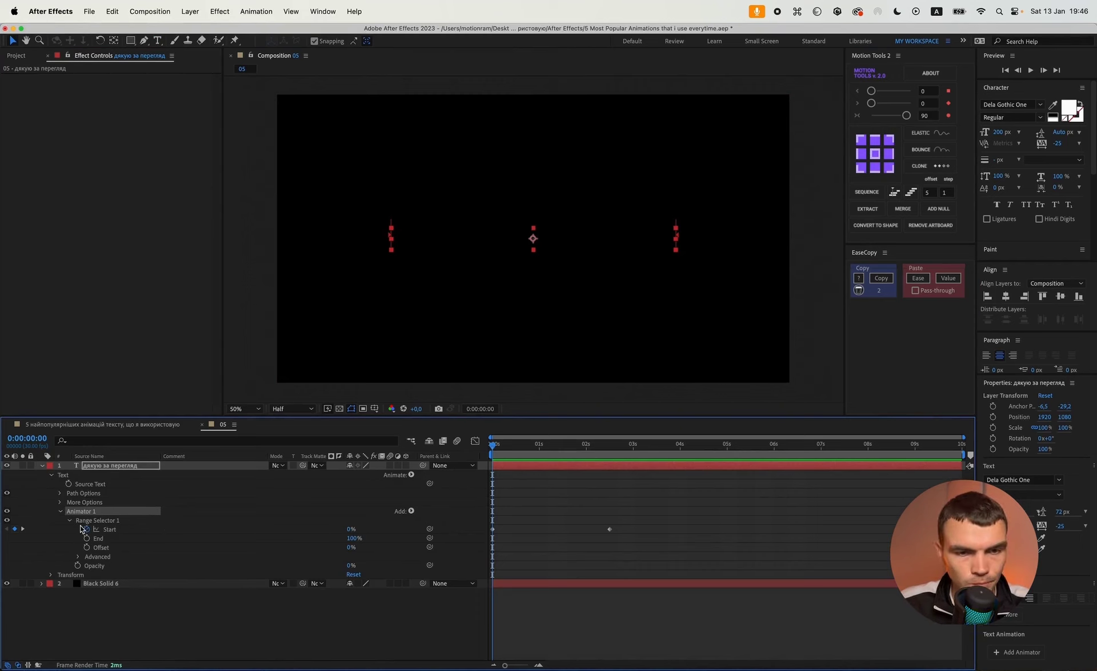
left_click(411, 474)
left_click(646, 499)
mouse_move(503, 453)
left_mouse_down()
mouse_move(610, 457)
mouse_move(494, 457)
left_mouse_up()
key("space")
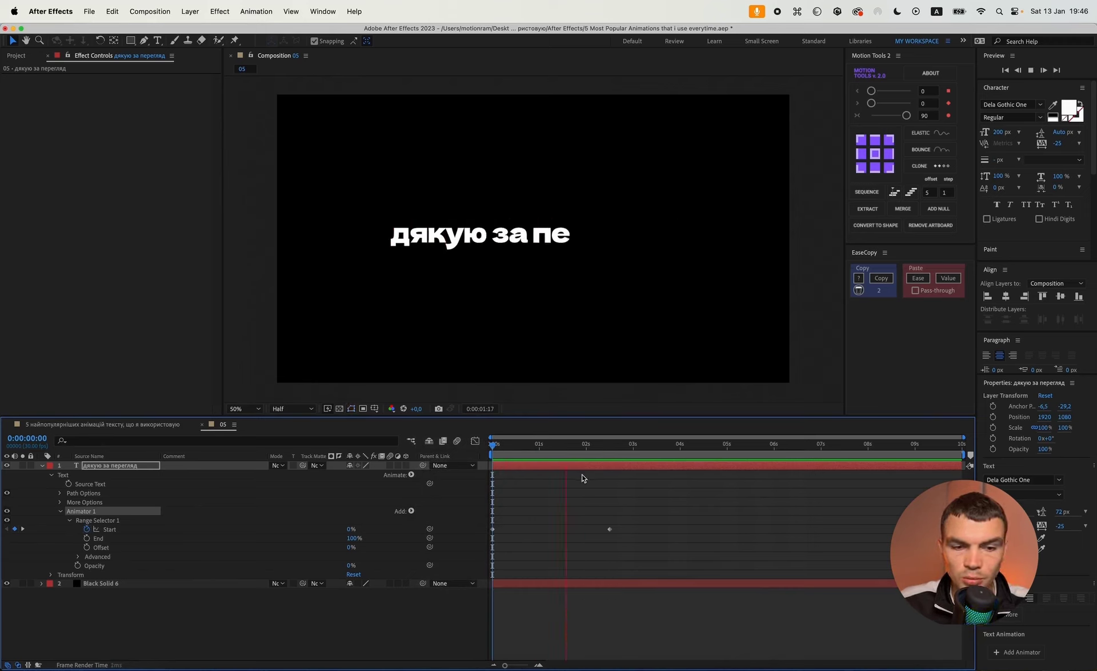
key("space")
Step: Apply Easy Ease to both Range Selector Start keyframes, sharpen their speed graph into a steep central peak, and preview the typing
left_click_drag(637, 548, 455, 531)
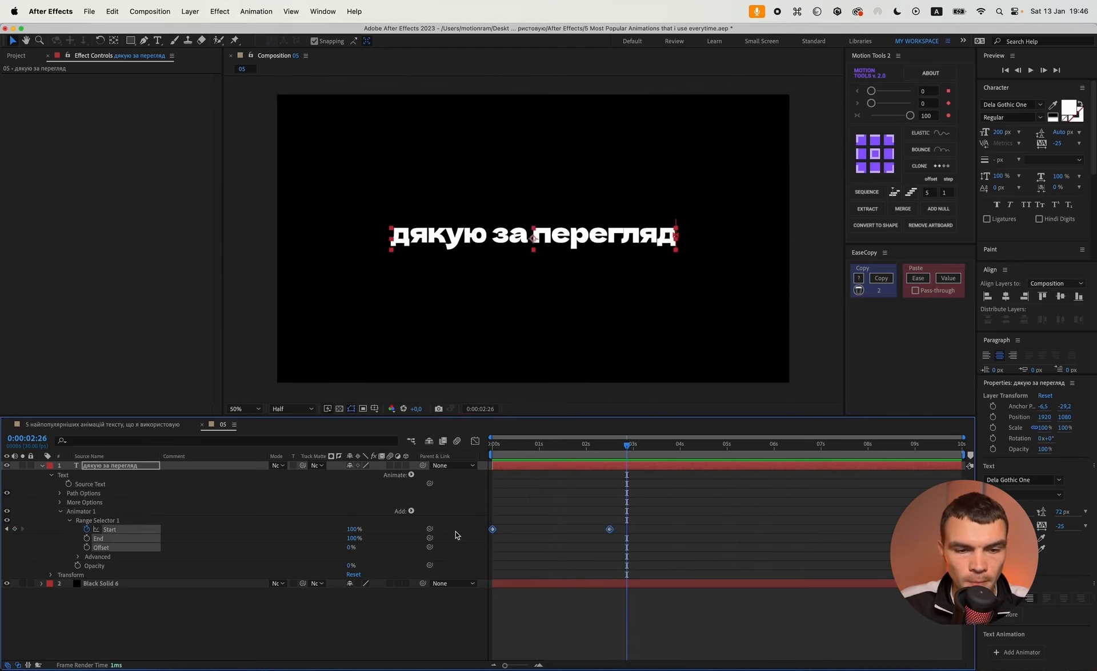
key("fn")
key("F9")
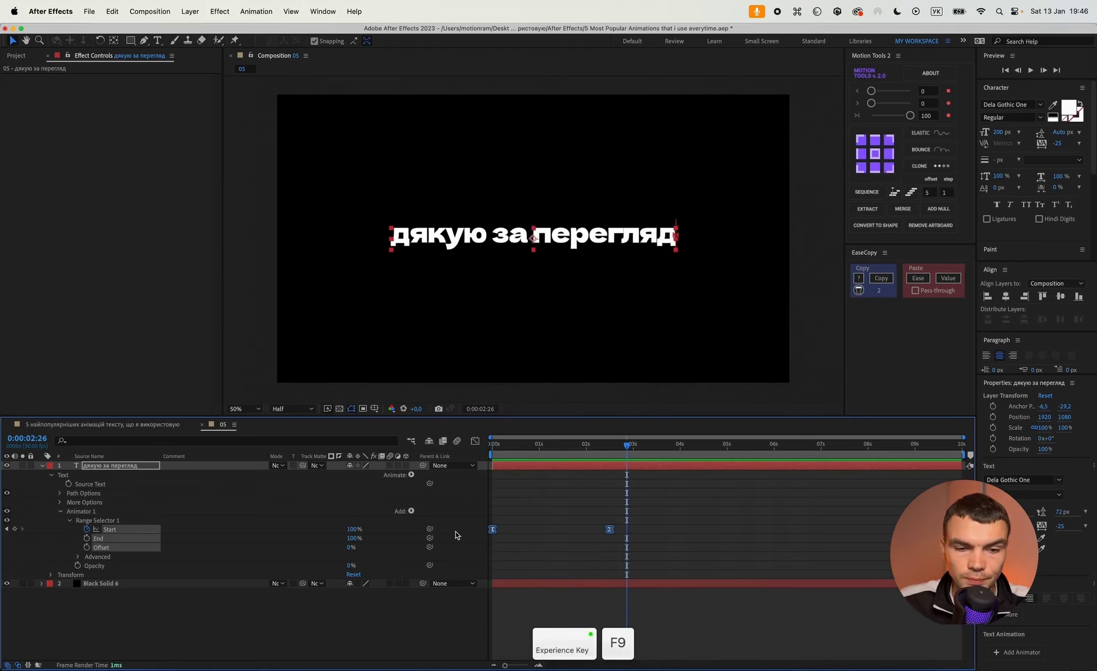
left_click(475, 442)
left_click_drag(659, 623, 563, 632)
key("Home")
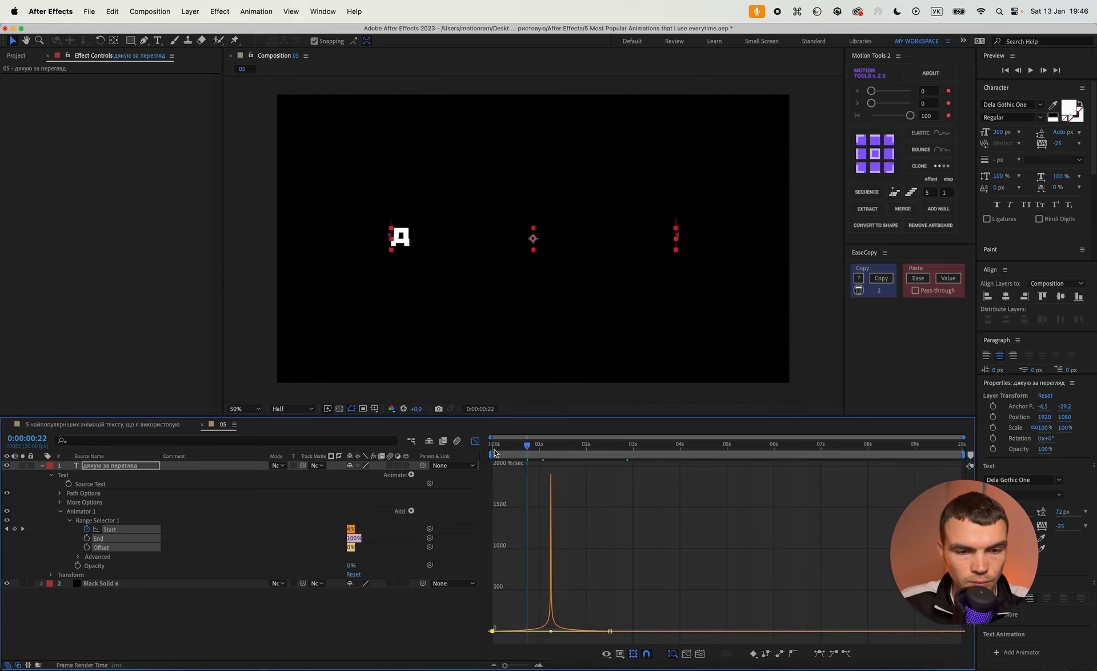
key("space")
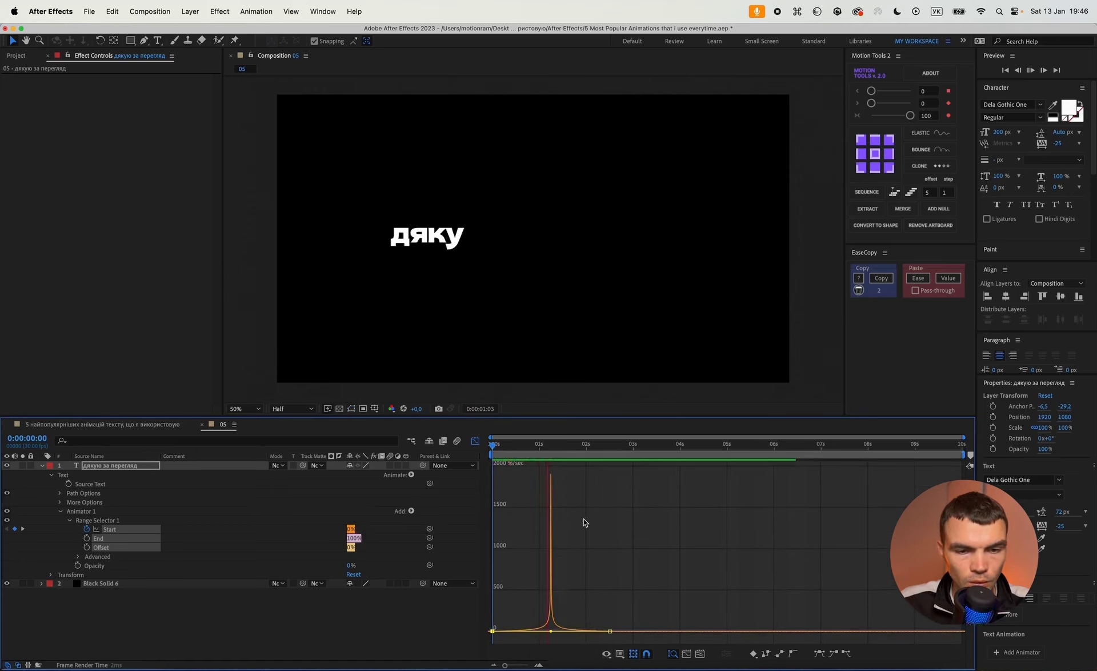
key("space")
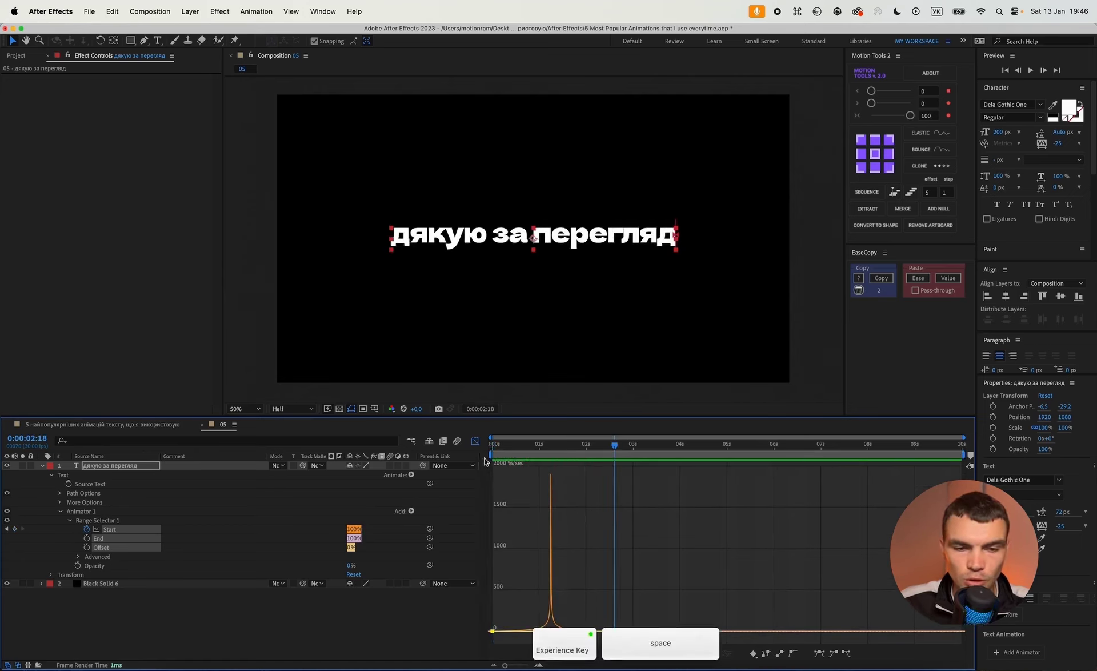
Step: Shift the last Range Selector Start keyframe to 0:00:02:00 to shorten the typing animation
left_click(474, 441)
left_click(634, 539)
left_click(589, 457)
left_click_drag(609, 531, 588, 534)
left_click(537, 629)
left_click(517, 666)
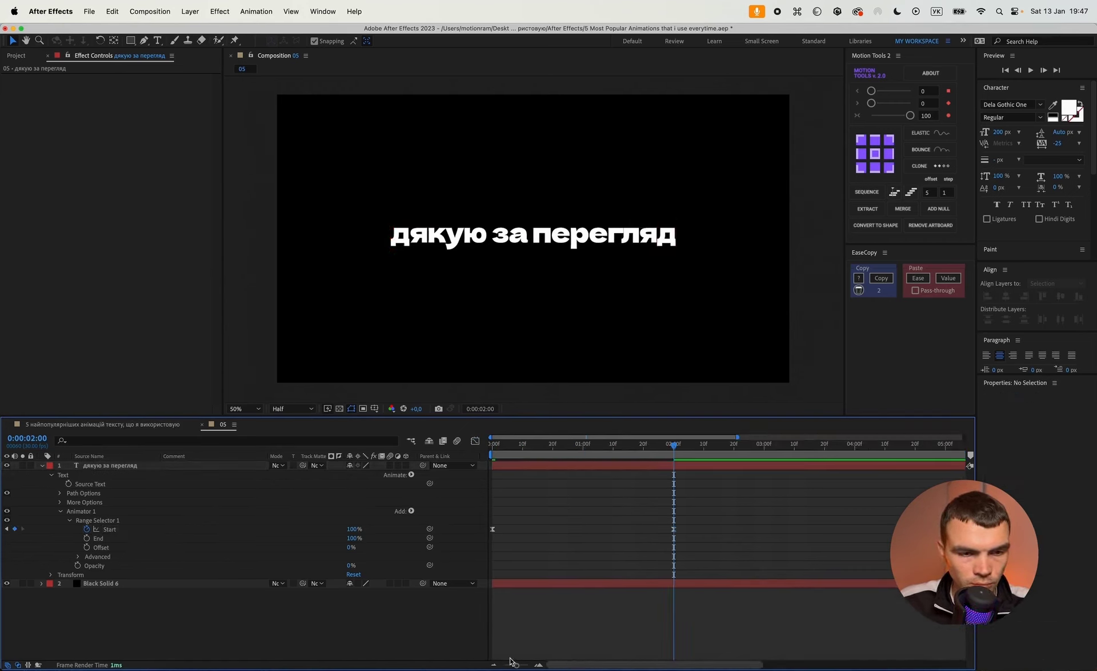
Step: Add a null at the start as the text layer's parent and reveal the null's Position property
left_click_drag(668, 452, 492, 452)
left_click(516, 467)
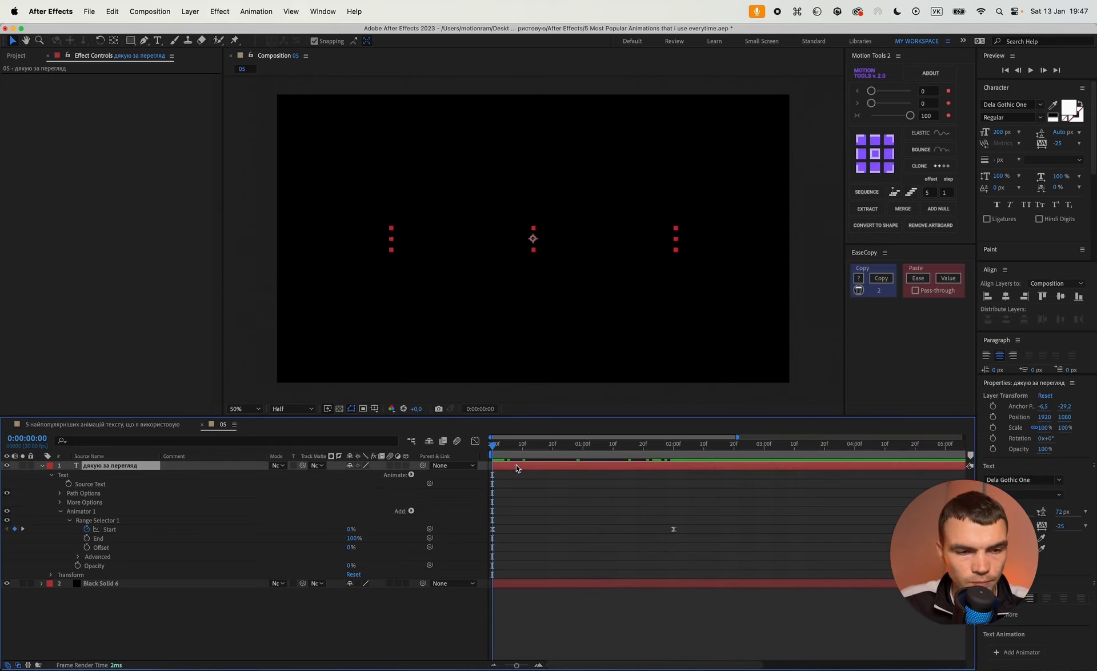
left_click(938, 208)
key("p")
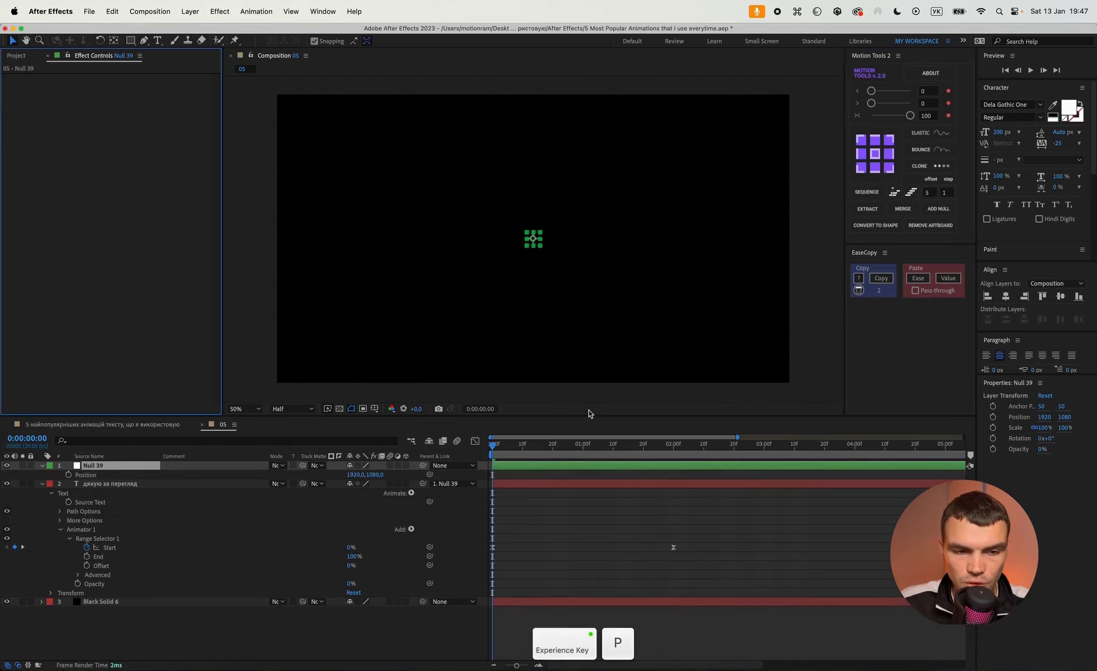
Step: Keyframe the null's Position at 0 s and 2 s, offsetting the starting X value to about 2300
left_click(69, 474)
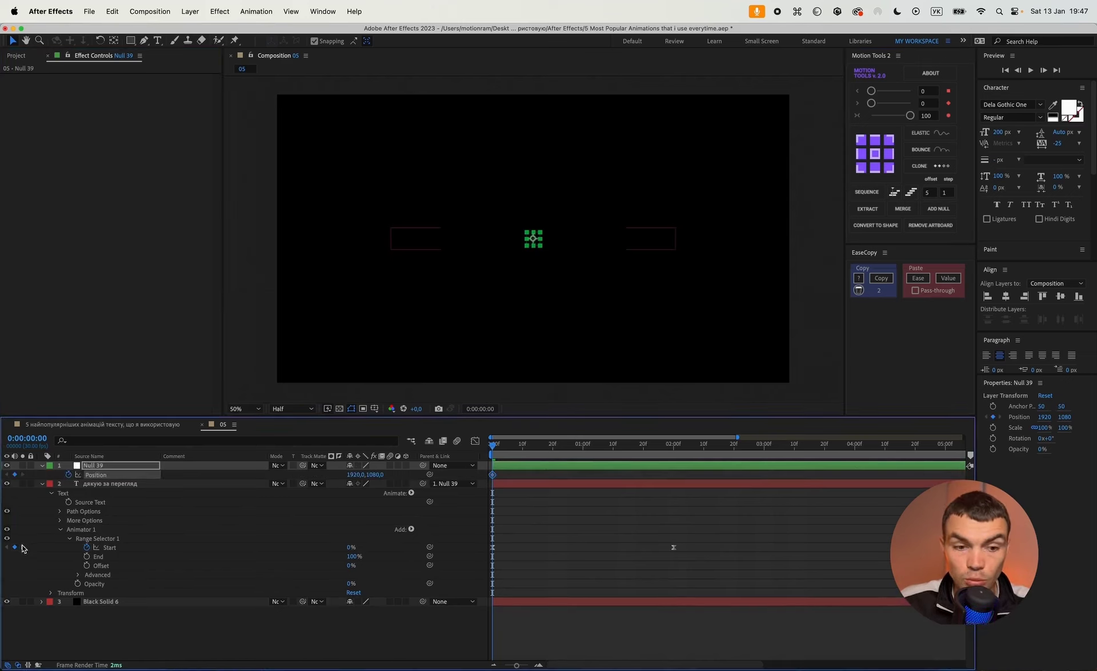
left_click(23, 548)
left_click(8, 474)
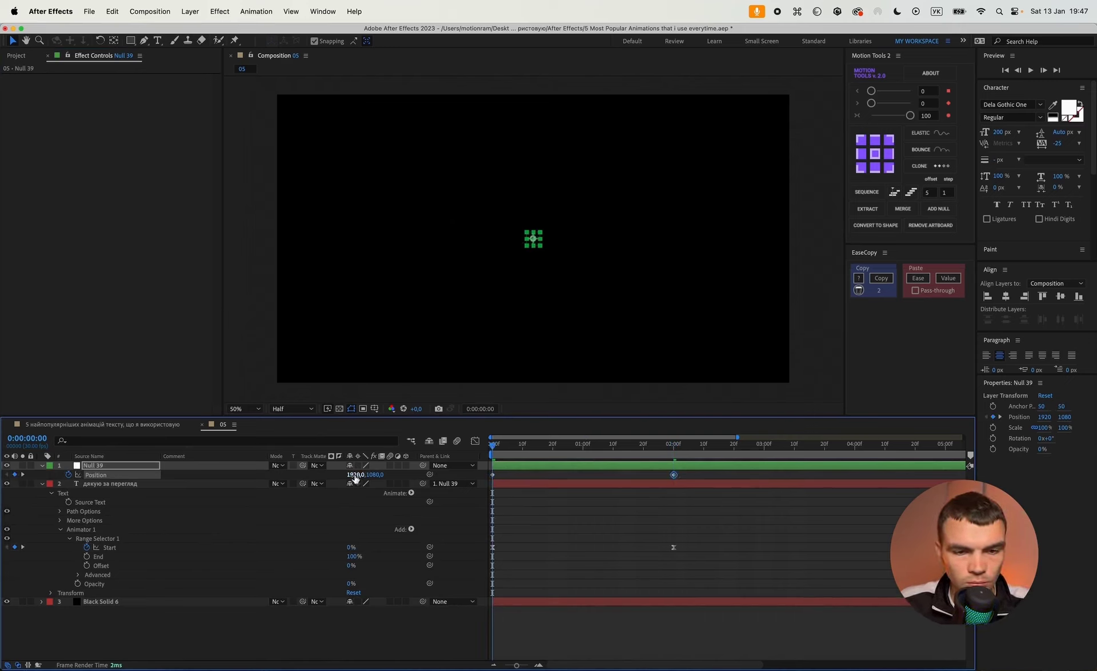
left_click_drag(354, 475, 560, 477)
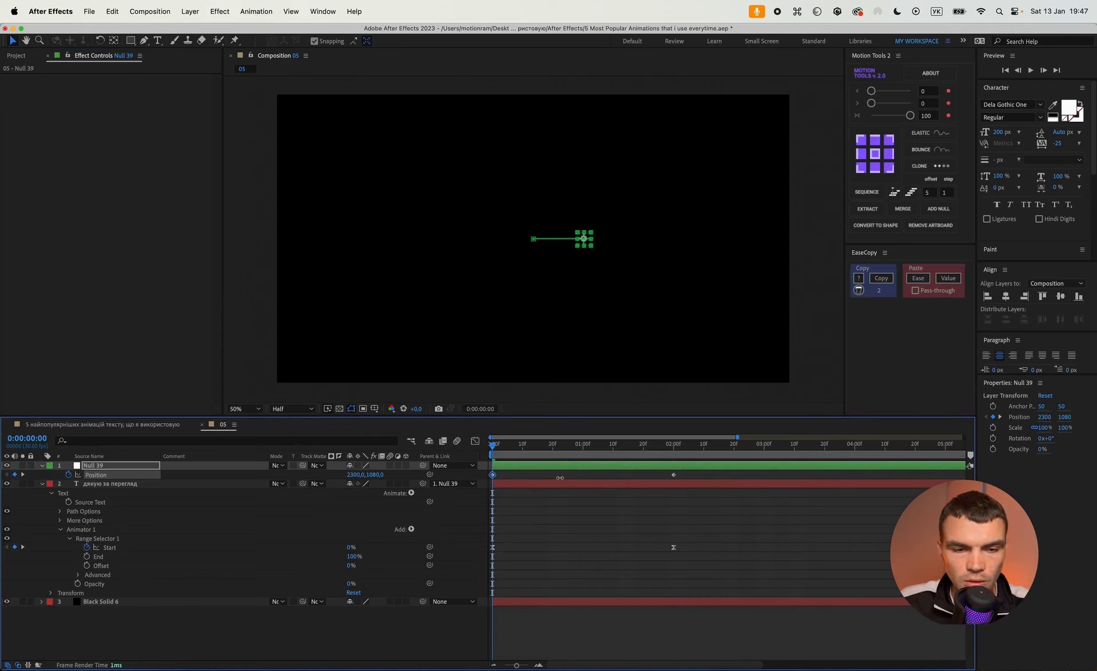
Step: Ease both of the null's Position keyframes with a strength of 100 and preview the sliding text from the start
left_click_drag(701, 477, 665, 471)
left_click(911, 116)
left_click(723, 524)
key("space")
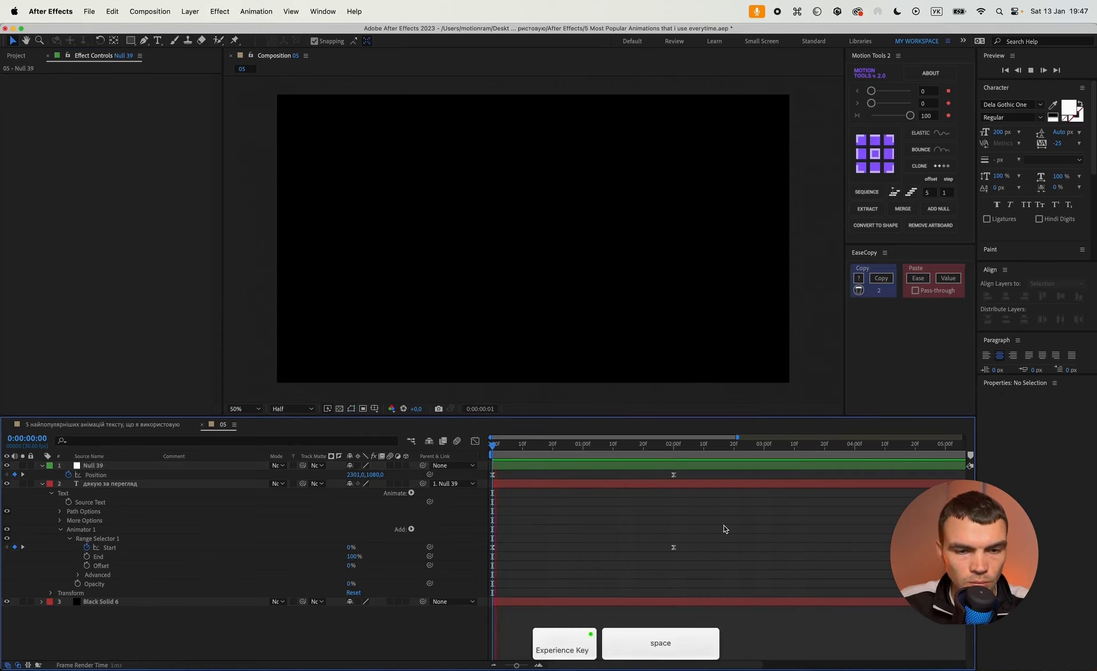
key("space")
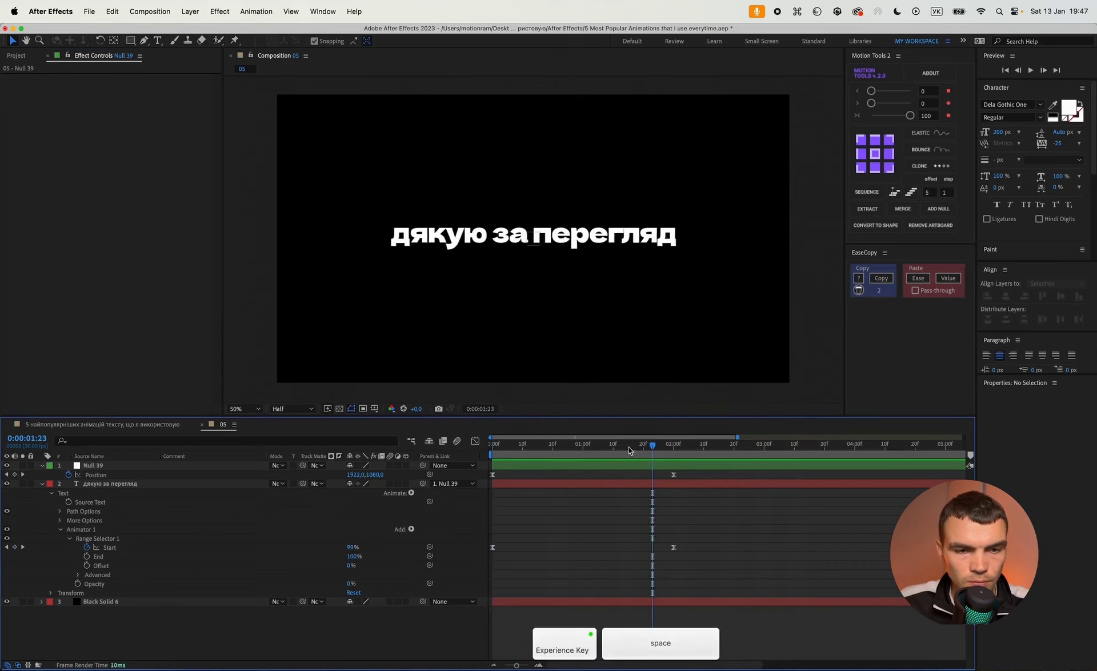
Step: Increase the null's starting Position X to 2431 and on to 2610, previewing the slide after each change
left_click(411, 477)
left_click(609, 544)
key("space")
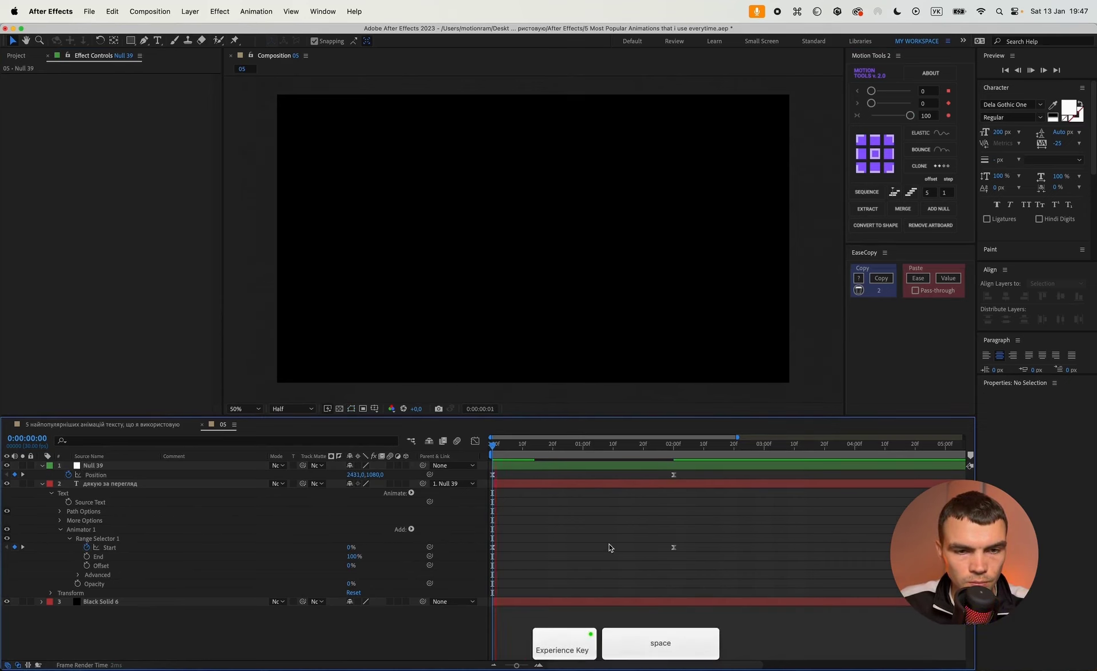
key("space")
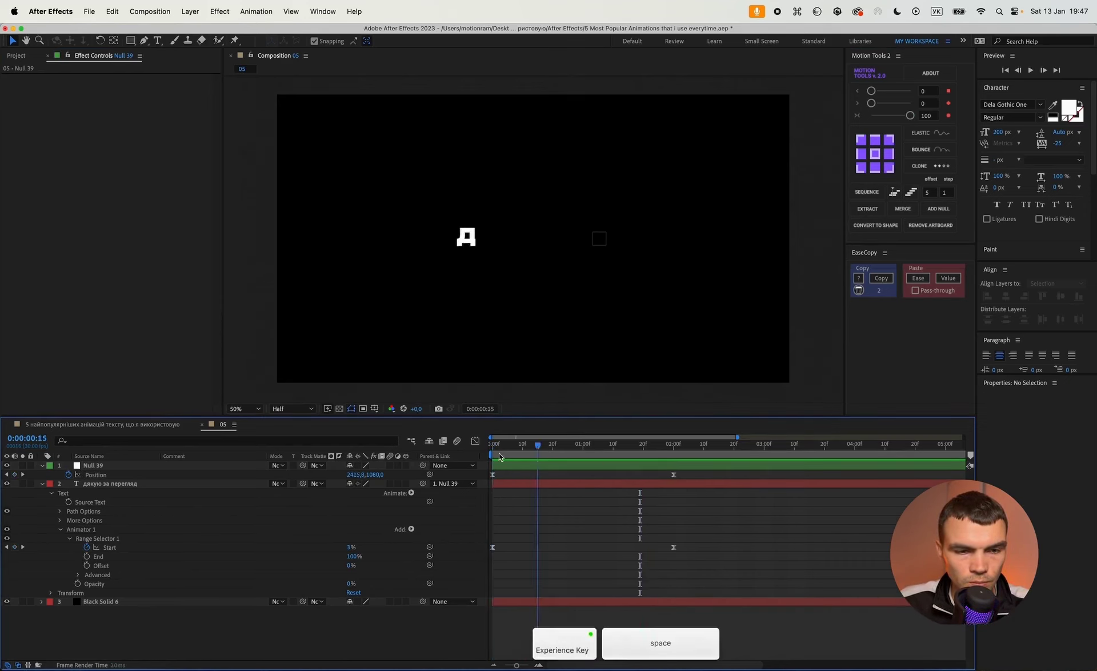
left_click(447, 477)
left_click(591, 526)
key("space")
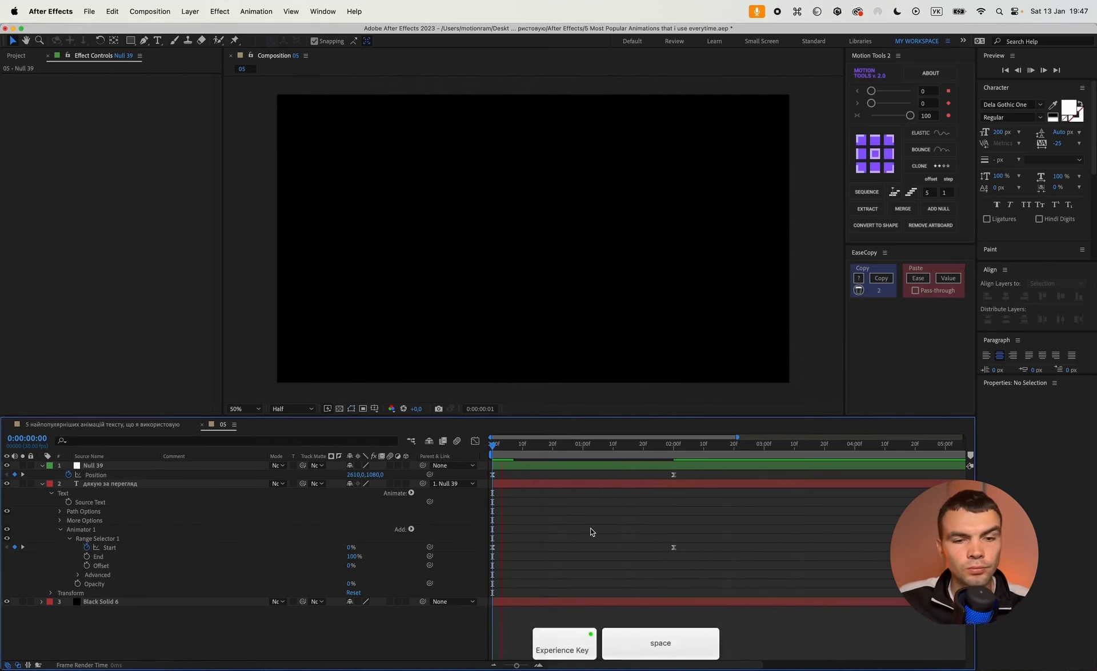
key("space")
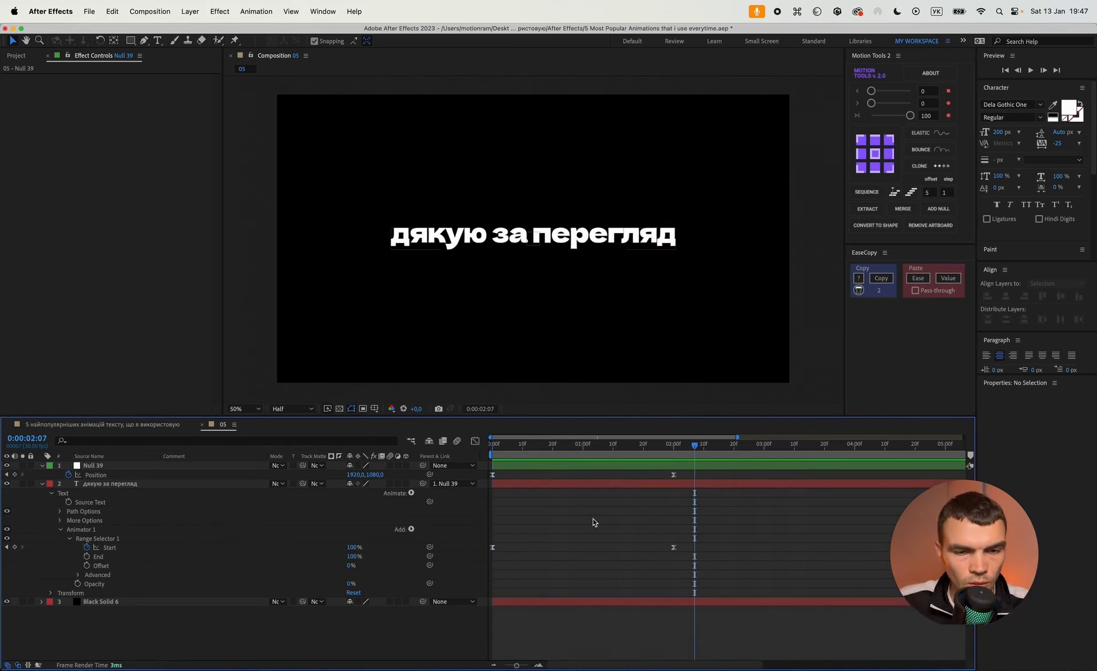
Step: Add a Scale keyframe to the null at 0:00:01:03 and another of 85% at 0:00:02:27
left_click_drag(648, 454, 592, 459)
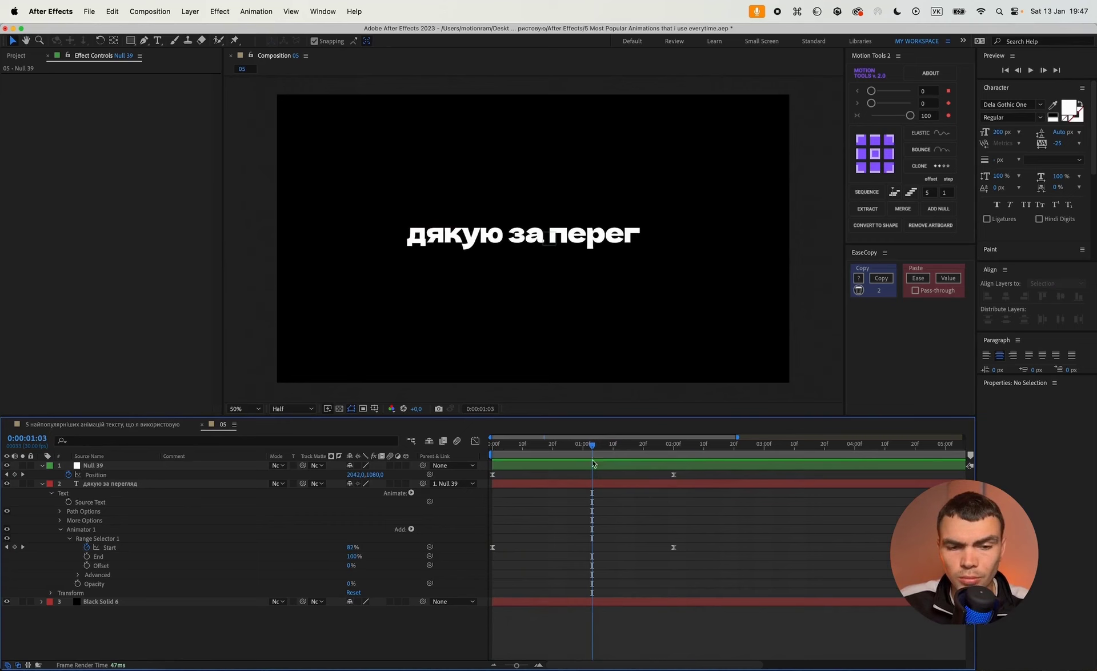
left_click(592, 466)
key("alt+shift+s")
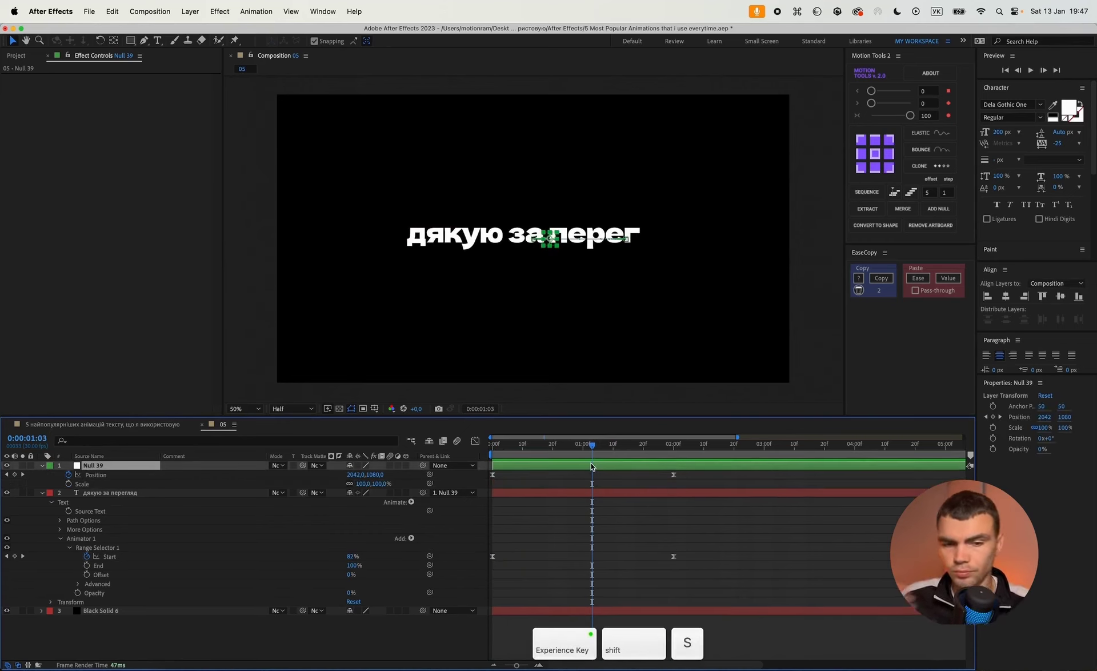
left_click(73, 485)
left_click_drag(735, 443, 755, 447)
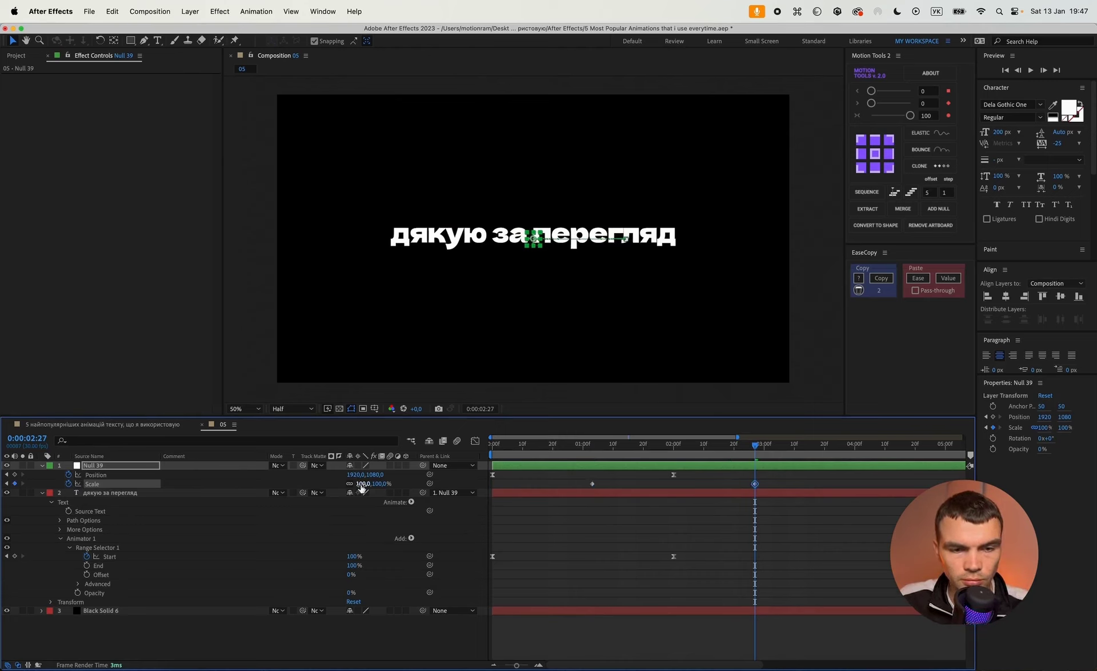
type("90")
key("Return")
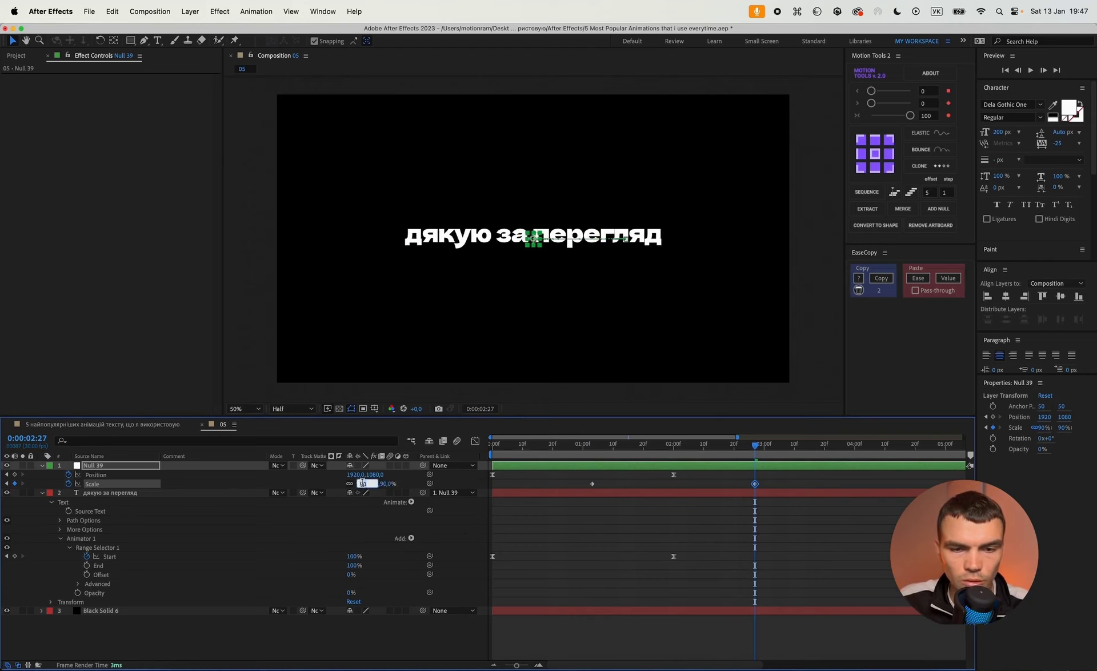
type("85")
key("Return")
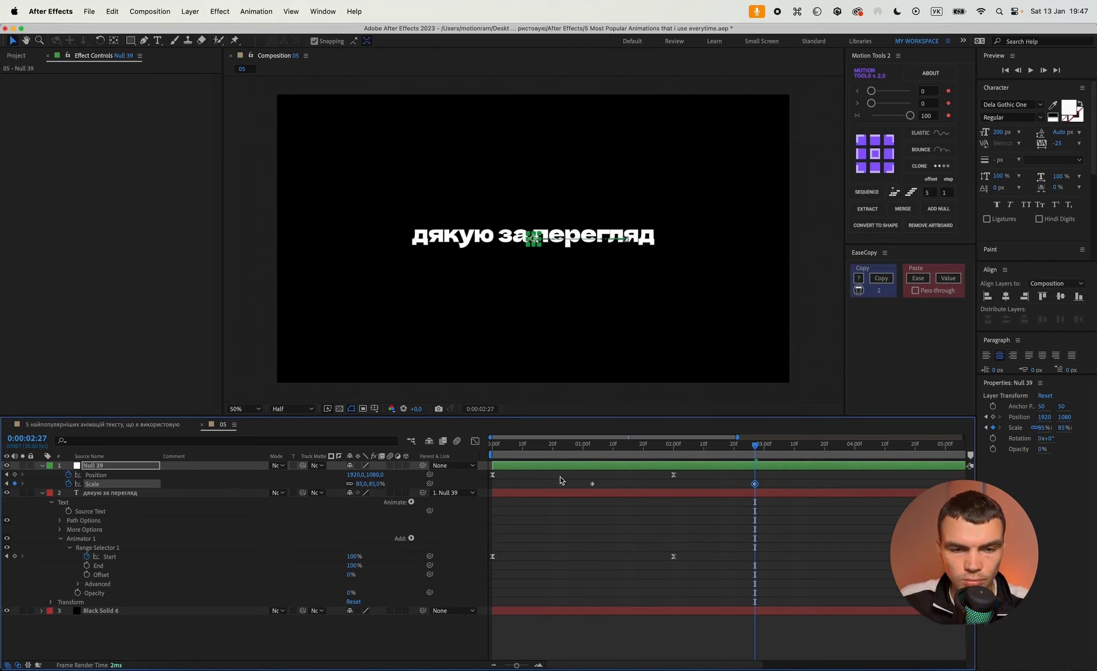
Step: Ease both of the null's Scale keyframes with a strength of 100, shift them about four frames later, and preview from the start
left_click_drag(764, 478, 598, 507)
left_click(910, 116)
left_click_drag(755, 484, 764, 487)
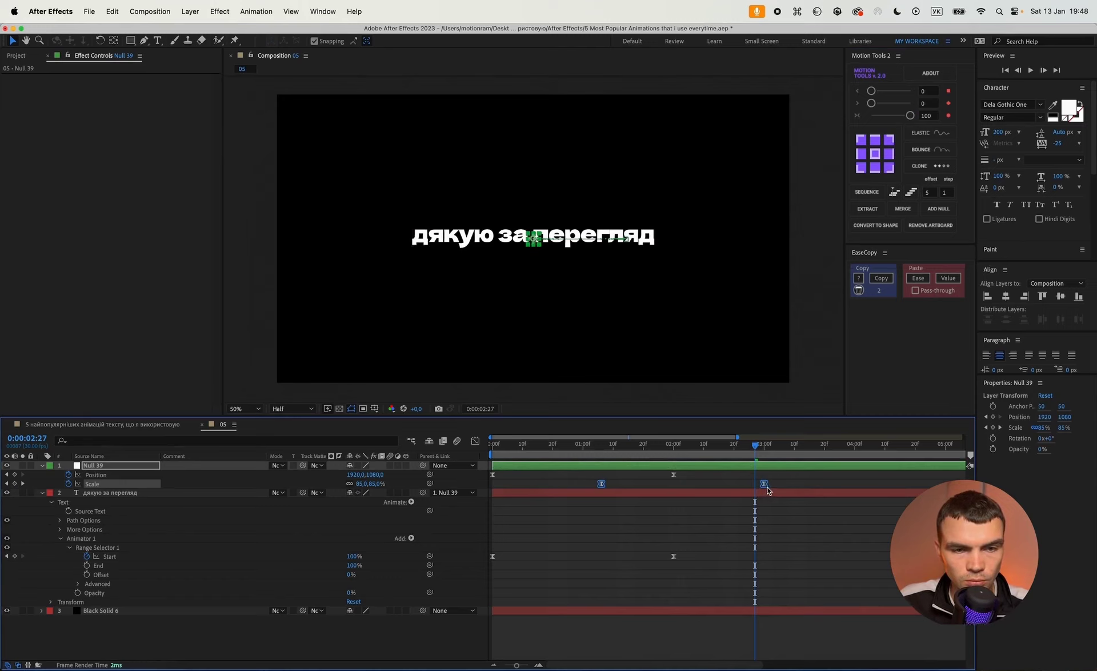
left_click(644, 544)
key("Home")
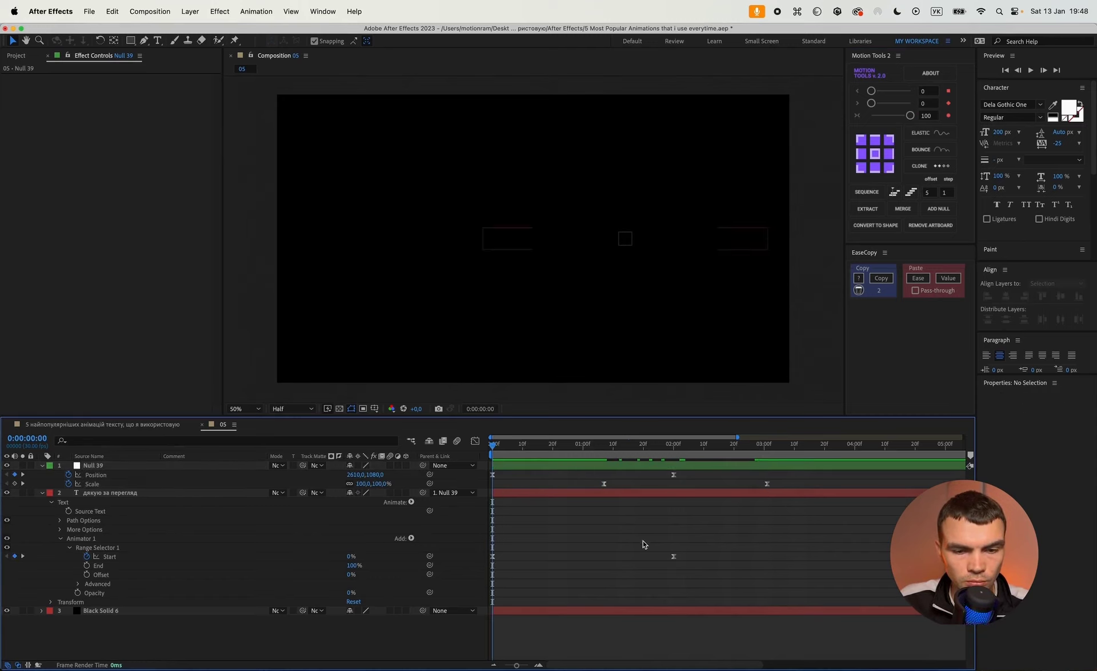
key("space")
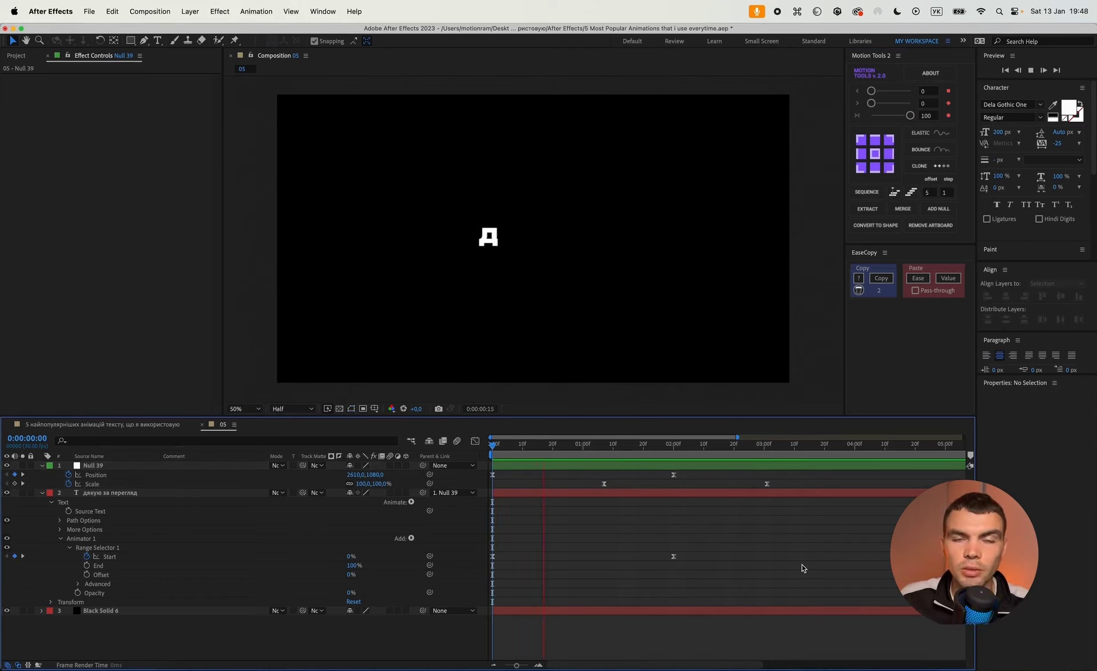